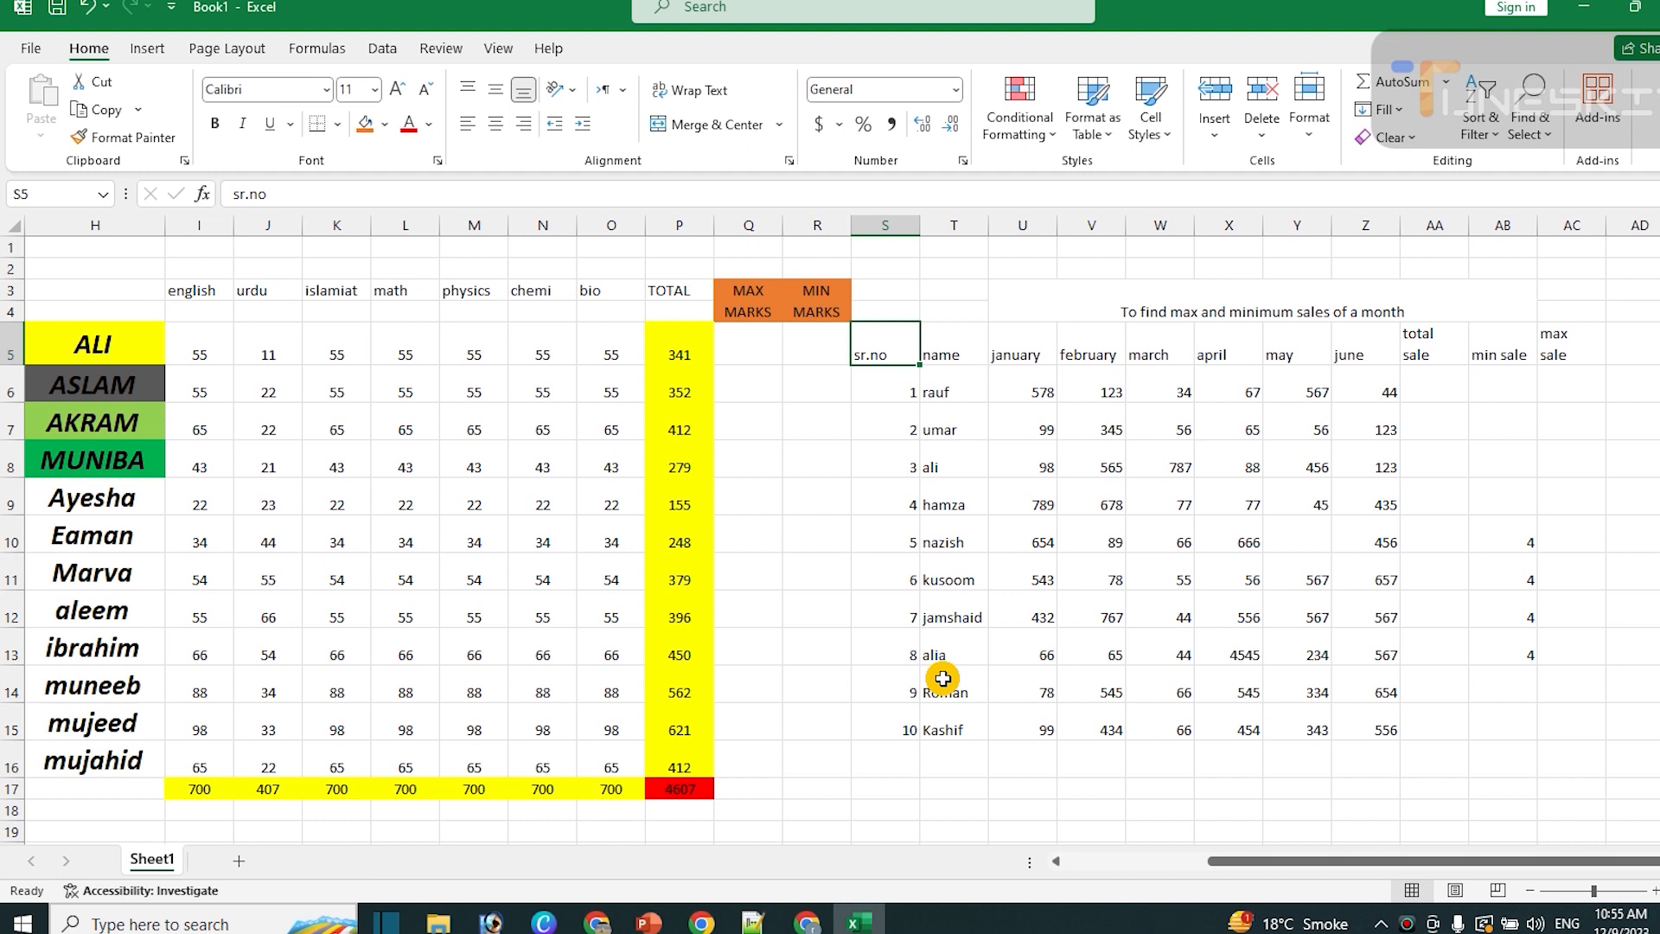
Review the marks table's subject headings, the TOTAL and MAX MARKS headings, and the first student's total formula
key("Left")
key("Left")
key("Left")
key("Left")
key("Left")
key("Left")
key("Left")
key("Left")
key("Left")
key("Left")
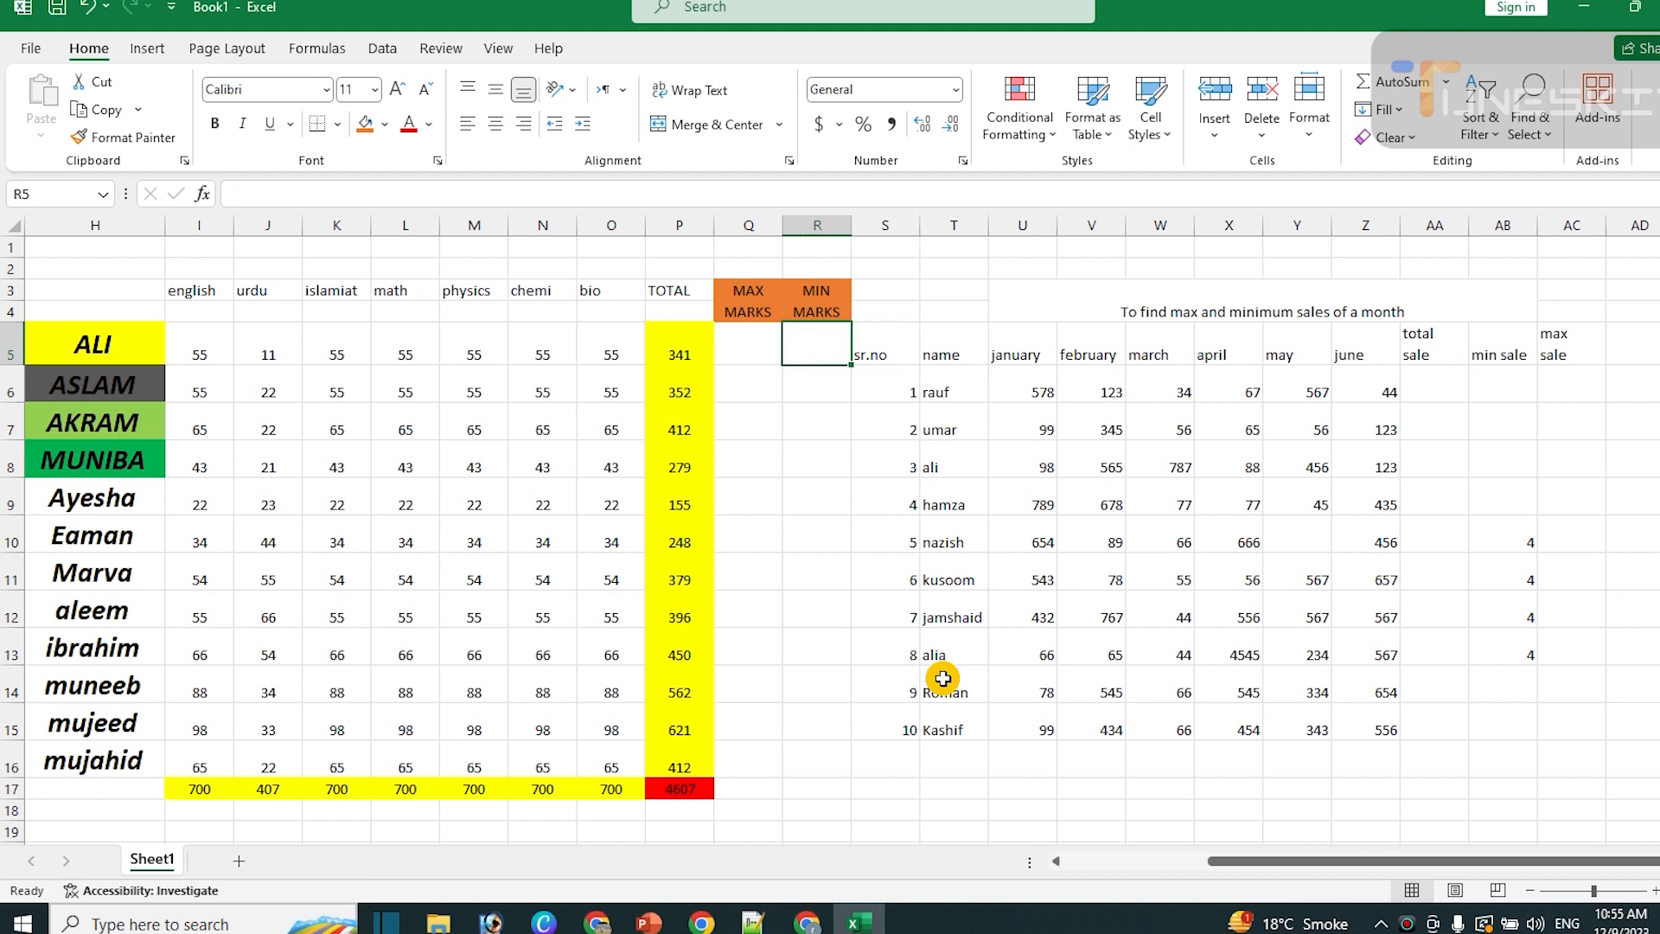
key("Up")
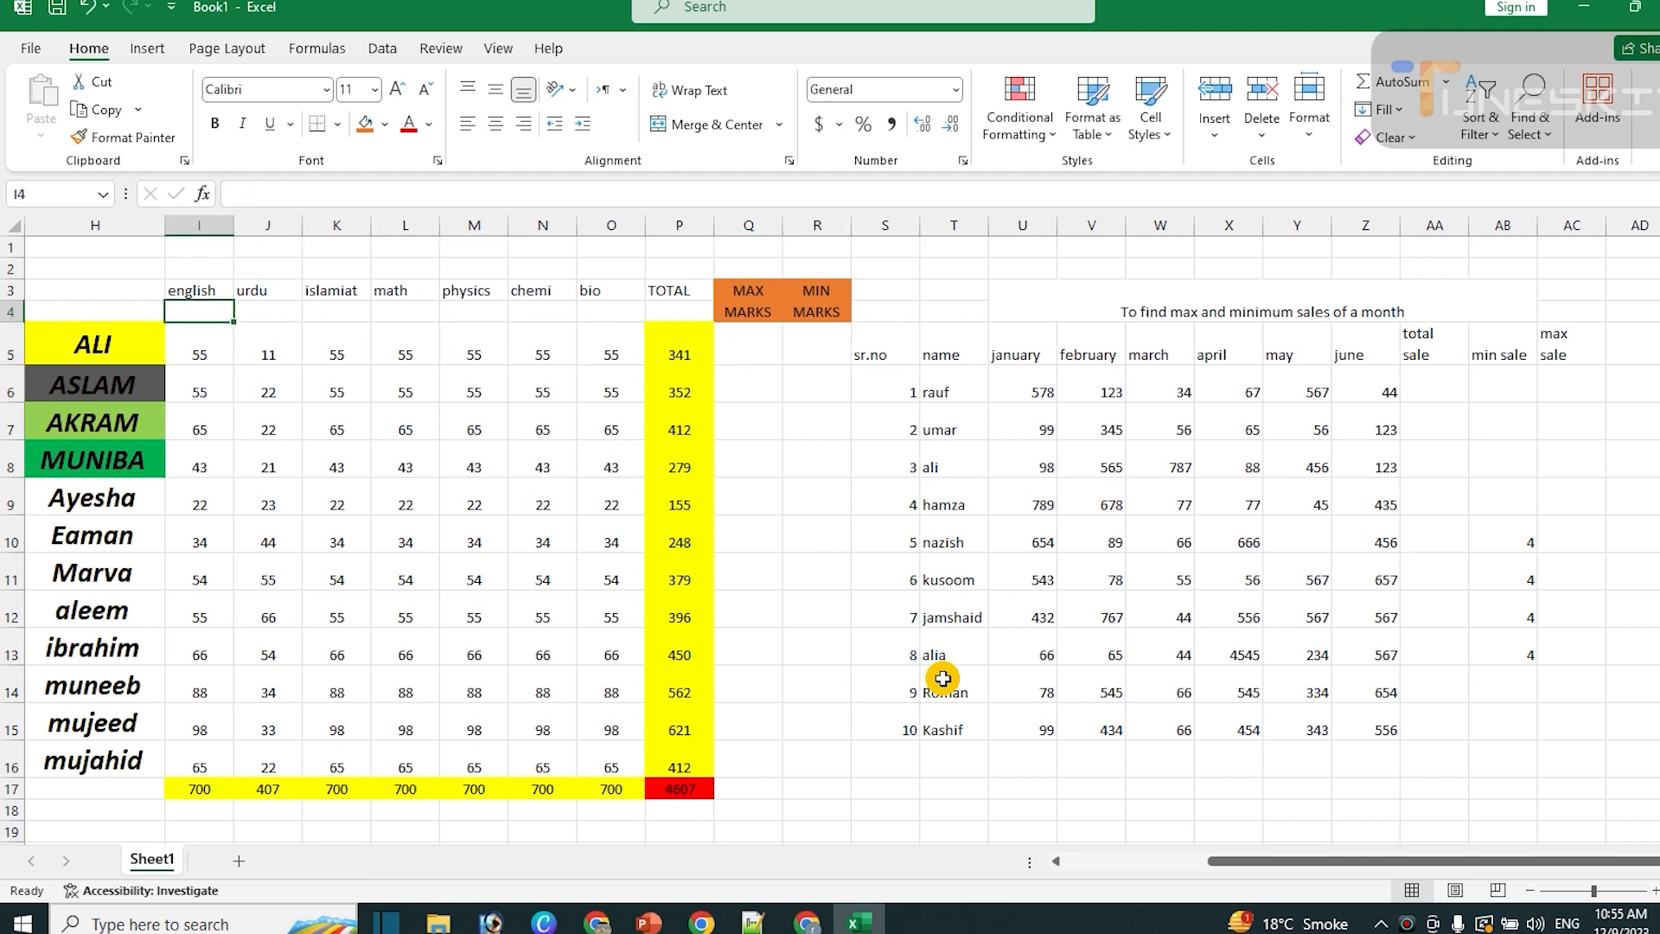
key("Right")
key("Up")
key("Right")
key("Right")
key("Right")
key("Right")
key("Right")
key("Right")
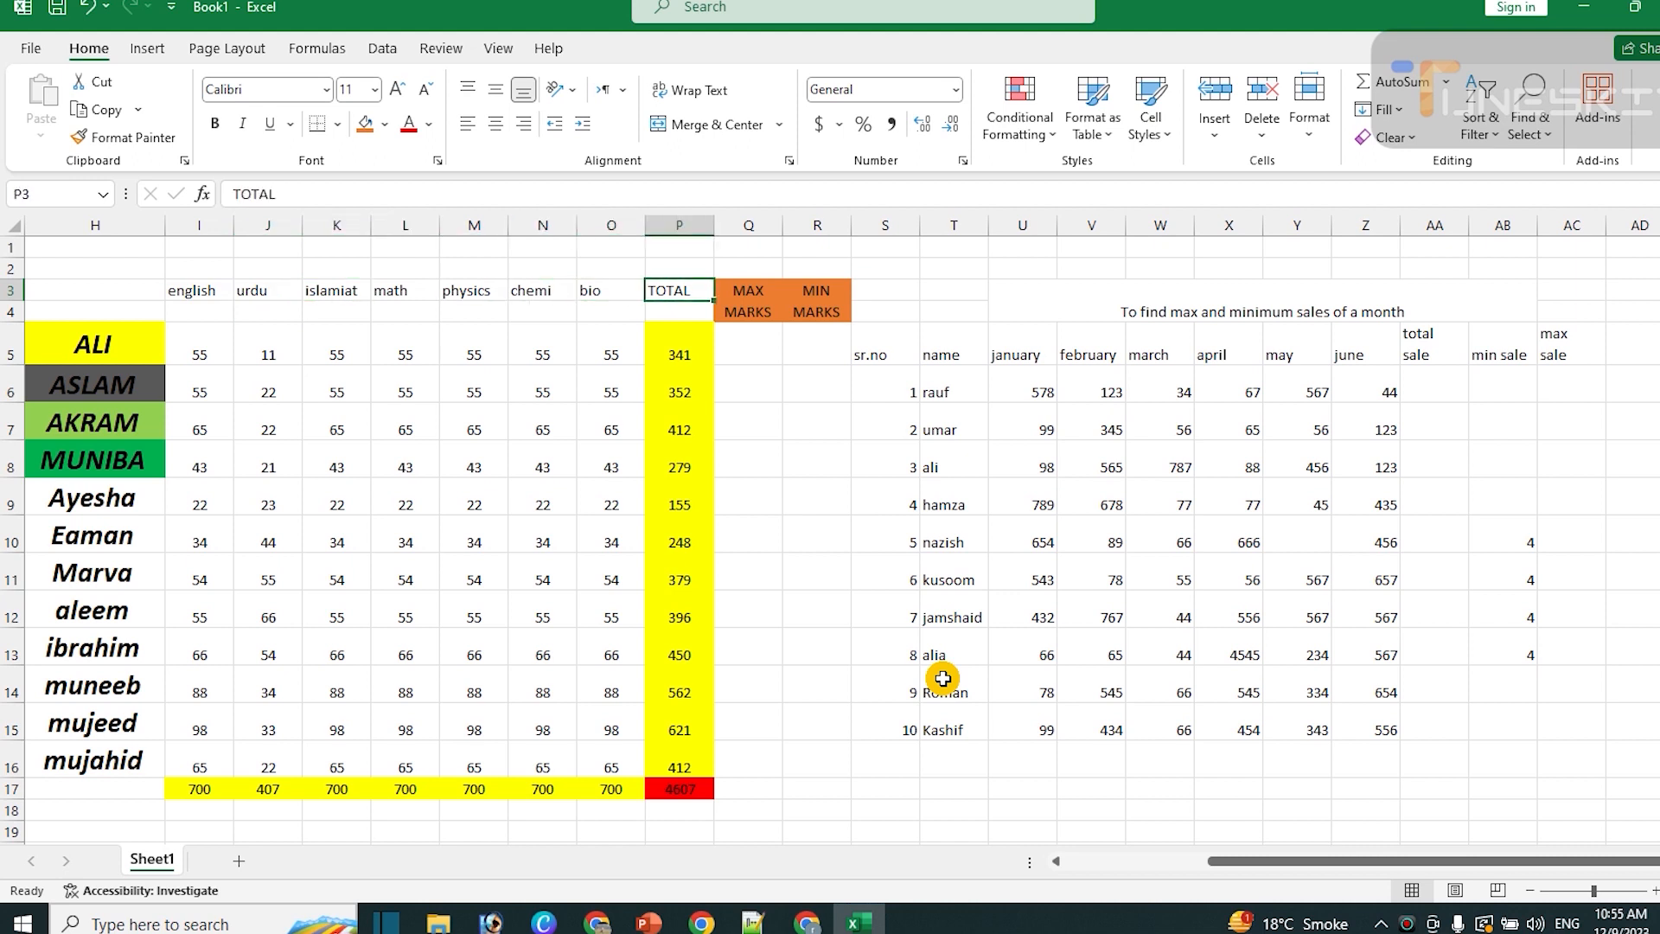
key("Right")
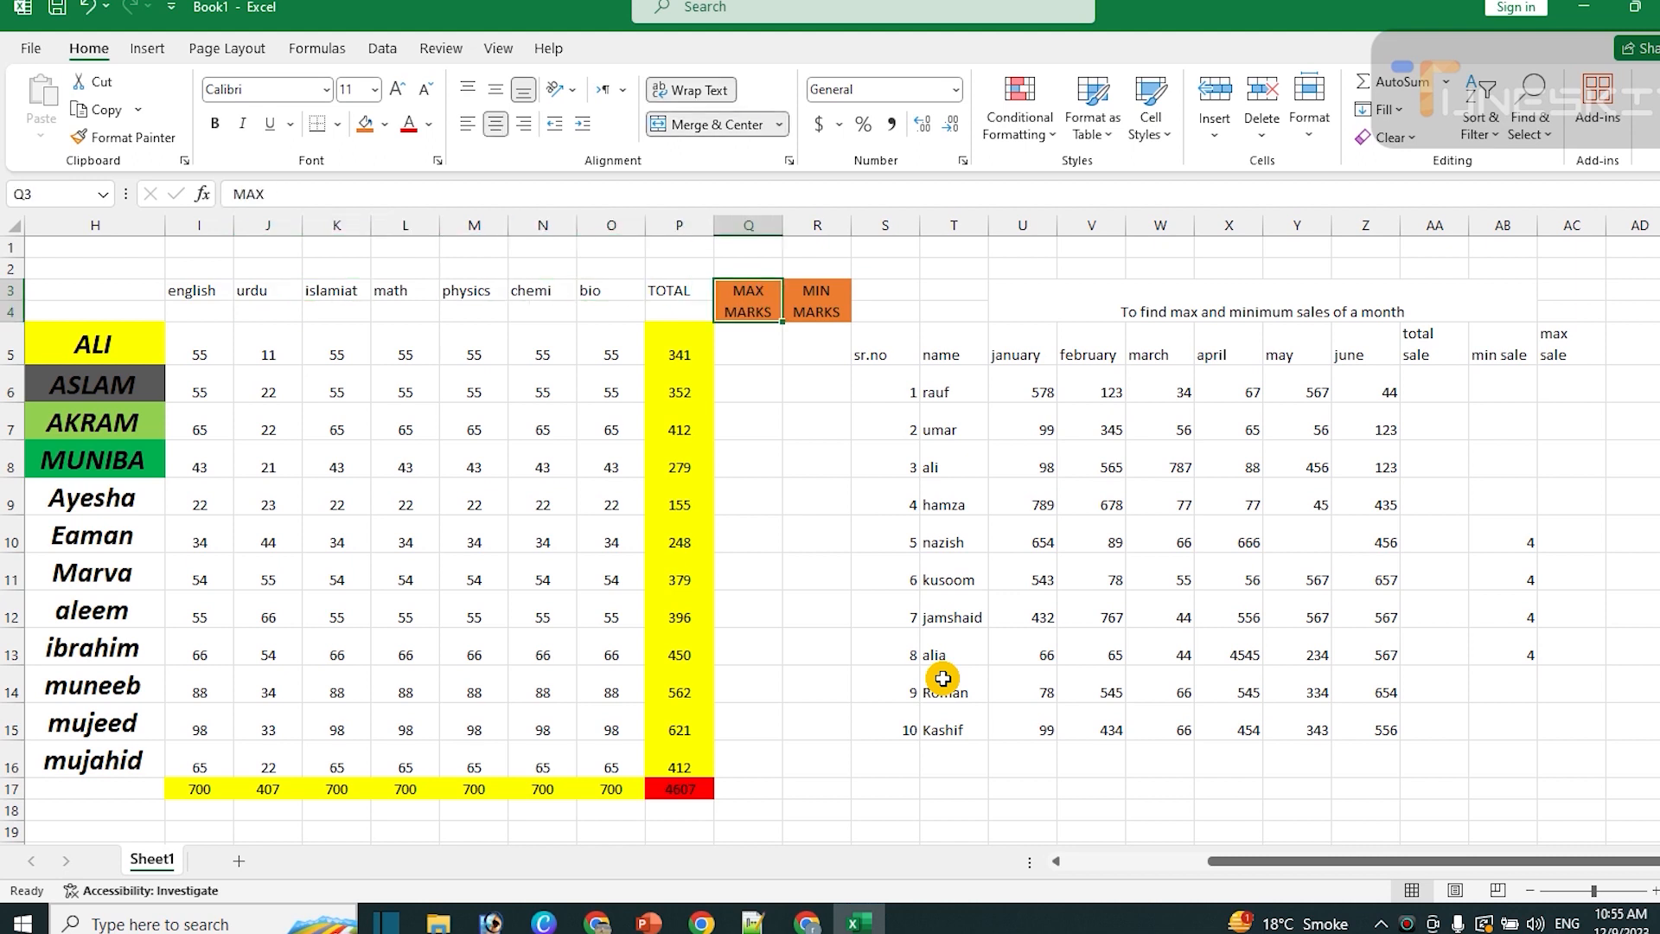
key("Left")
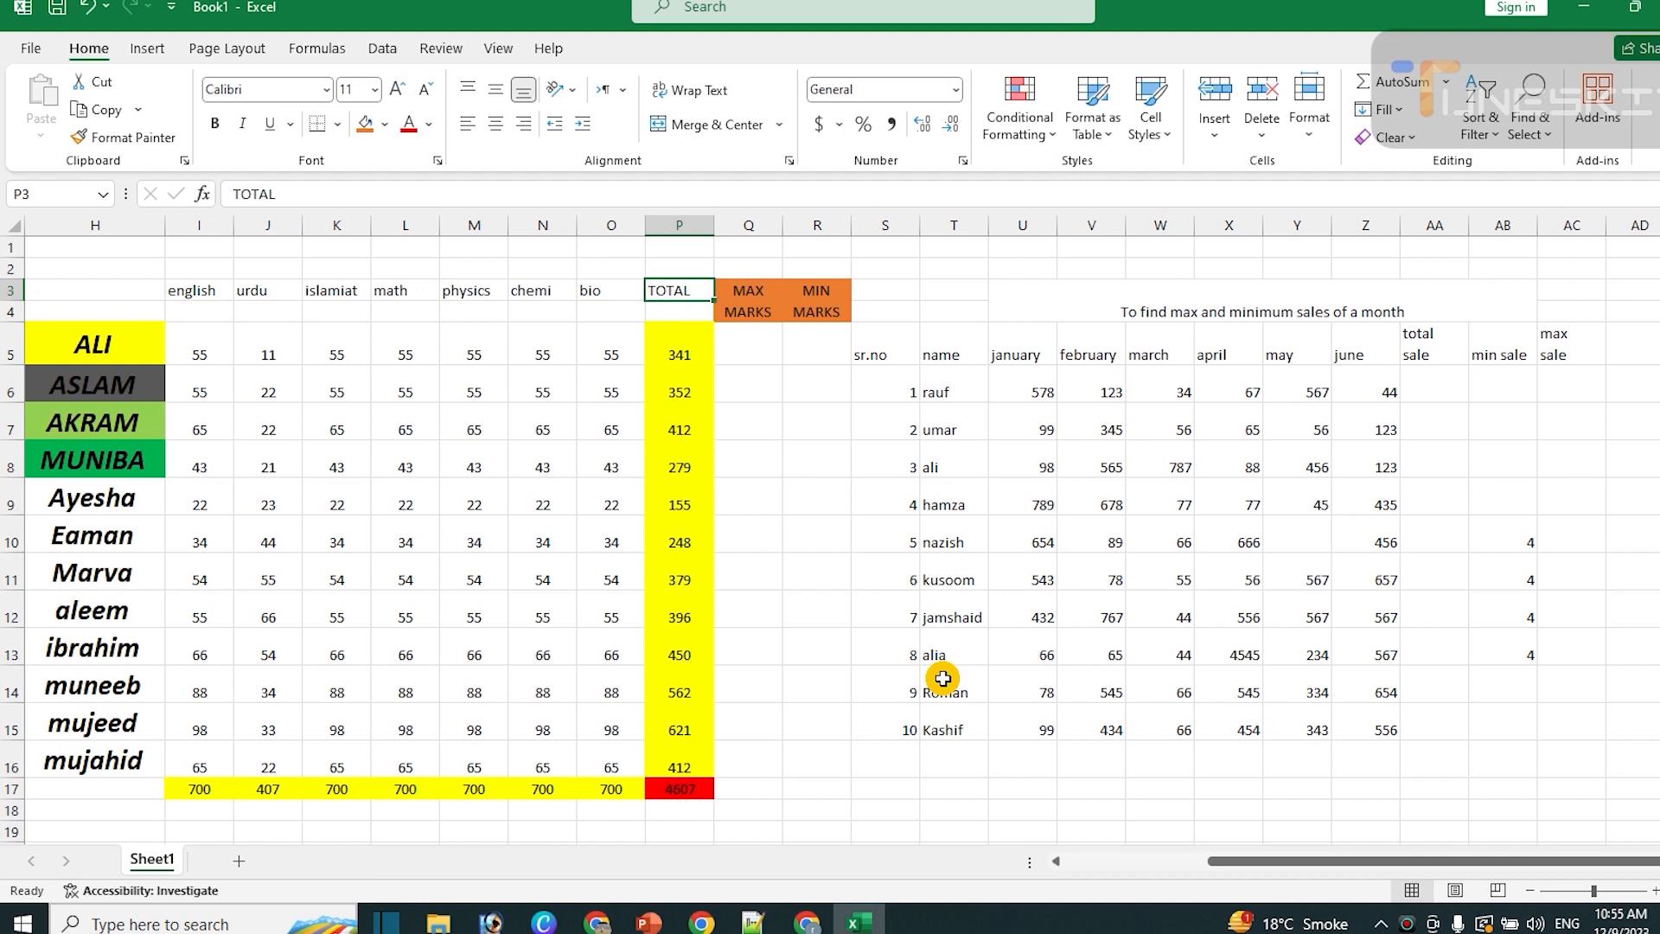
key("Down")
key("Down")
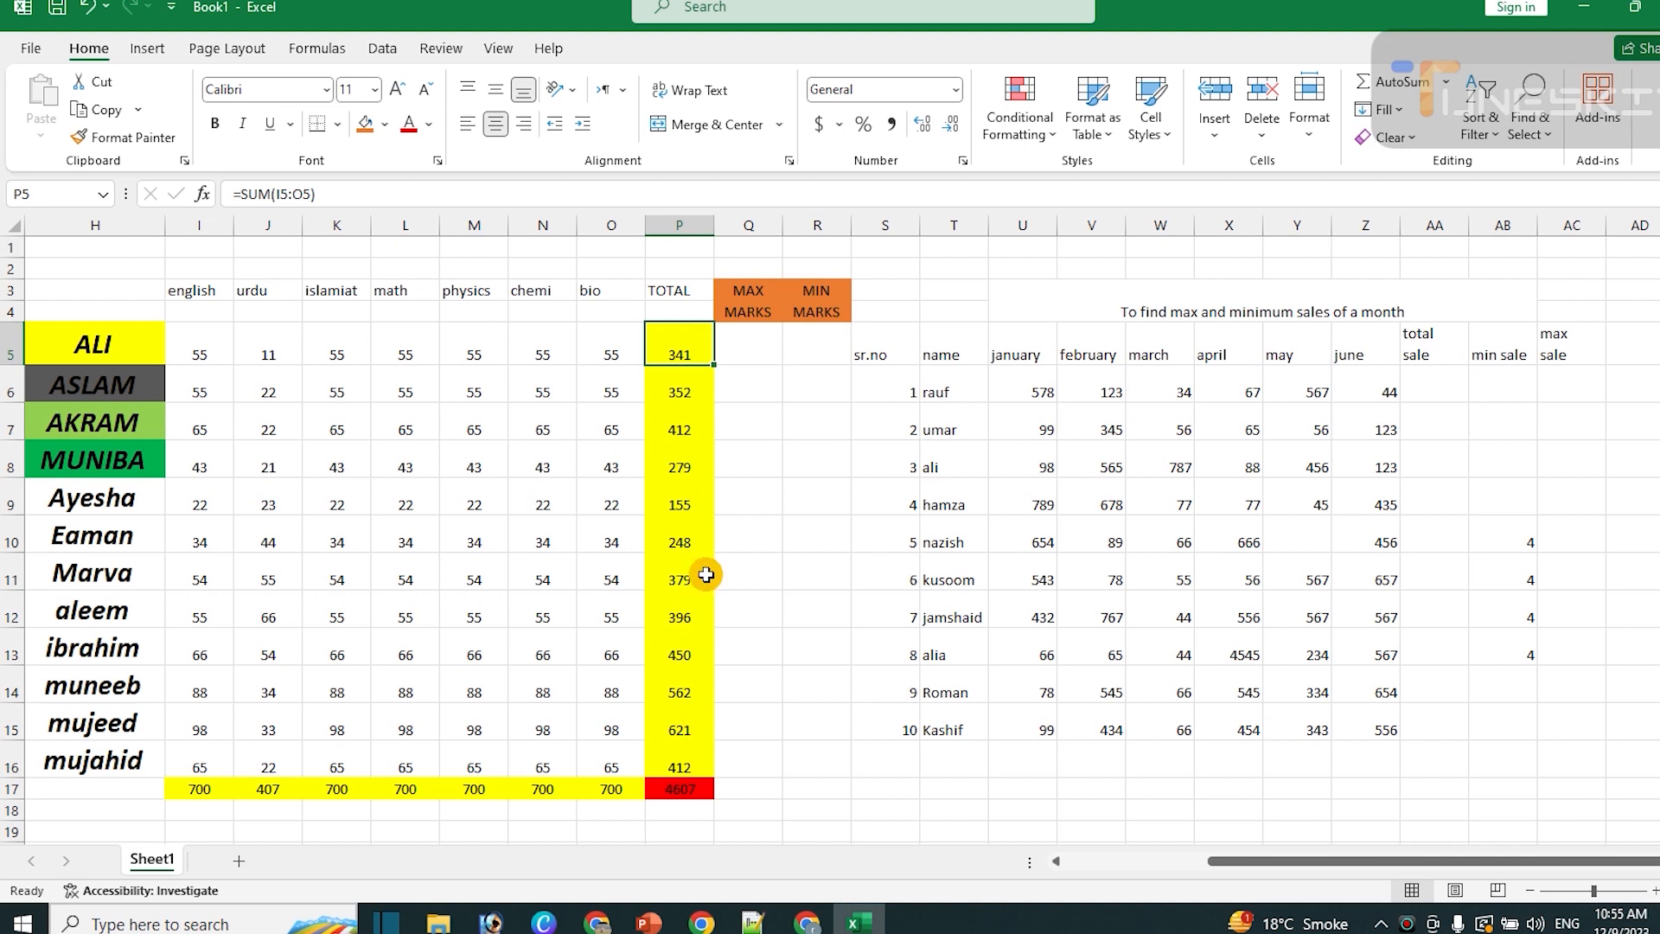
Enter =MAX(P5:P16) in cell Q5 under MAX MARKS to find the highest student total
left_click(726, 350)
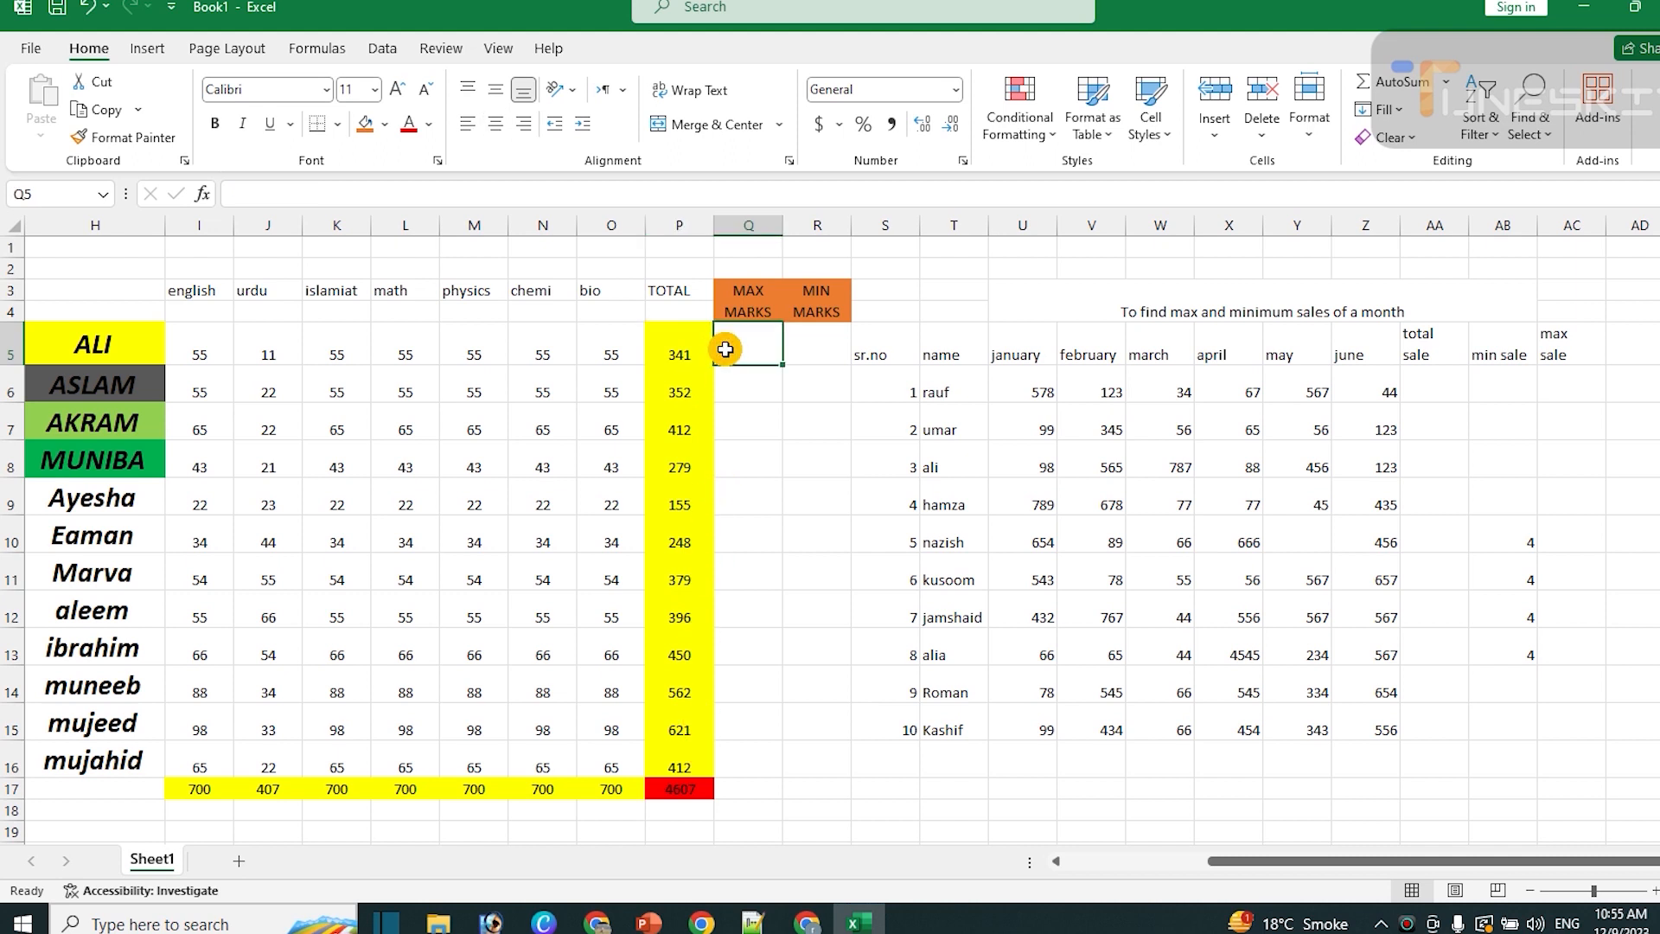
type("=")
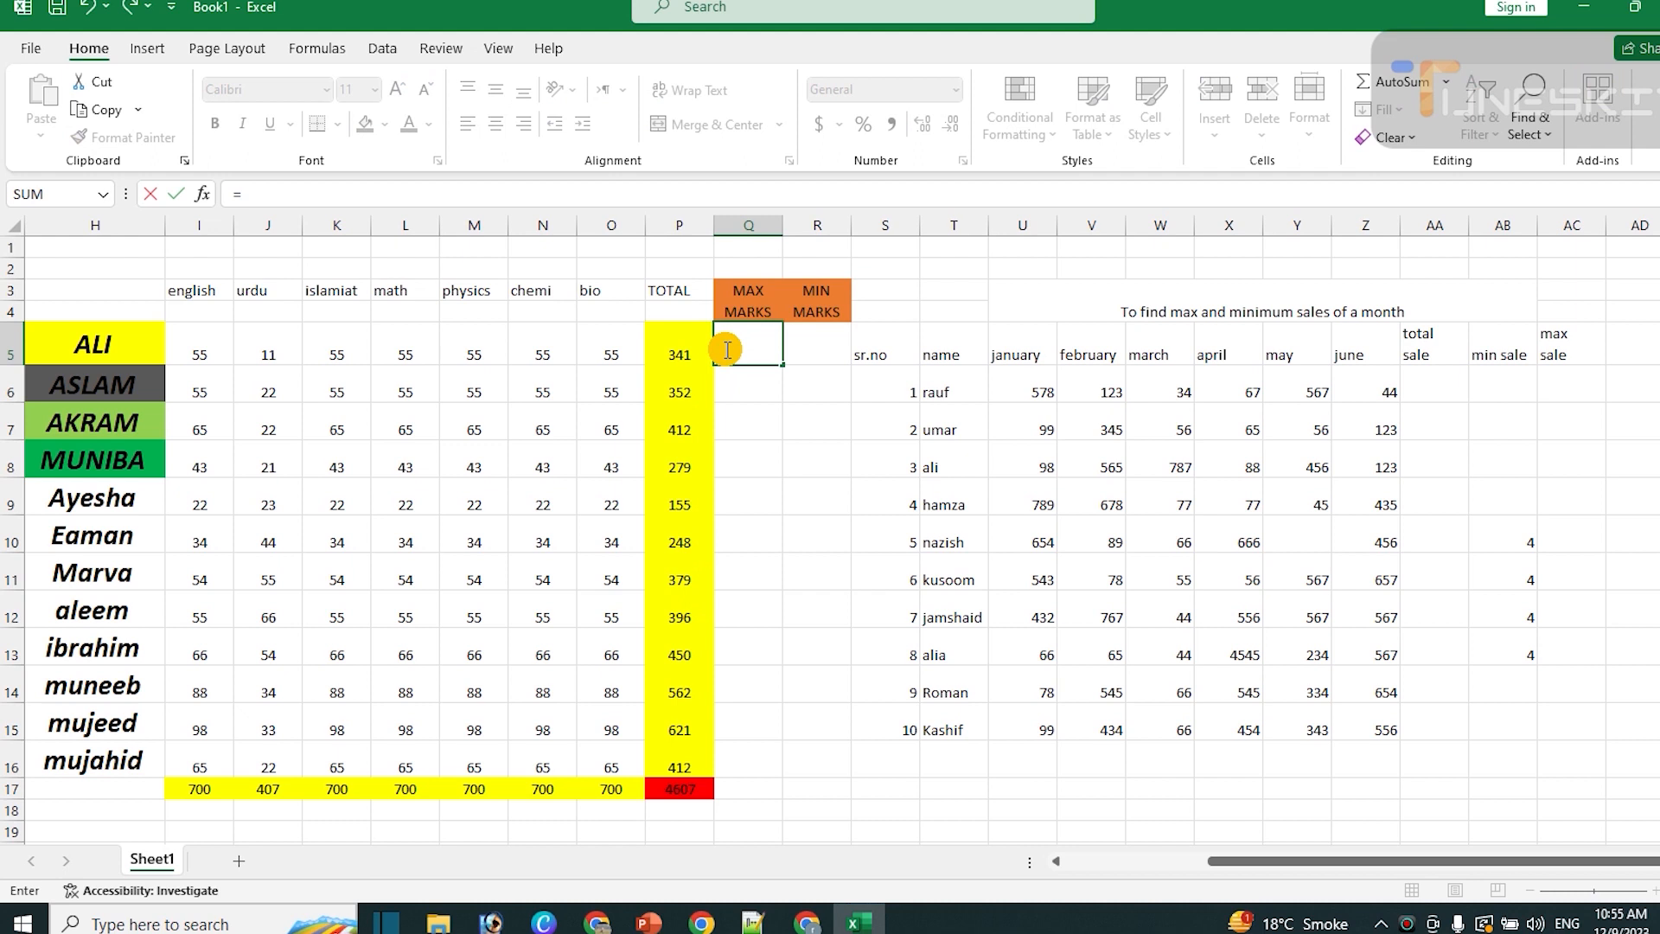
type("max")
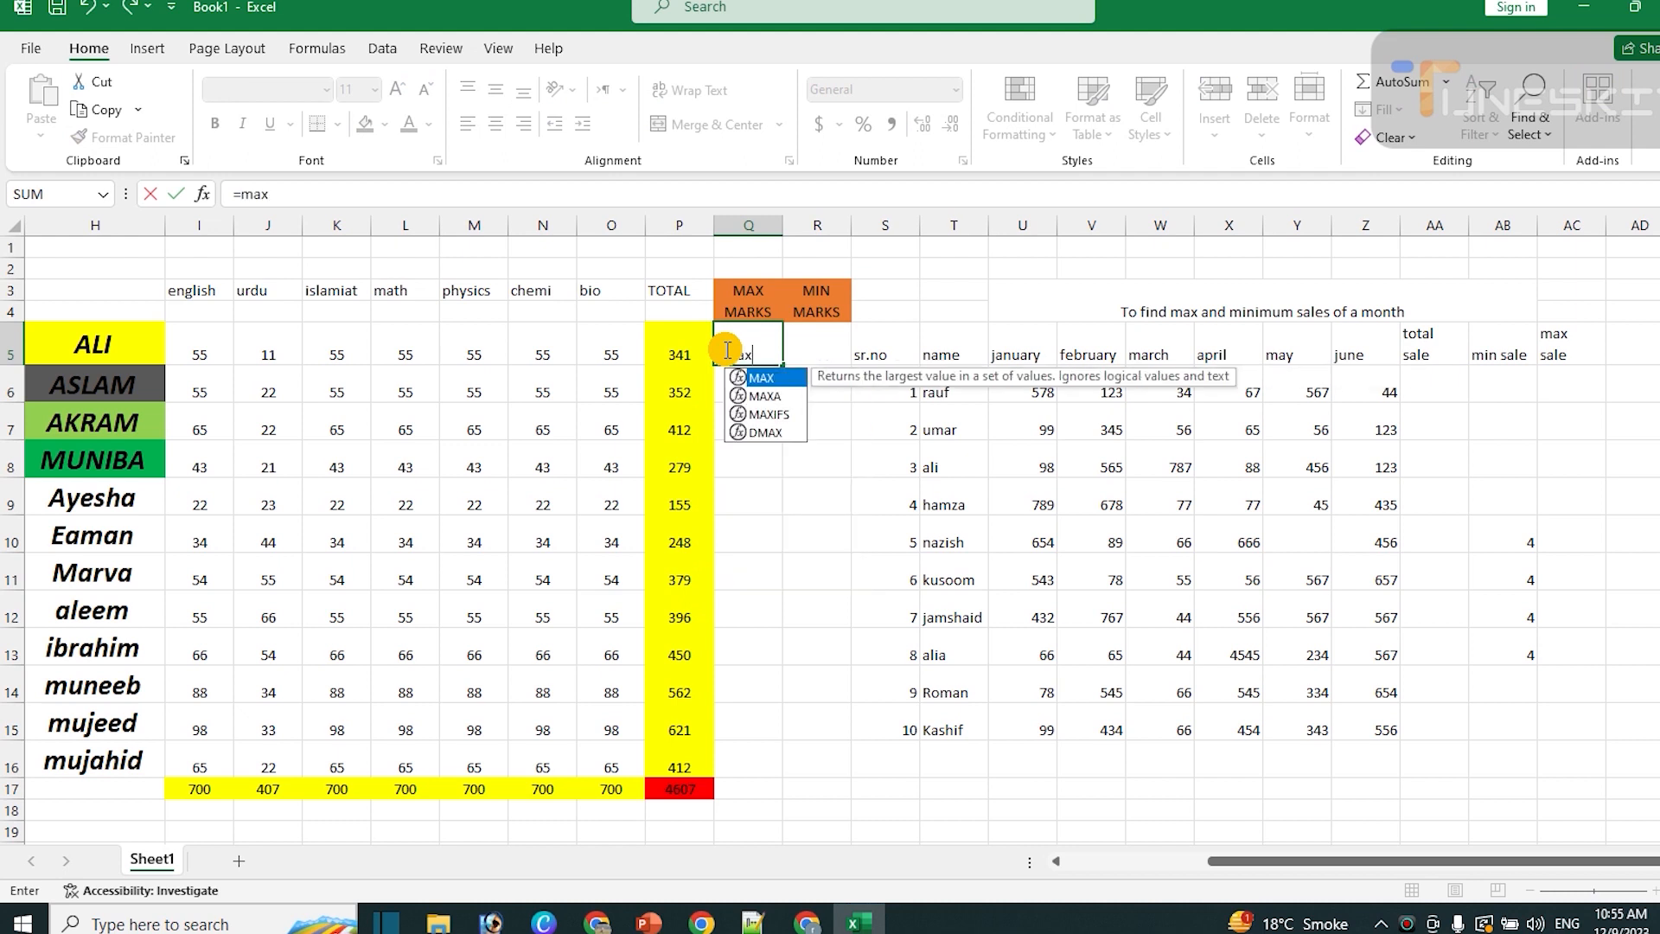
type("(")
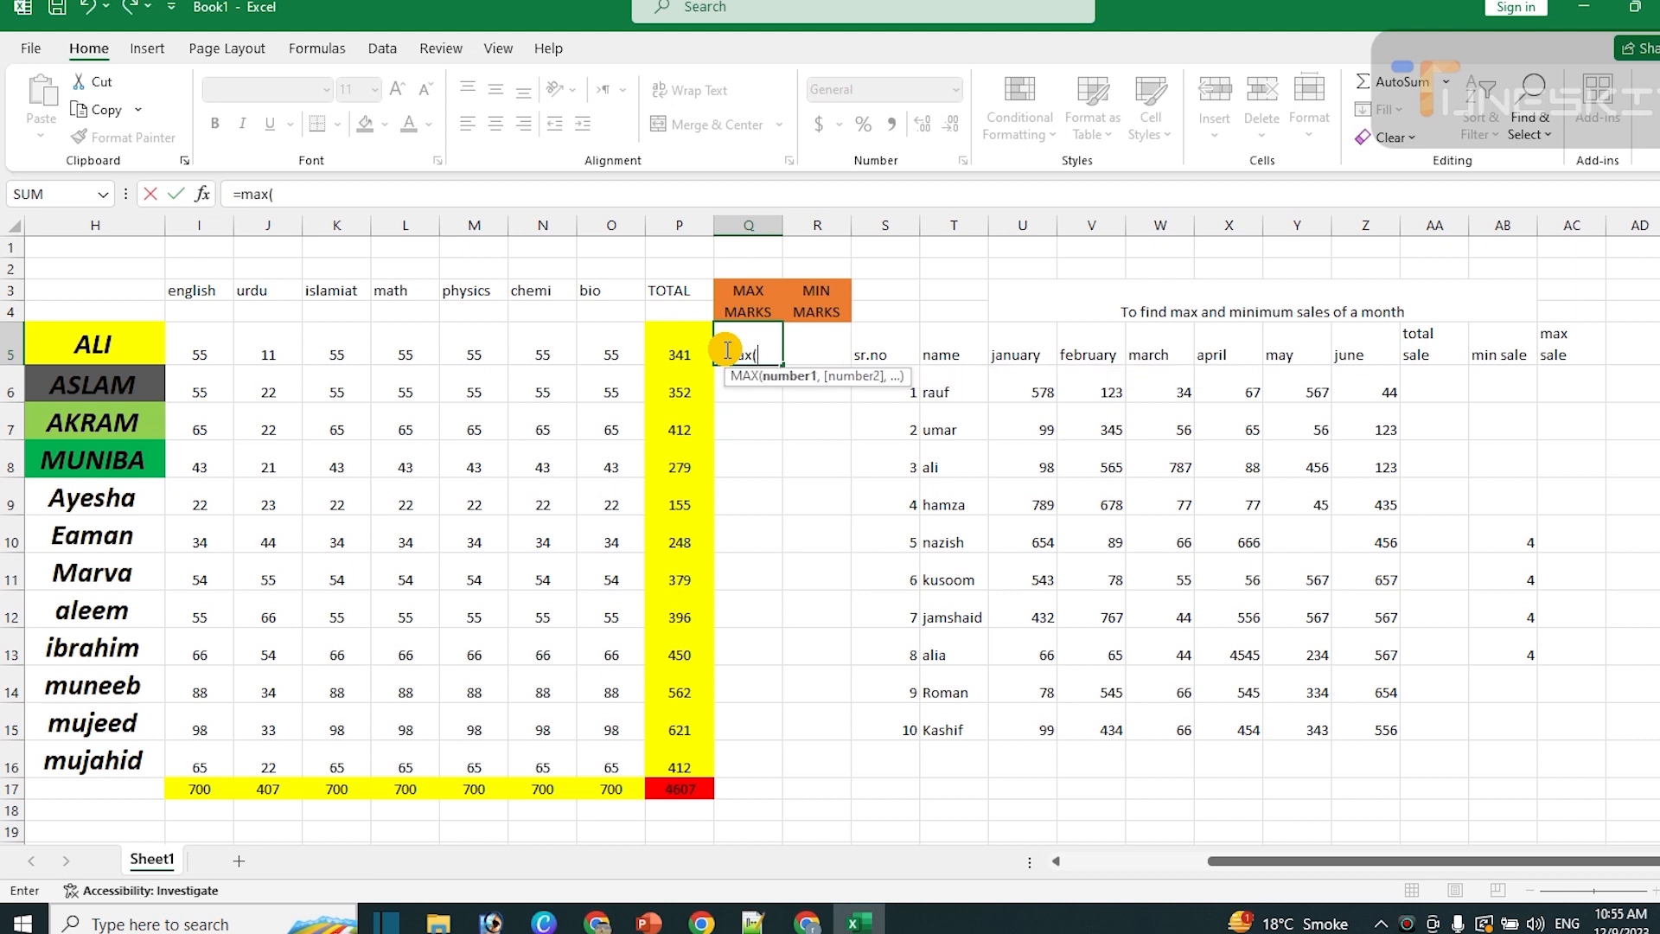
left_click_drag(666, 342, 679, 761)
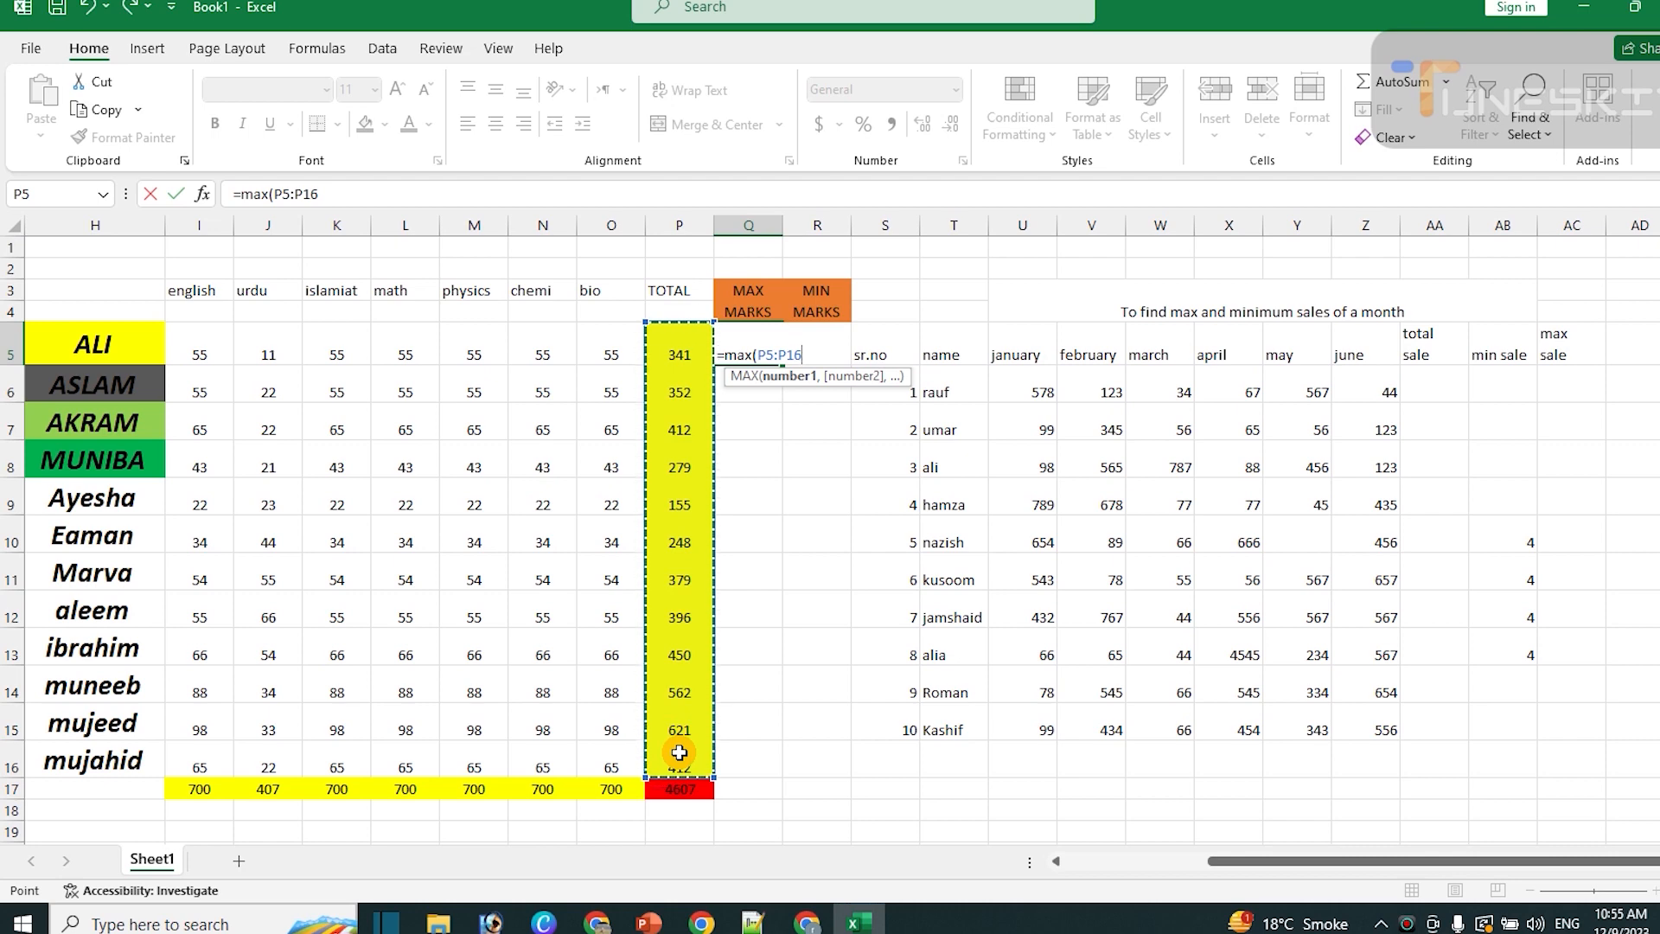
type(")")
key("Return")
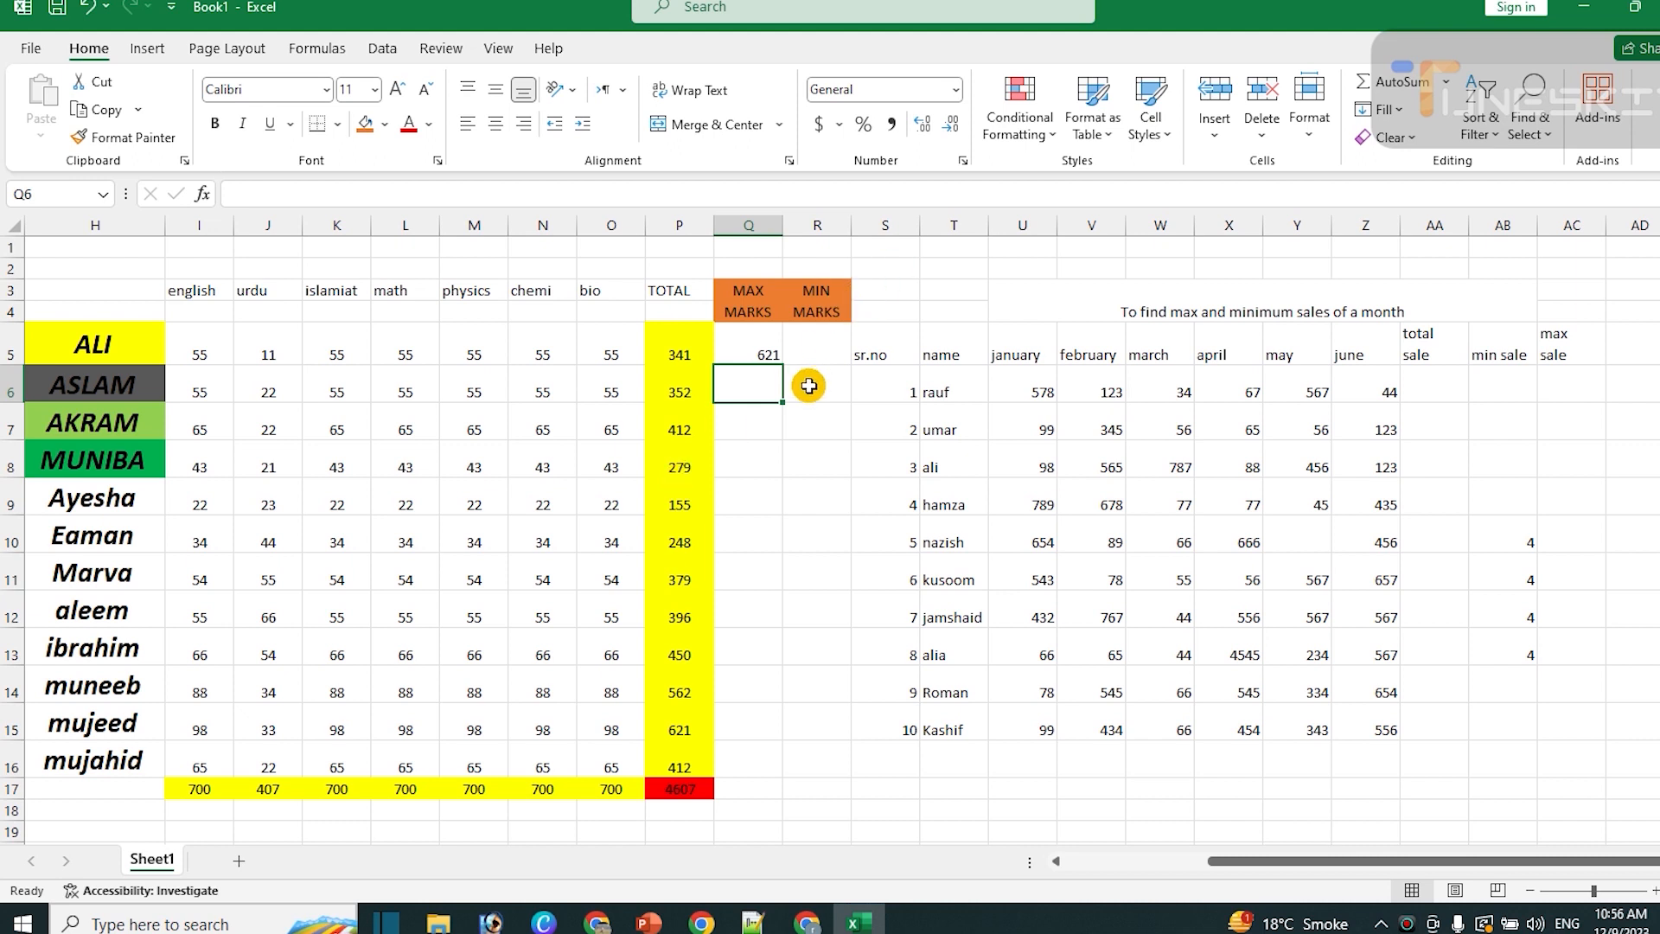
Enter =MIN(P5:P16) in cell R5 under MIN MARKS to find the lowest student total
left_click(808, 353)
type("=")
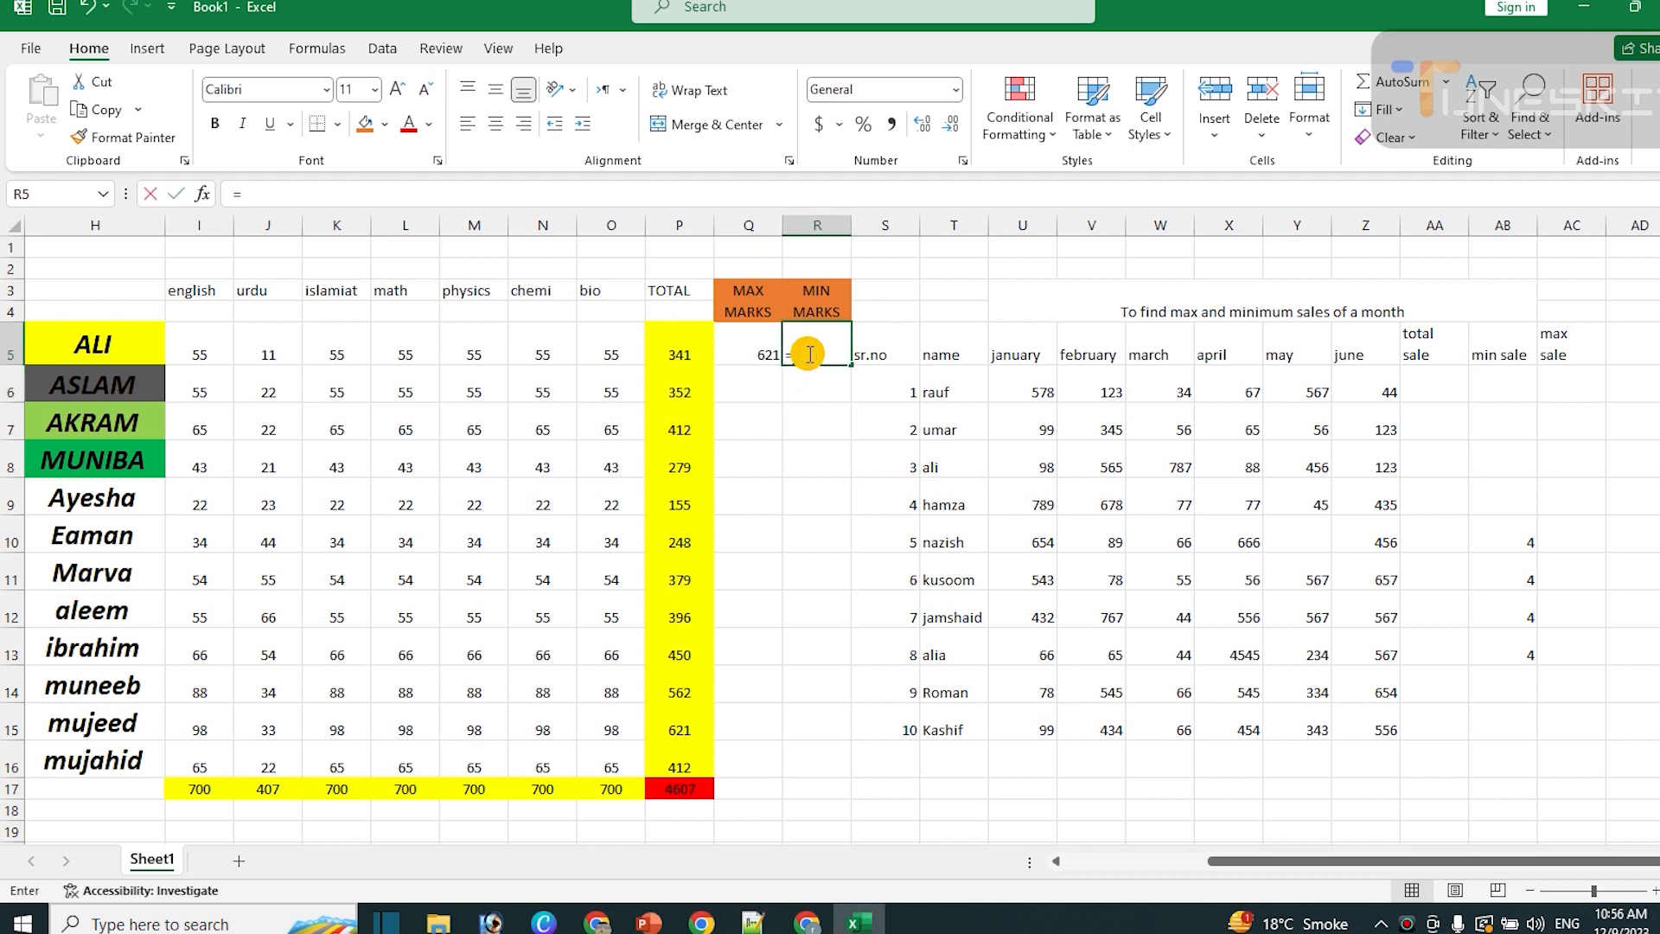
type("min")
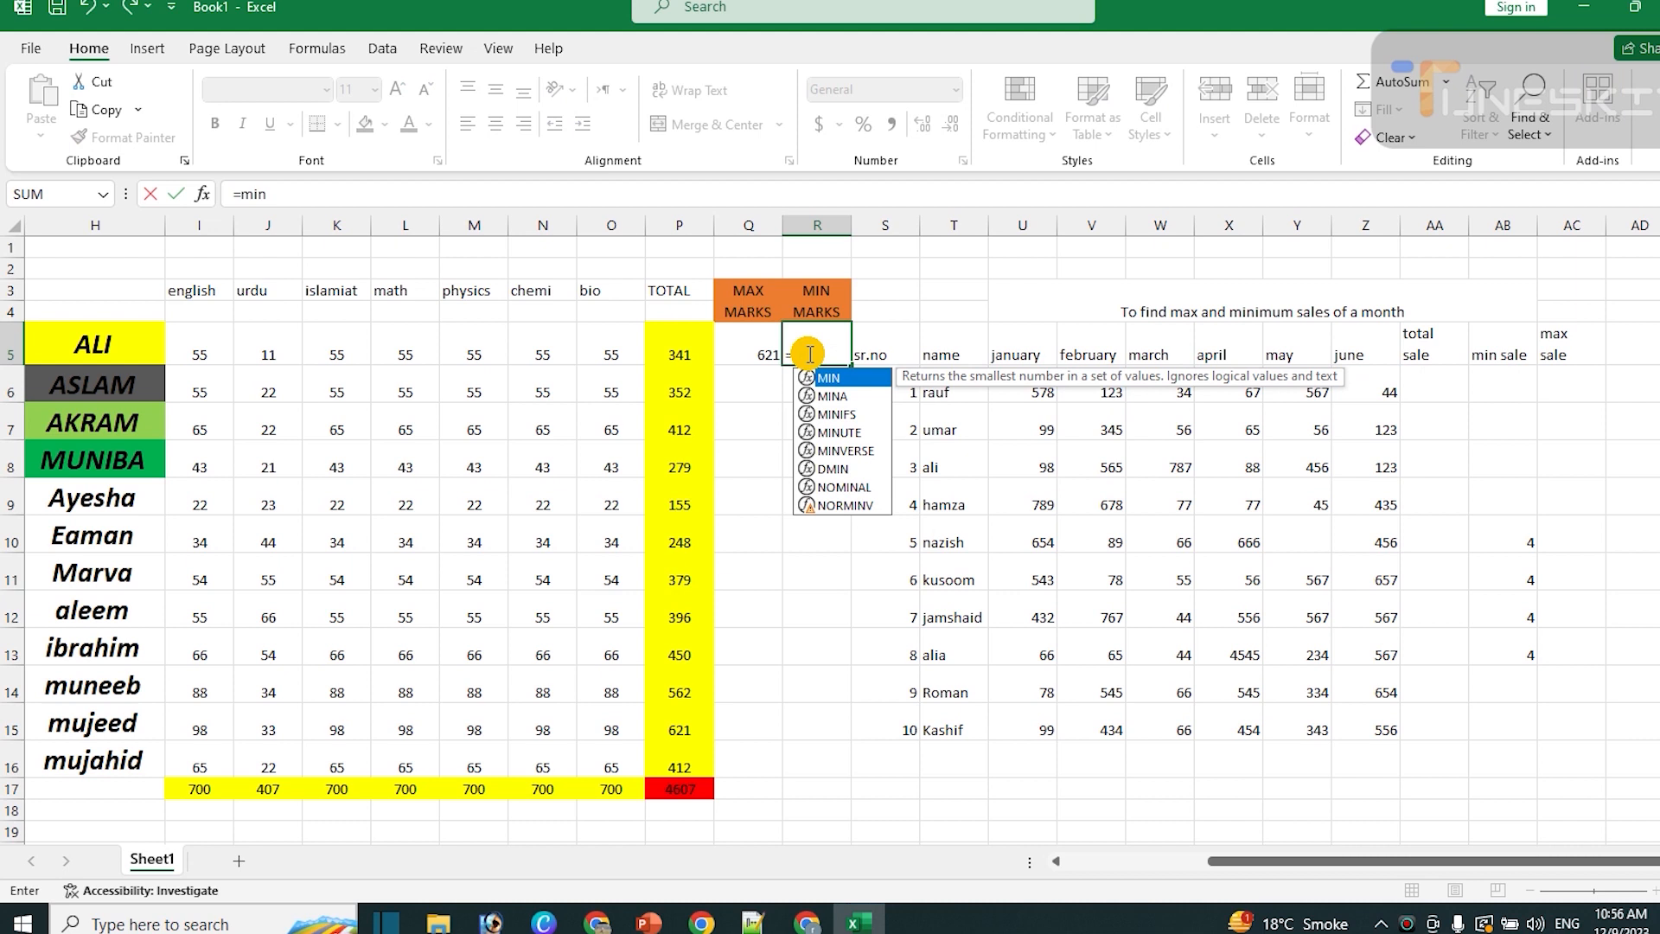
type("(")
left_click(680, 337)
key("shift+Down")
key("shift+Down")
key("shift+Down")
key("shift+Down")
key("shift+Down")
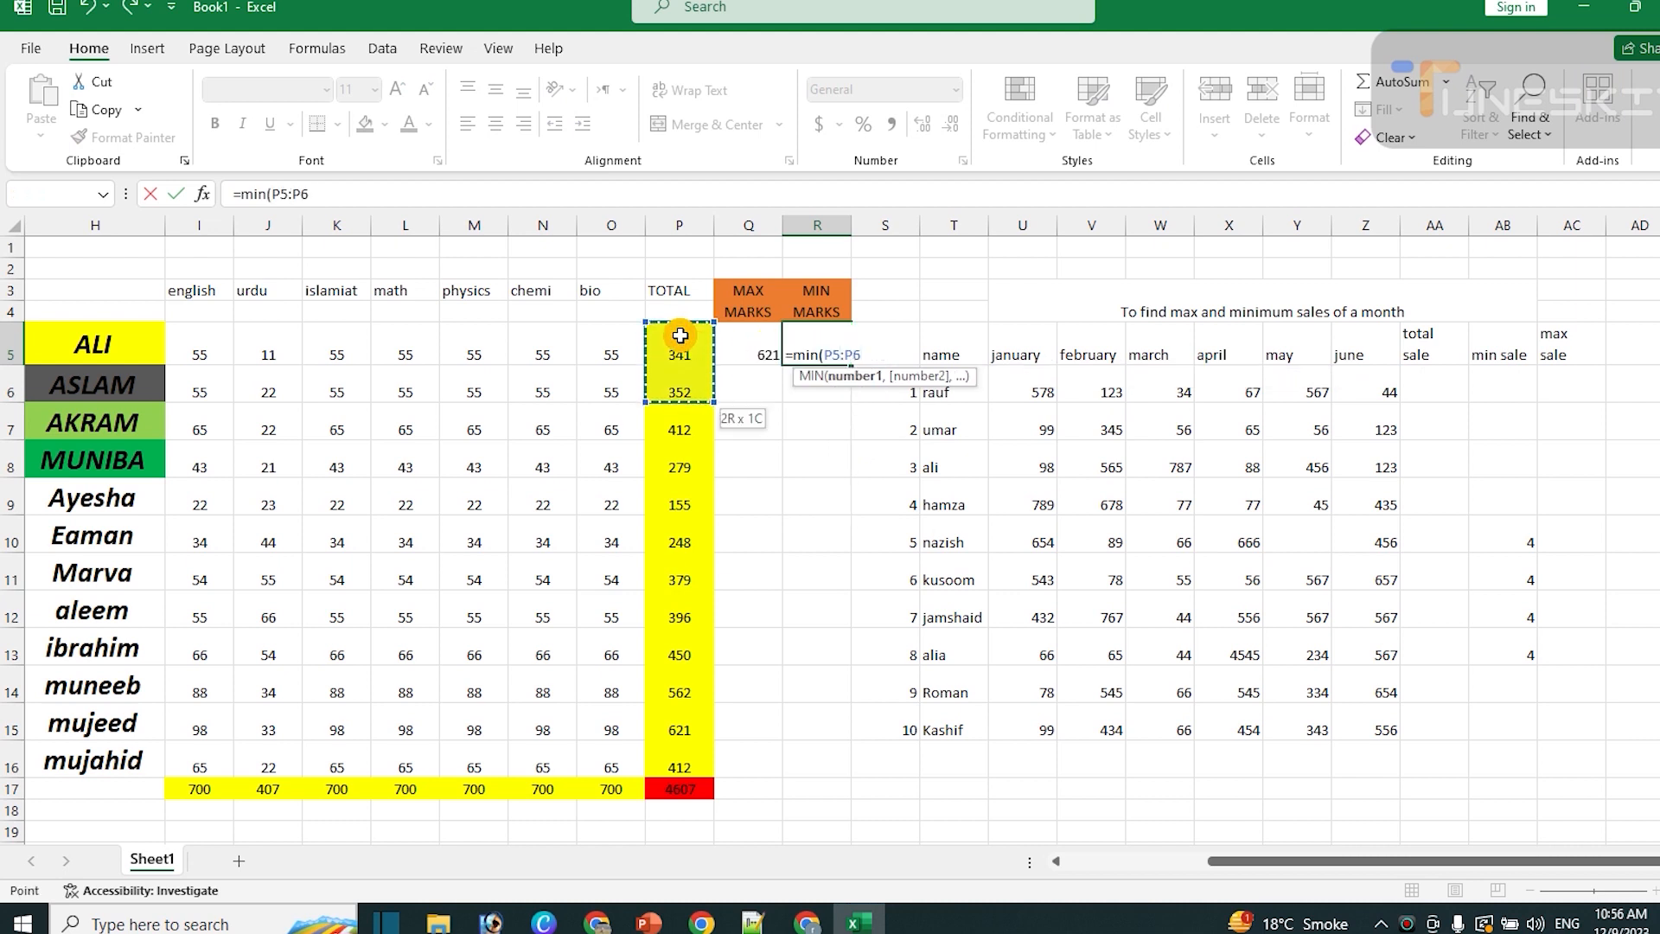
key("shift+Down")
key("shift+Down")
key("shift+Down")
key("shift+Down")
key("shift+Down")
key("shift+Down")
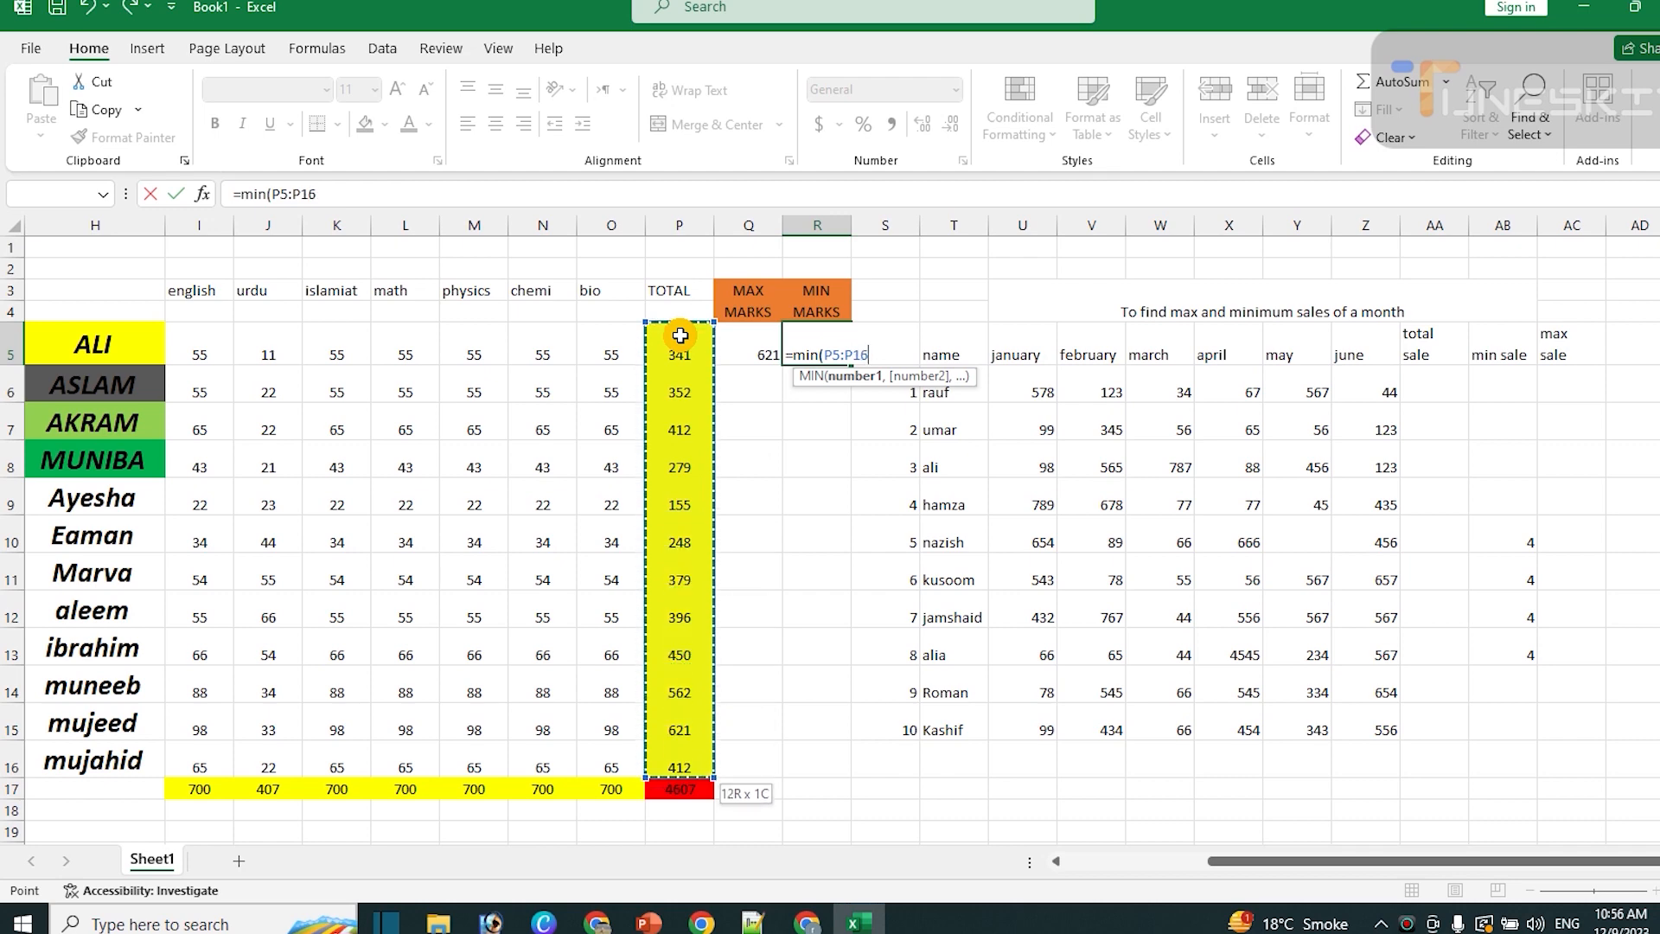
type(")")
key("Return")
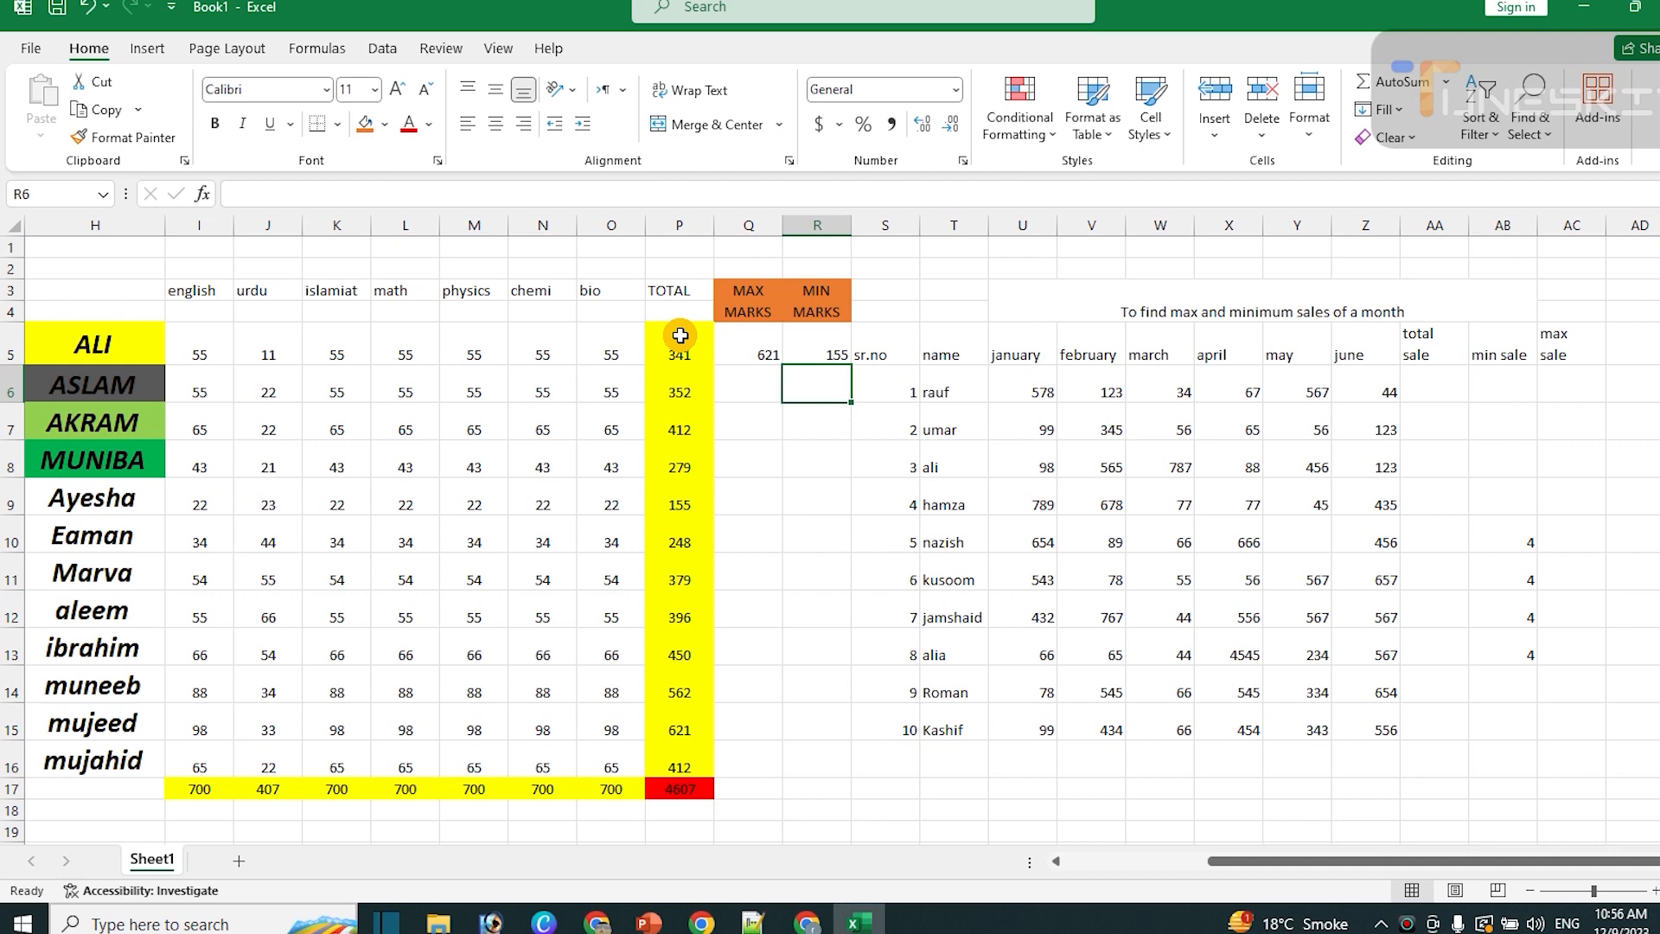
Merge and center cells F18:H18 in the row beneath the subject totals
key("Down")
key("Down")
key("Down")
key("Down")
key("Down")
key("Down")
key("Down")
key("Down")
key("Down")
key("Down")
key("Down")
key("Down")
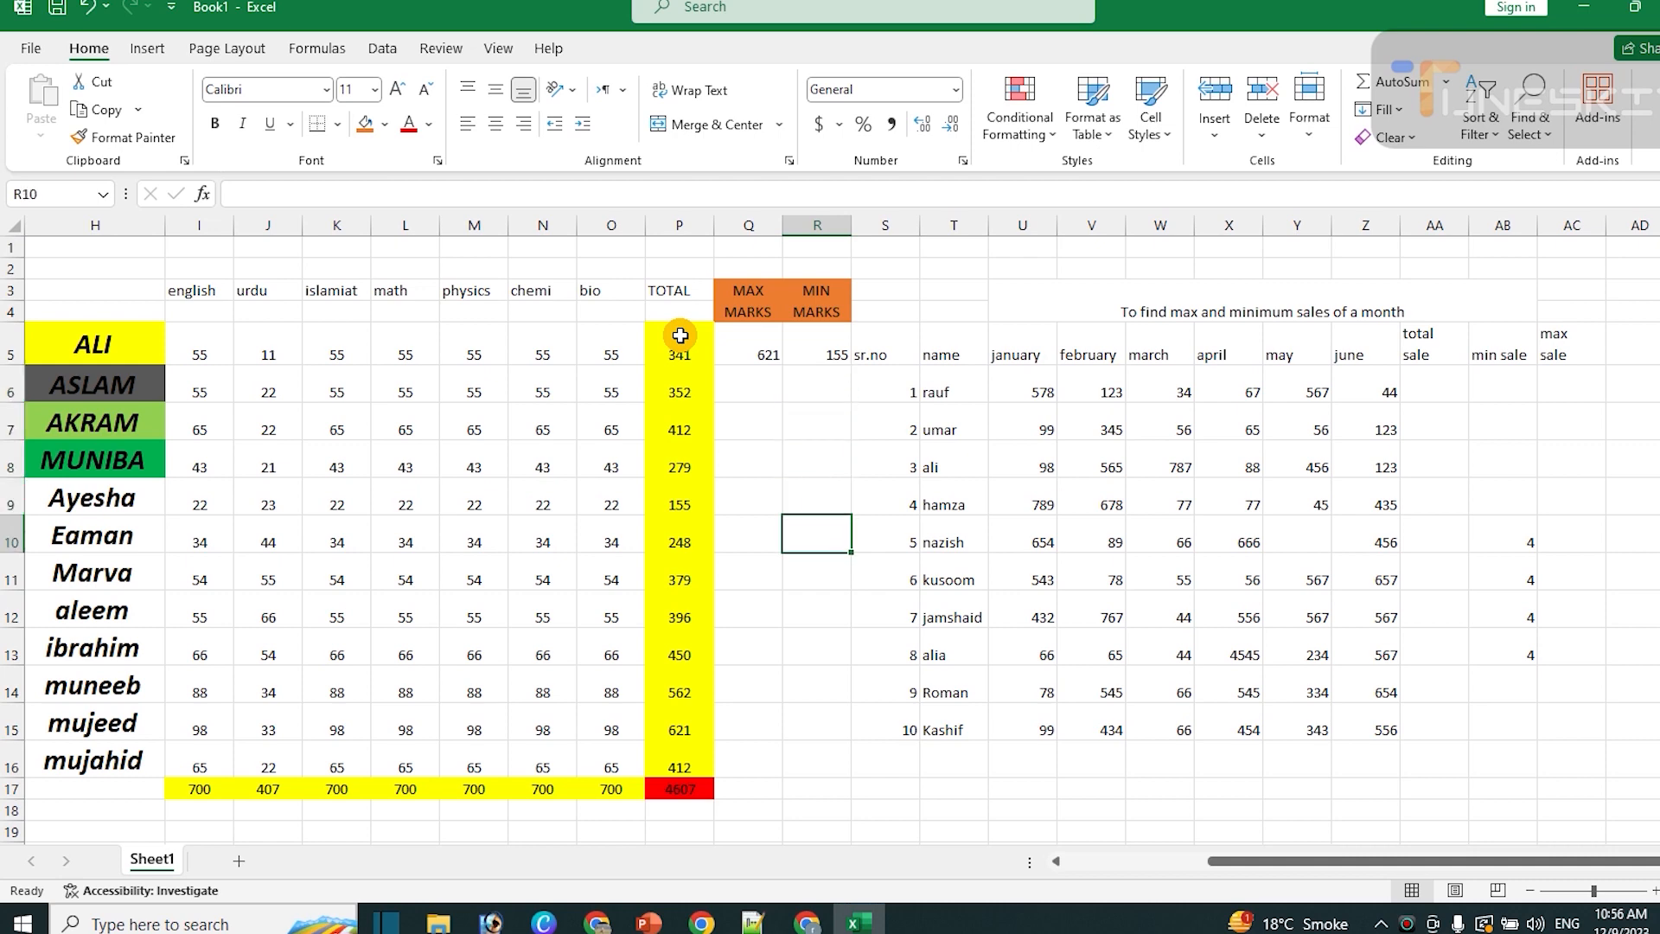
key("Left")
key("Left")
key("Left")
key("Left")
key("Left")
key("Left")
key("Left")
key("Left")
key("Left")
key("Left")
key("Left")
key("Left")
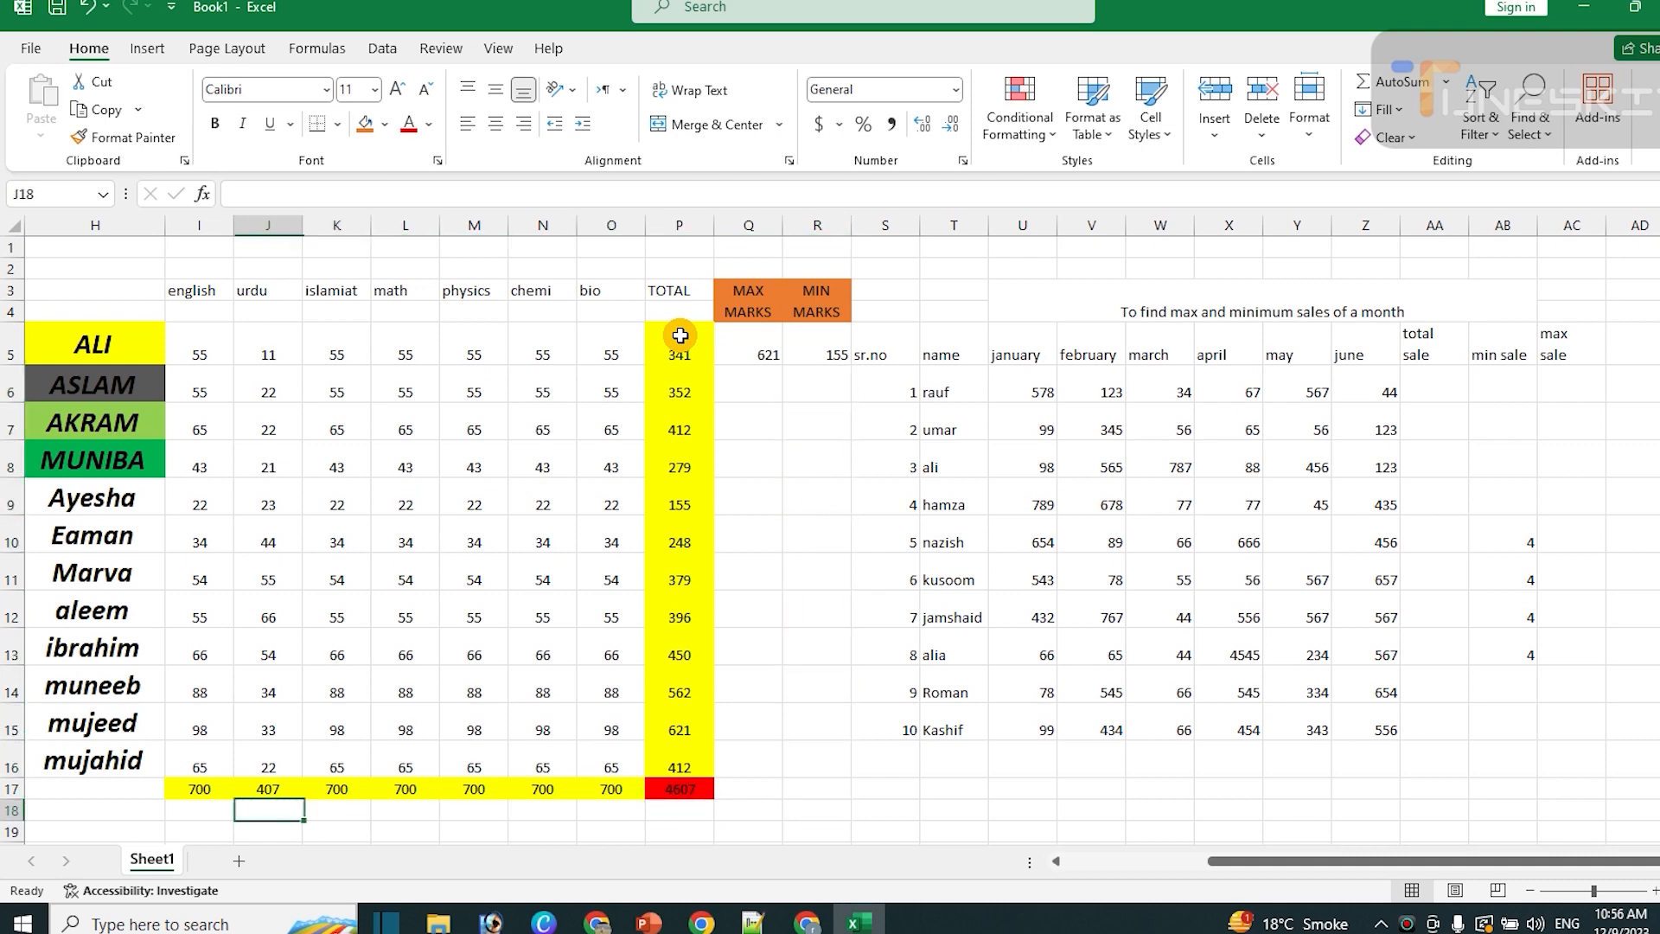
key("Right")
key("Right")
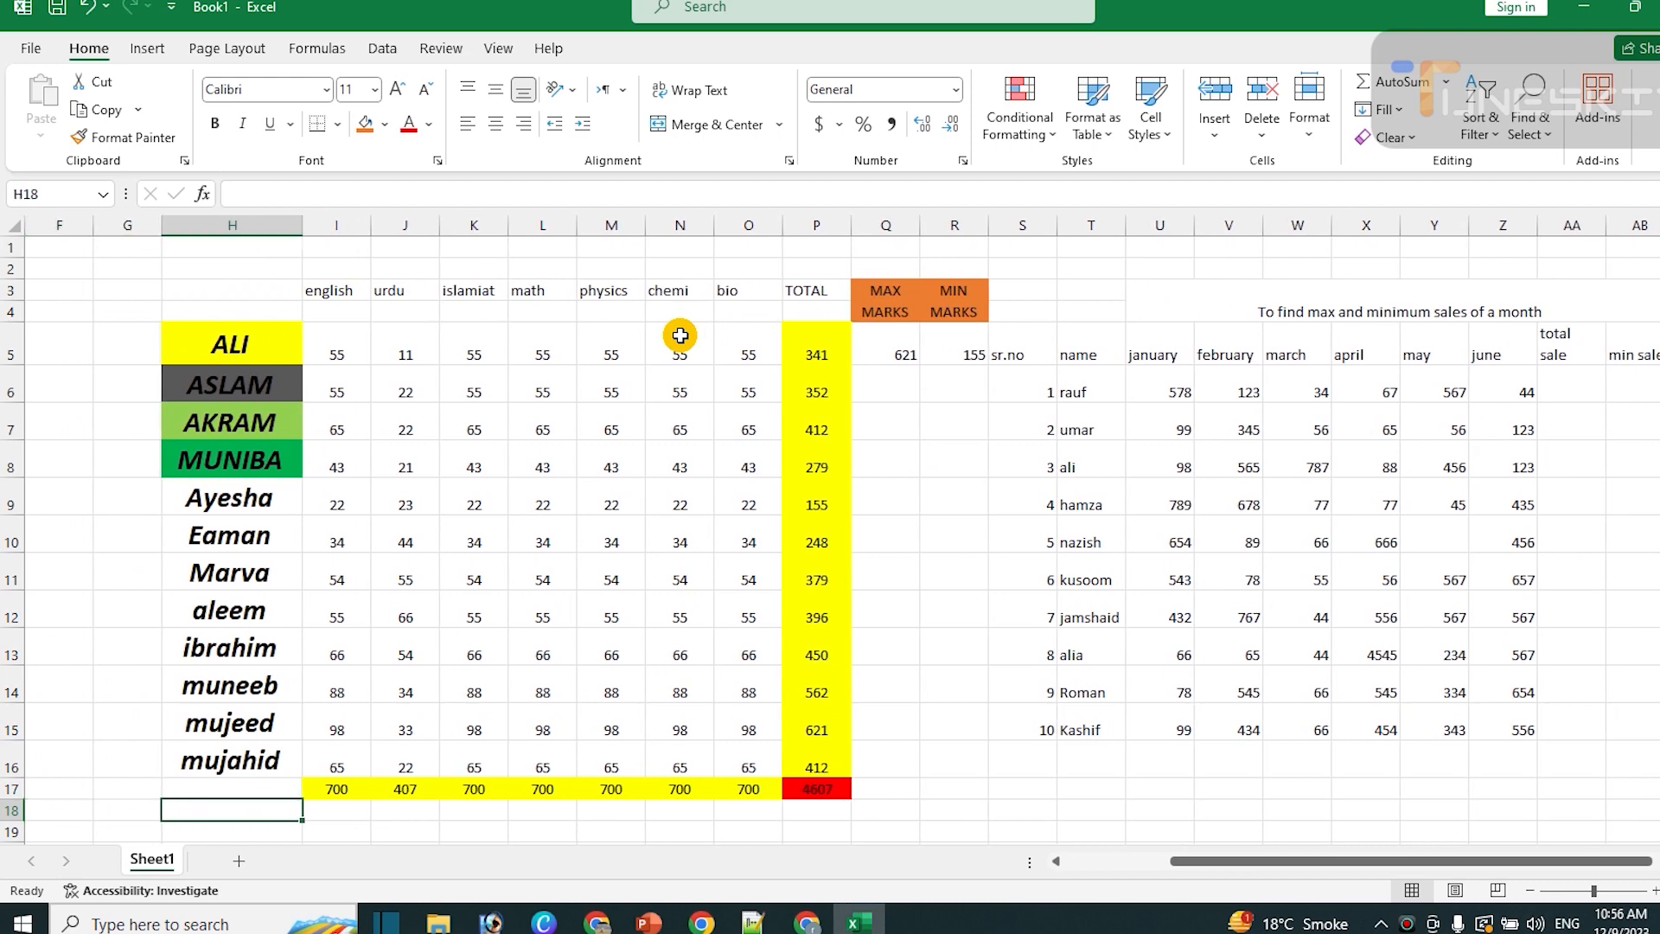
key("Left")
key("Left")
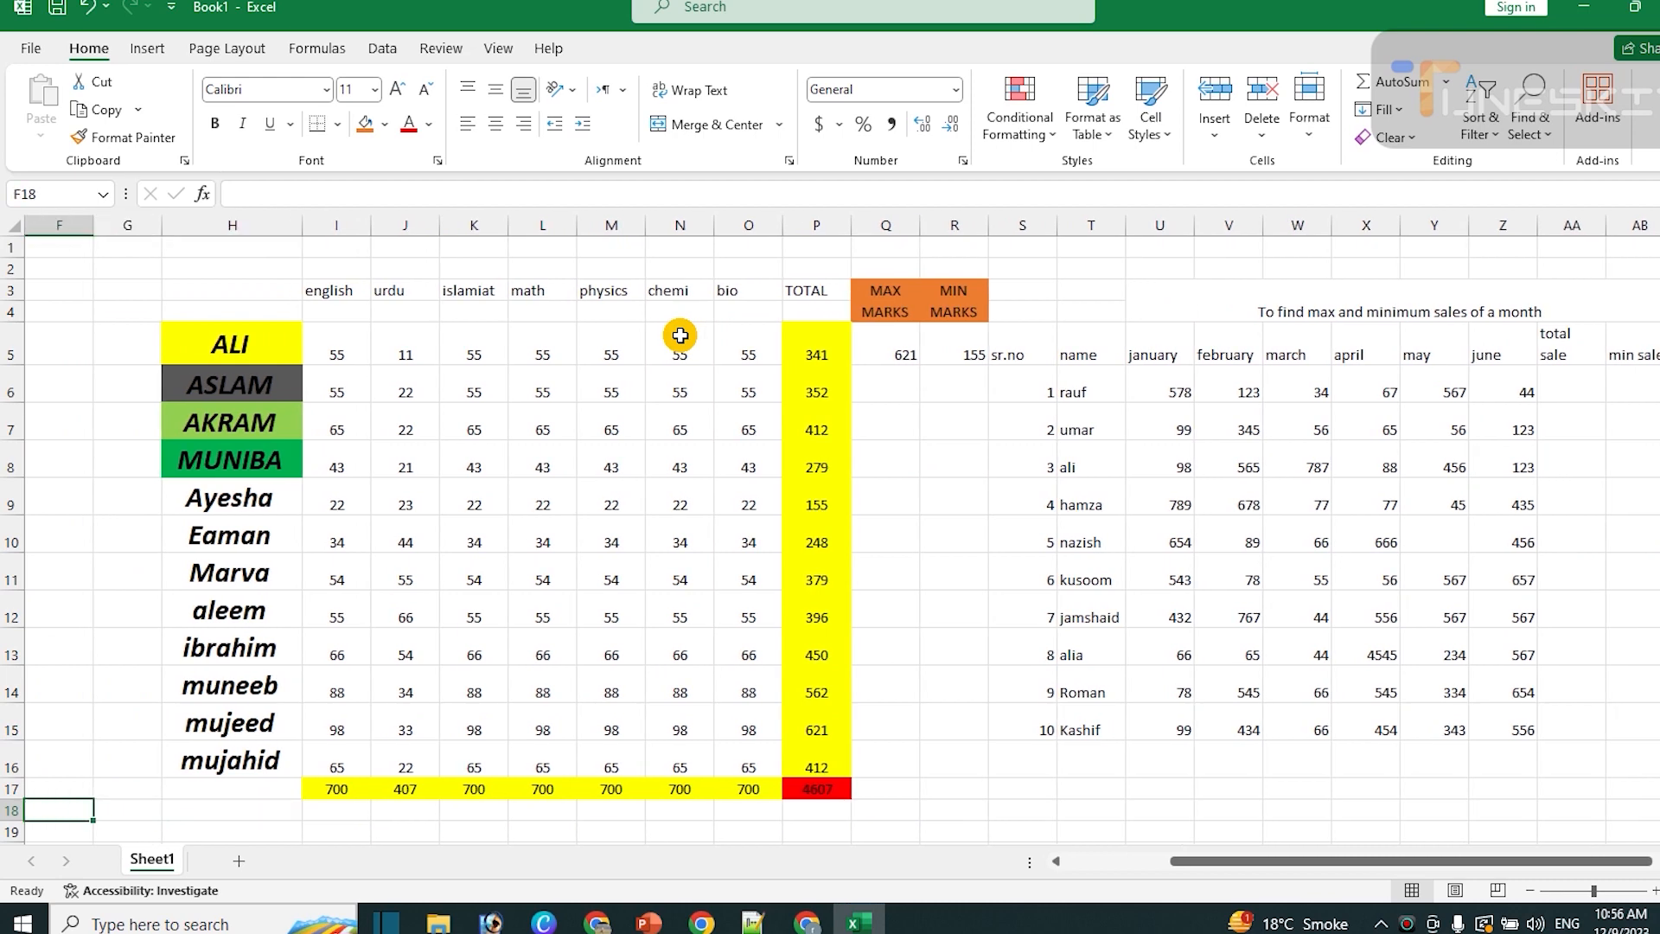
key("shift+Right")
key("shift+Right")
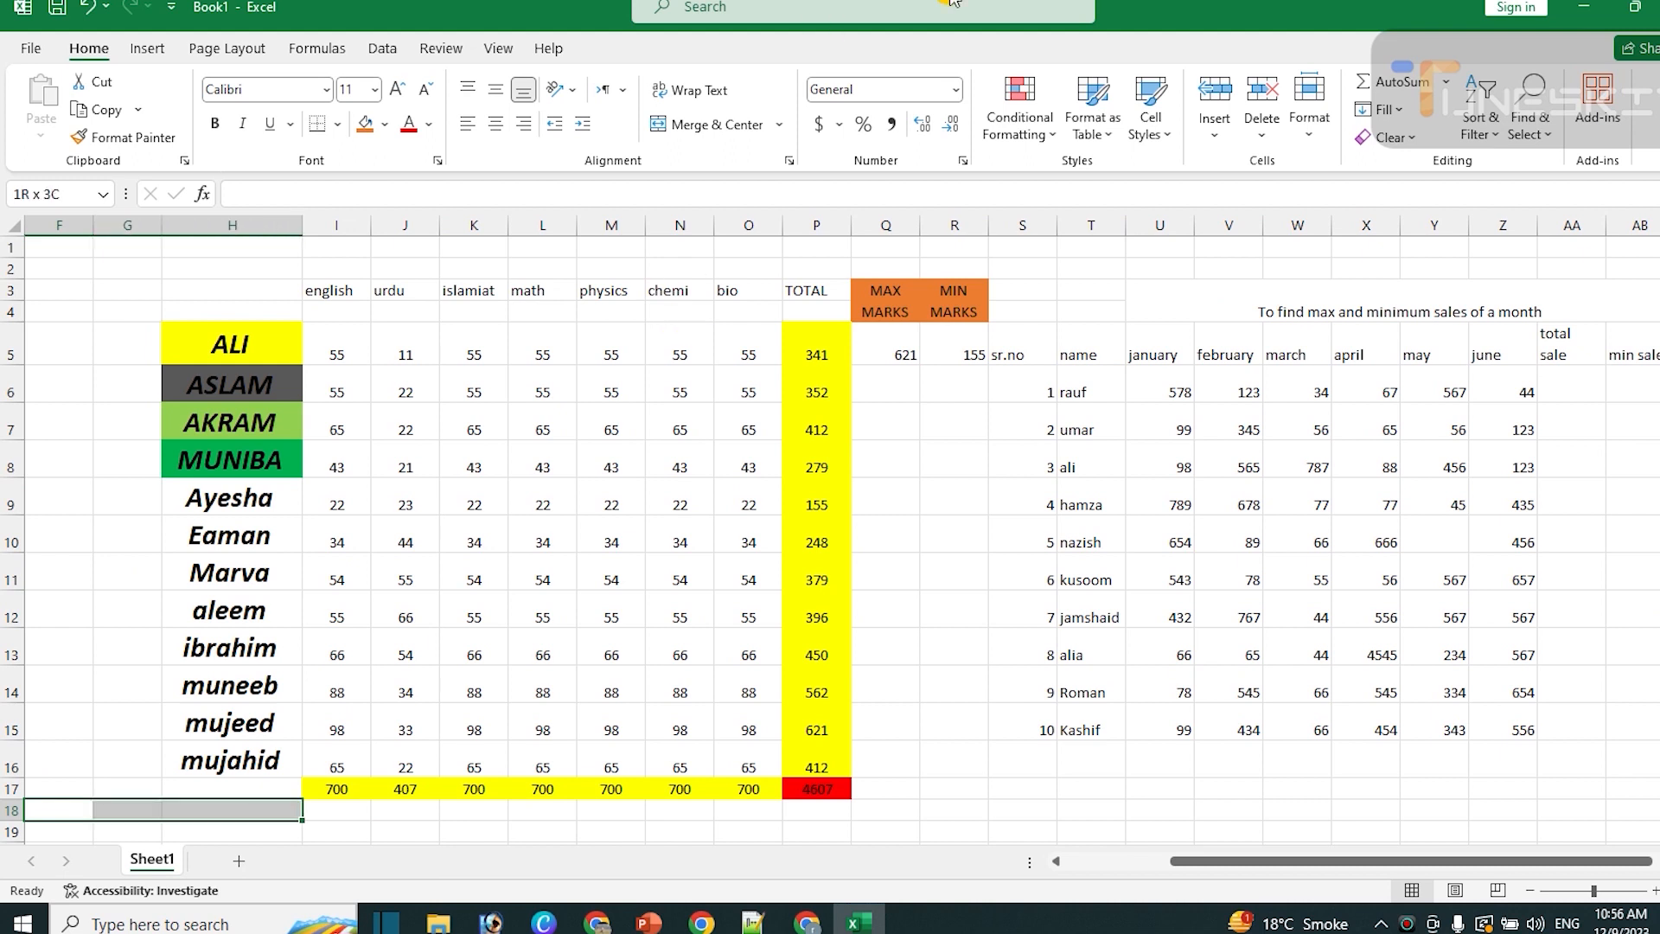
left_click(718, 124)
Enter the label "subject wise maximum marks" in the merged cell F18
type("su")
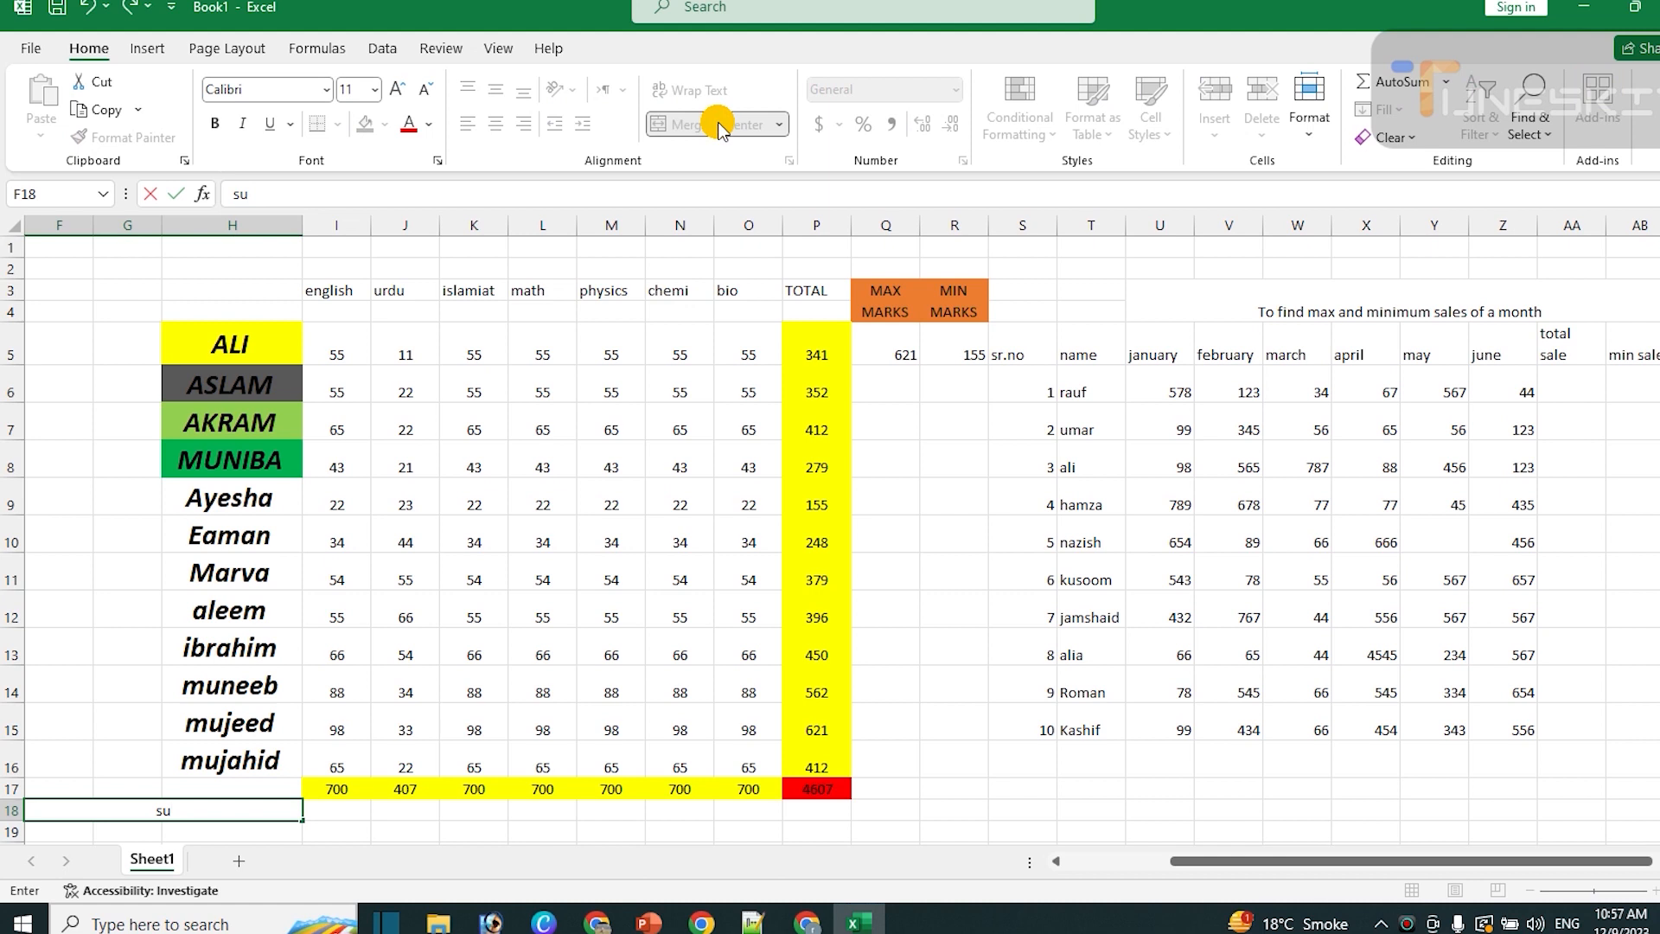
type("bject wise max")
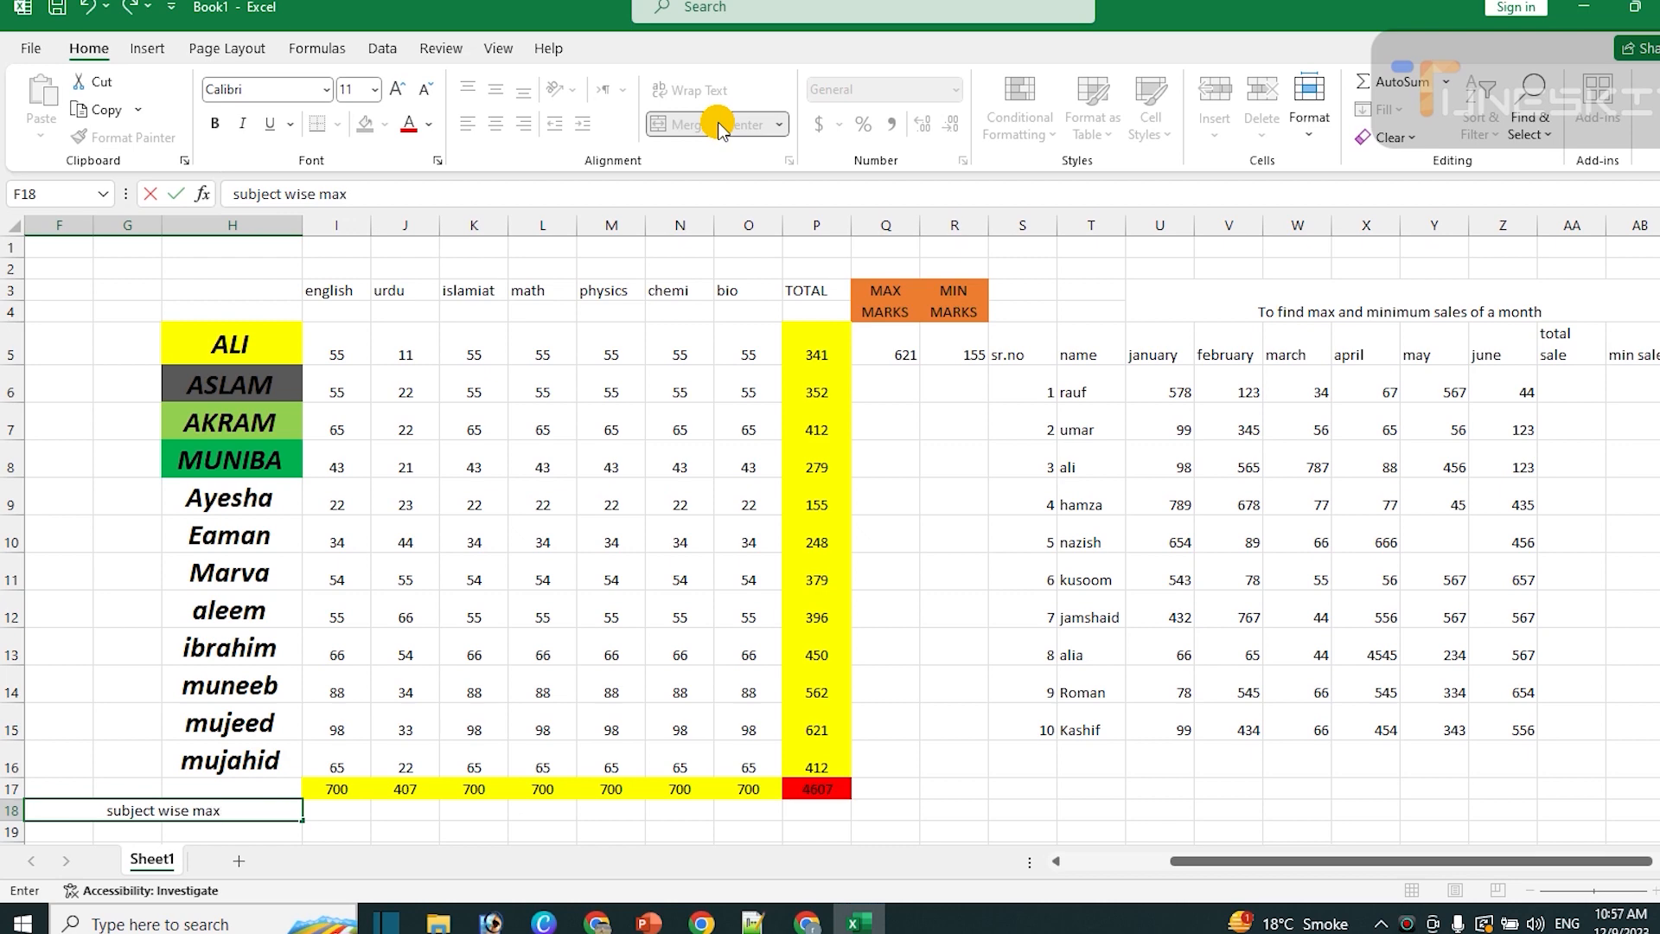
type("imum mar")
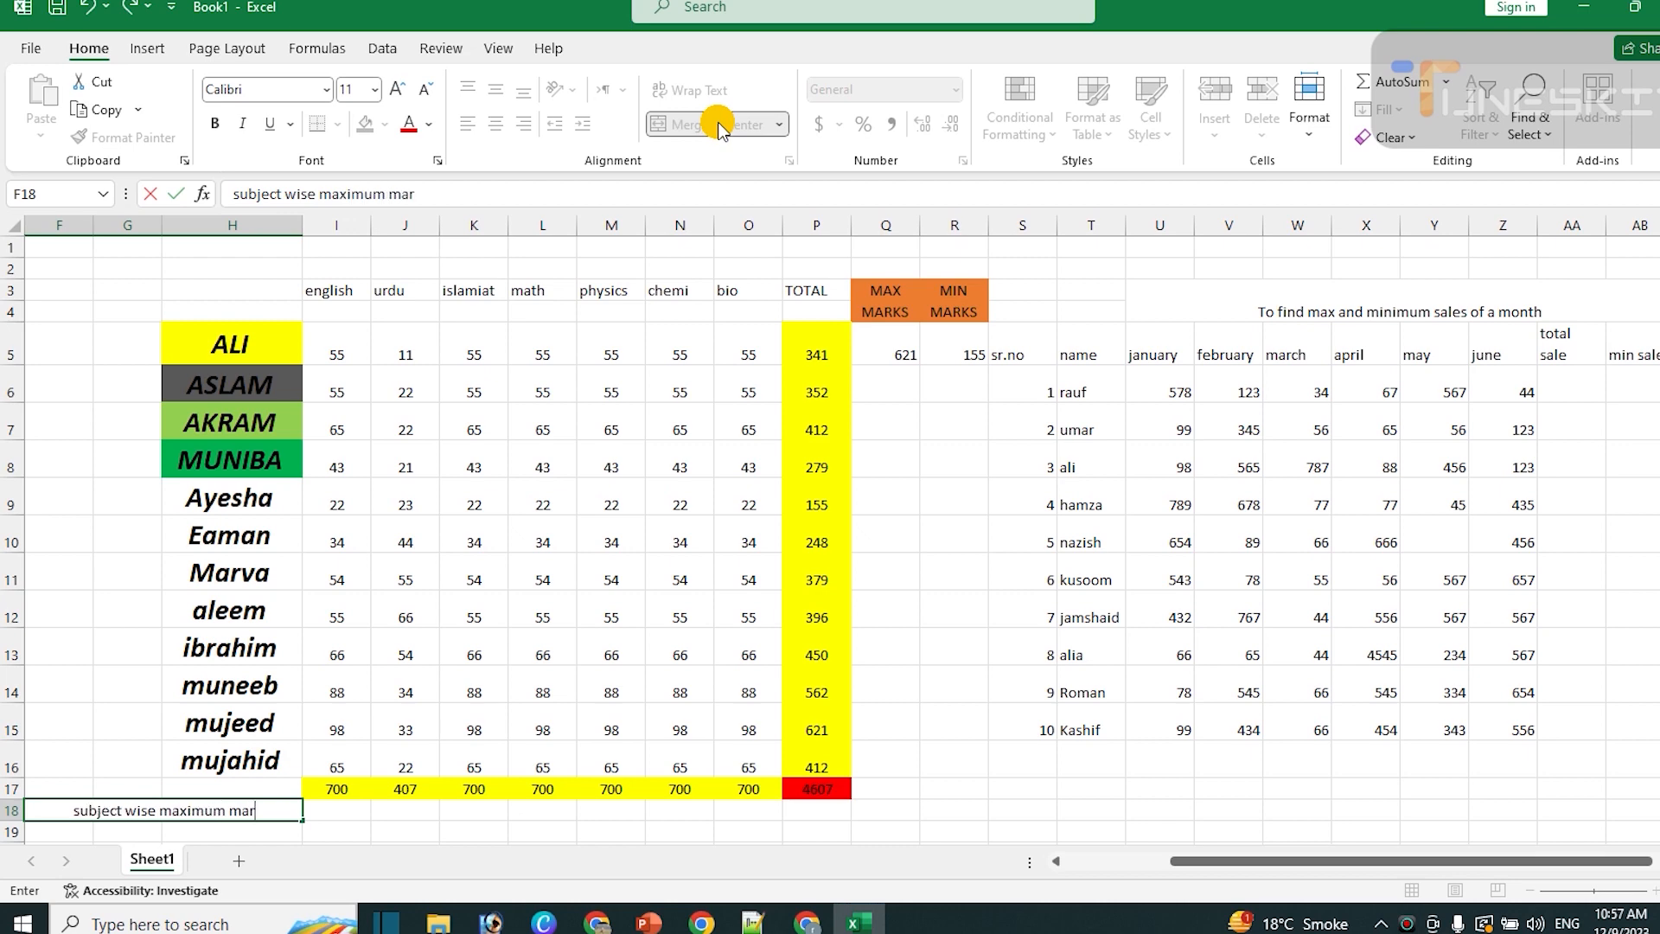
type("ks")
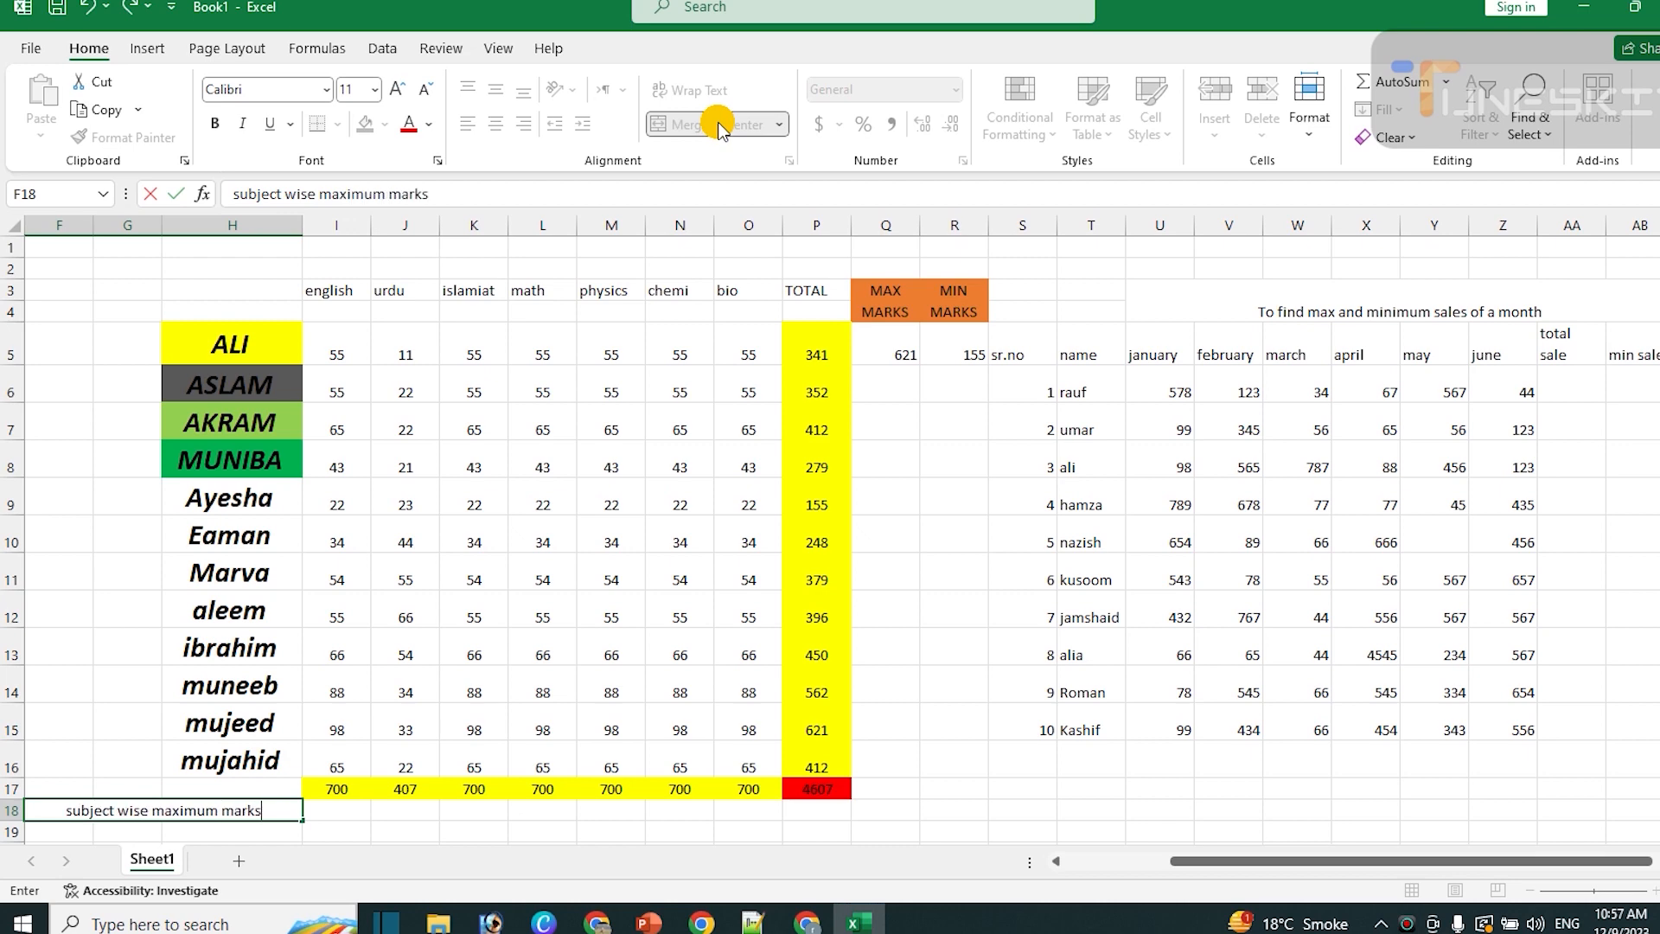
key("Return")
key("Up")
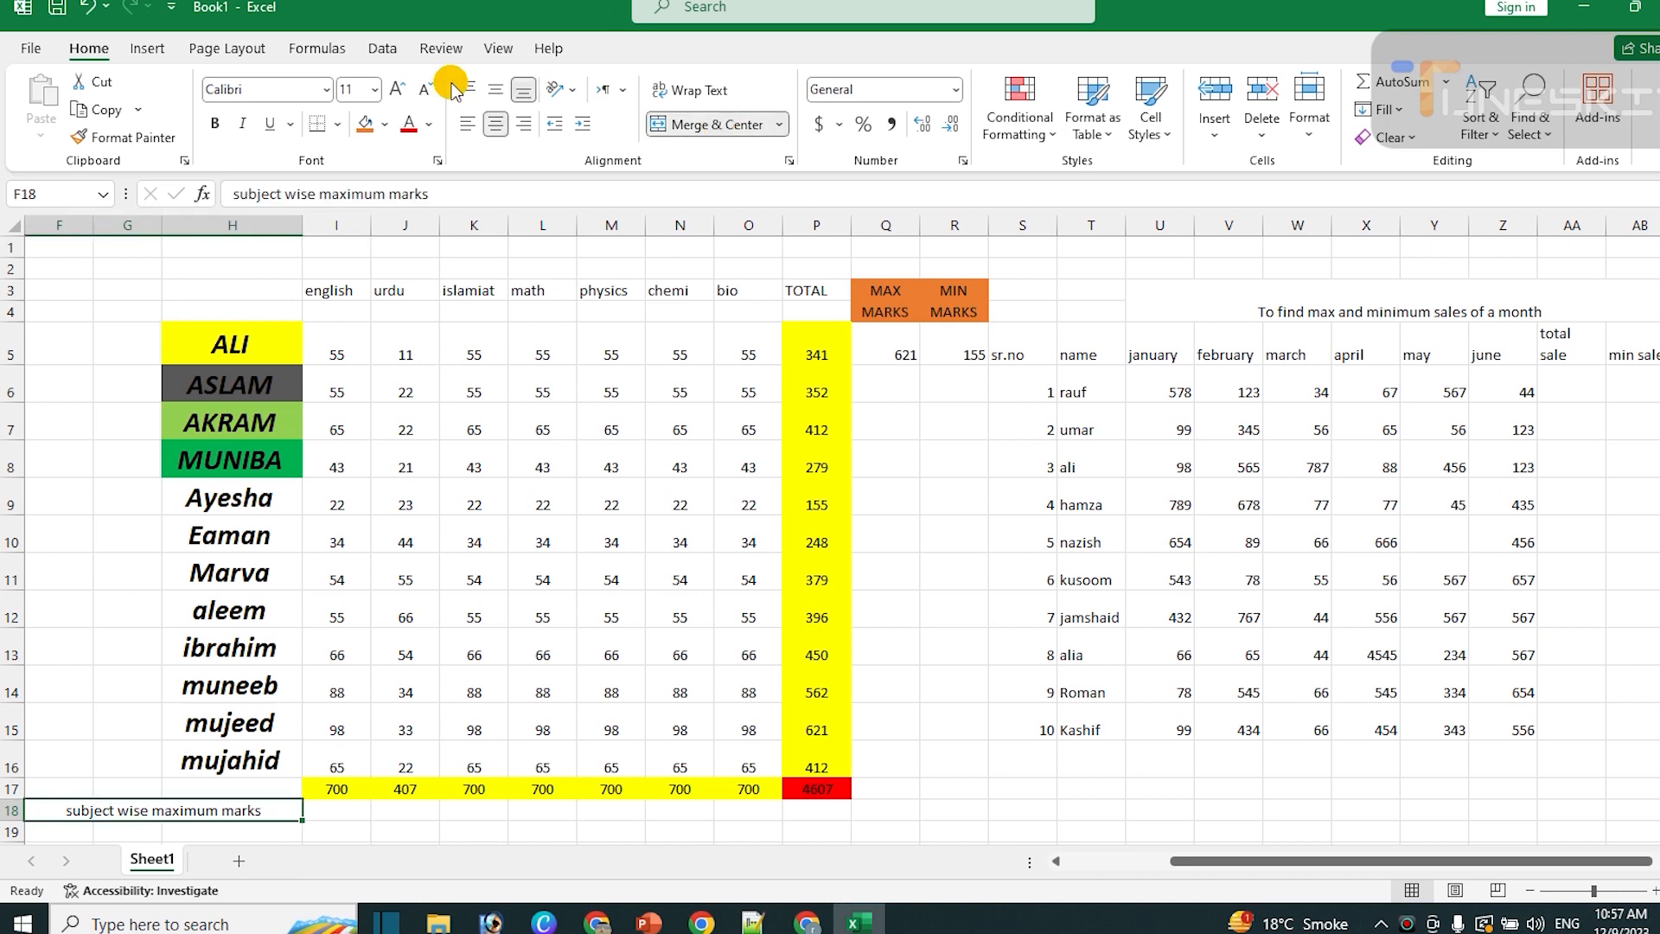
Format the "subject wise maximum marks" label with a light blue fill, bold text and font size 16
left_click(385, 123)
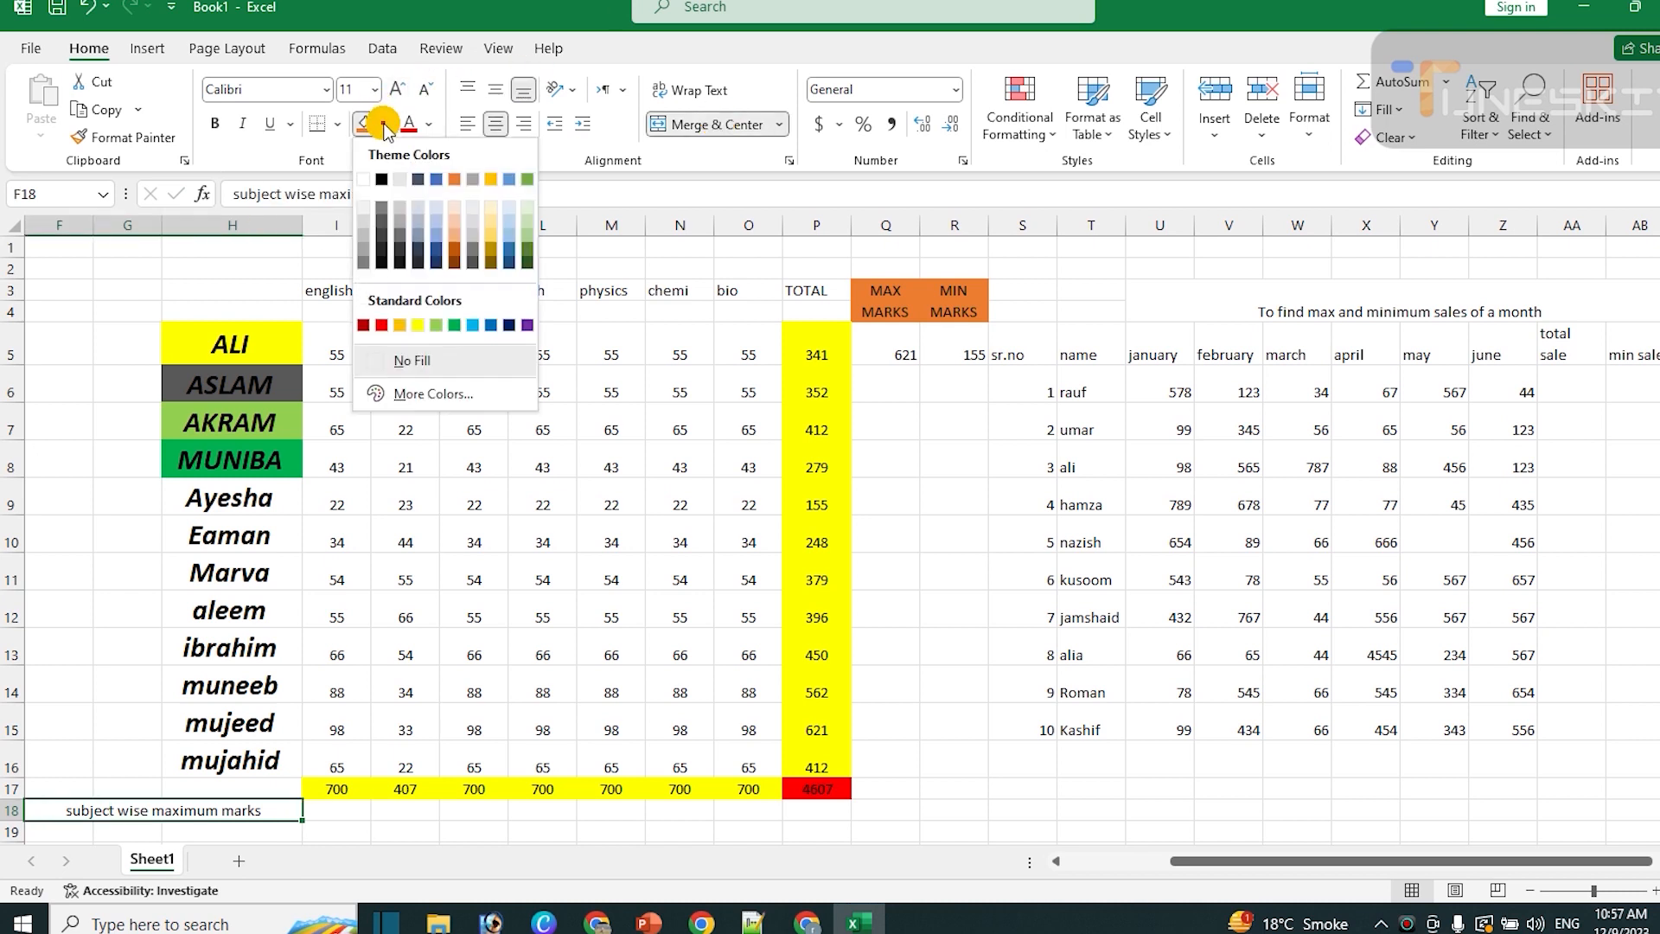
left_click(436, 227)
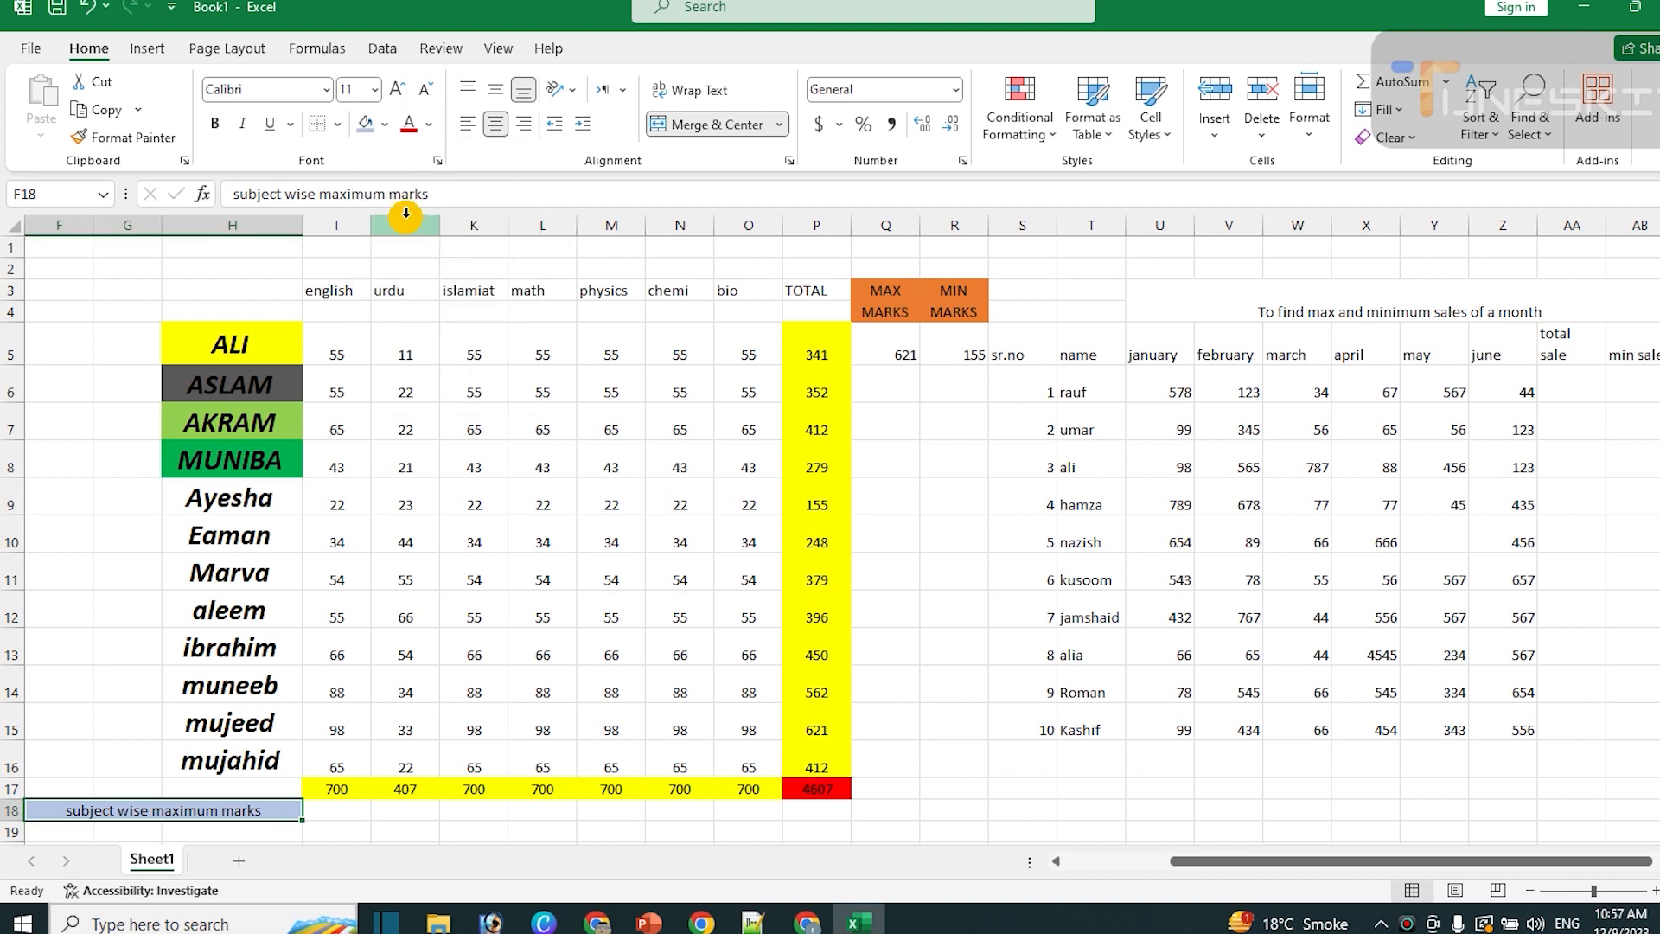
left_click(214, 124)
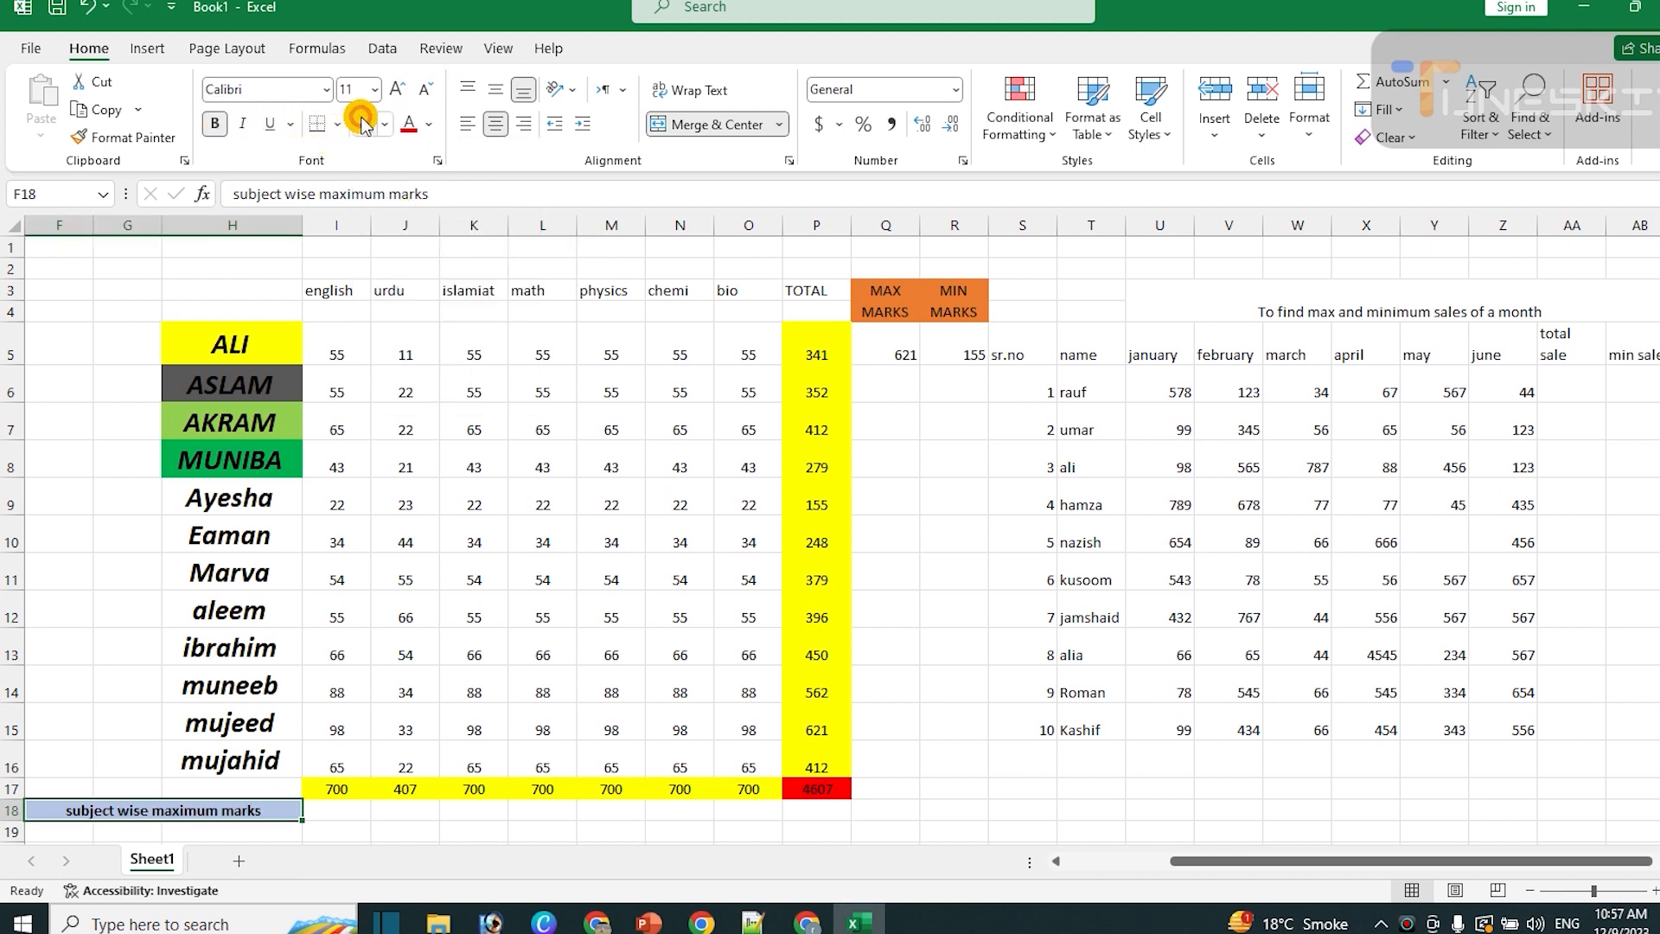
left_click(398, 89)
left_click(398, 89)
left_click(398, 89)
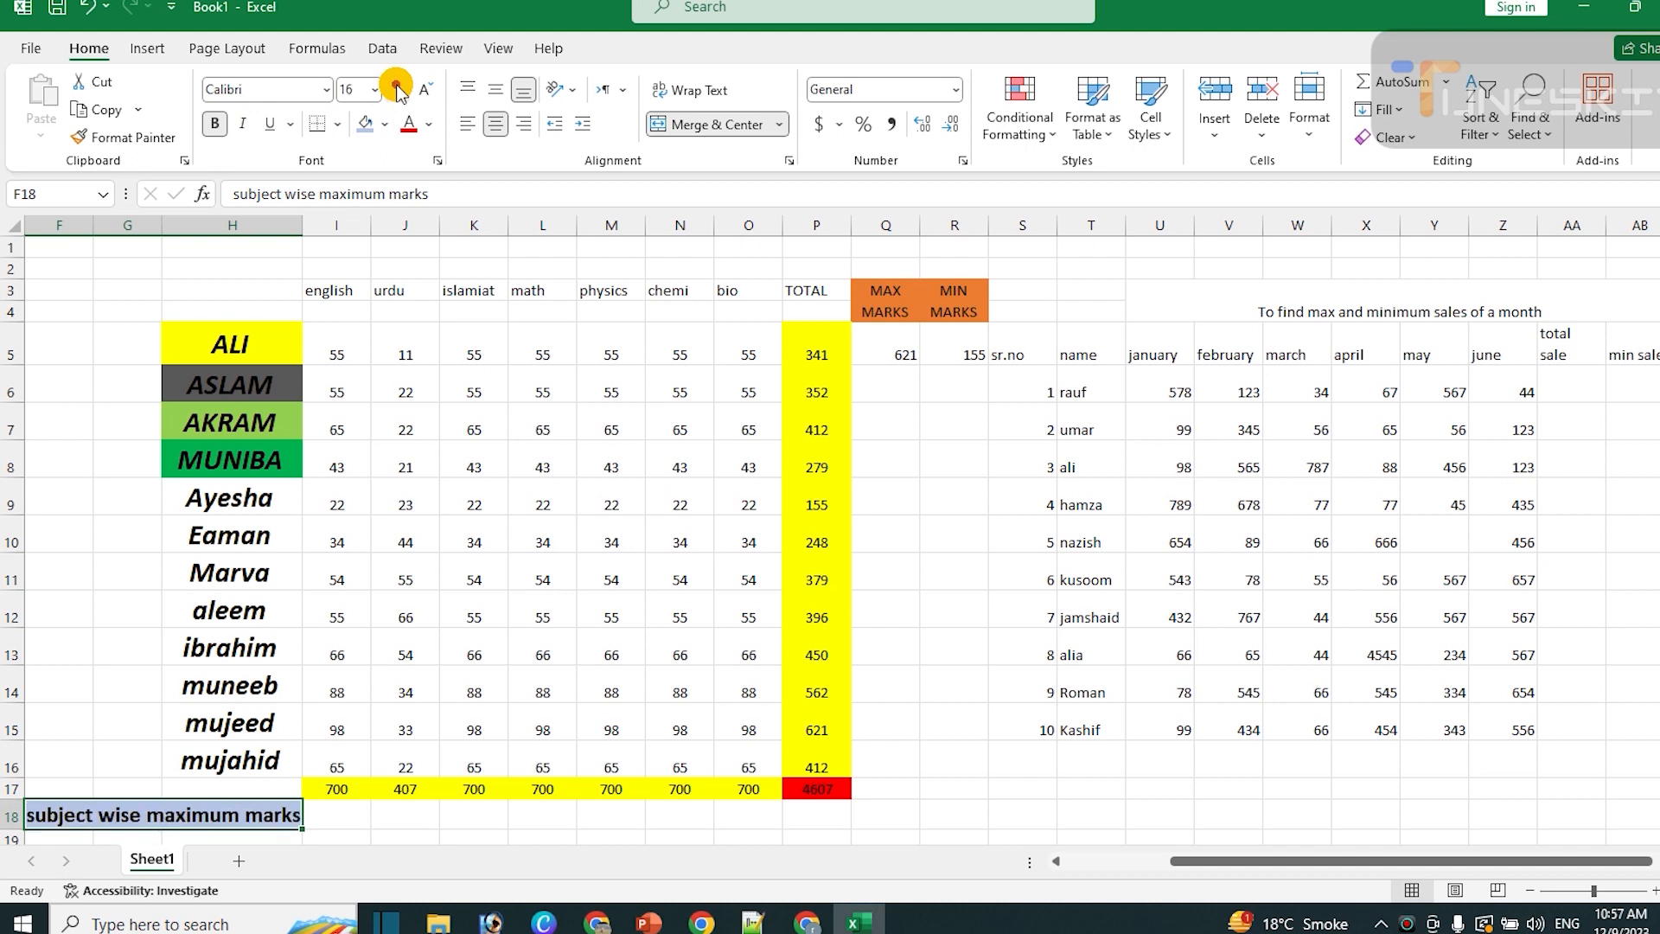
Enter =MAX(I5:I16) in cell I18 for the english column and fill the formula across to P18
left_click(326, 810)
type("=")
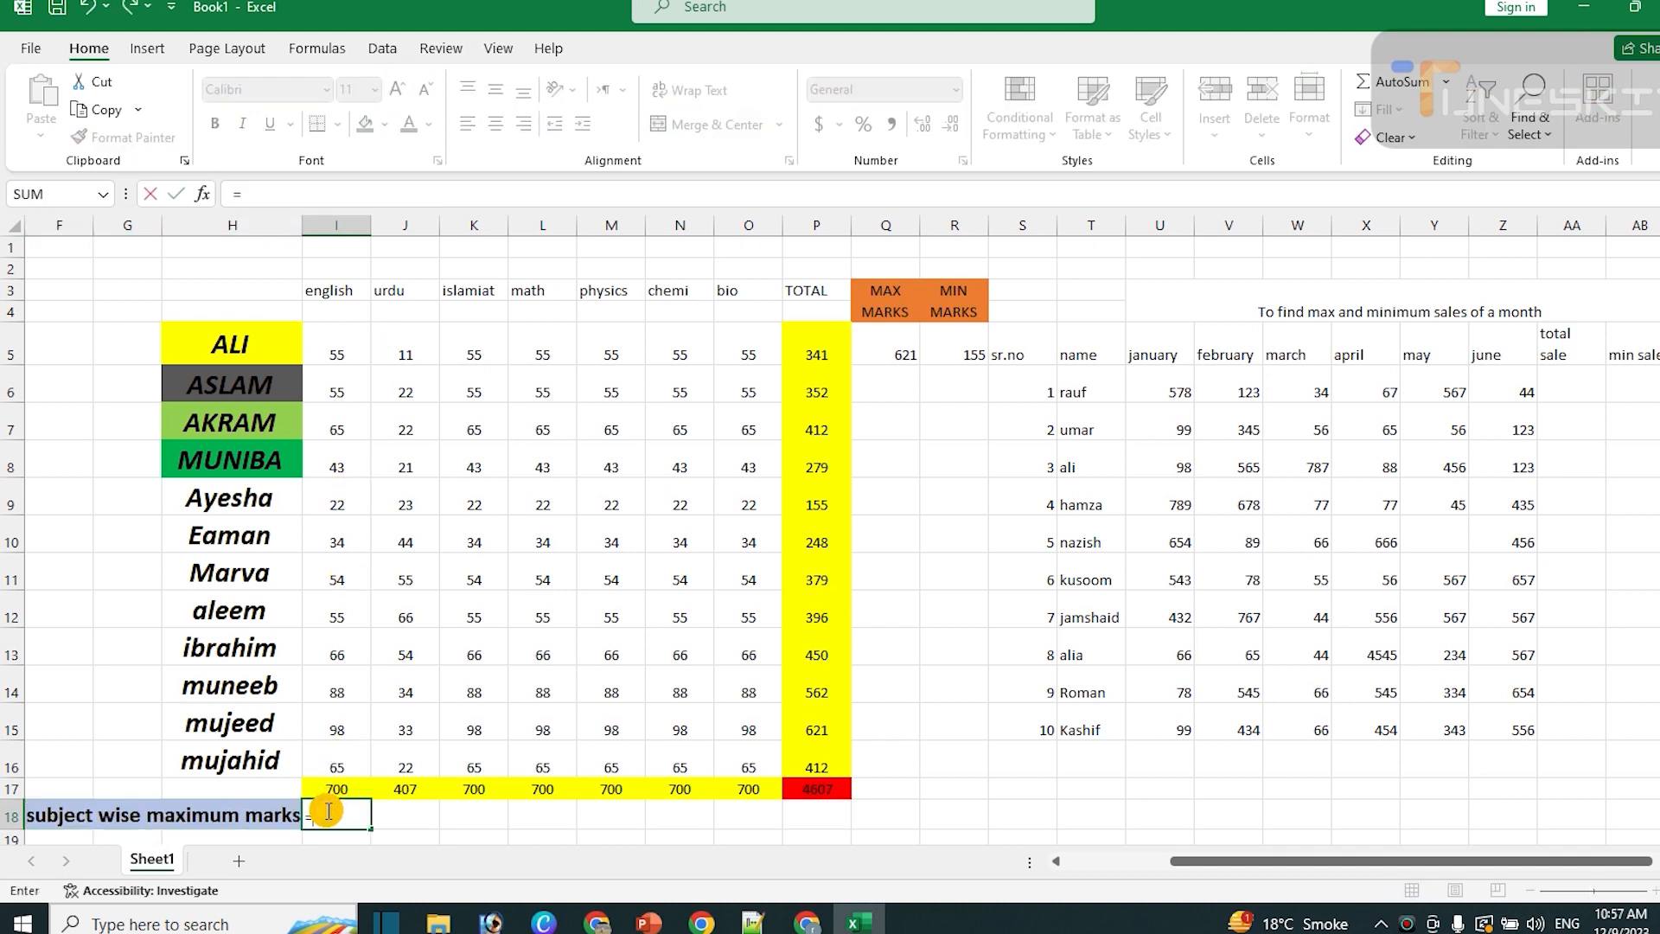
type("max")
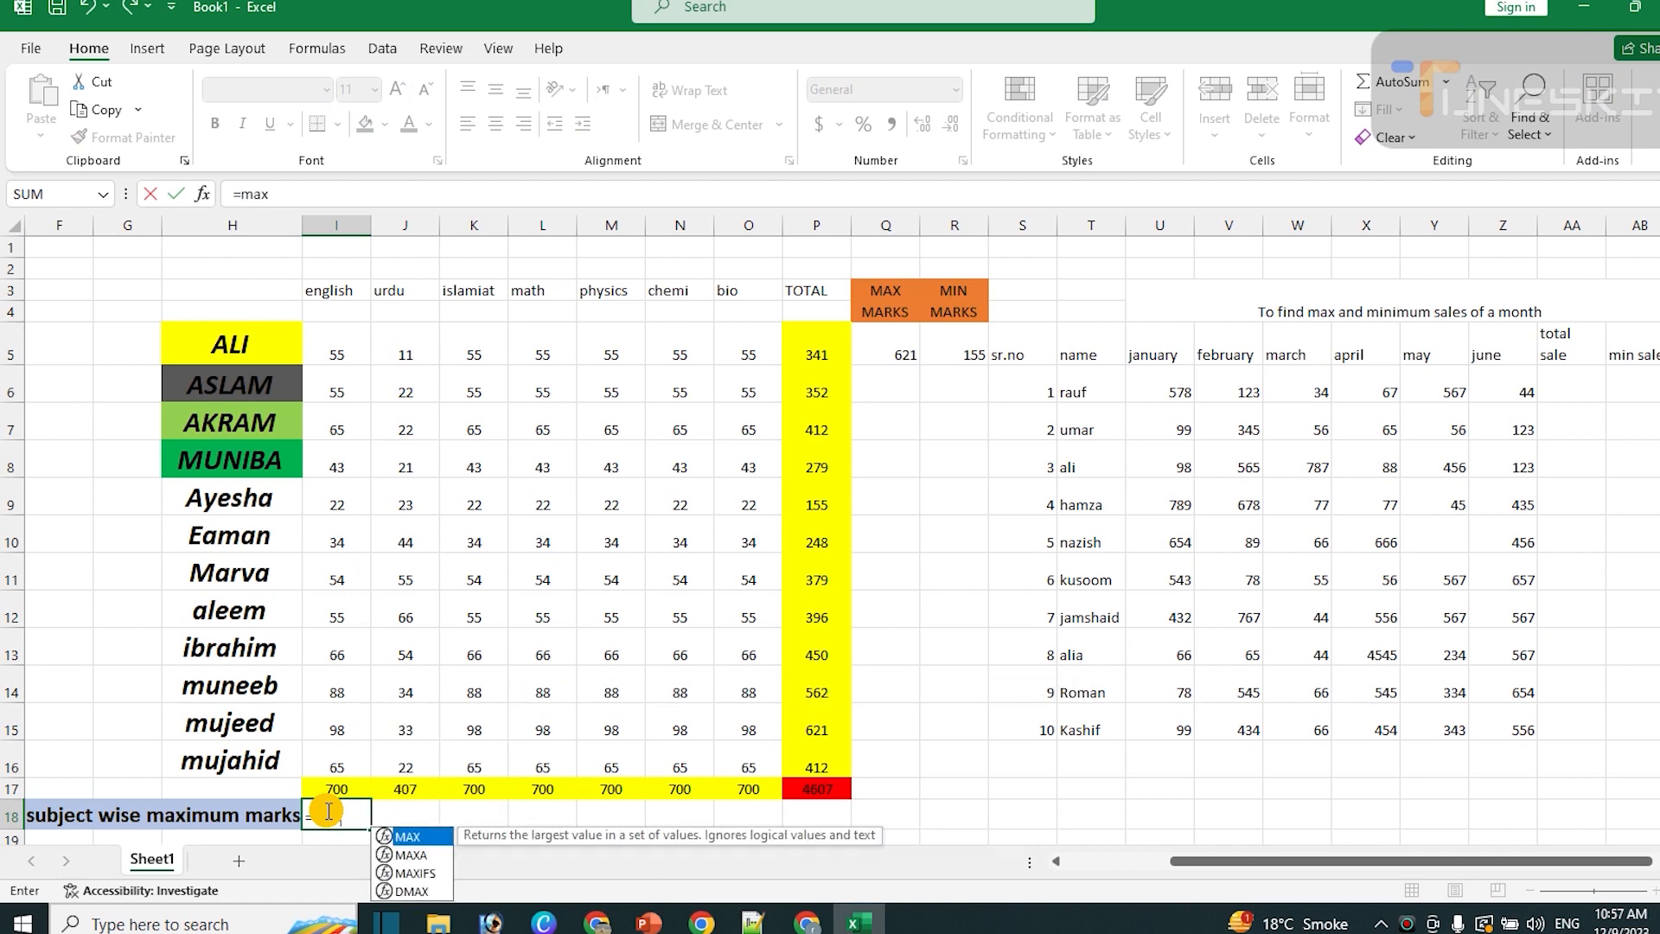
type("(")
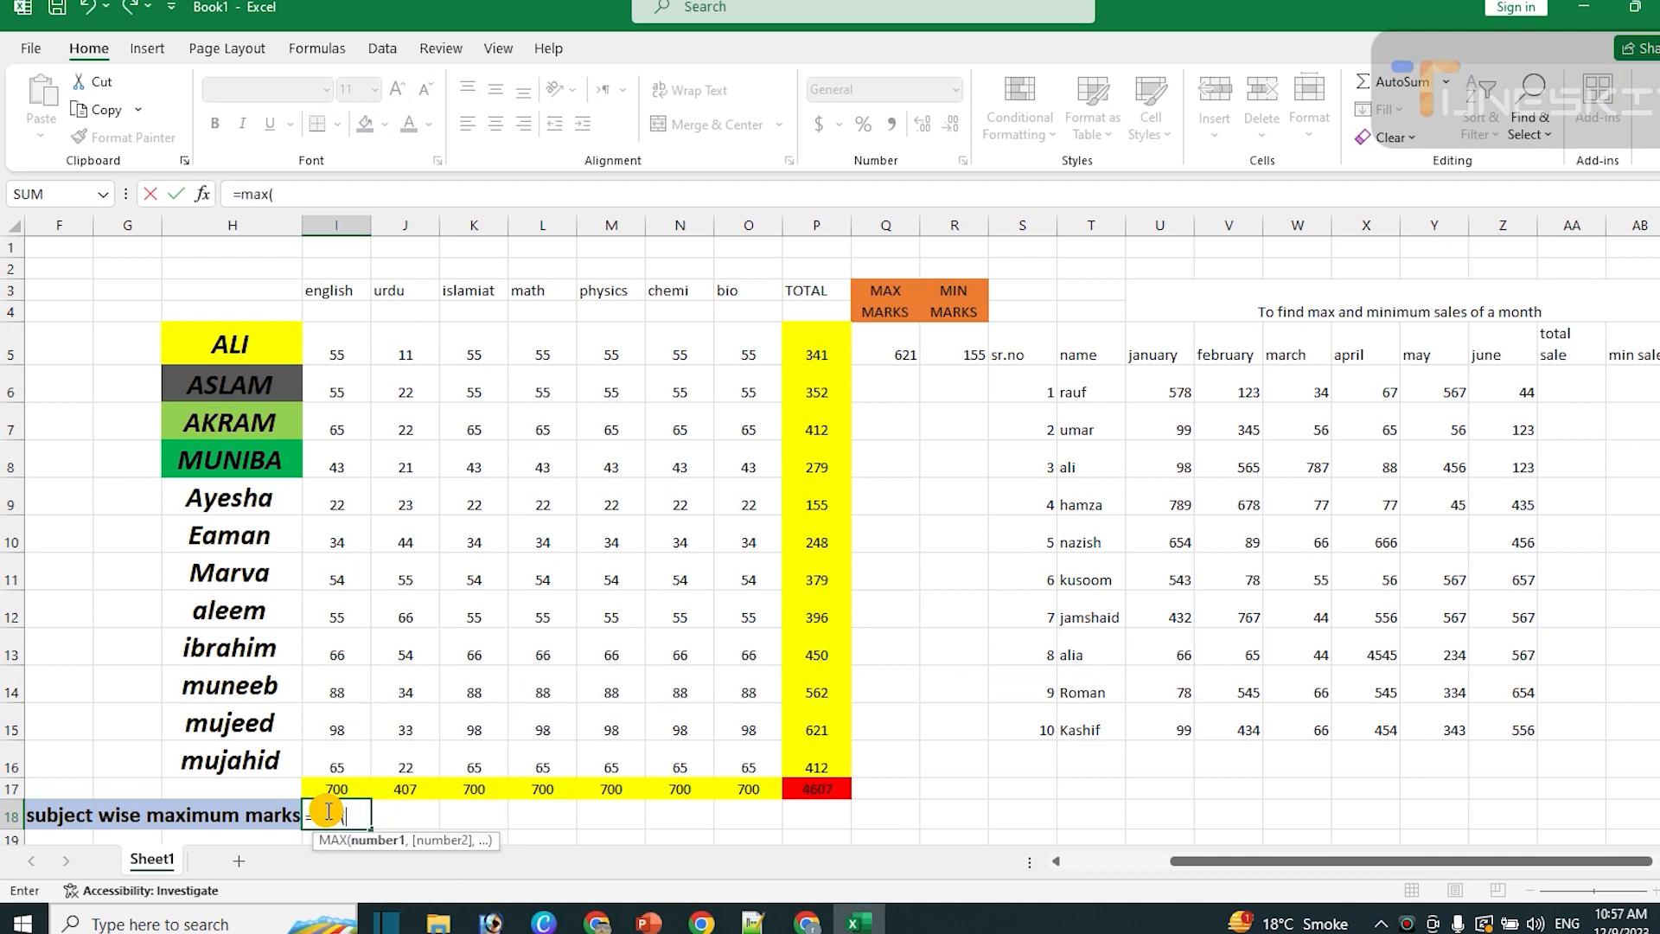
left_click_drag(334, 345, 330, 756)
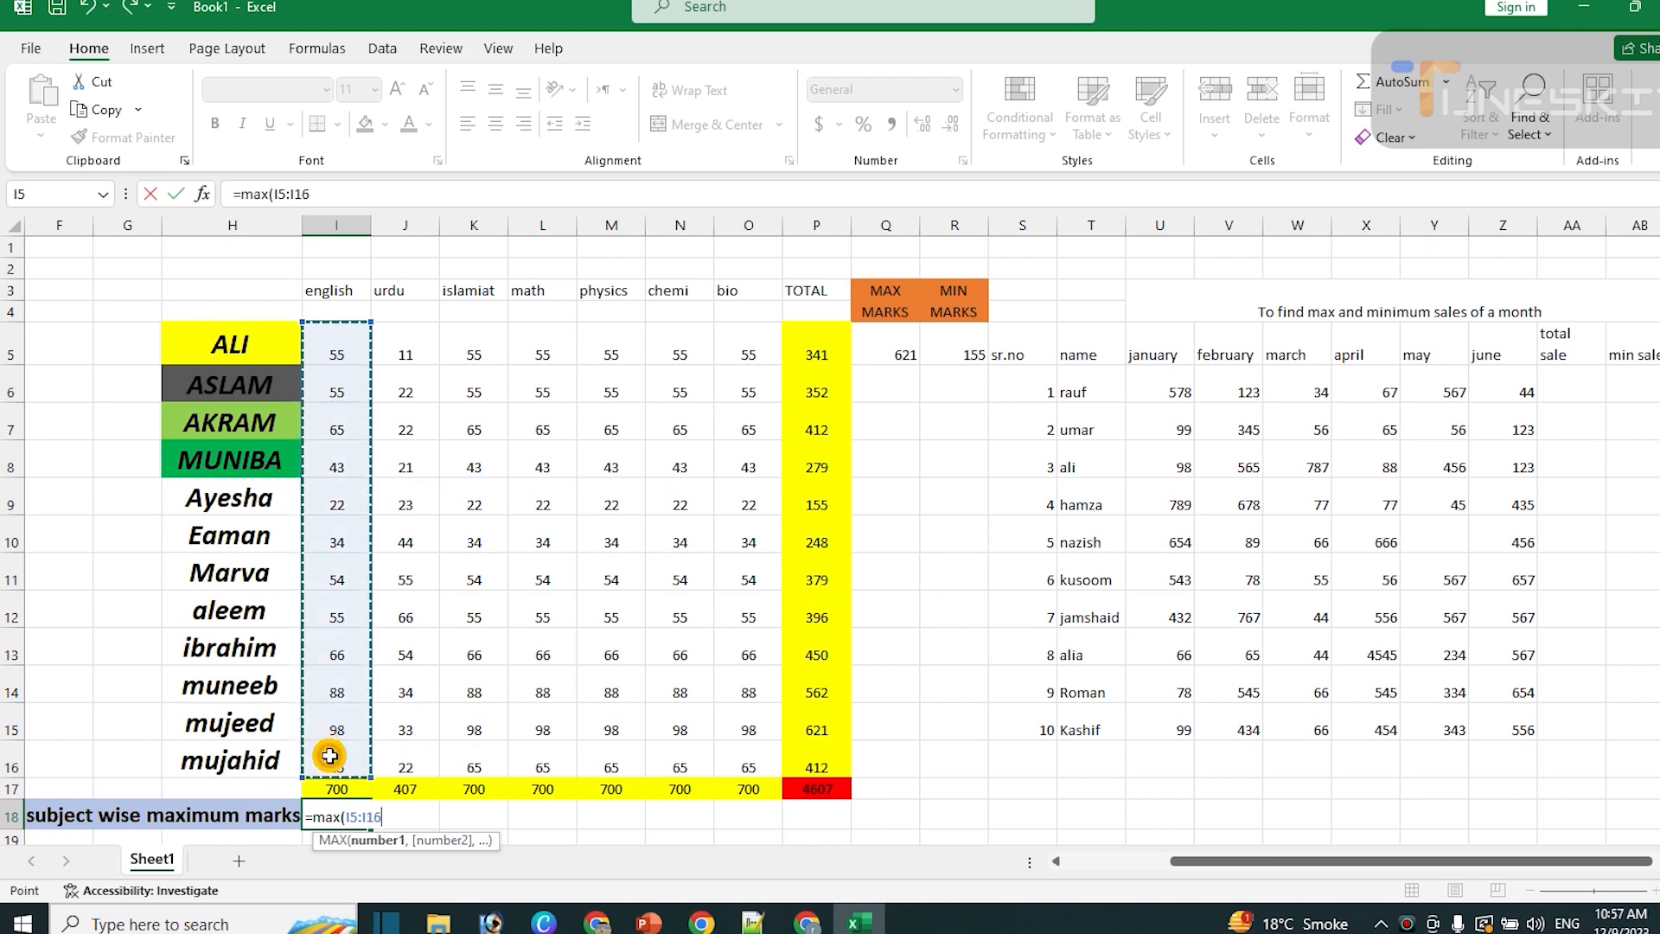
type(")")
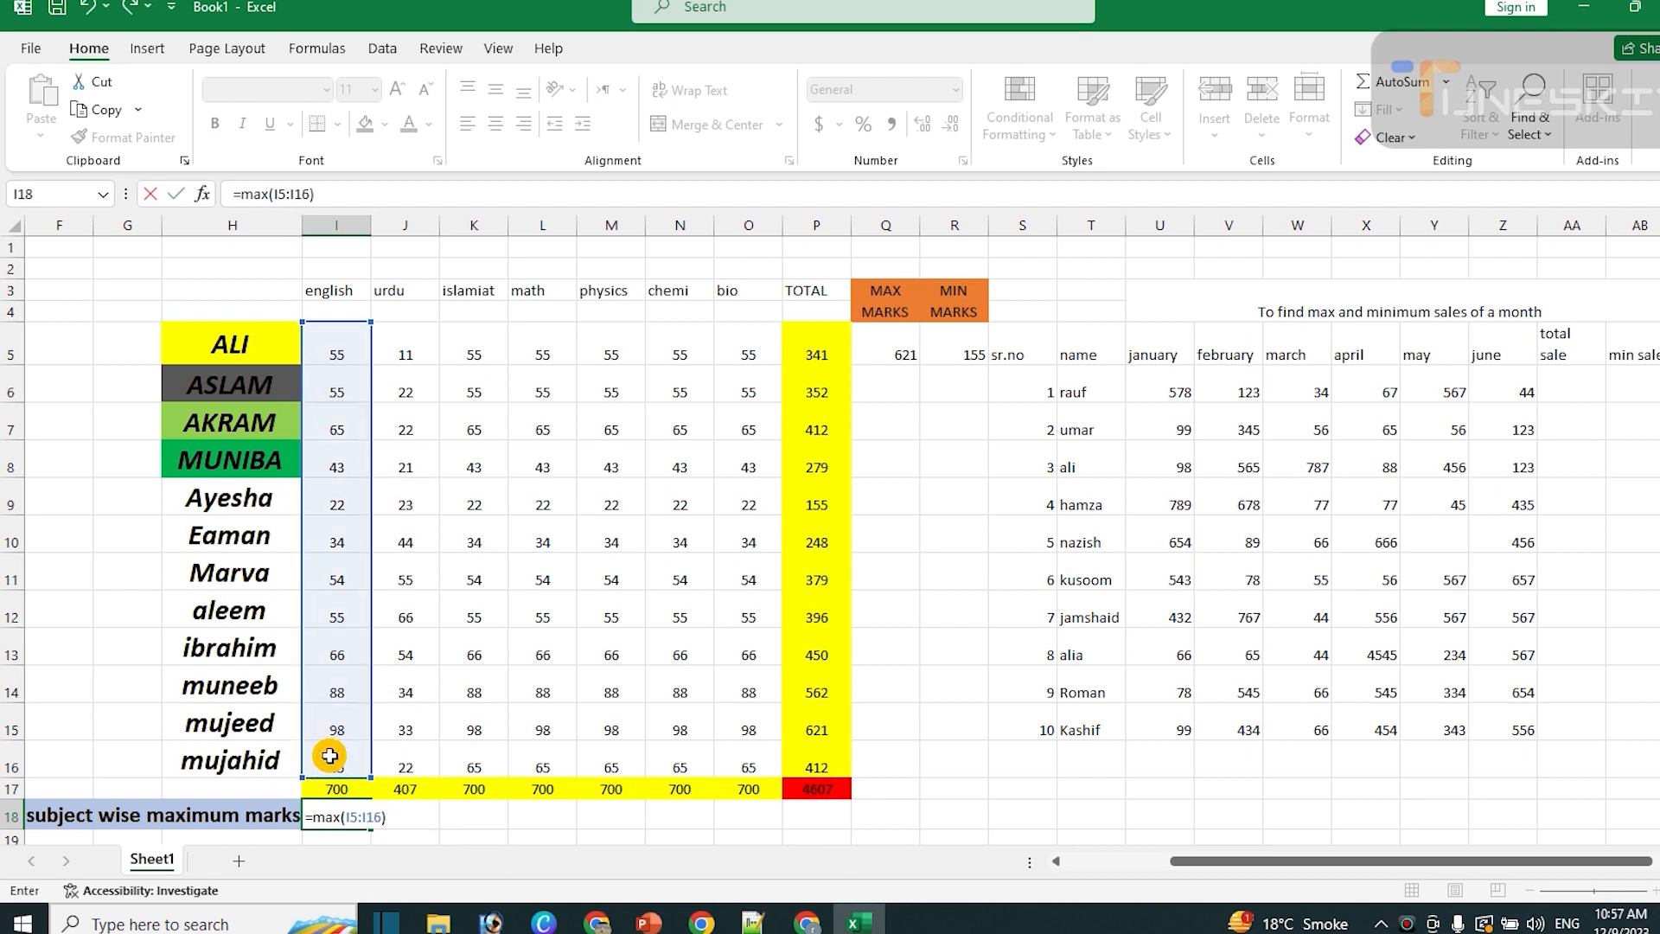
key("Return")
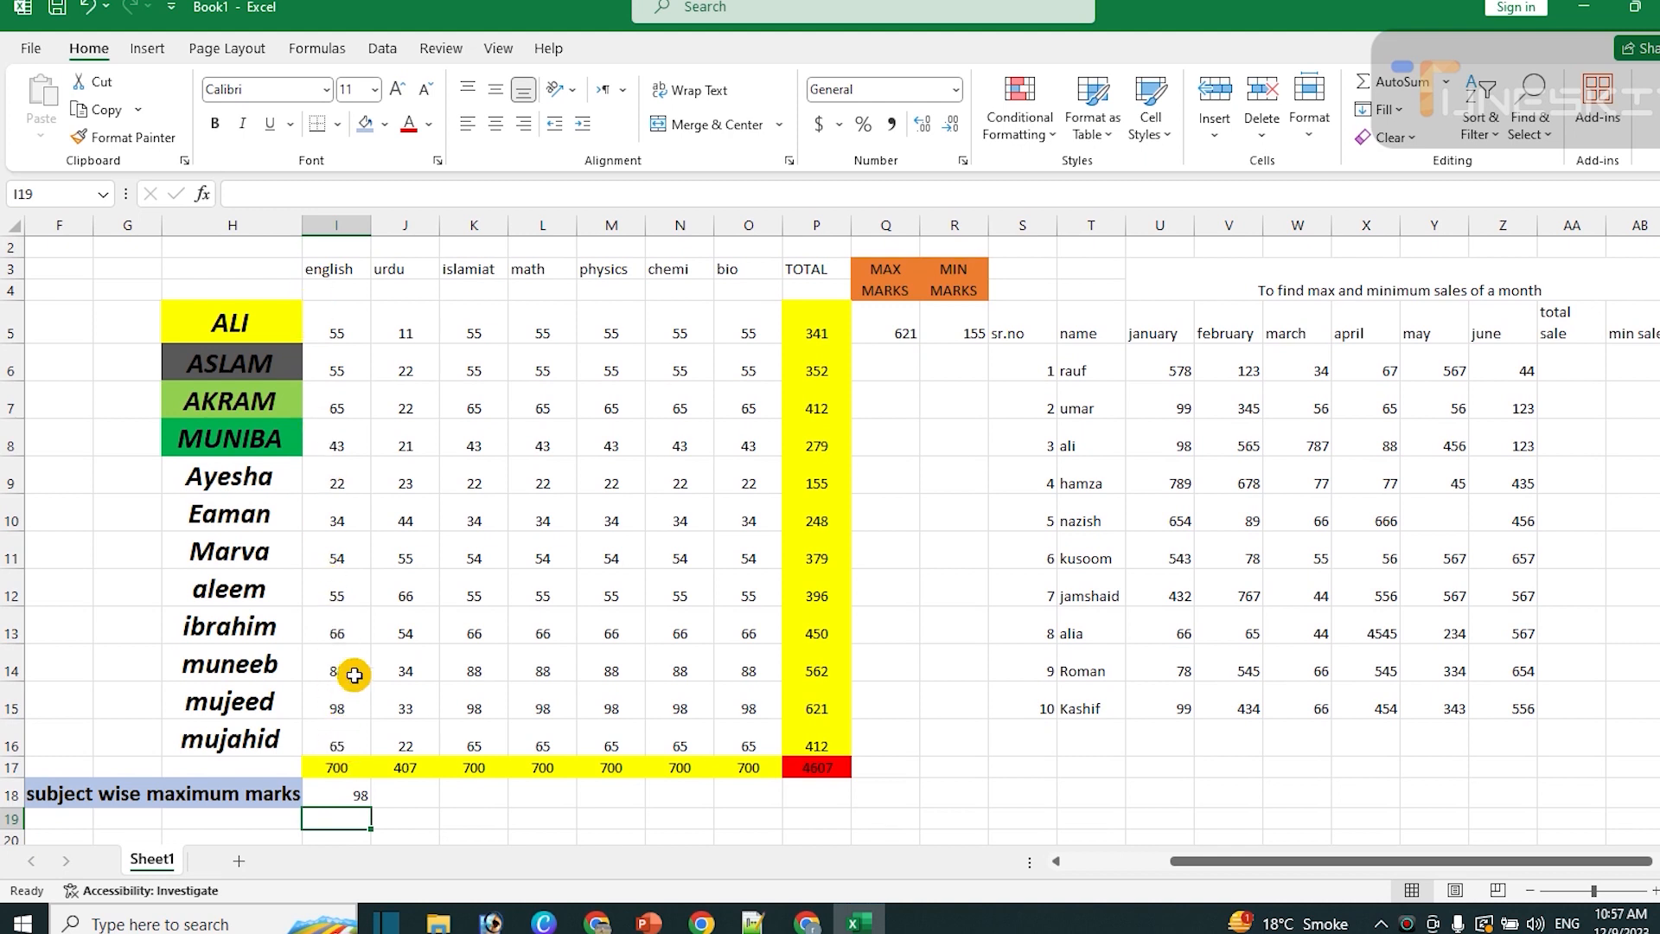
left_click(342, 796)
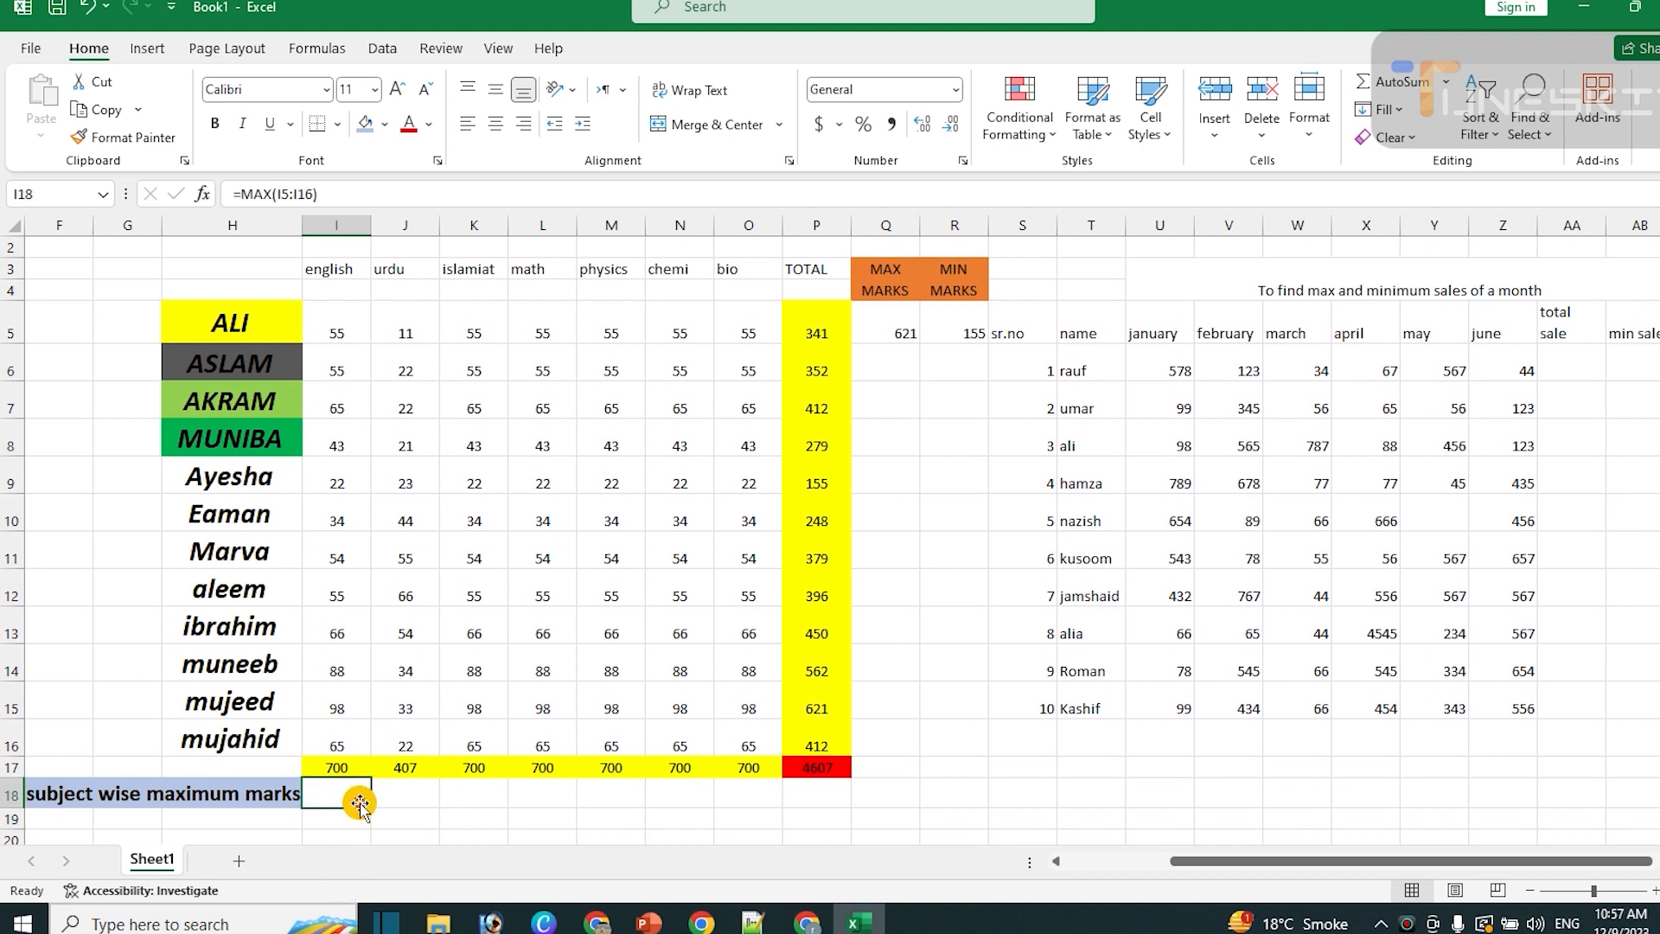
left_click_drag(371, 807, 837, 785)
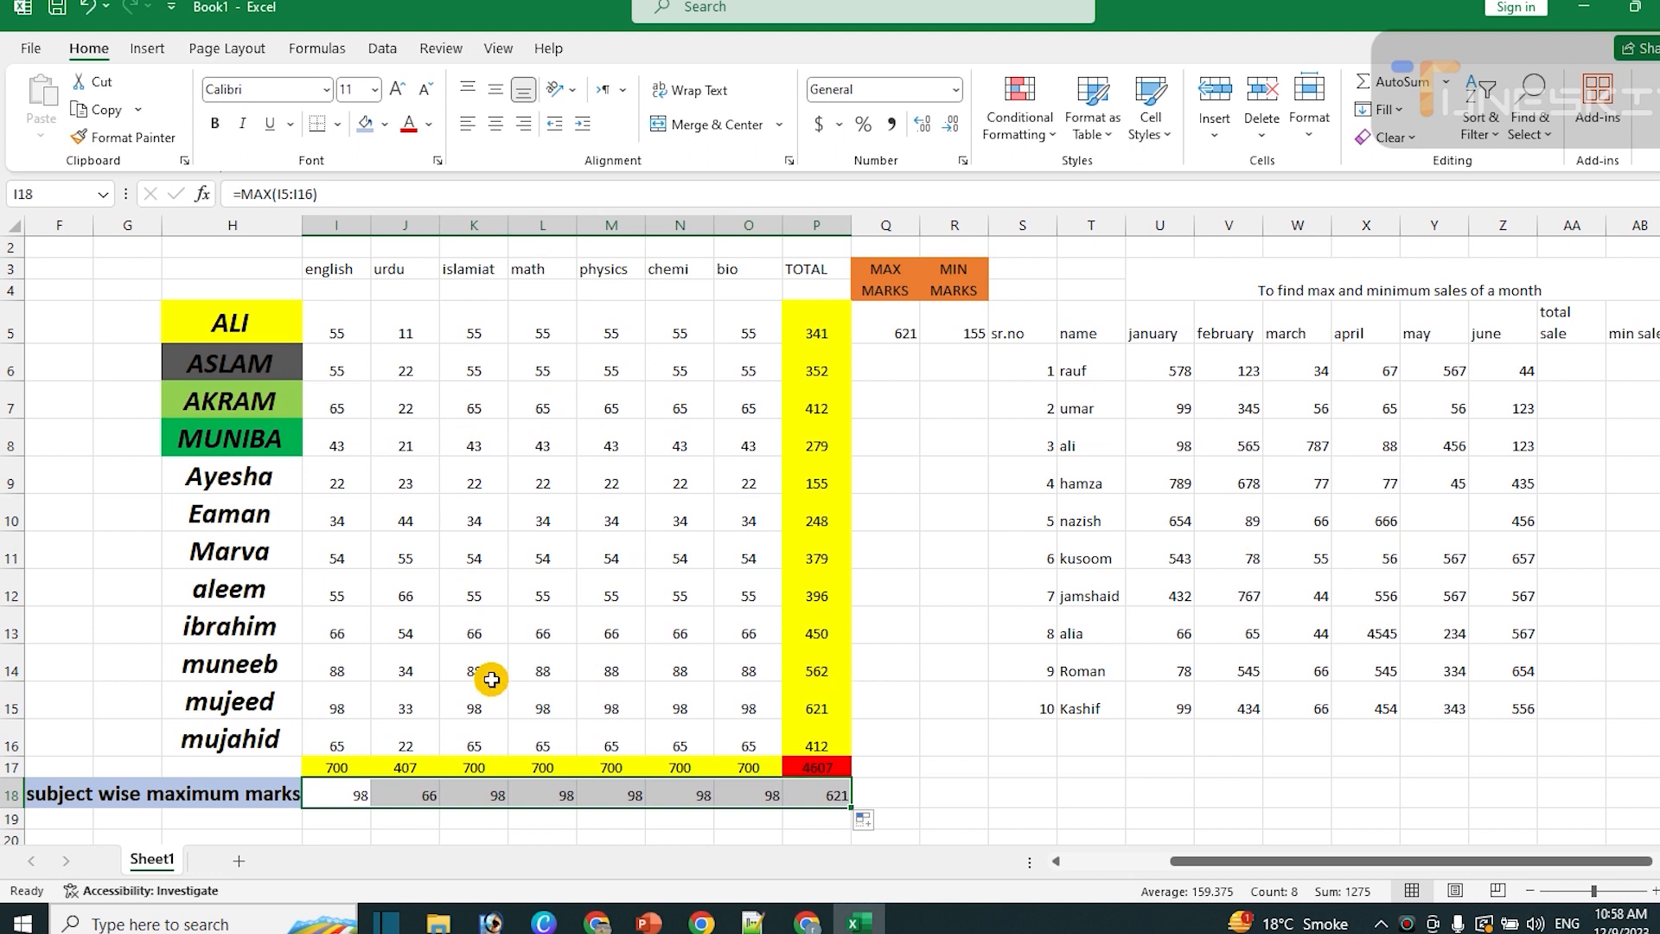
Merge and center cells F19:H19 and enter the label "minimum marks in subjects" in the merged cell
left_click(58, 819)
left_click_drag(58, 819, 231, 819)
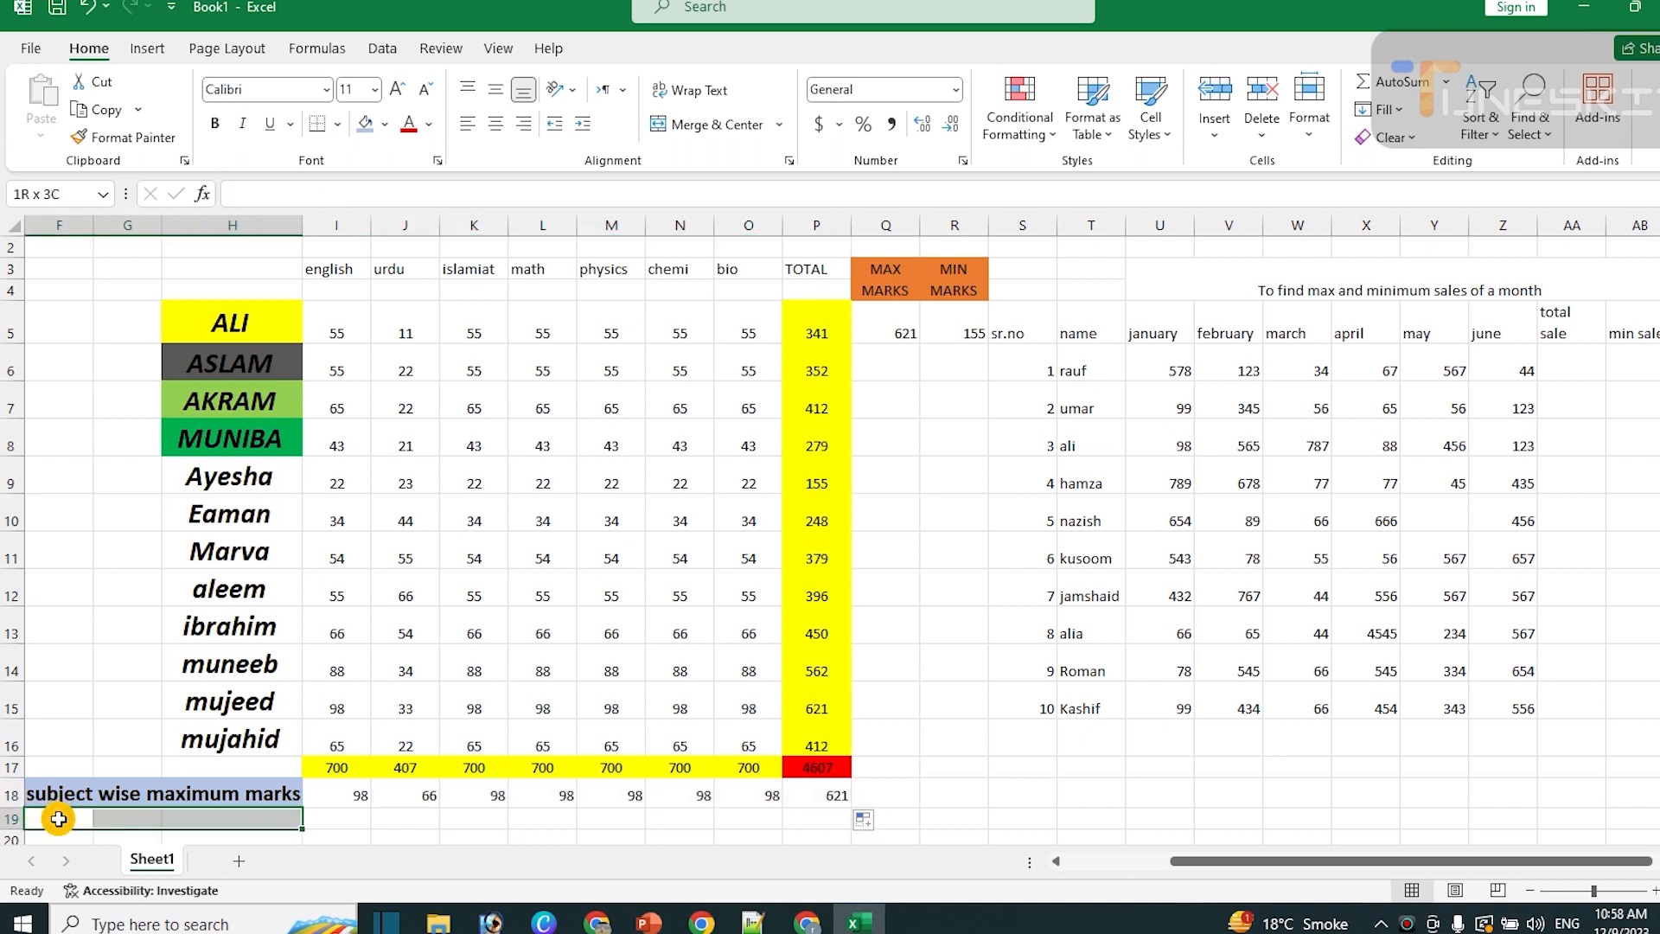
left_click(710, 126)
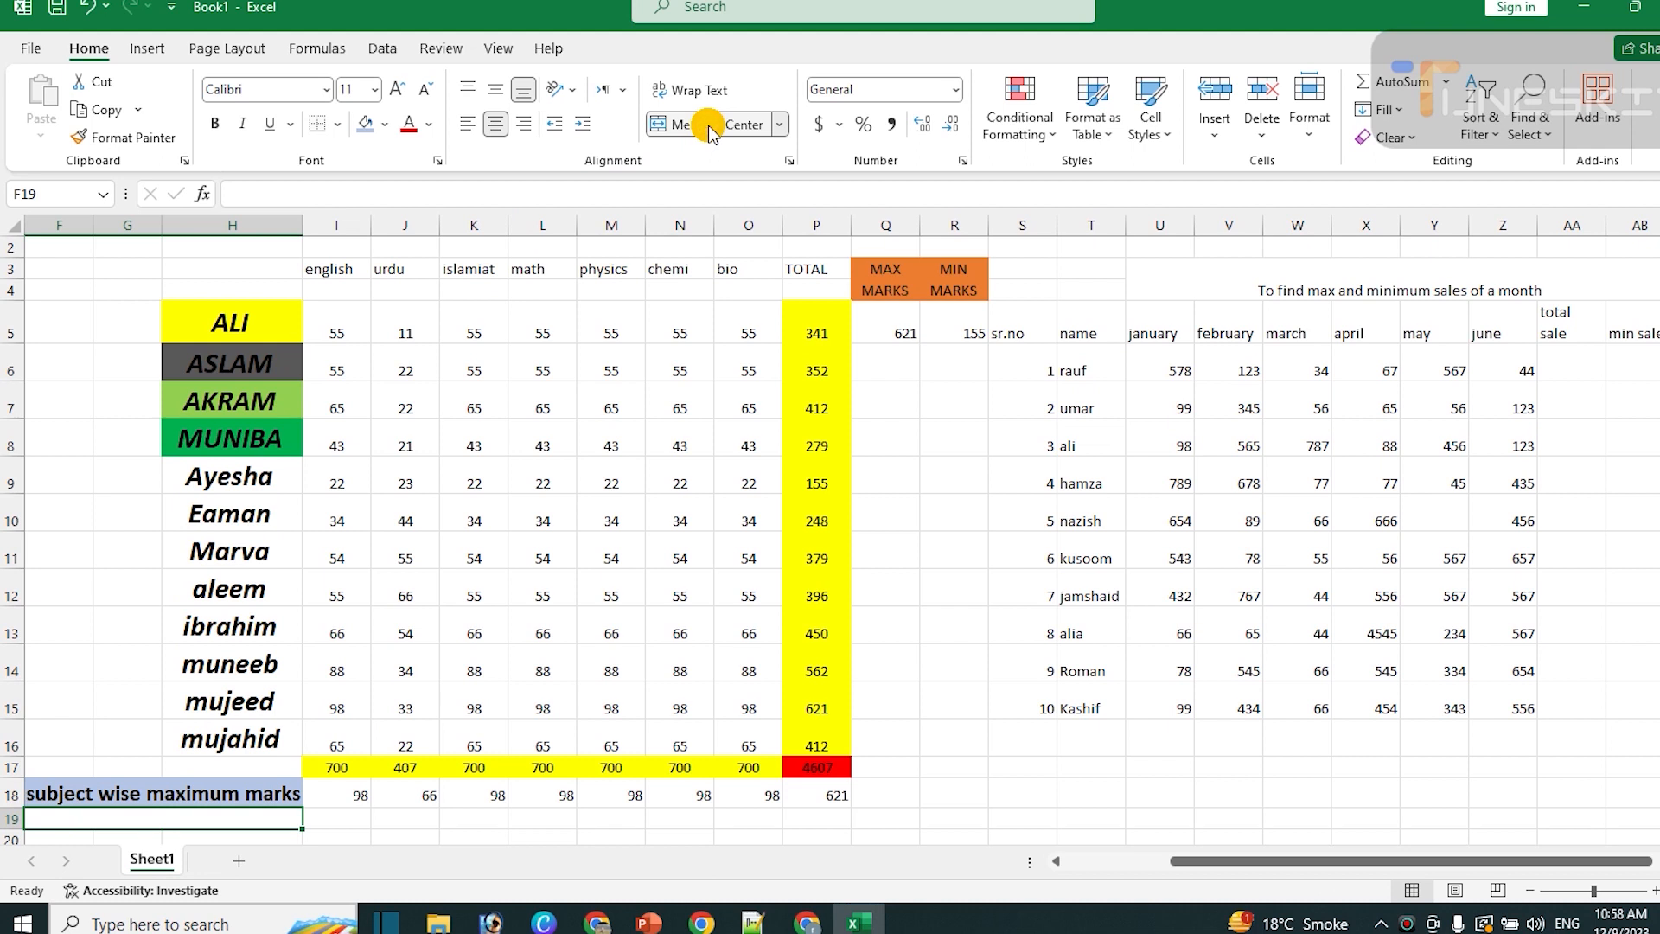
type("minimu")
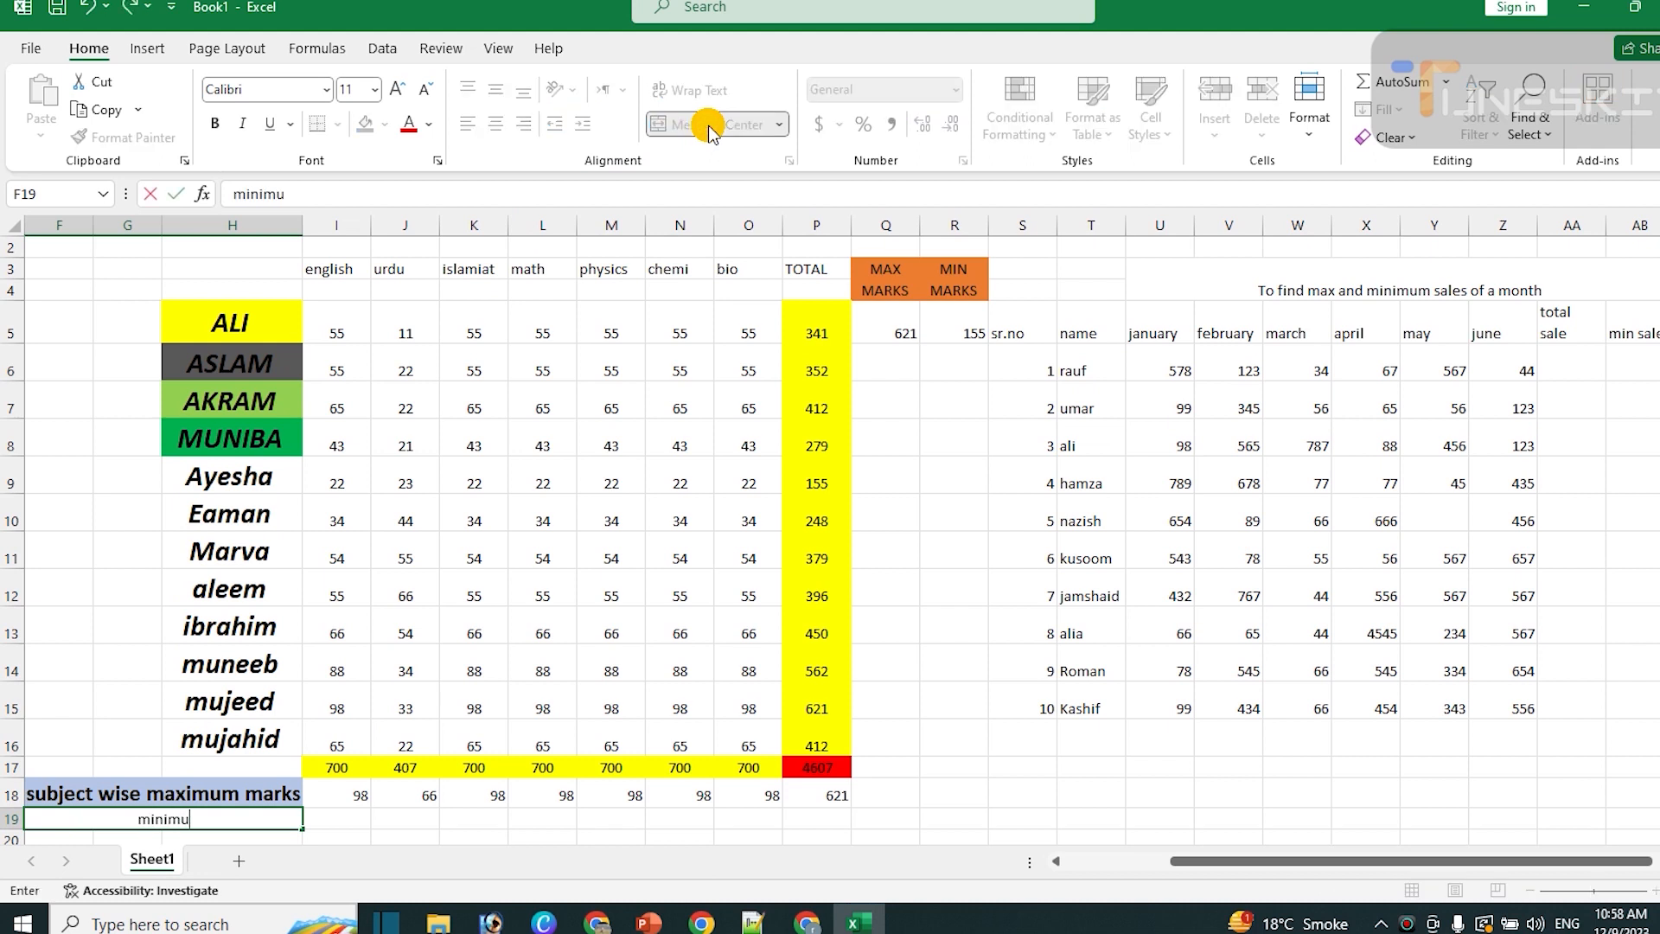
type("marks in ")
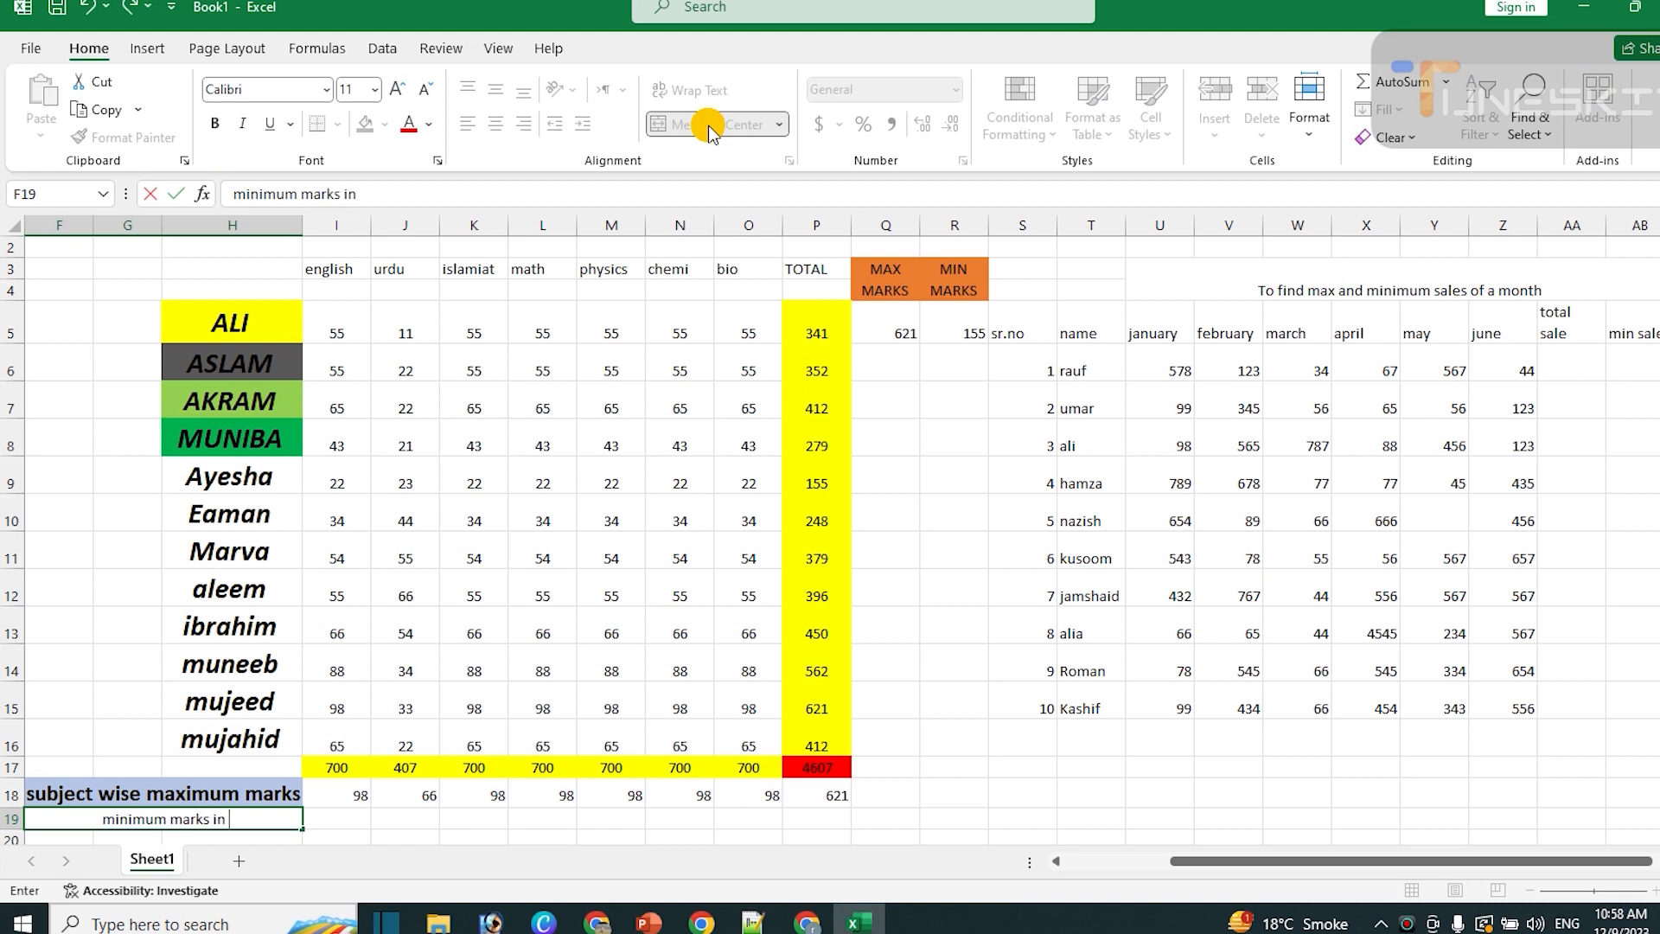
type("subjects")
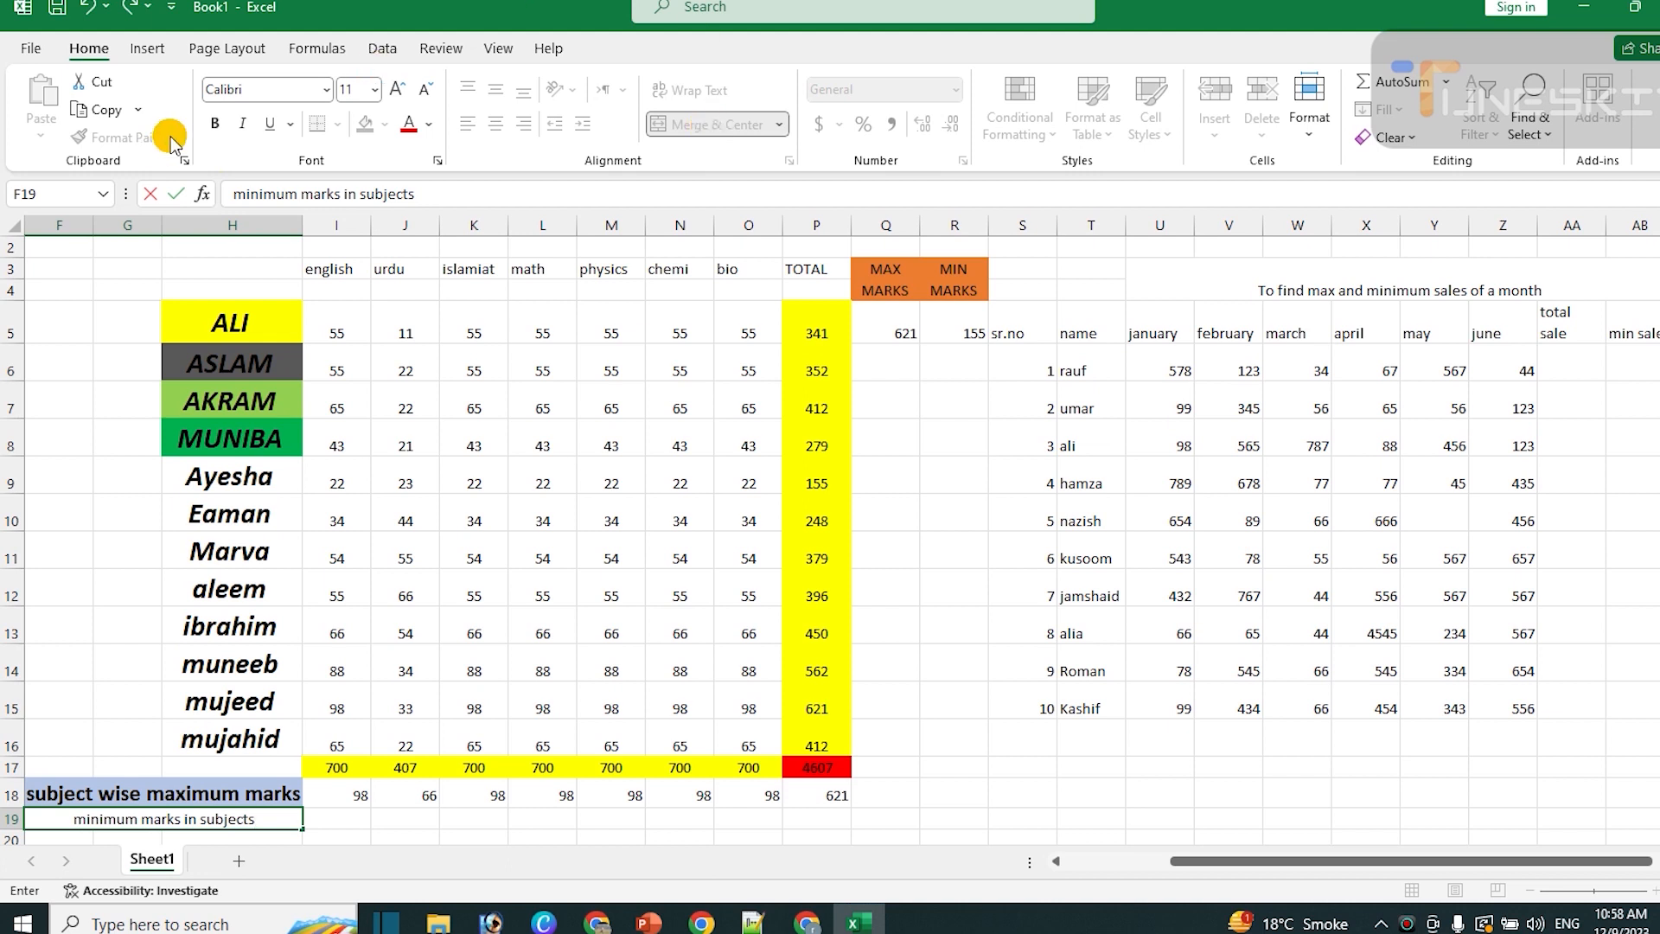
left_click(214, 125)
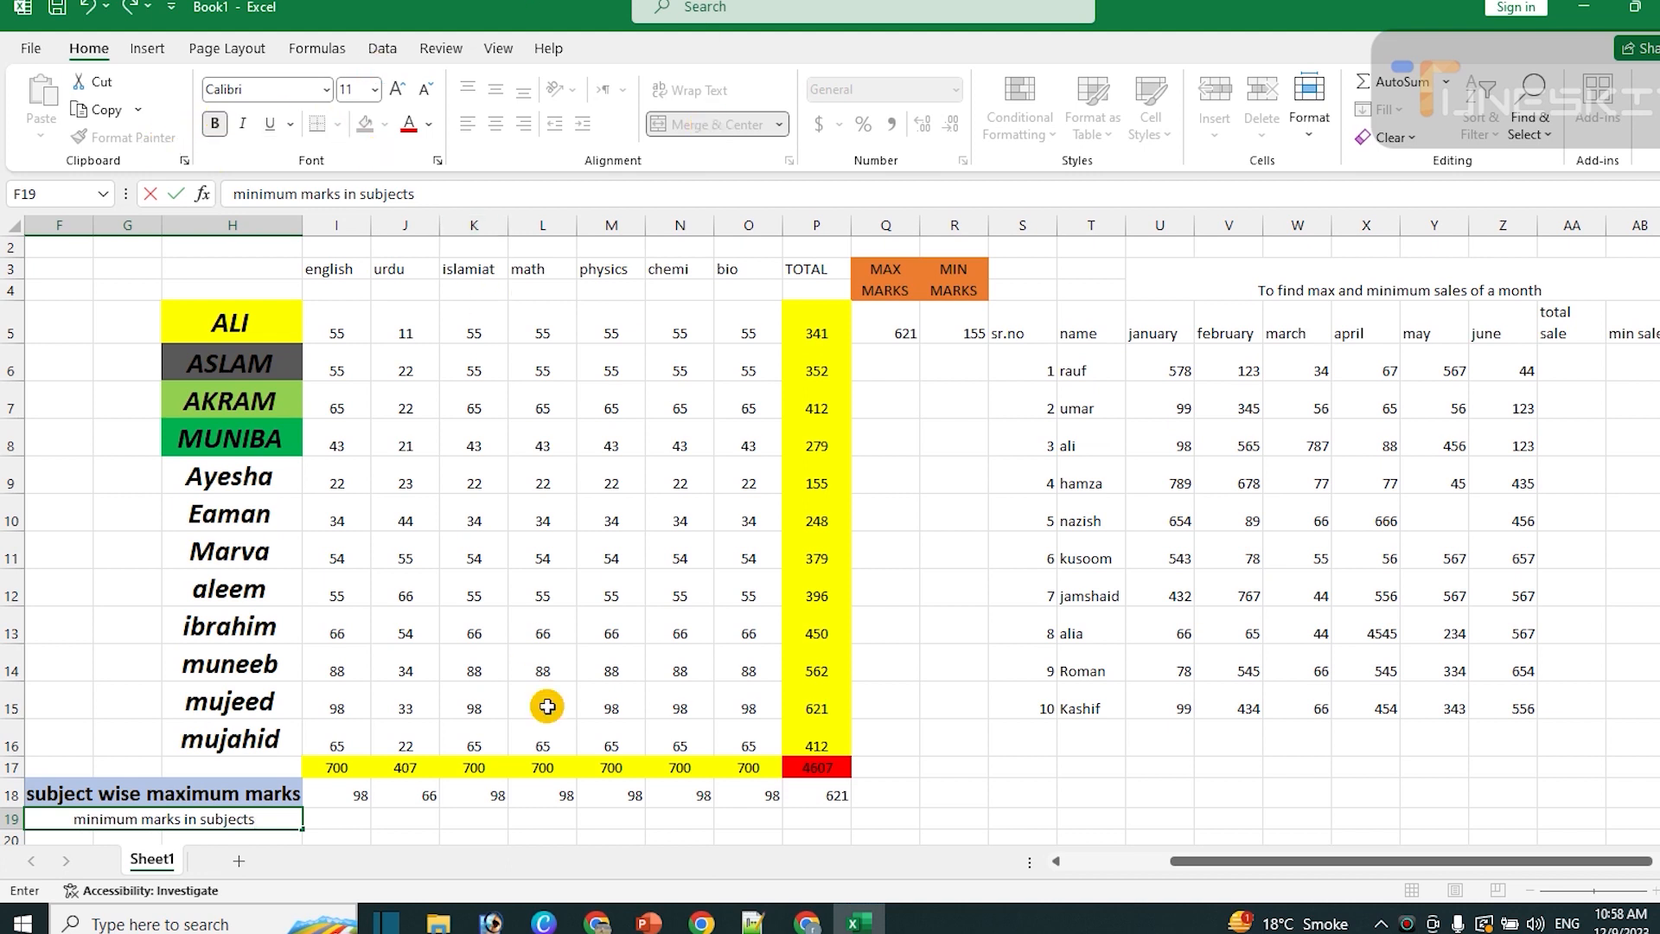
key("ctrl+Return")
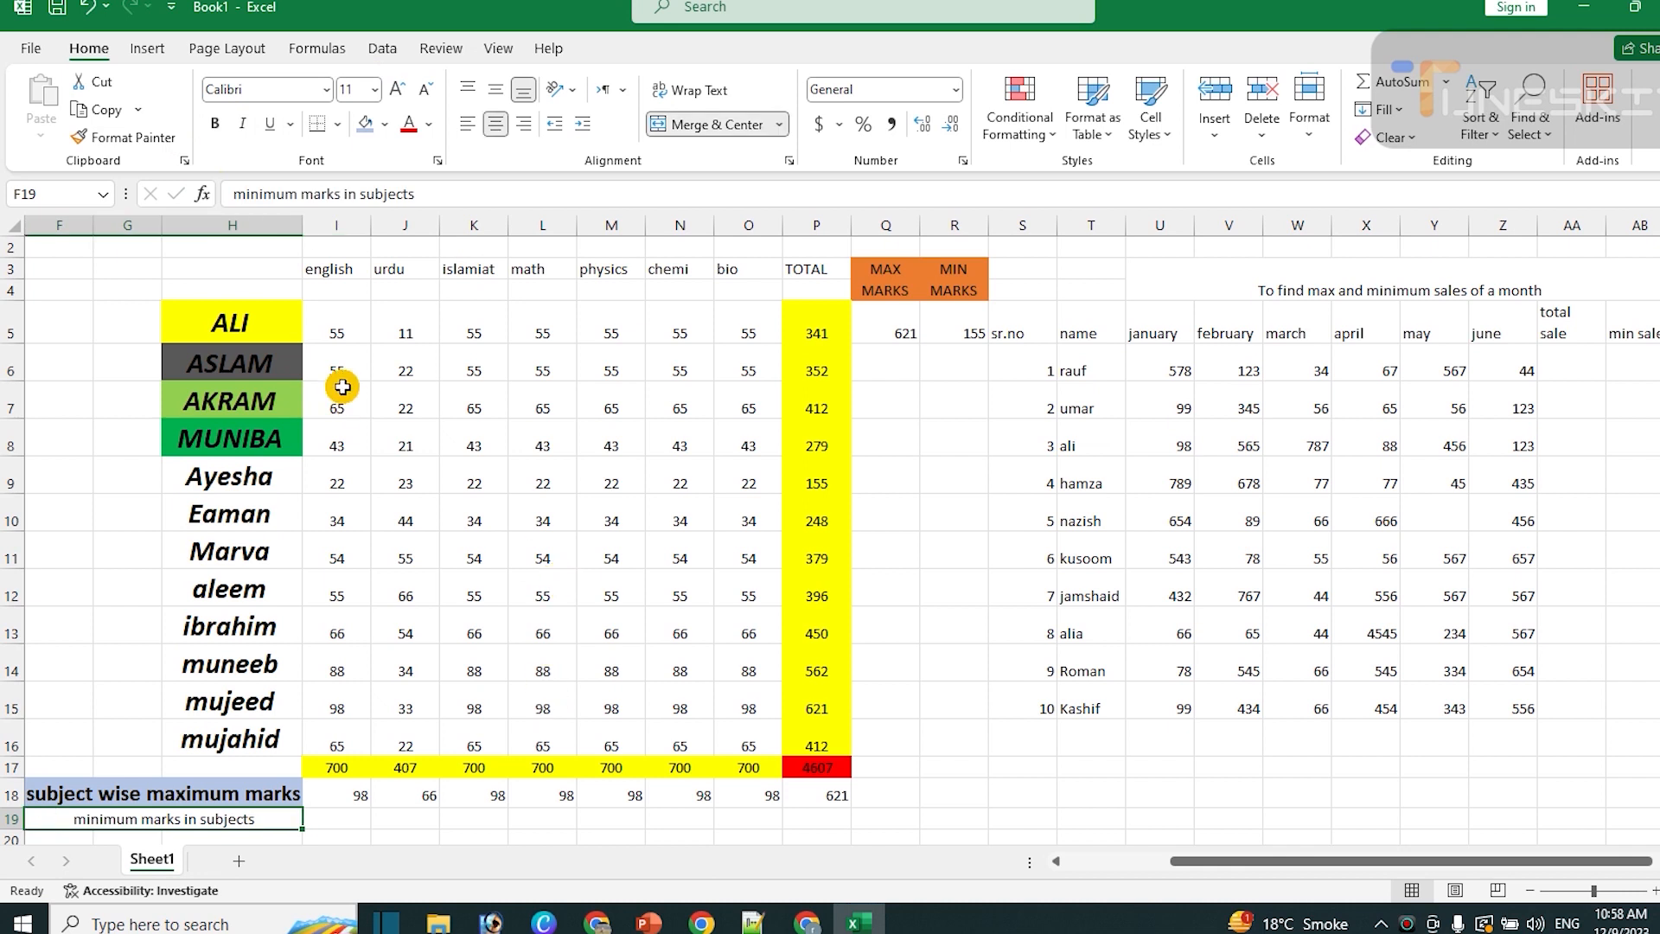
Format the "minimum marks in subjects" label with a light blue fill, bold text and a font three size steps larger
left_click(365, 124)
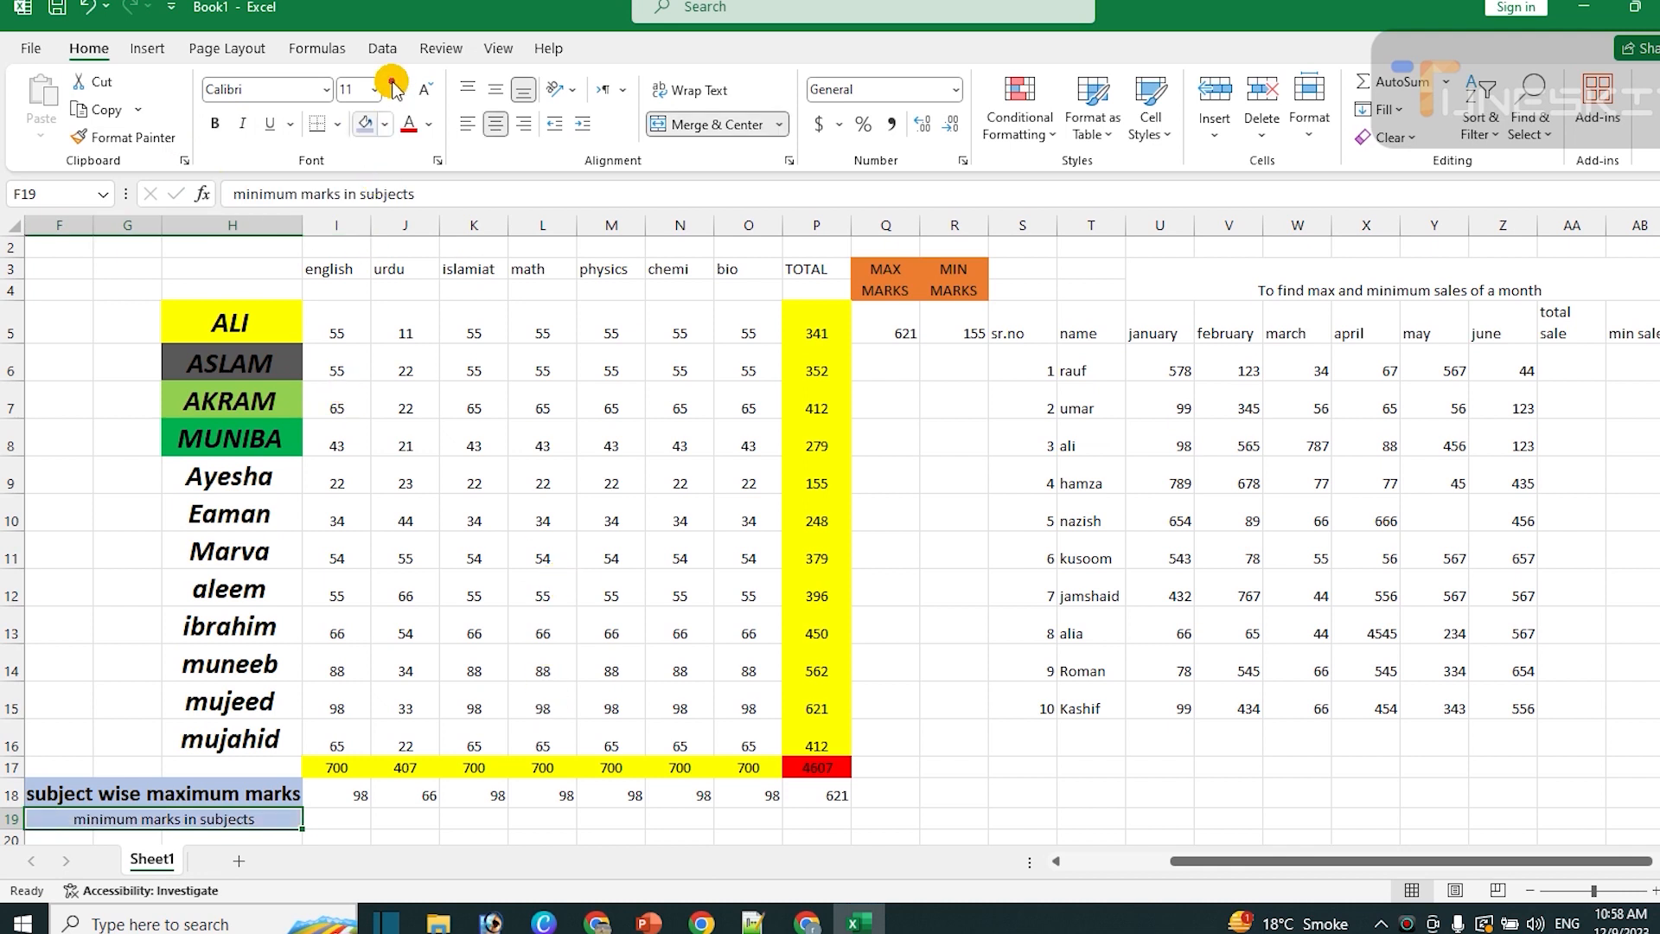
left_click(397, 85)
left_click(397, 84)
left_click(397, 85)
left_click(215, 124)
Enter =MIN(I5:I16) in cell I19 for the english column and fill the formula across to P19
key("Tab")
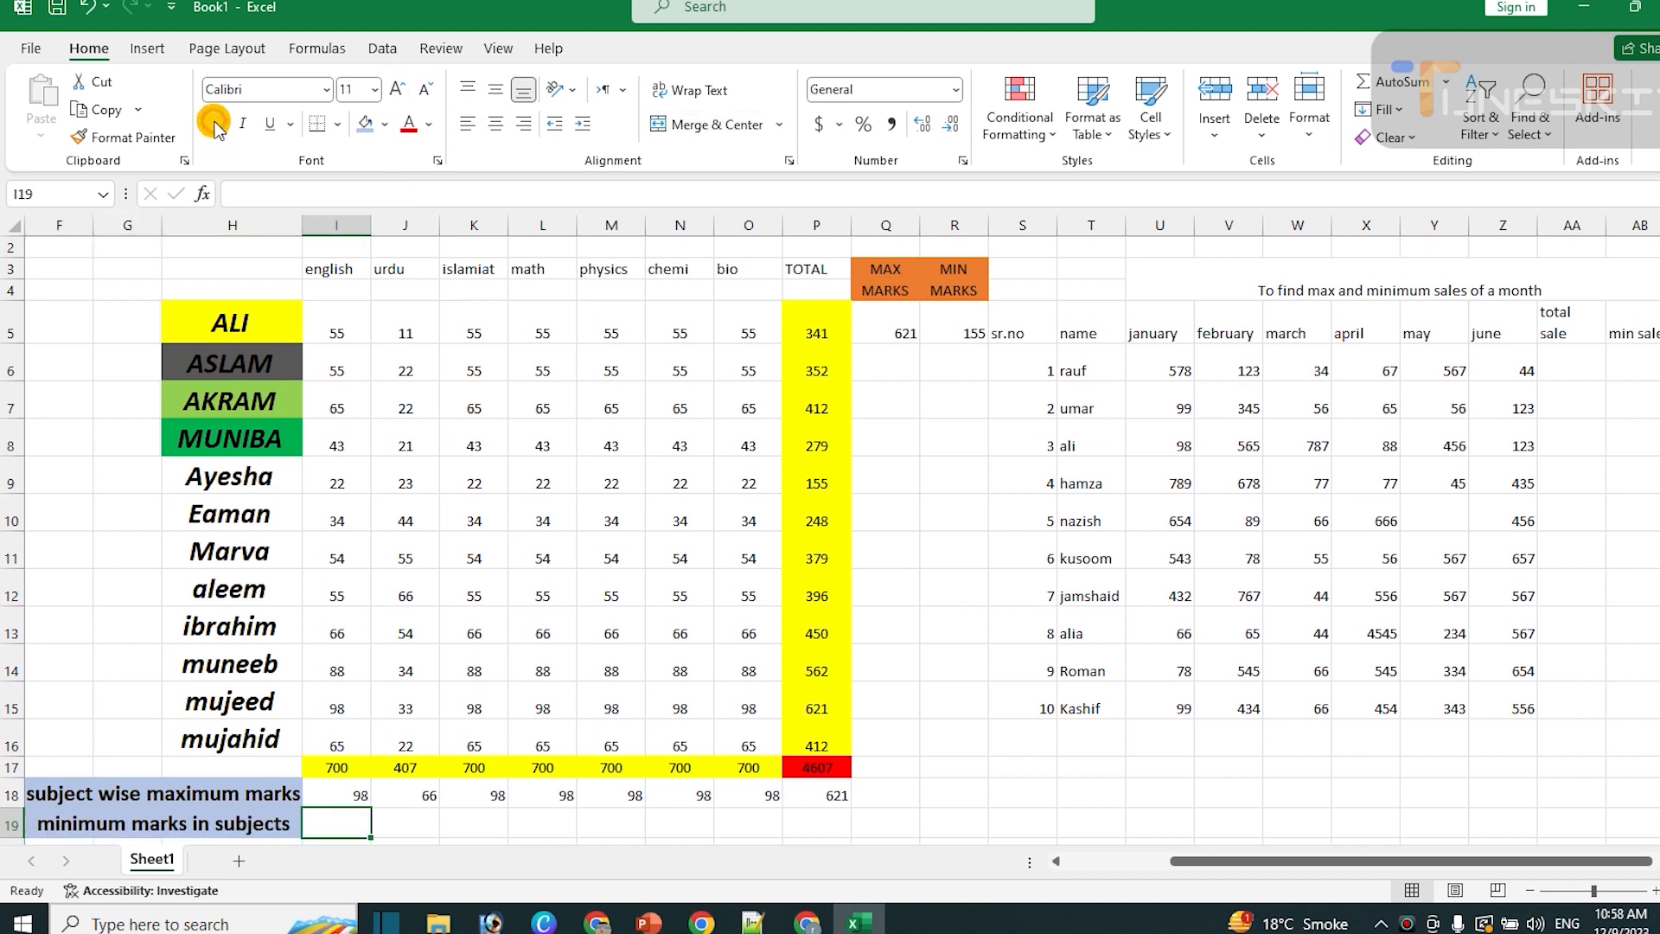
type("=")
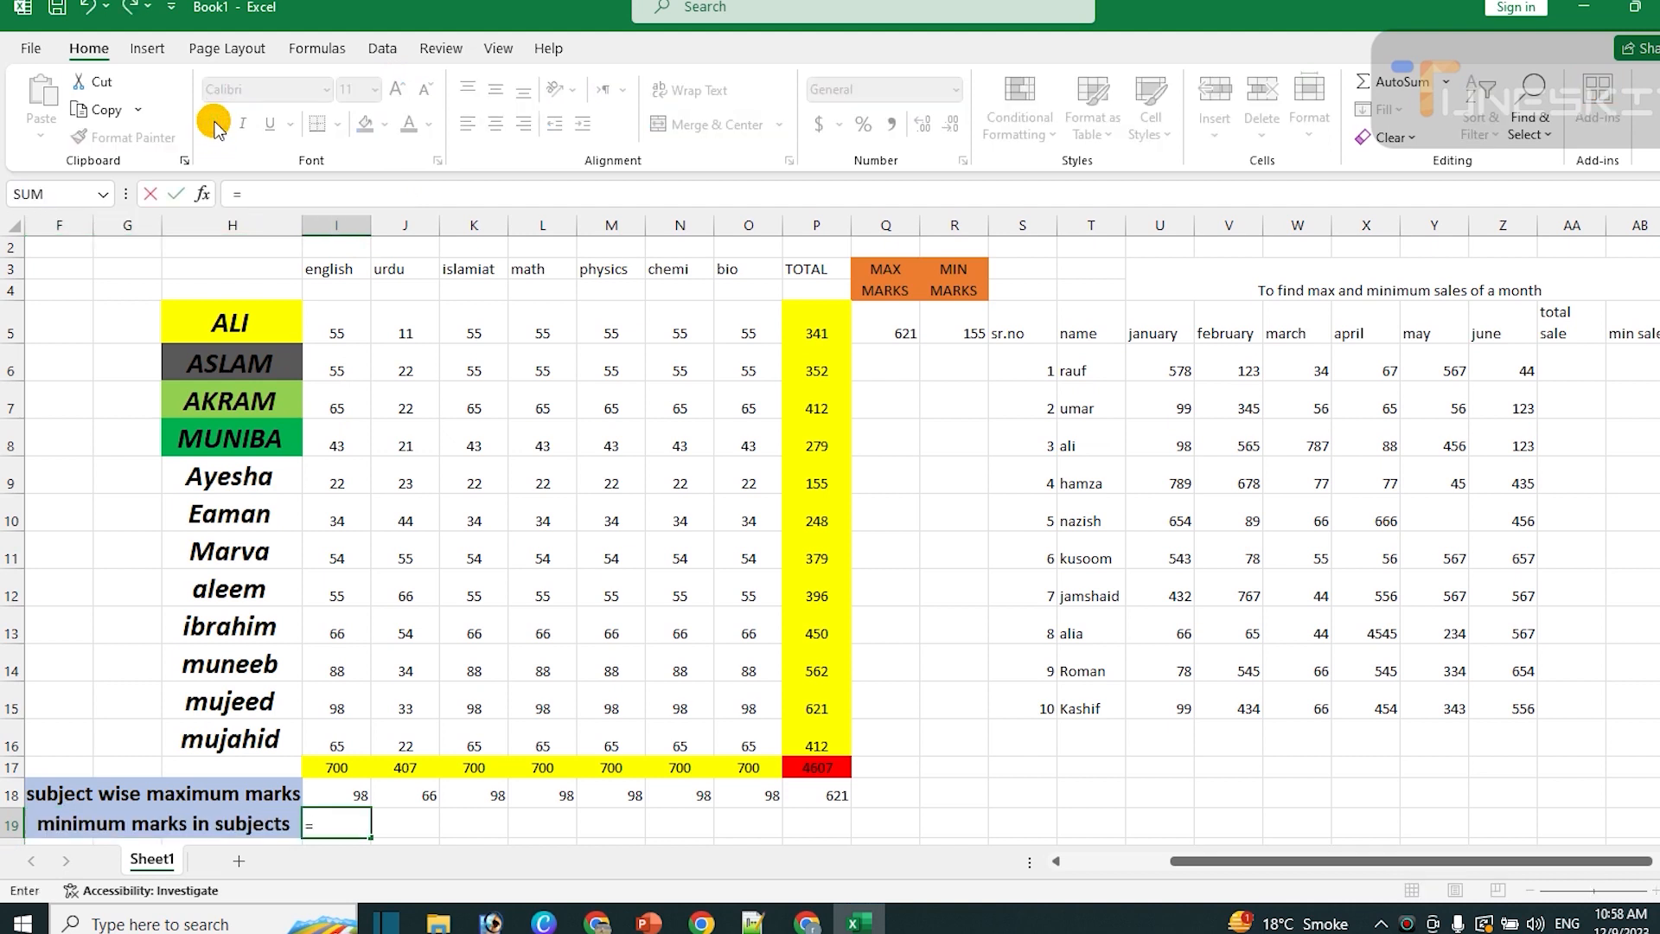
type("min")
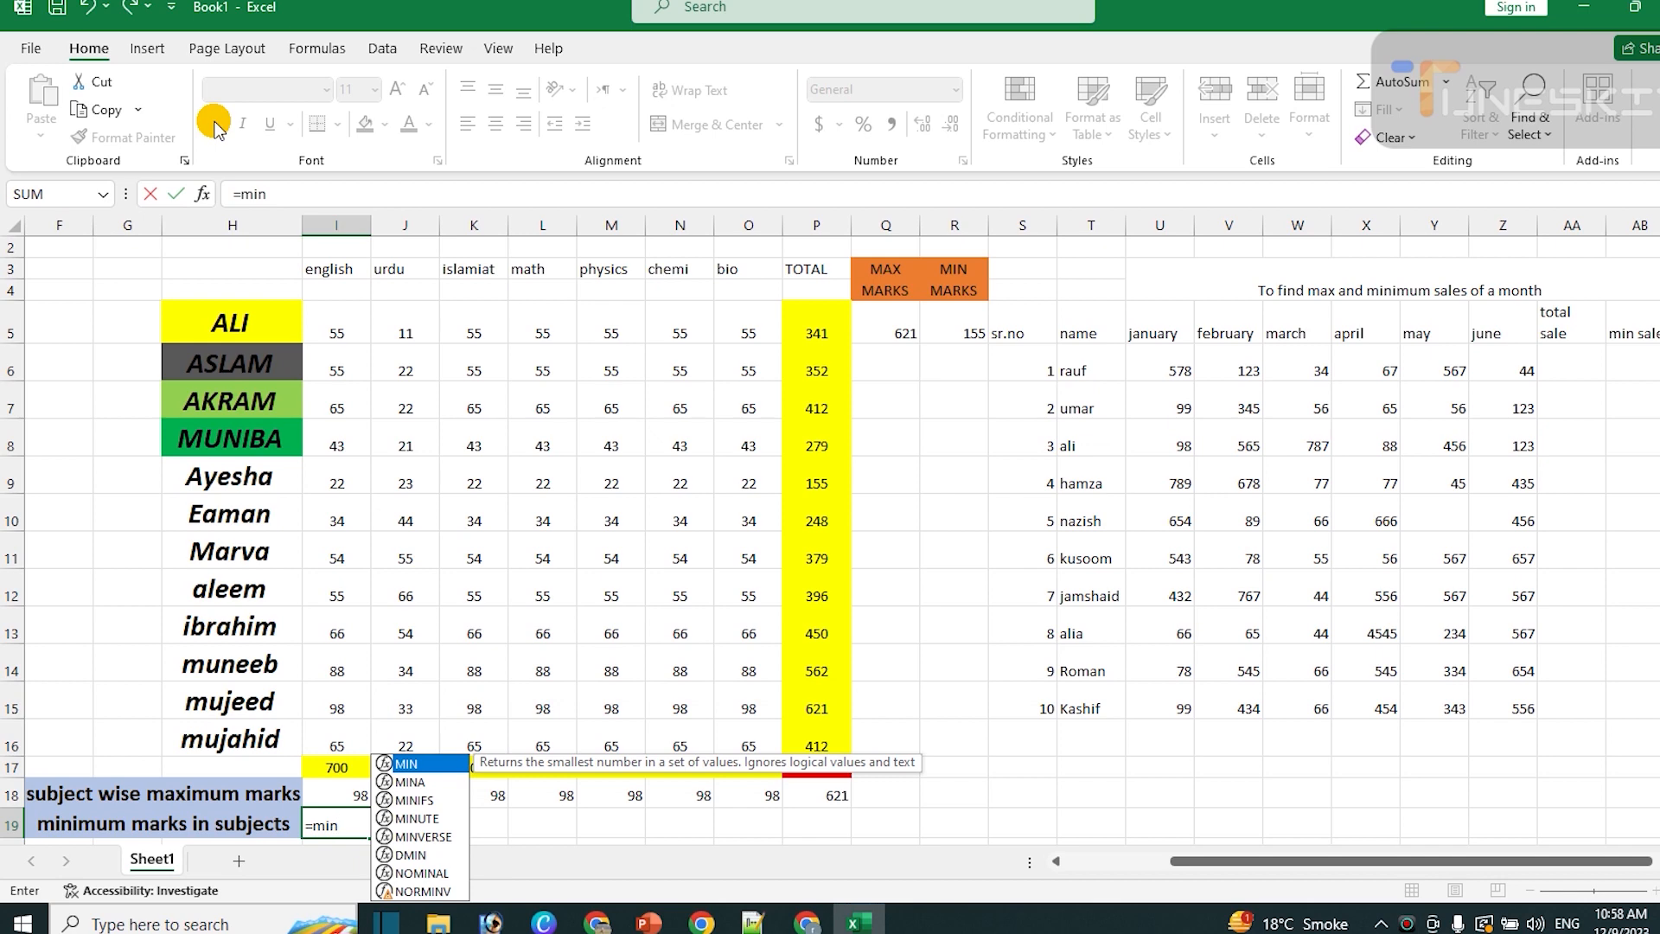
type("(")
left_click_drag(340, 305, 335, 728)
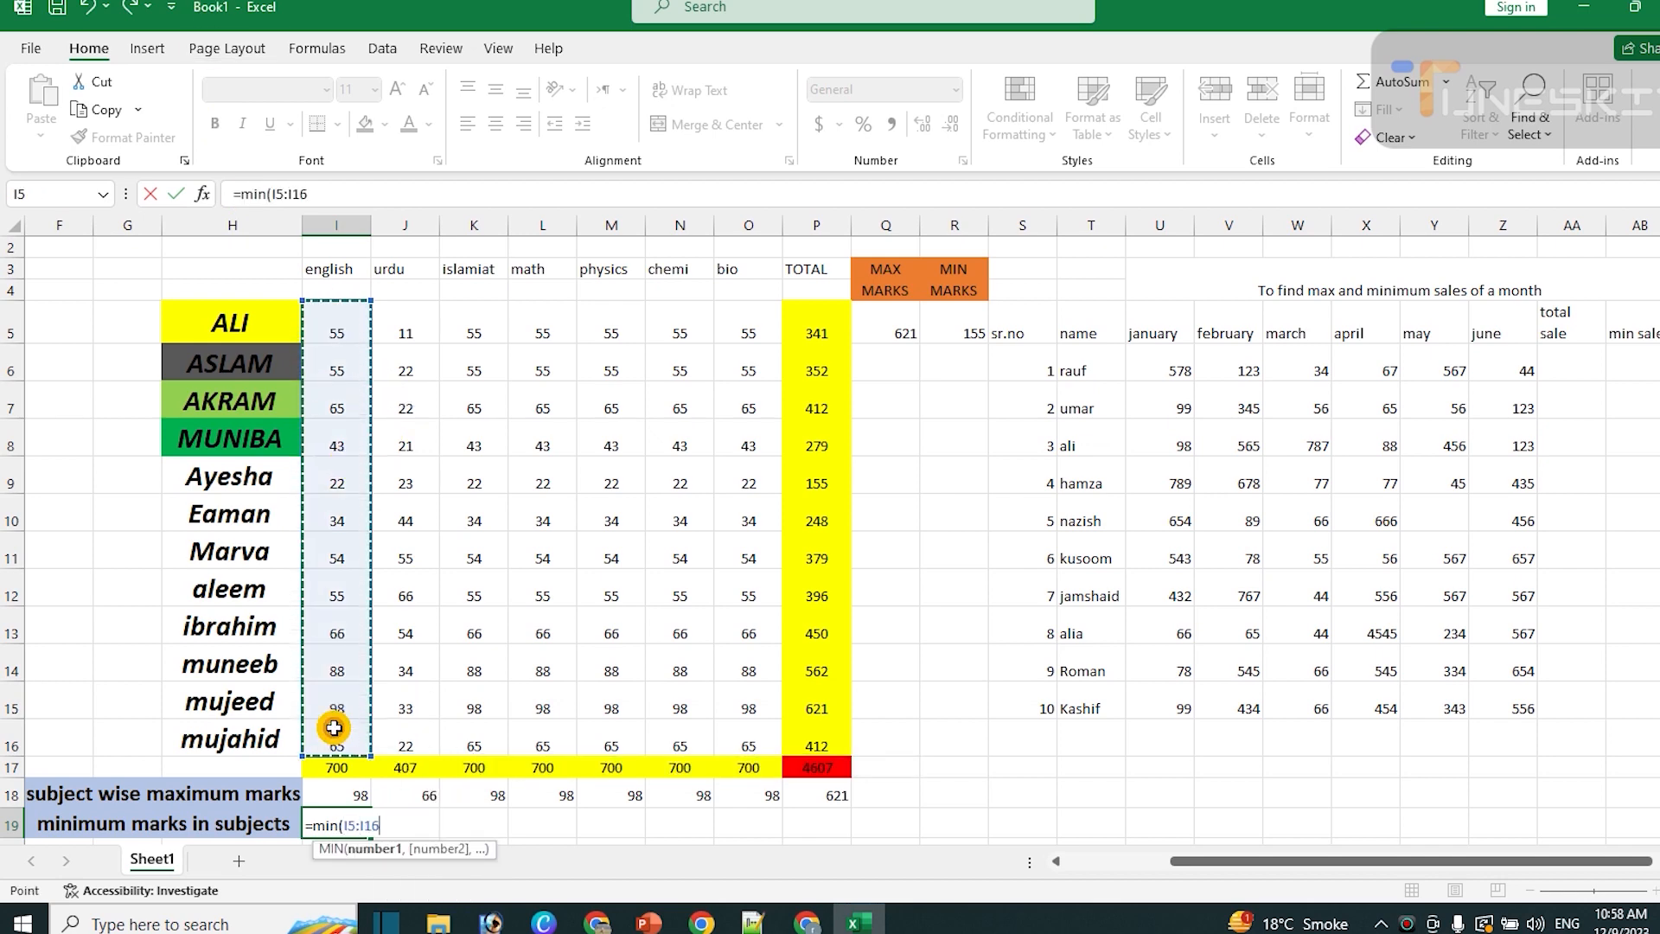
key("Return")
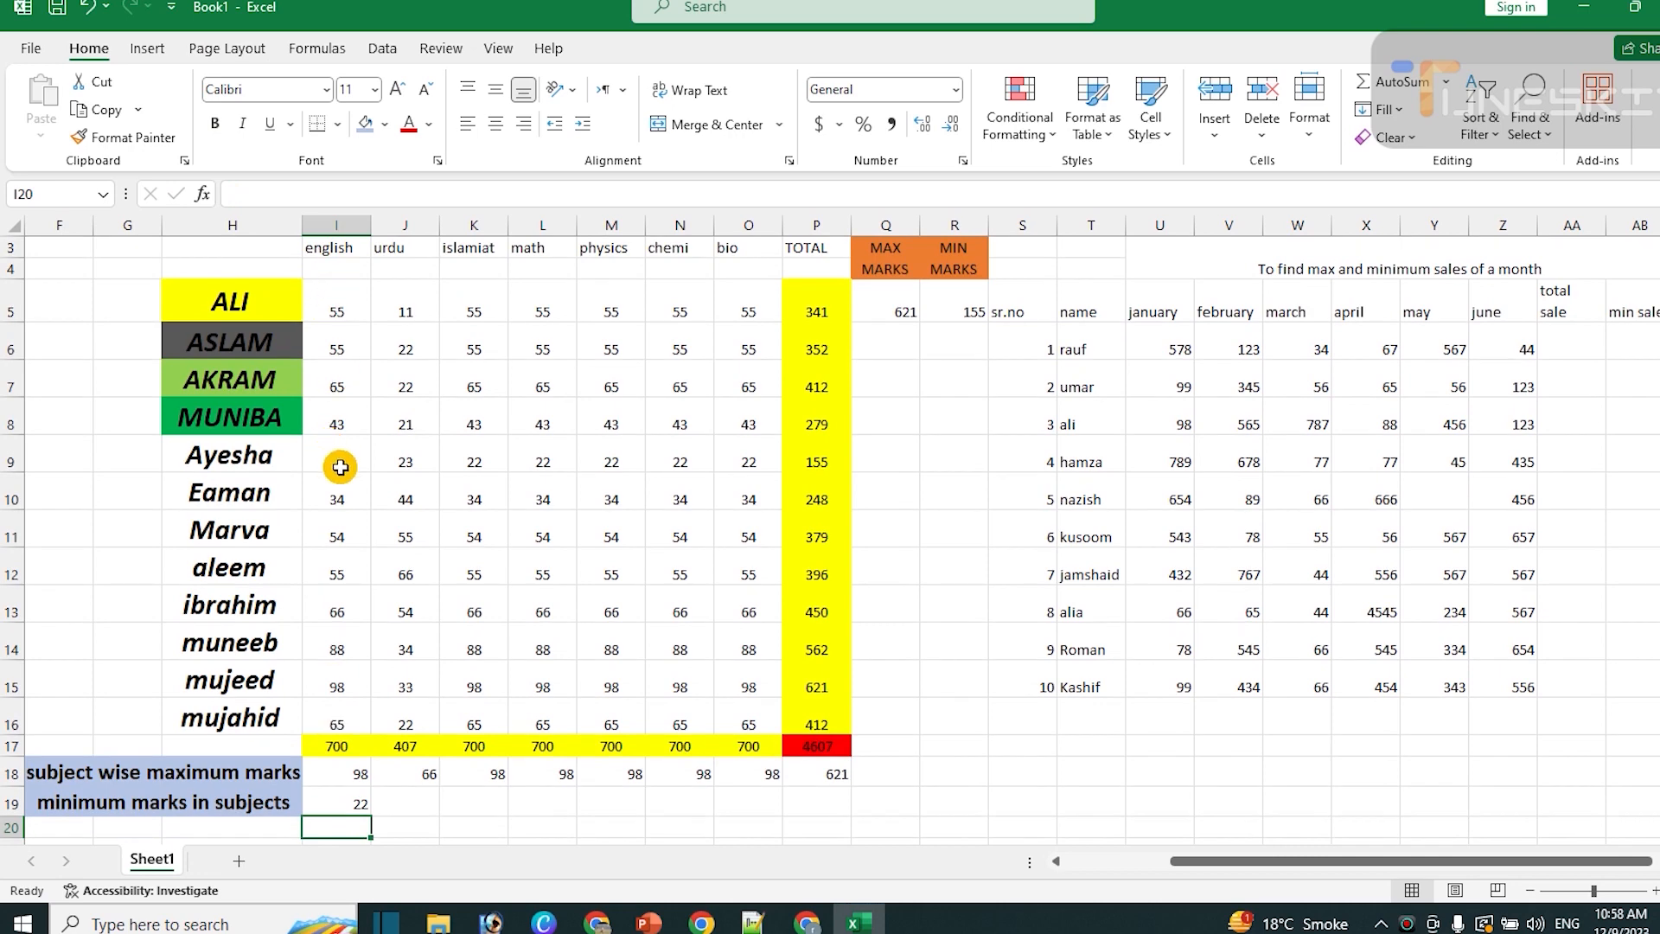
left_click(327, 779)
left_click(333, 800)
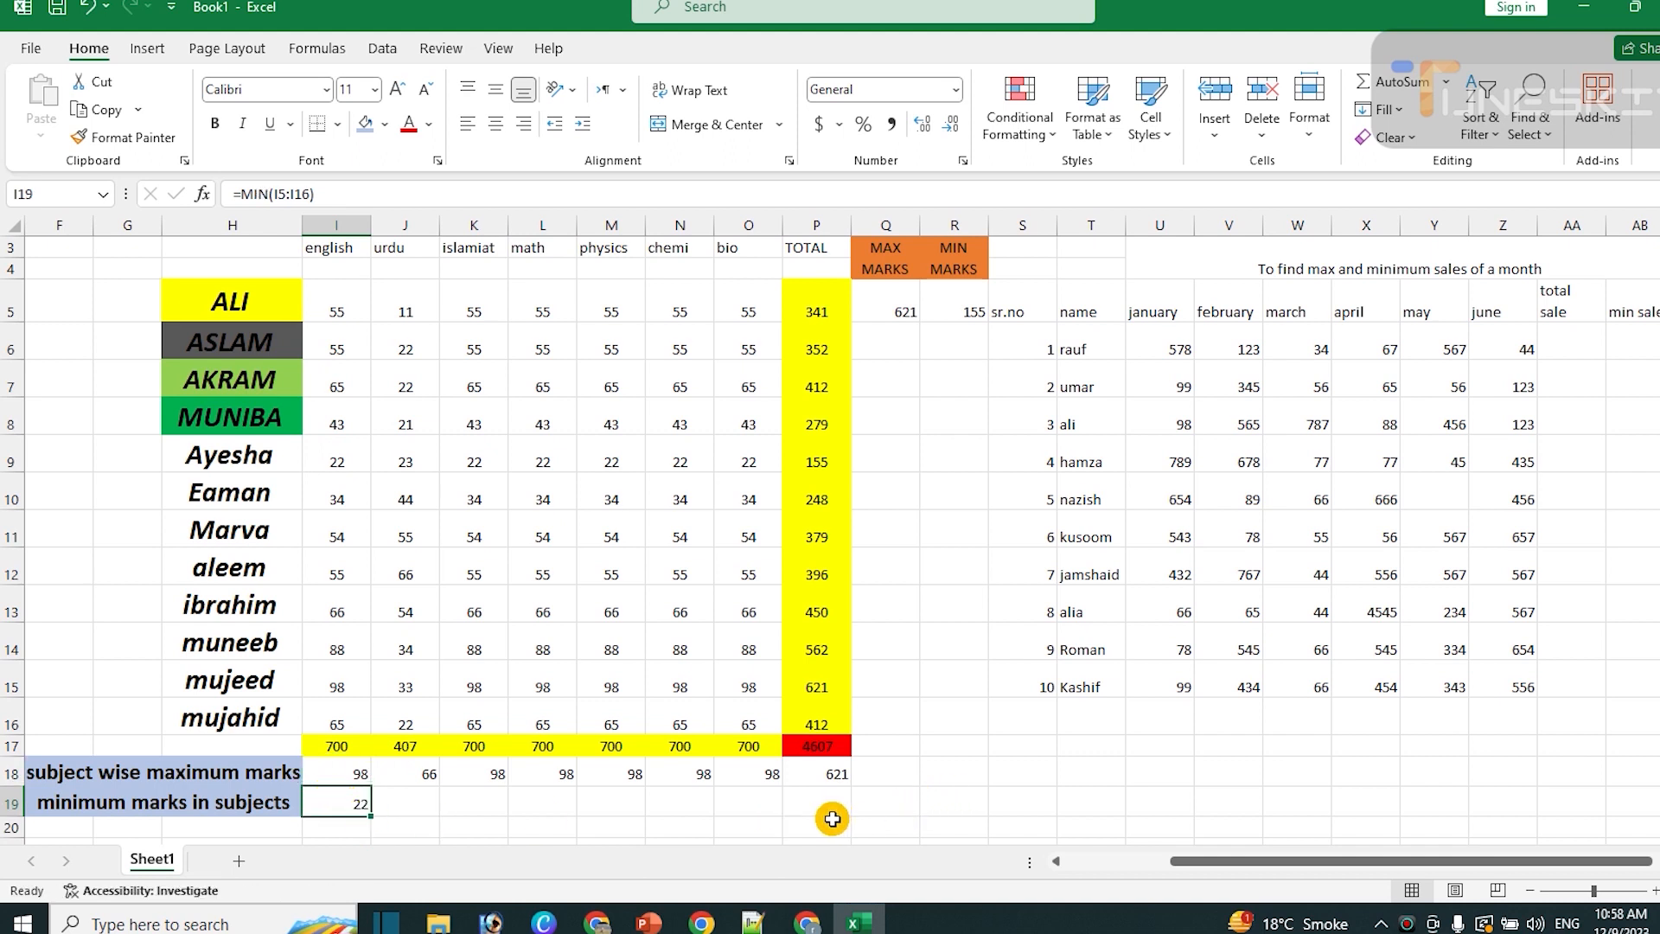
left_click_drag(370, 815, 845, 791)
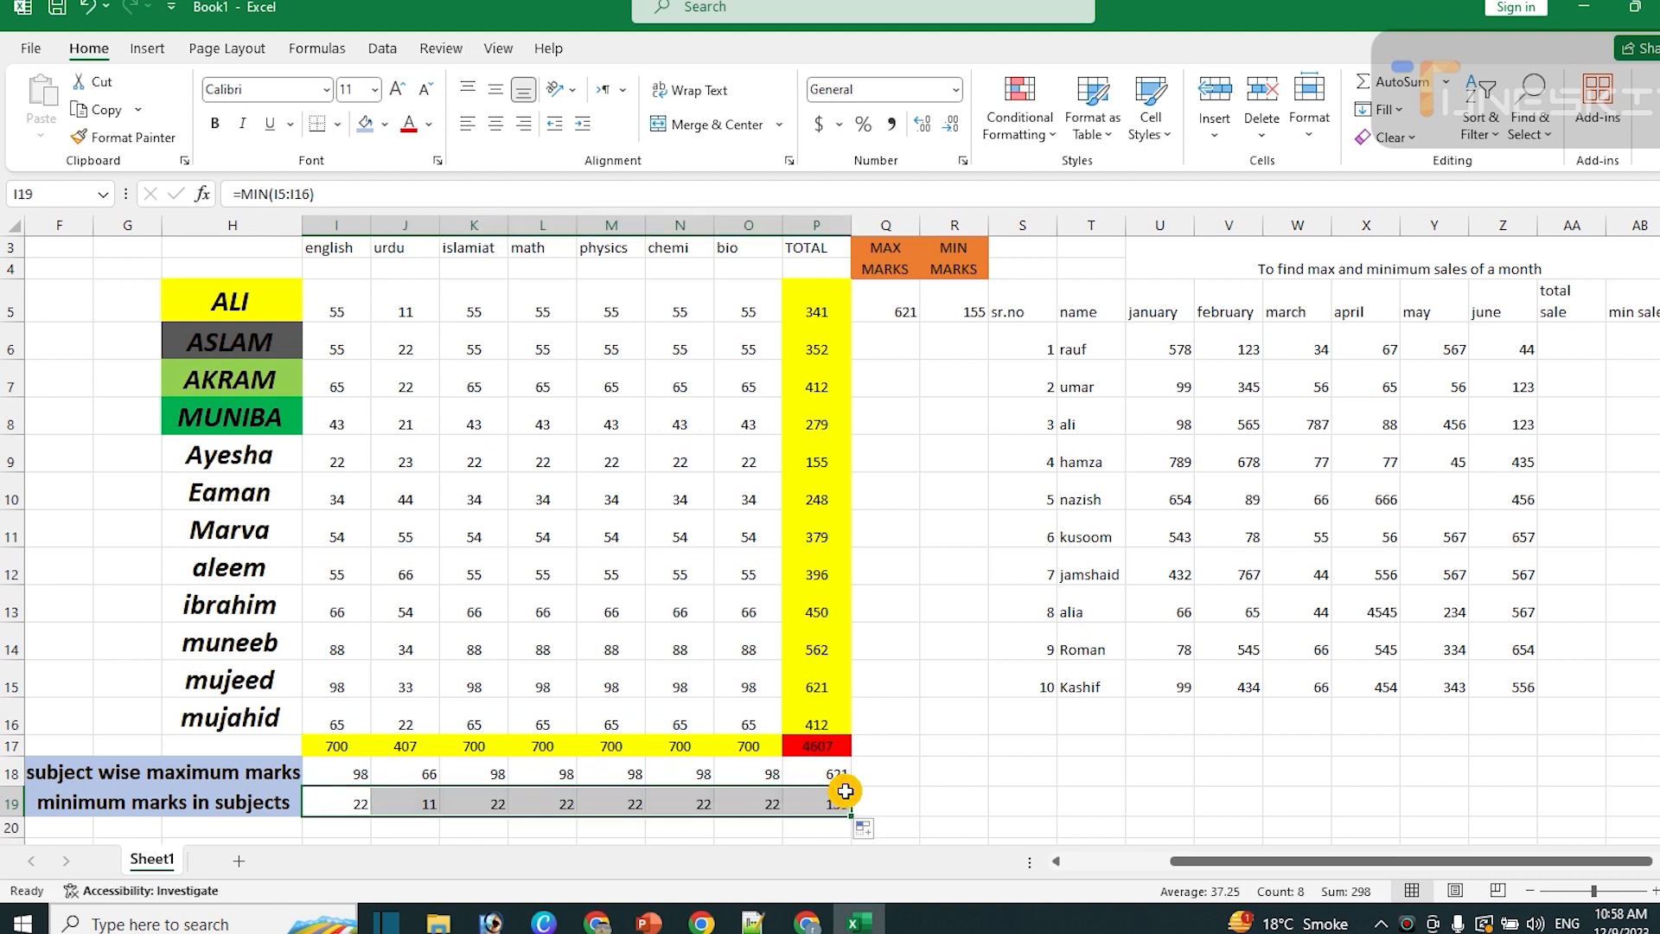
Merge and center cells F20:H20 directly beneath the "minimum marks in subjects" label
key("Right")
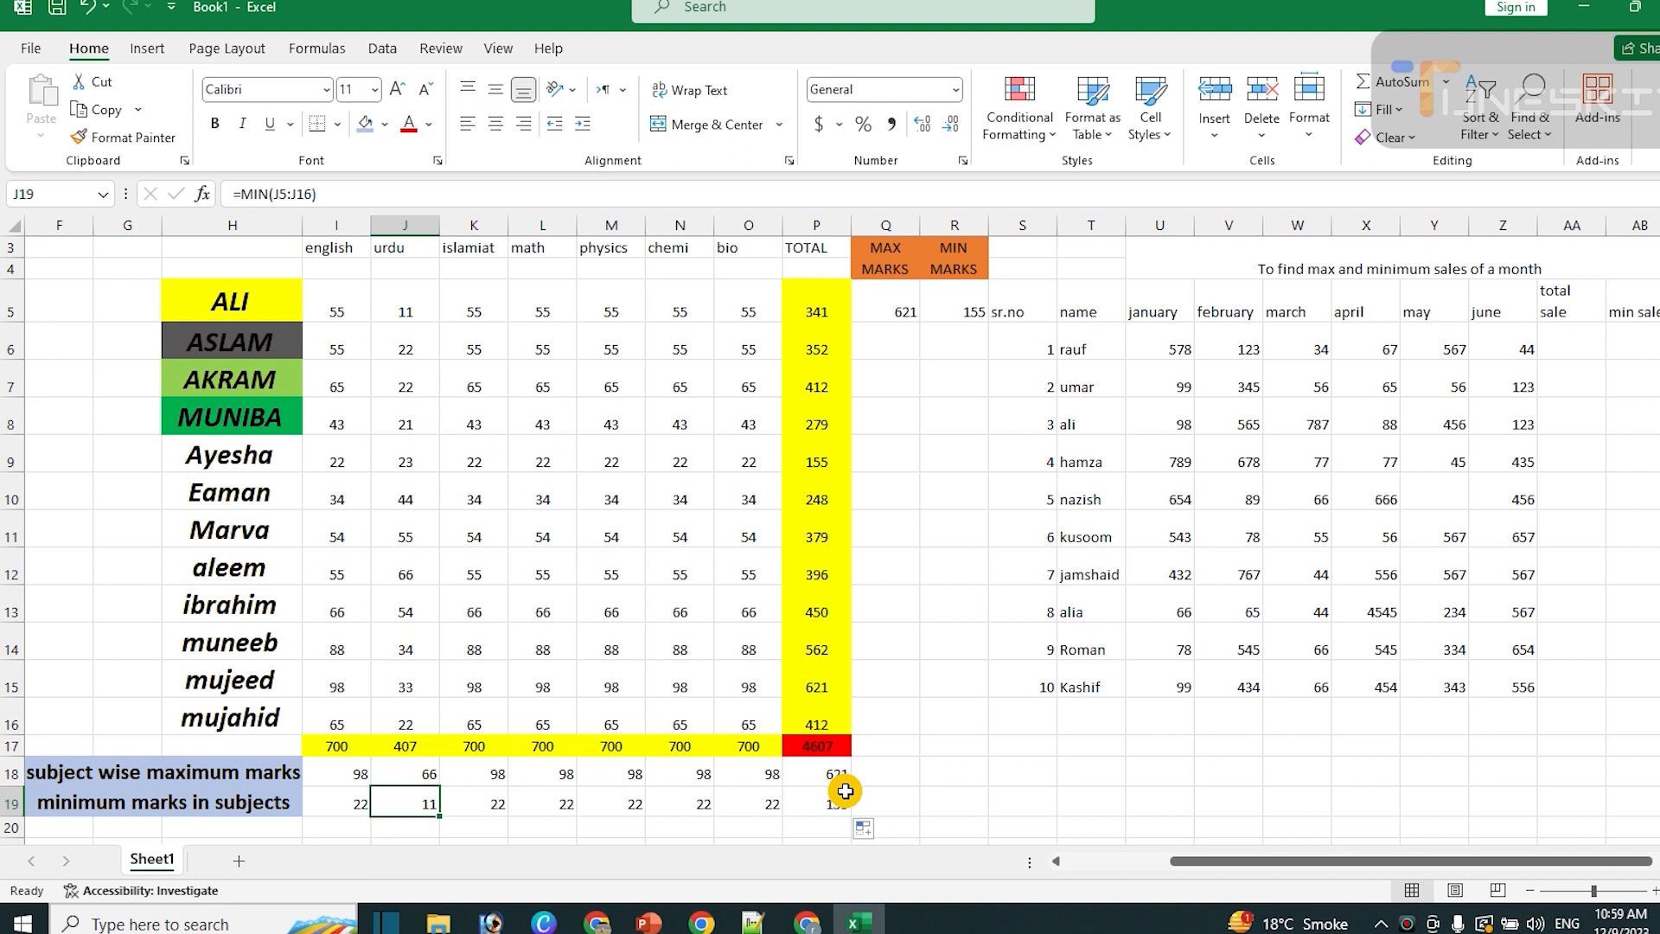
key("Down")
key("Left")
key("Left")
key("Left")
key("Left")
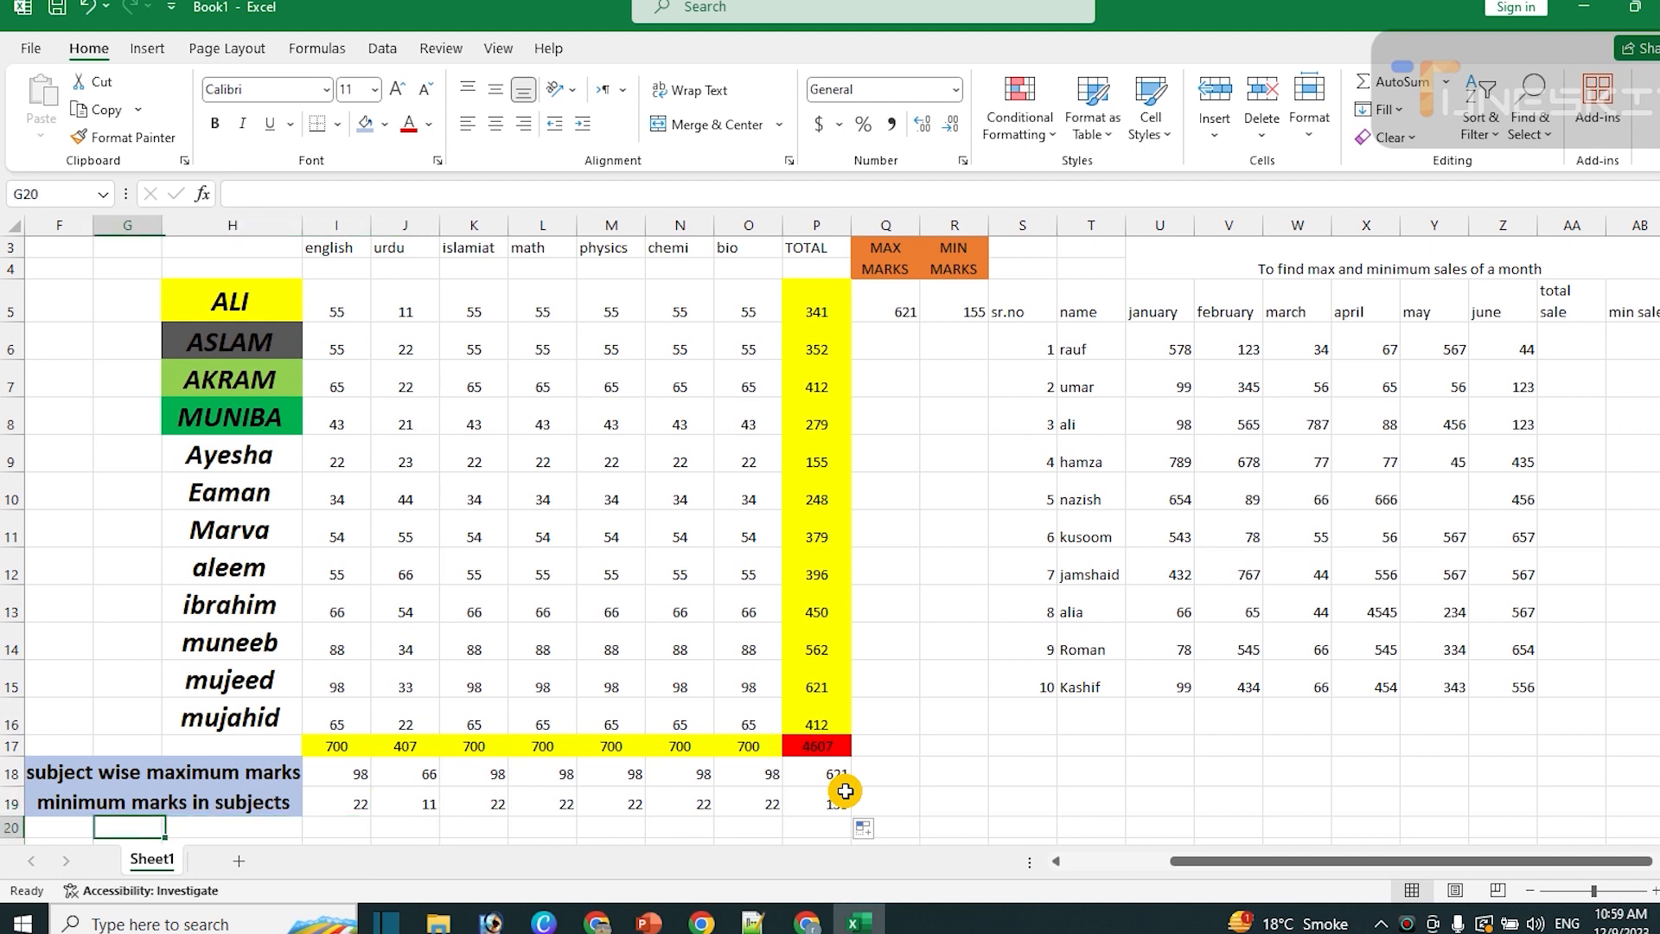
key("shift+Right")
key("shift+Right")
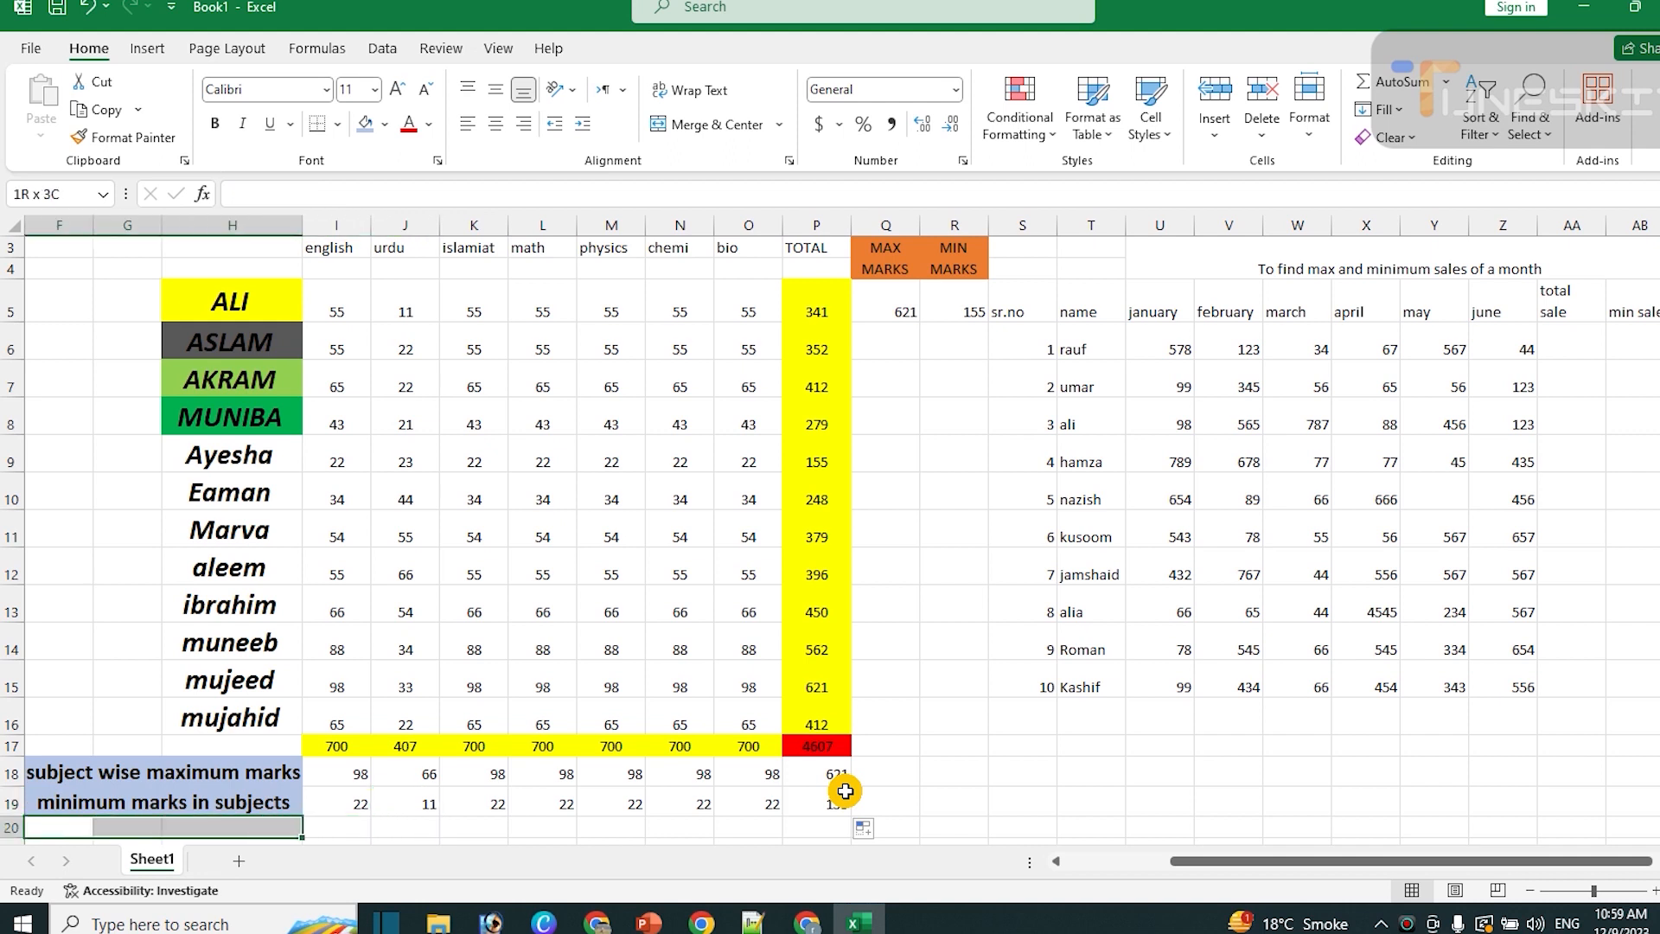
left_click(696, 130)
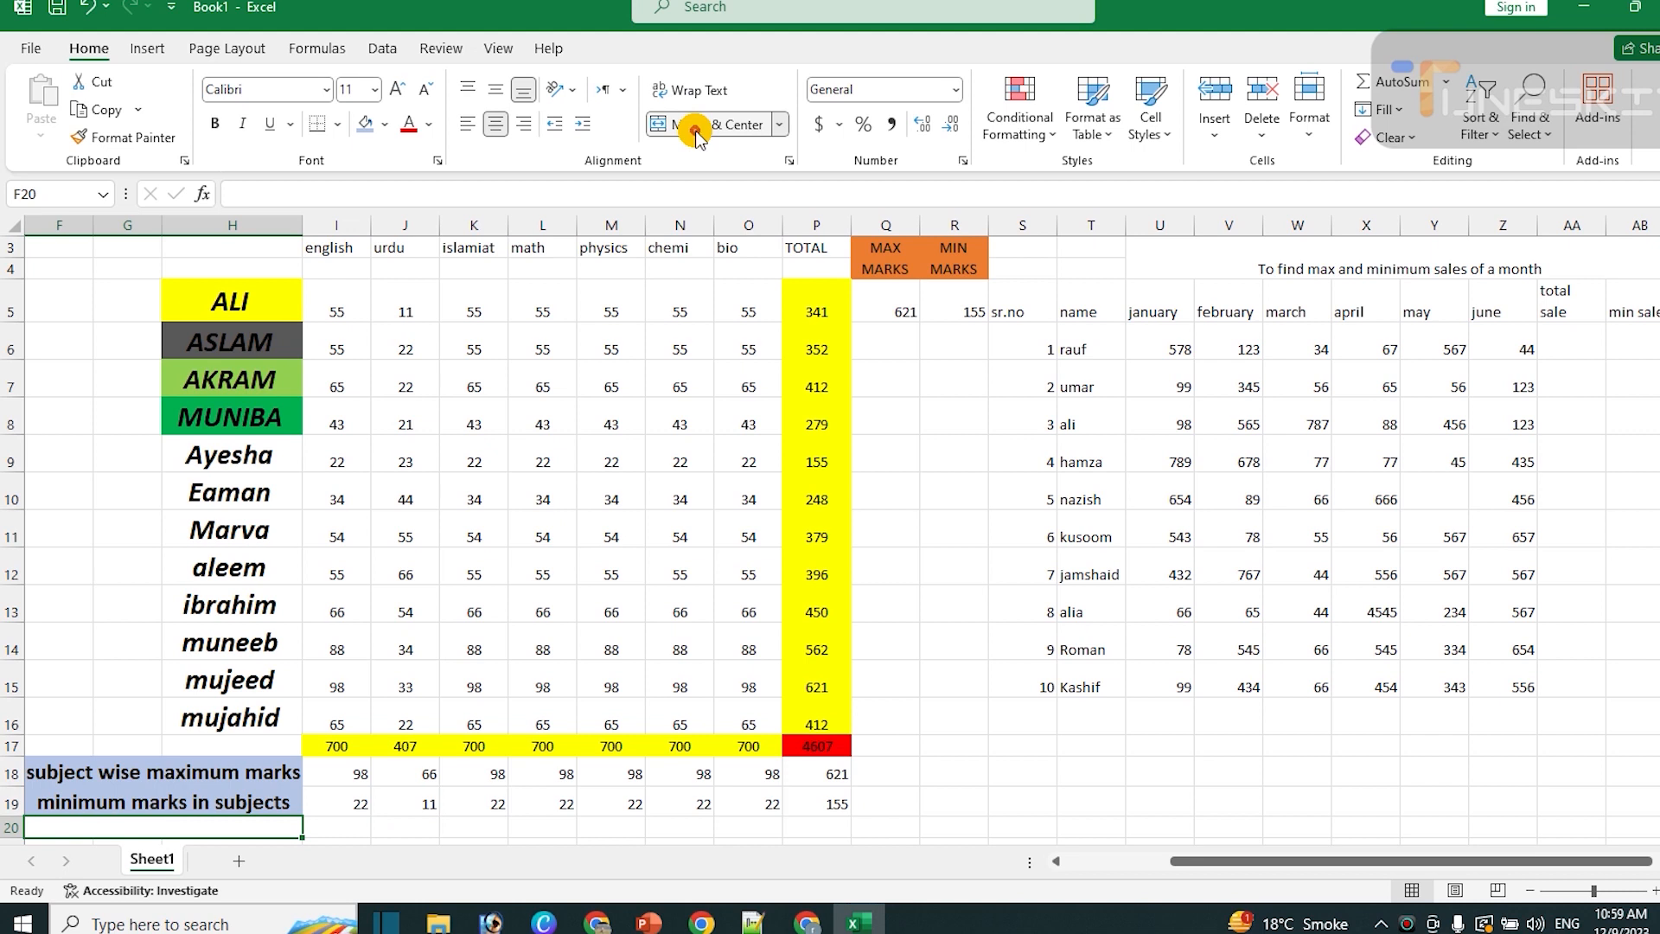
Enter the label "subject wise average marks" in the merged cell F20
type("s")
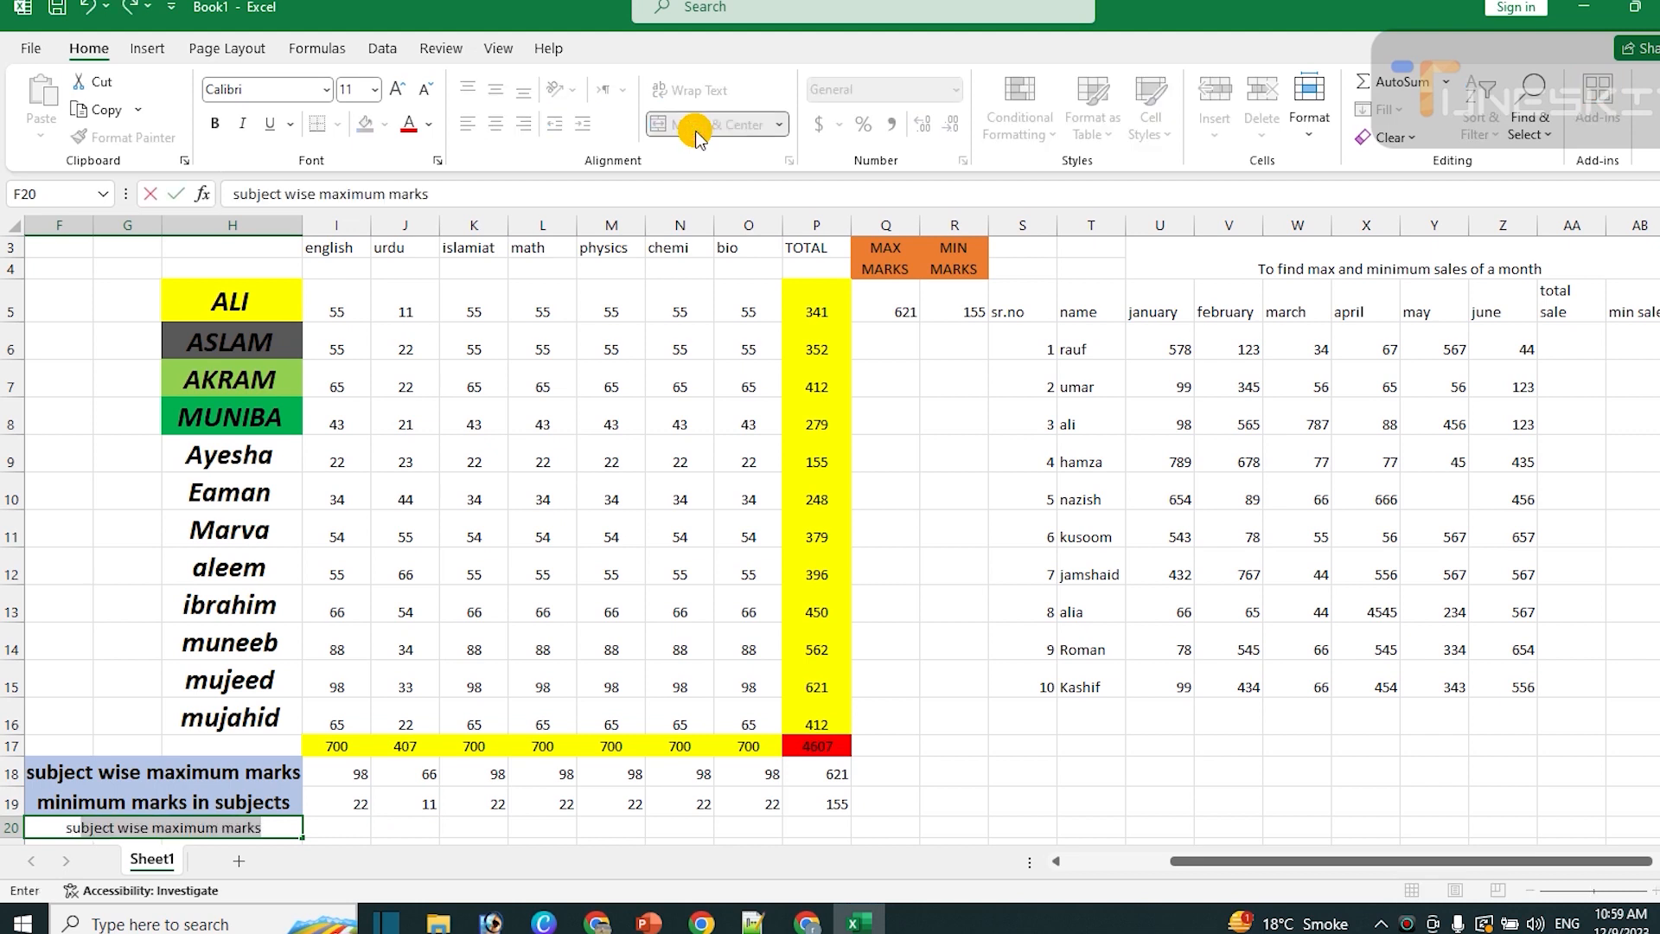
type("ubject weise")
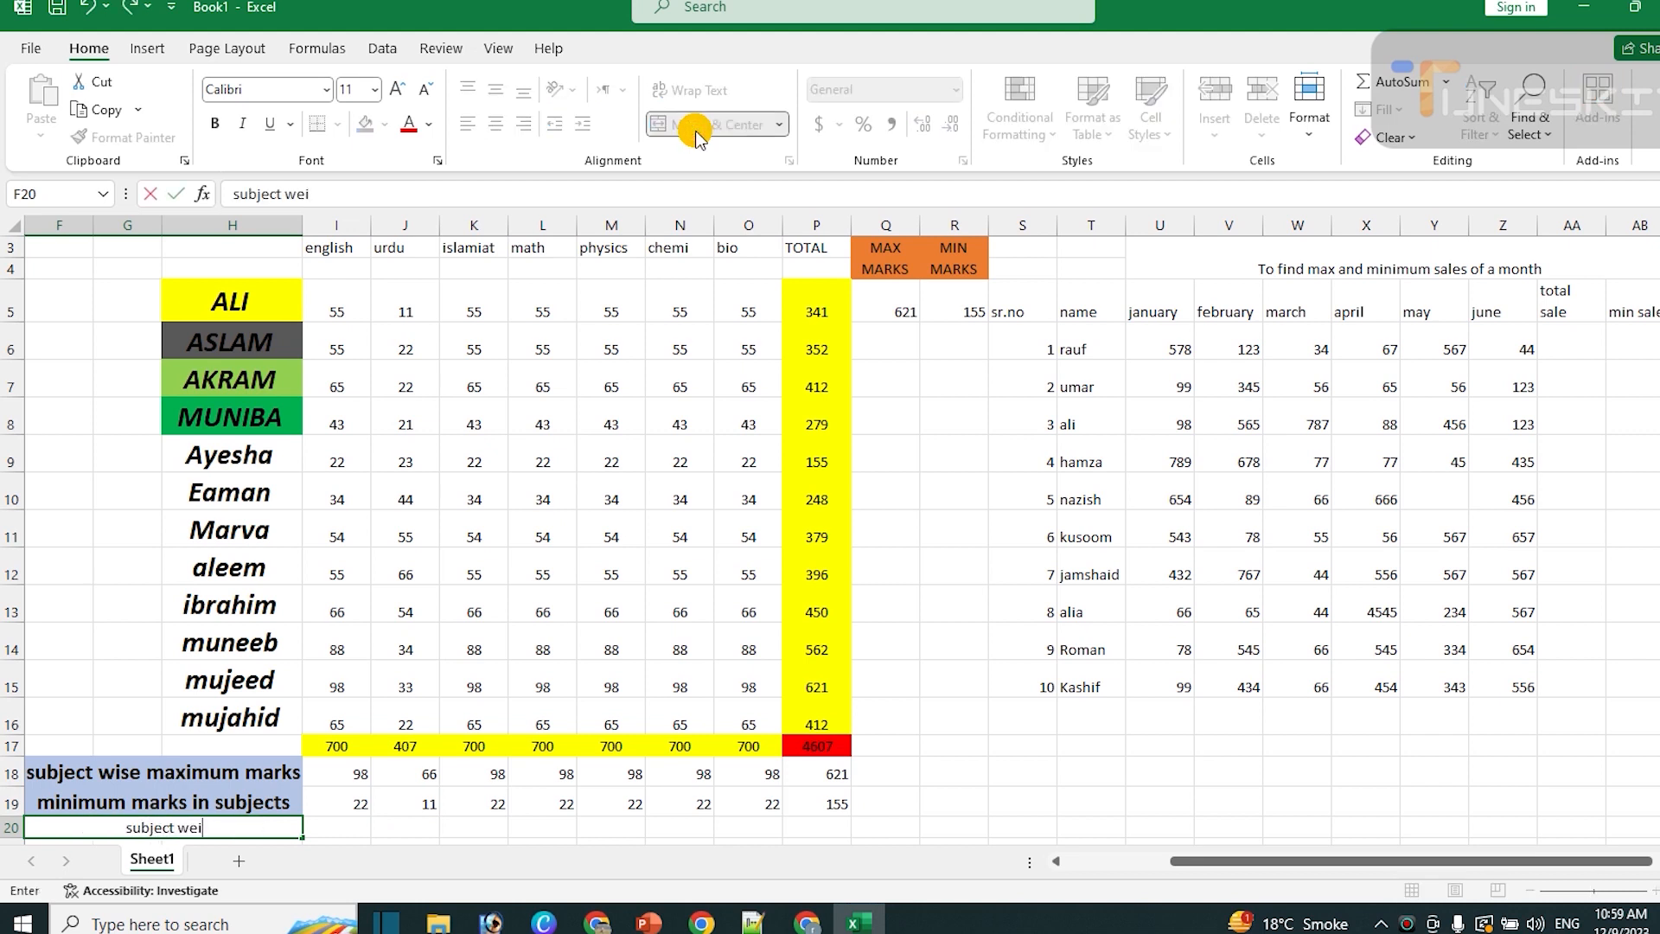
key("BackSpace")
key("BackSpace")
key("BackSpace")
key("BackSpace")
type("ise average marks")
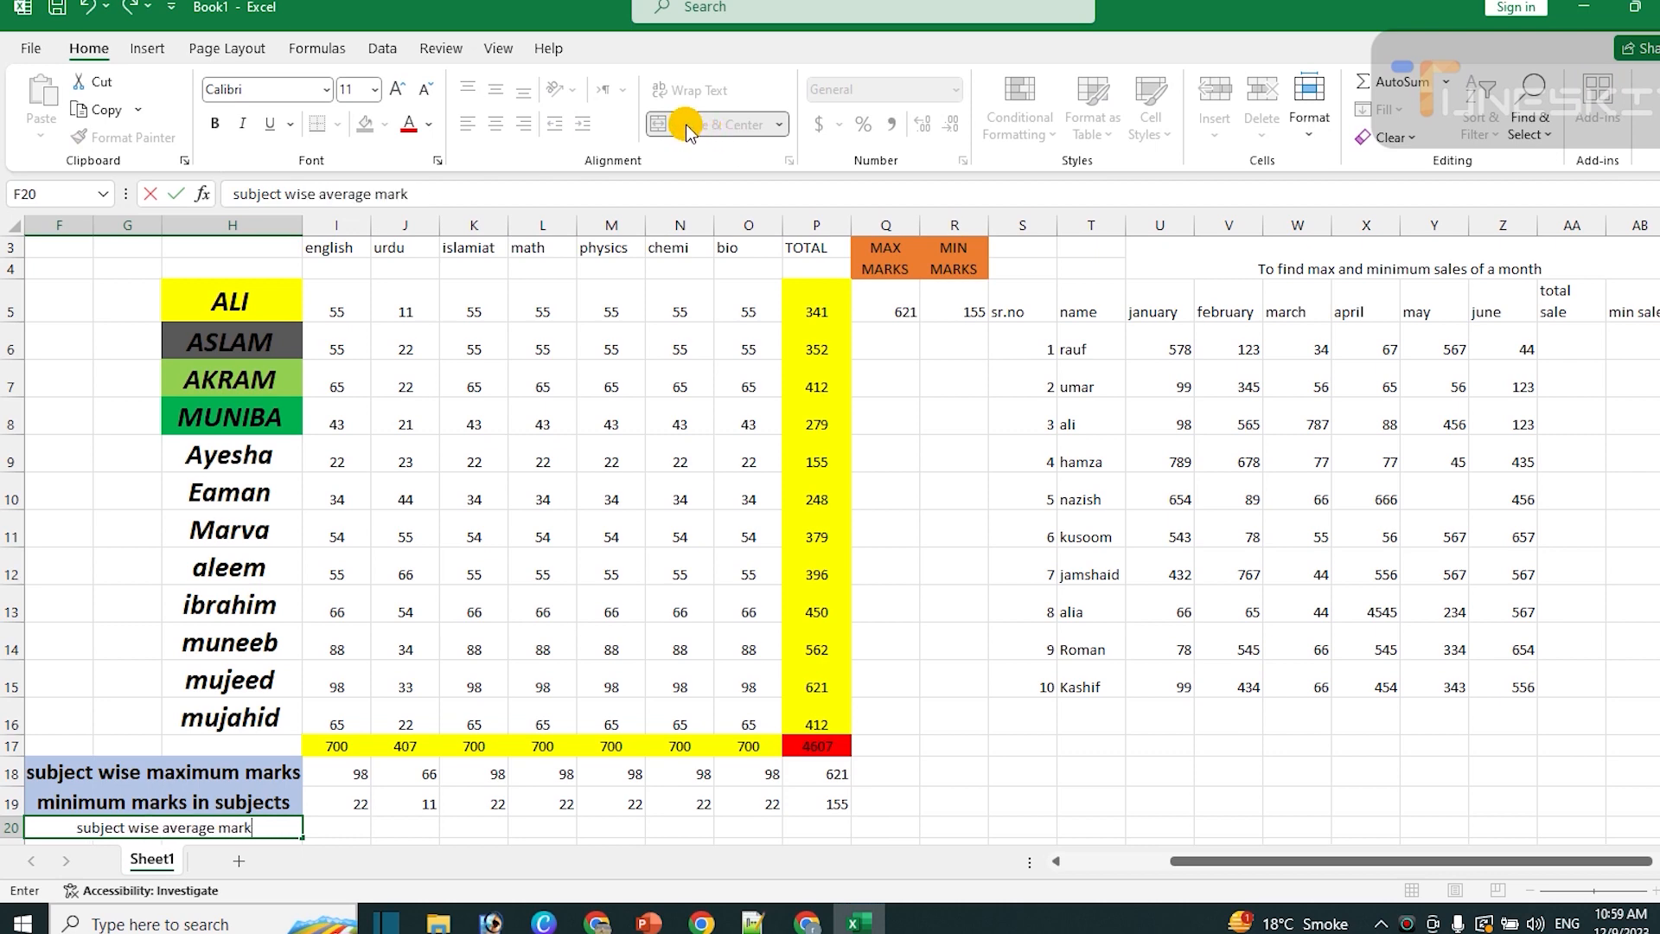
key("Tab")
Format the "subject wise average marks" label with a light blue fill, bold text and a font two size steps larger
key("shift+Tab")
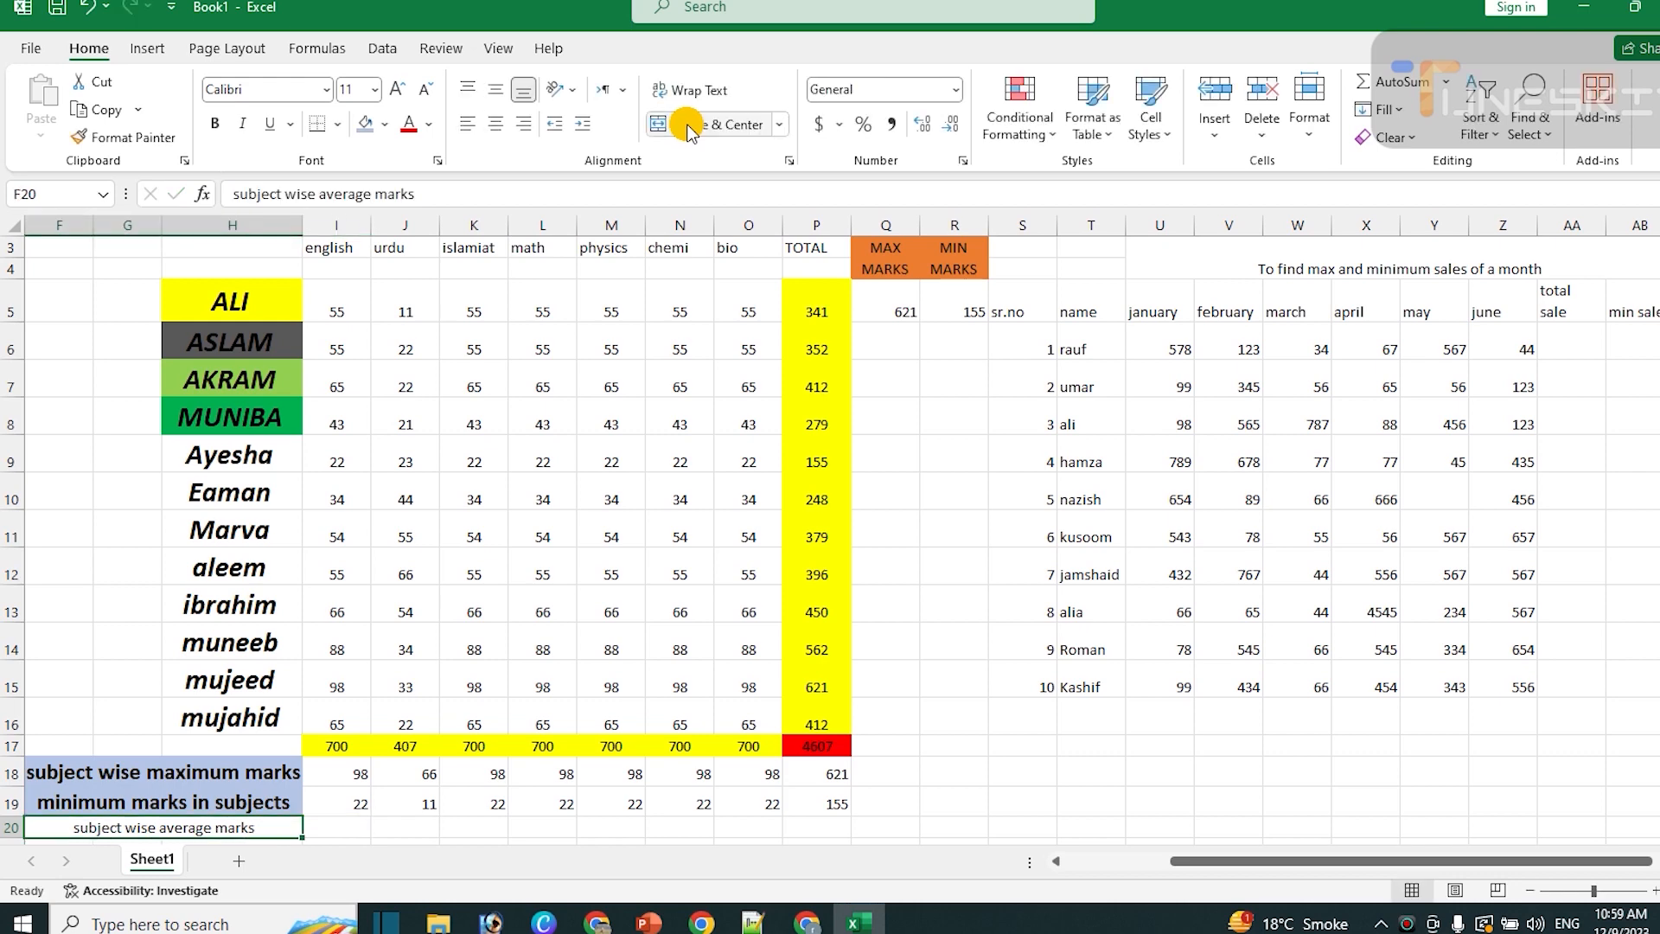
left_click(358, 130)
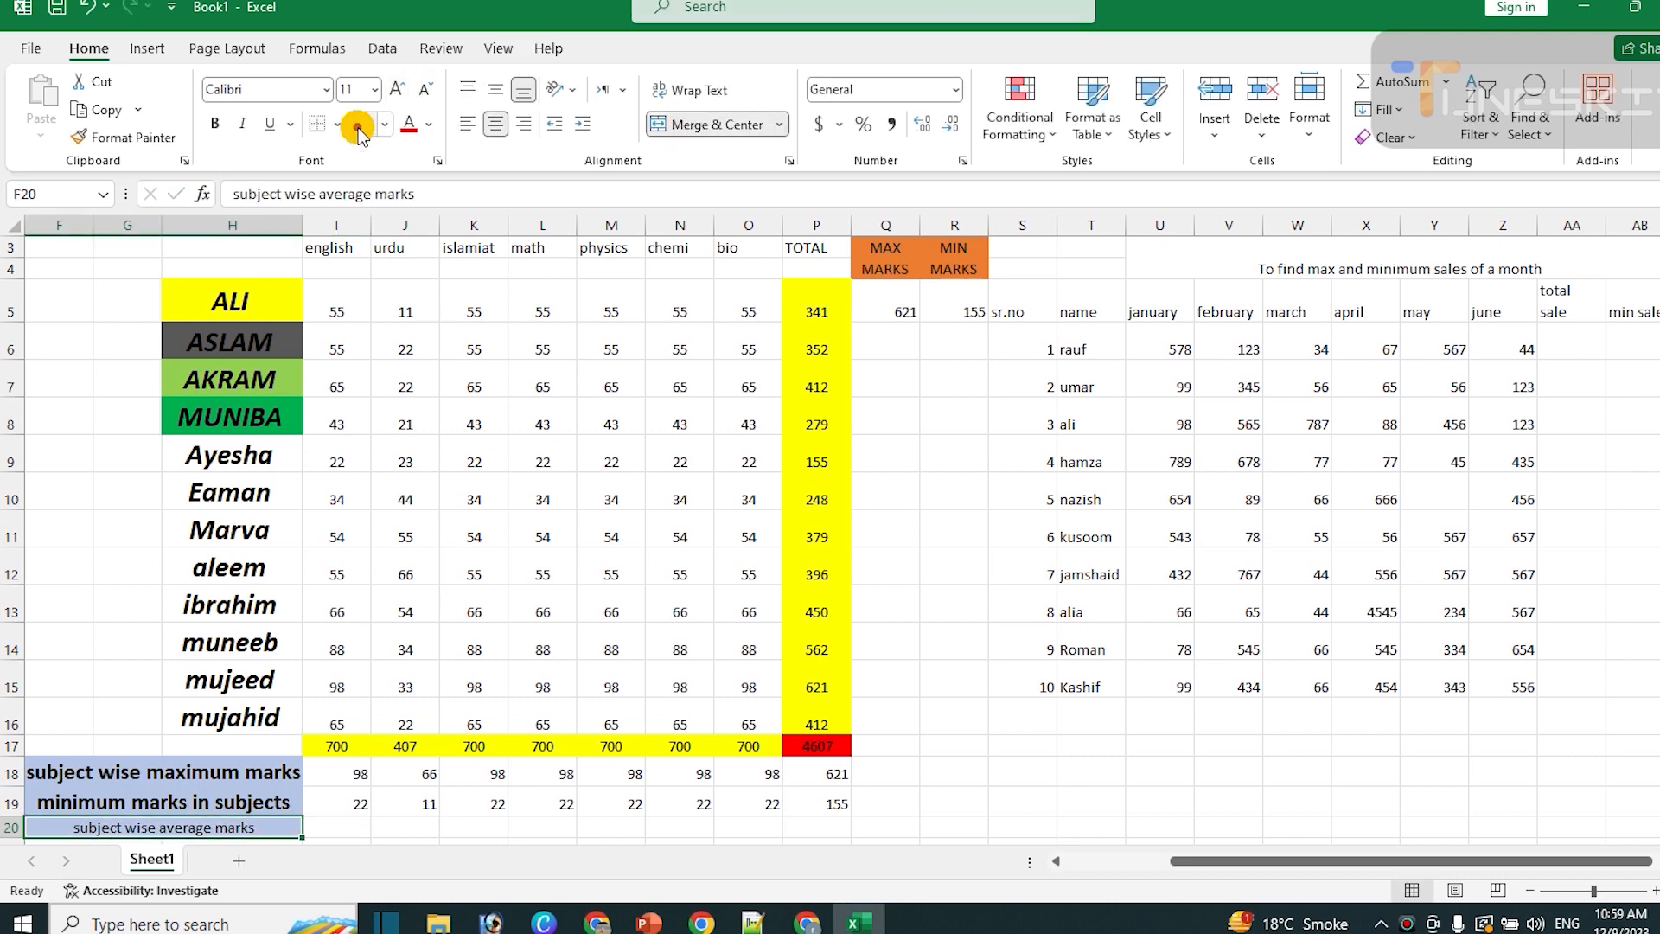
left_click(212, 124)
left_click(396, 89)
left_click(396, 89)
Enter =AVERAGE(I5:I16) in cell I20 for the english column
key("Right")
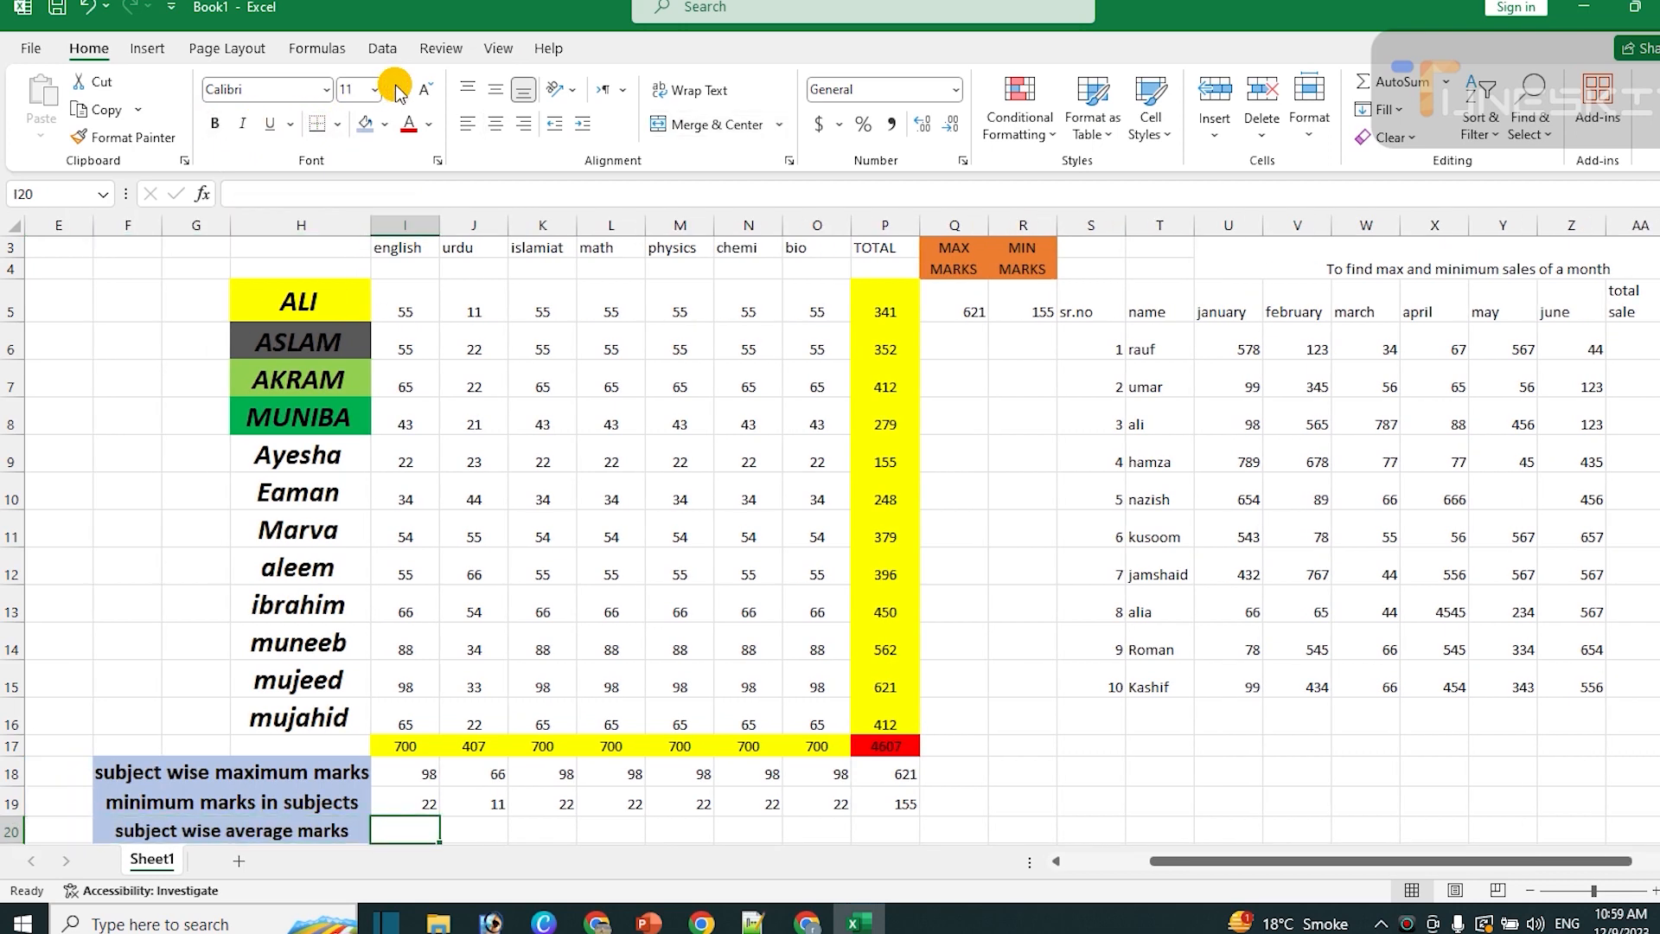
type("=aver")
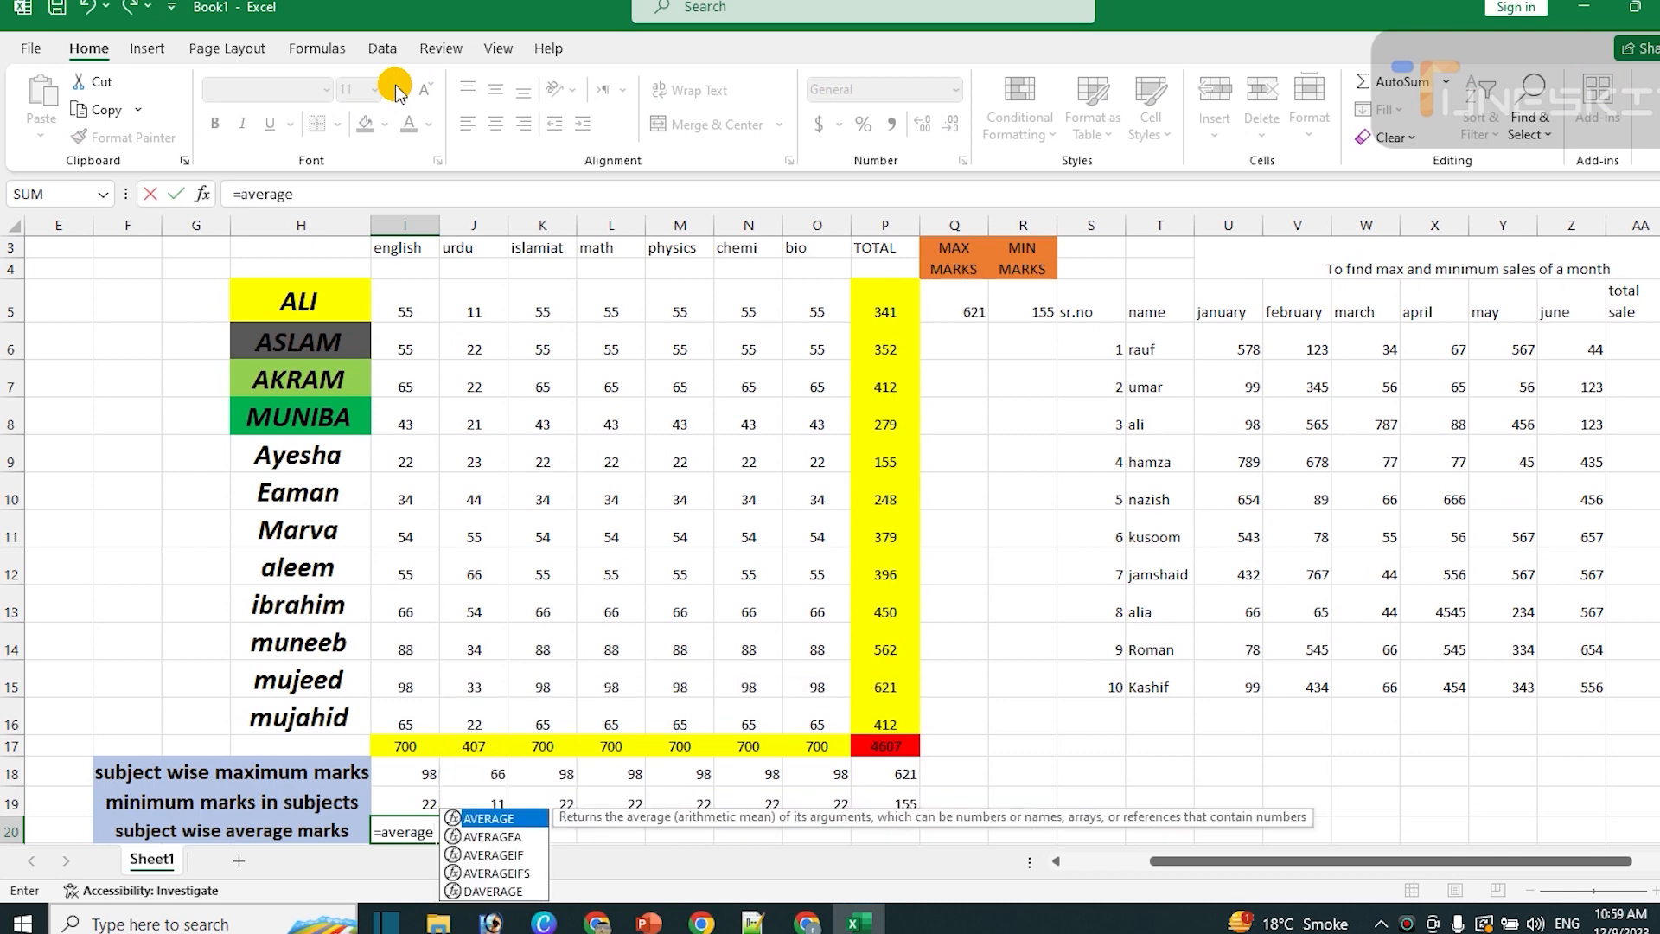
type("age(")
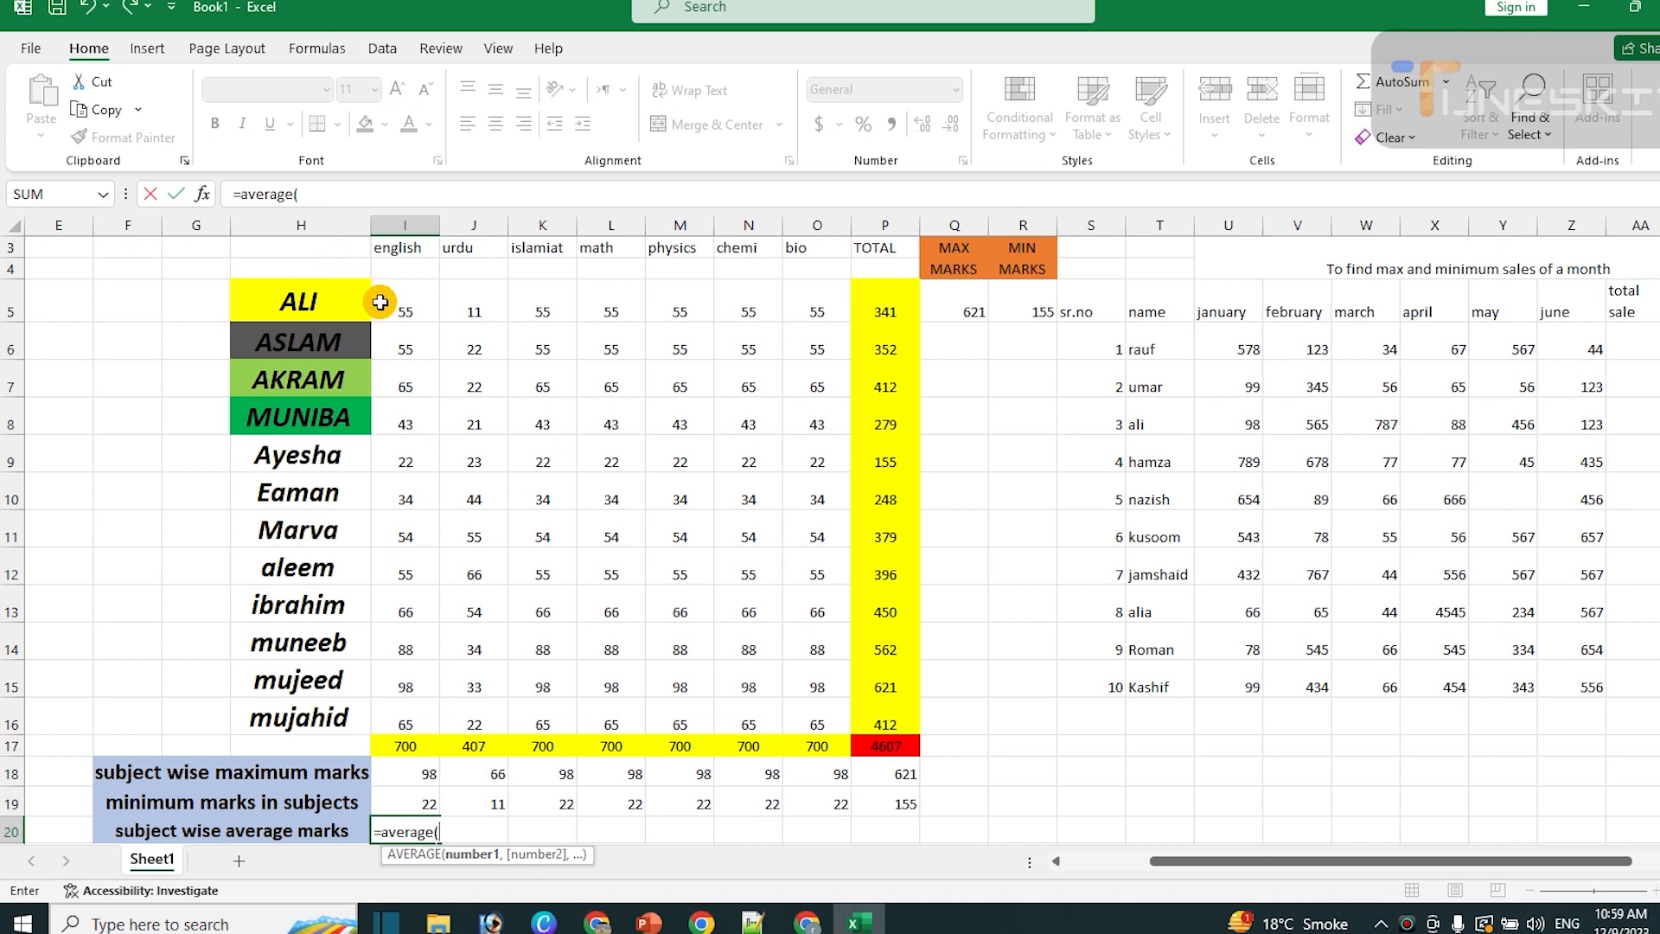
left_click_drag(391, 304, 406, 716)
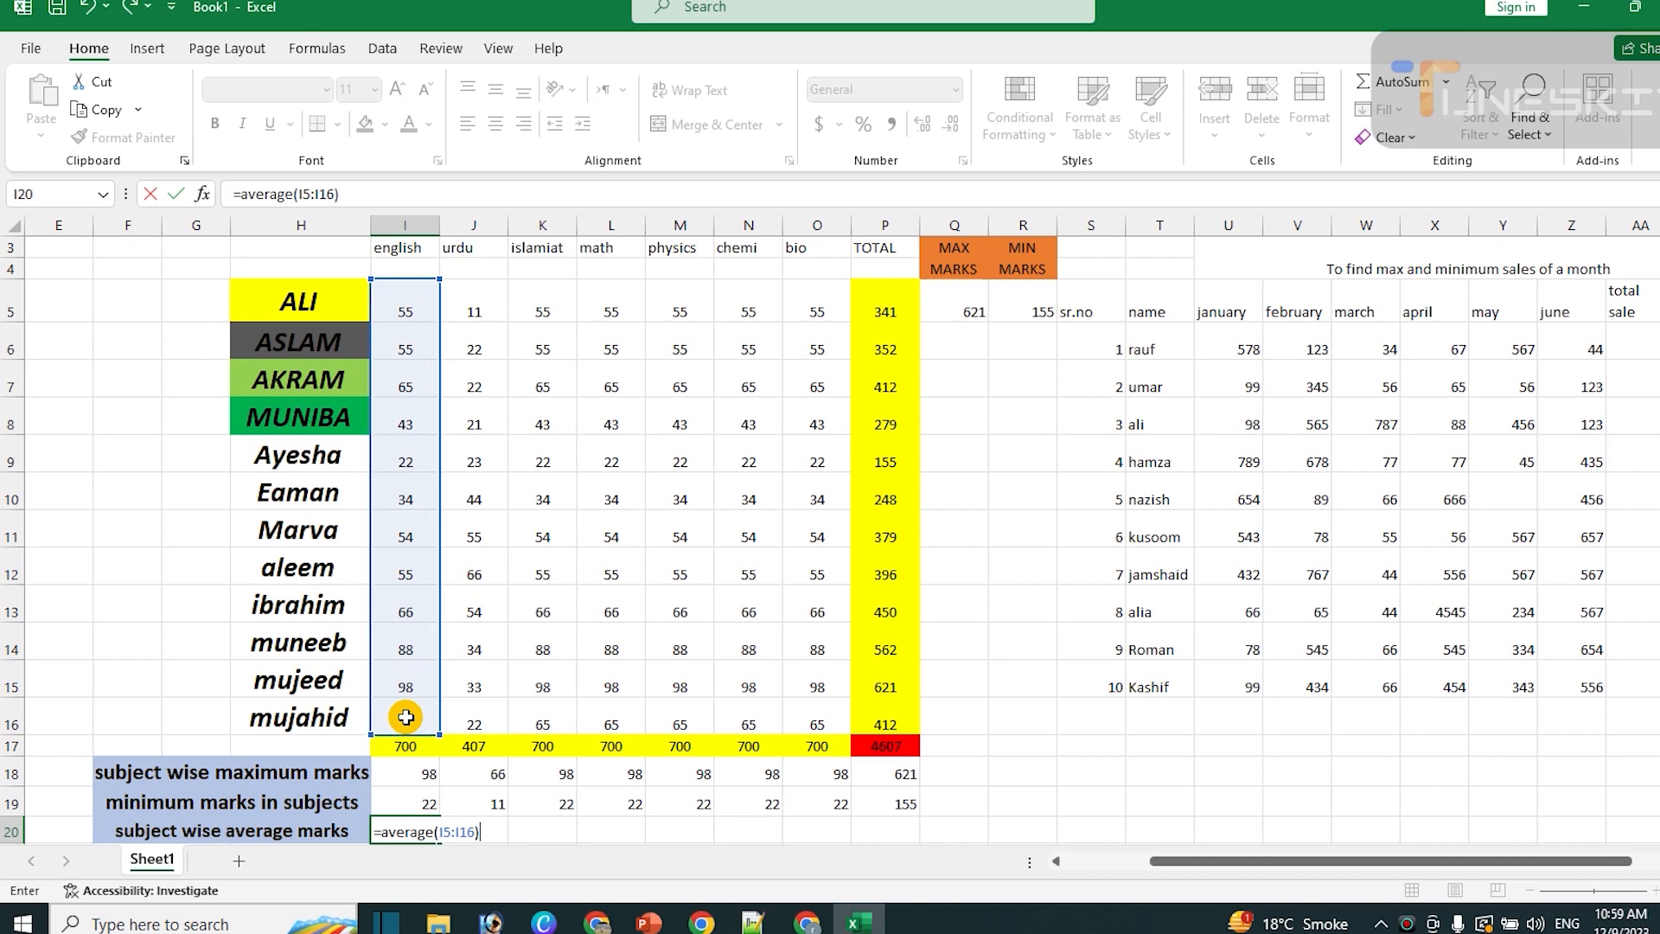
key("Return")
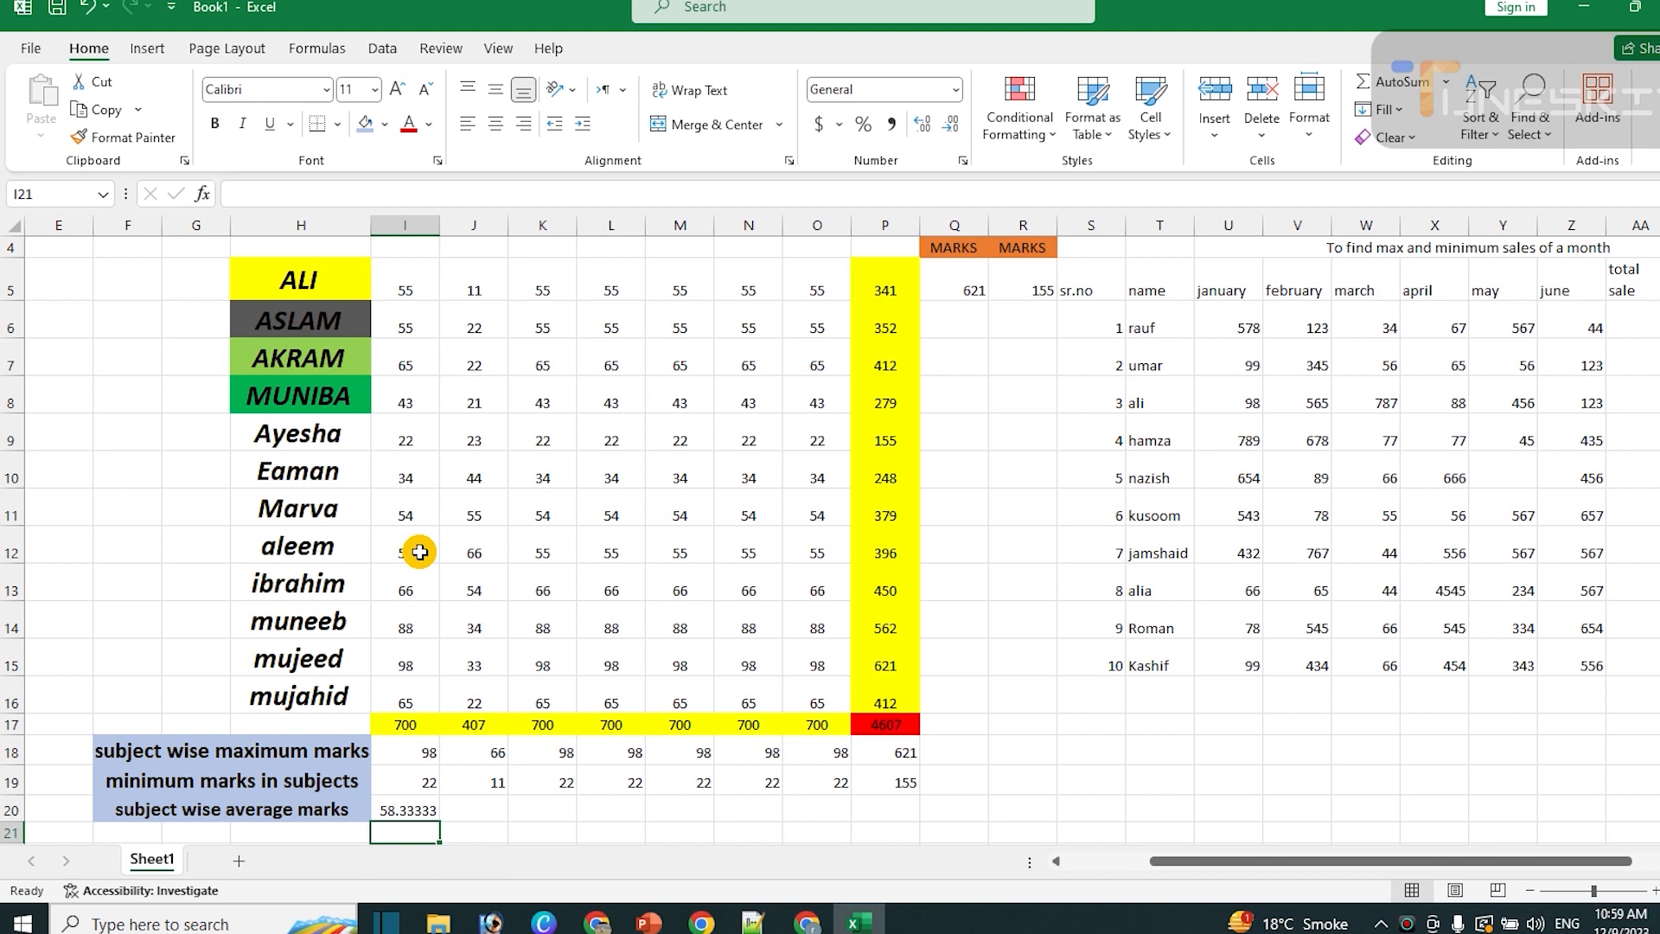
Review the english marks from the average row up to the column header in I3
key("Up")
key("Up")
key("Up")
key("Up")
key("Up")
key("Up")
key("Up")
key("Up")
key("Up")
key("Up")
key("Up")
key("Up")
key("Up")
key("Up")
key("Up")
key("Up")
key("Up")
key("Up")
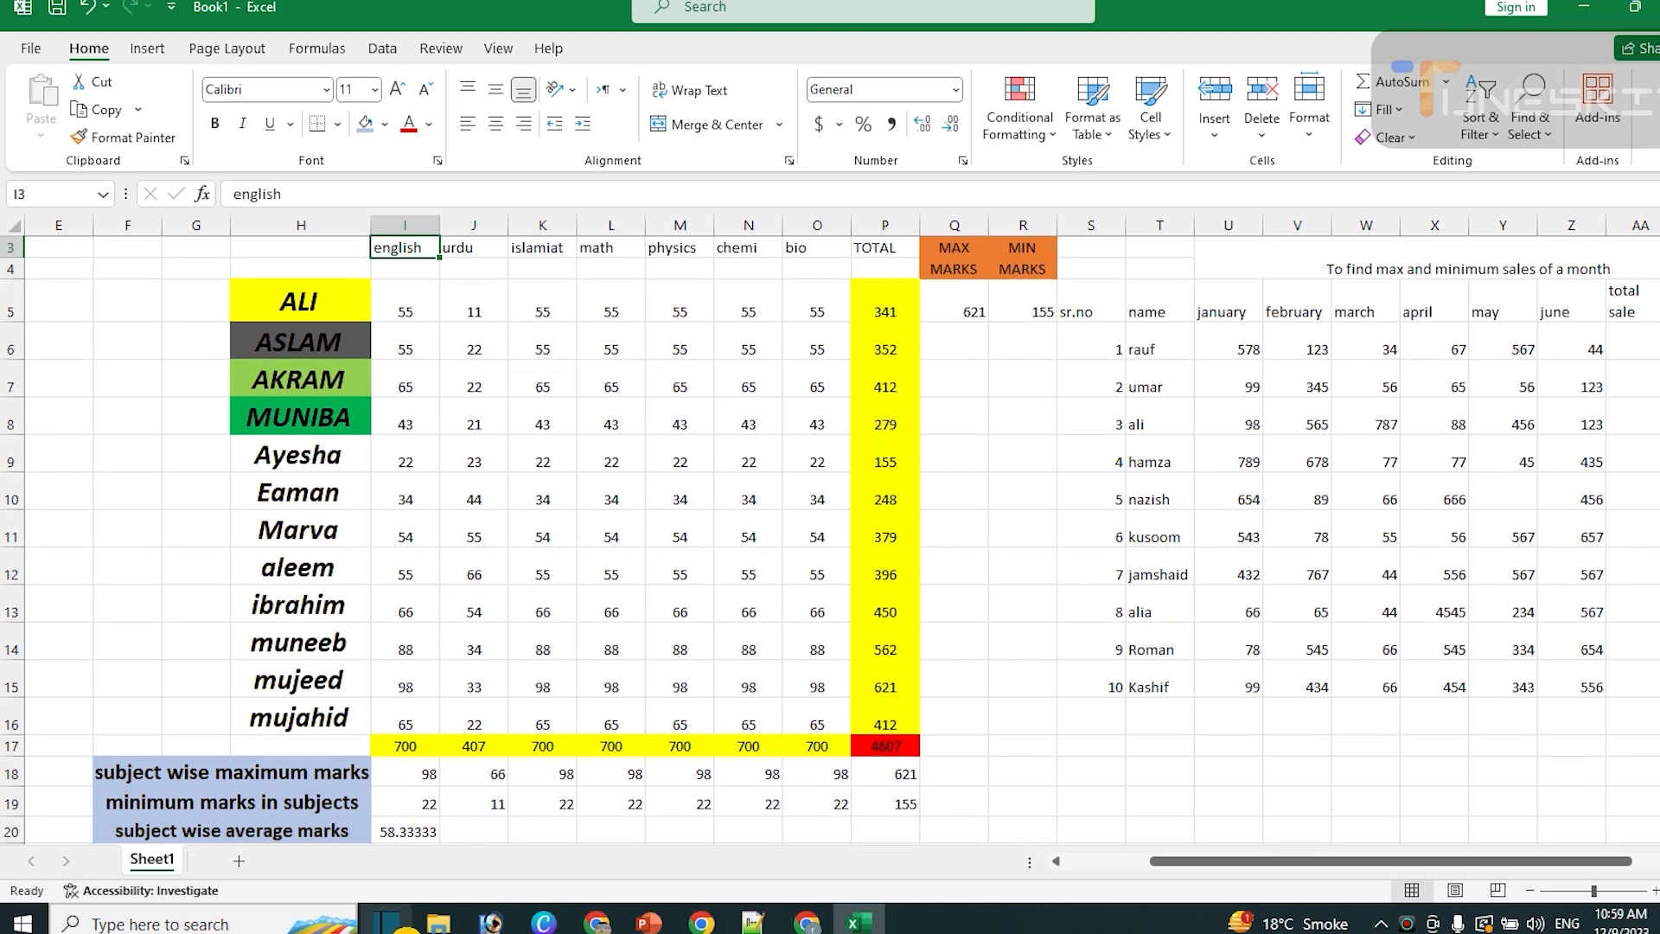
Fill the AVERAGE formula from I20 across the remaining subjects and the total column to P20
left_click(415, 832)
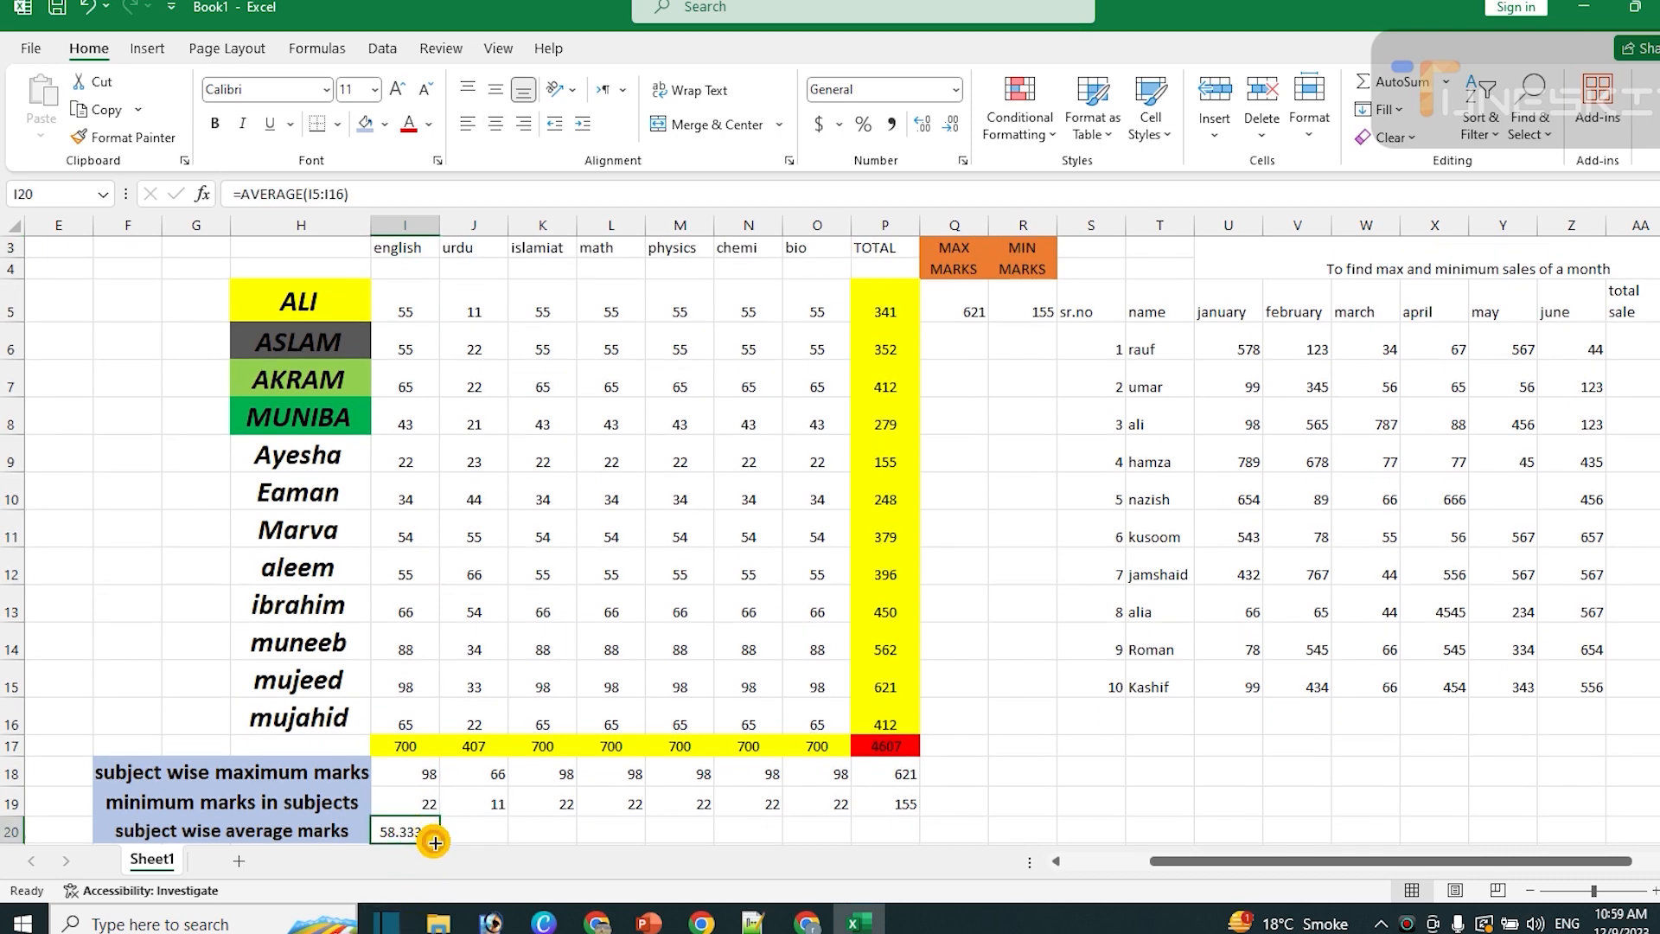
left_click_drag(438, 843, 924, 817)
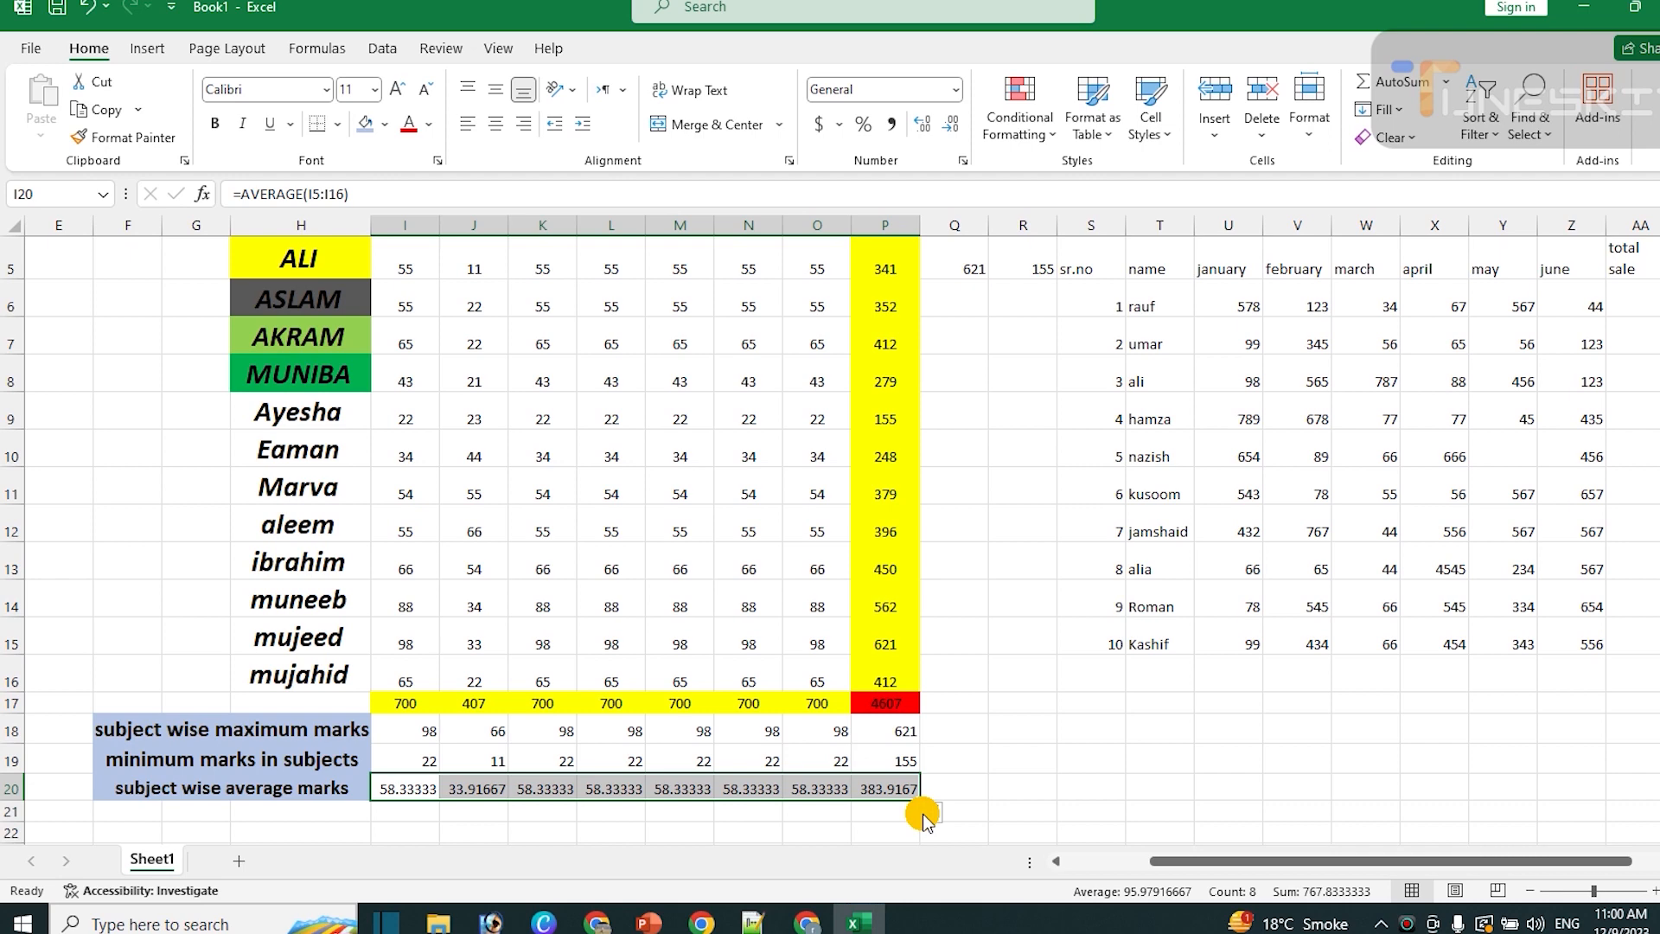
Review the maximum, minimum and average rows against the subject headers of the marks table
key("Up")
key("Up")
key("Up")
key("Up")
key("Up")
key("Up")
key("Up")
key("Up")
key("Up")
key("Up")
key("Up")
key("Up")
key("Up")
key("Up")
key("Up")
key("Up")
key("Up")
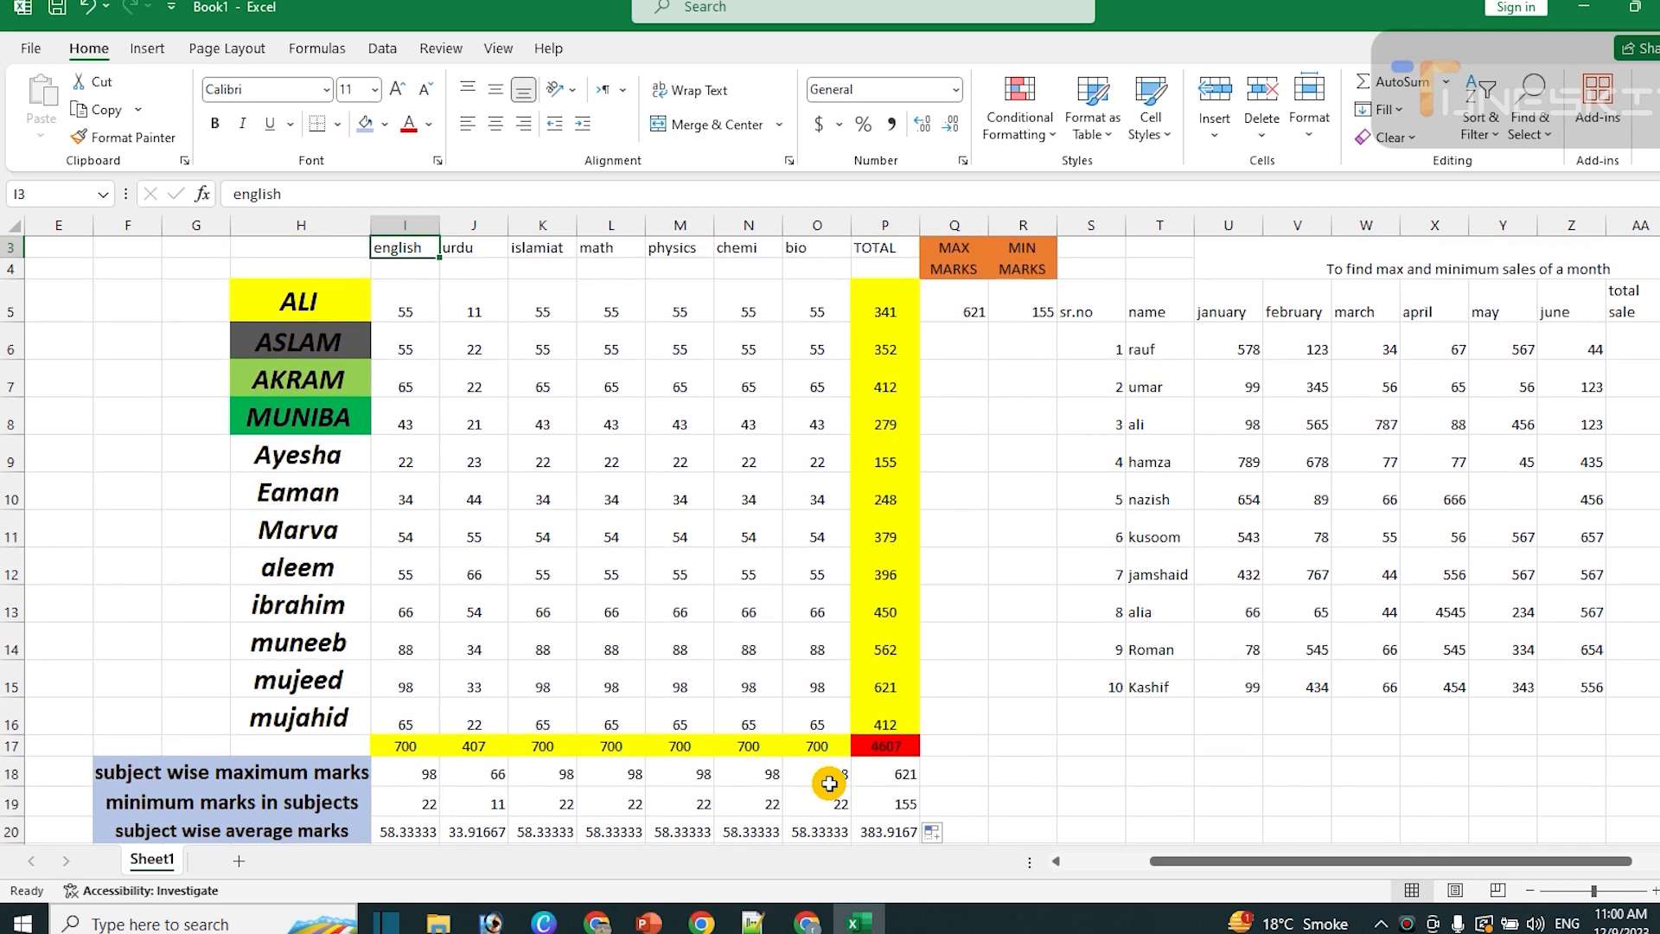
left_click(1531, 896)
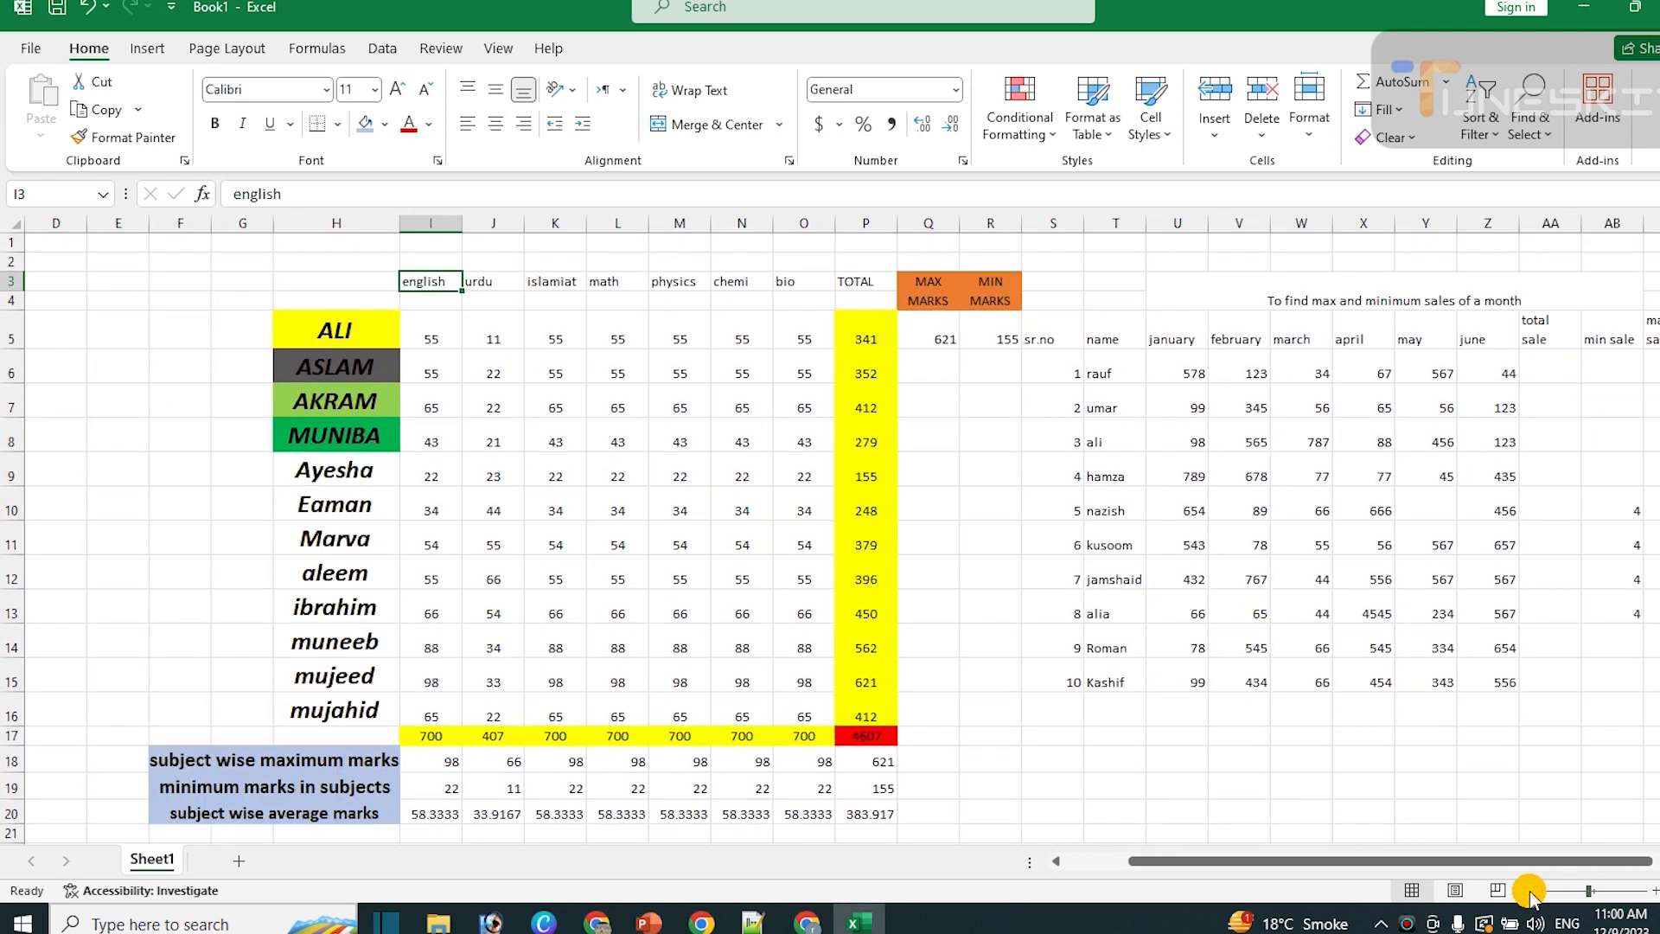
left_click_drag(1390, 860, 1470, 852)
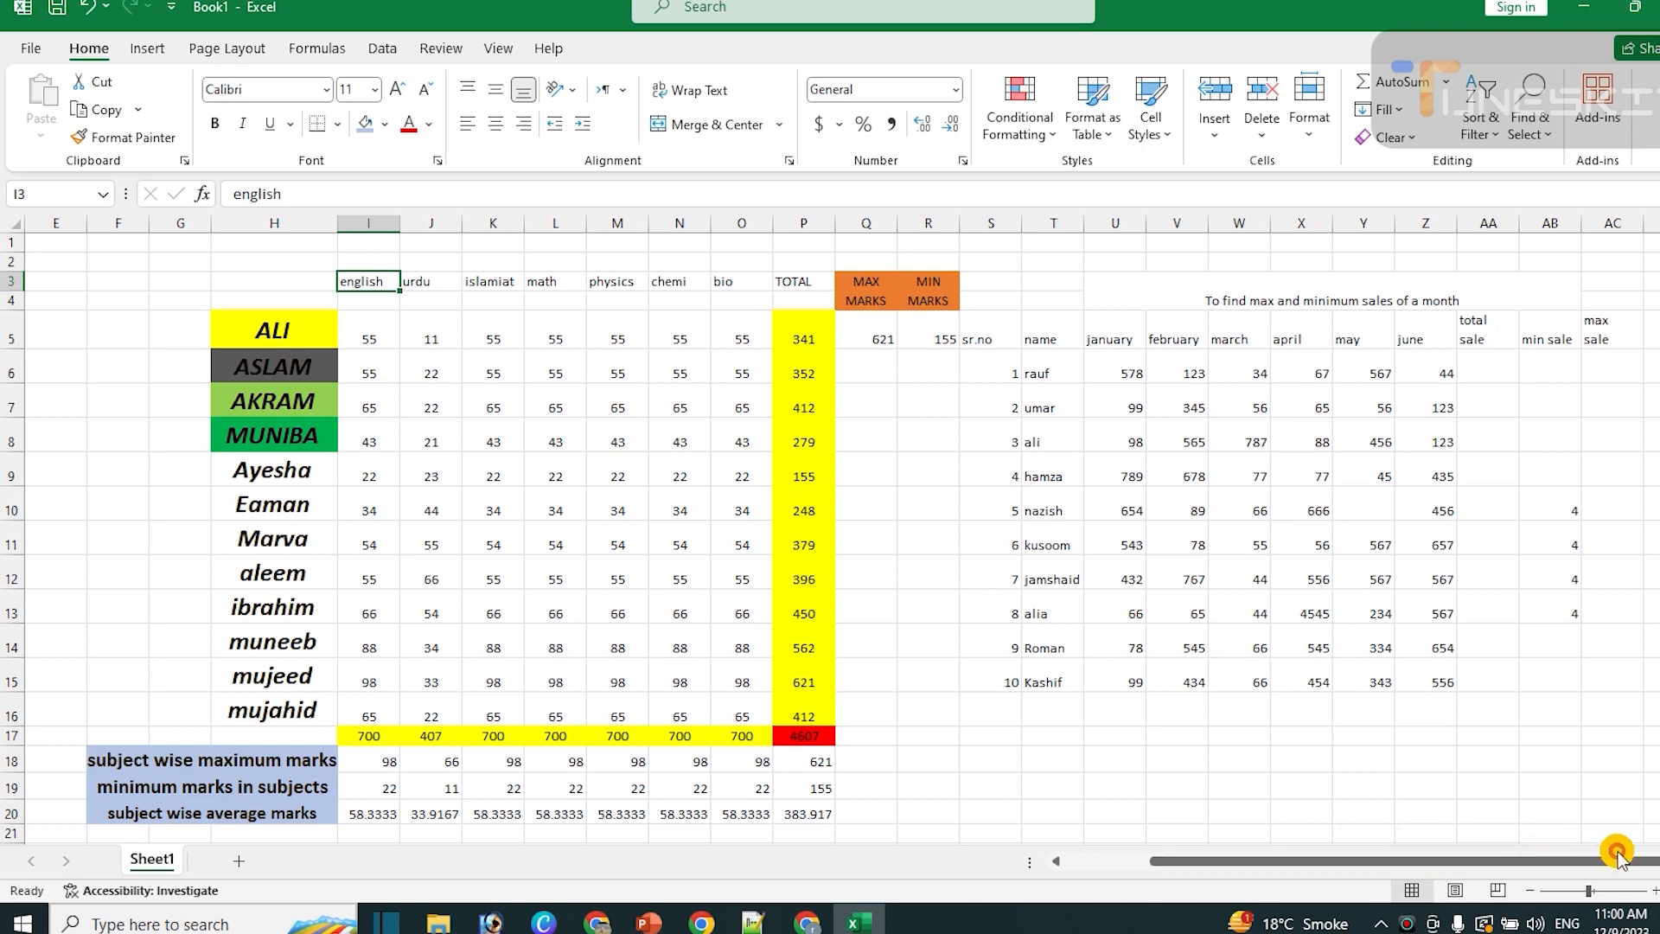
left_click(1648, 890)
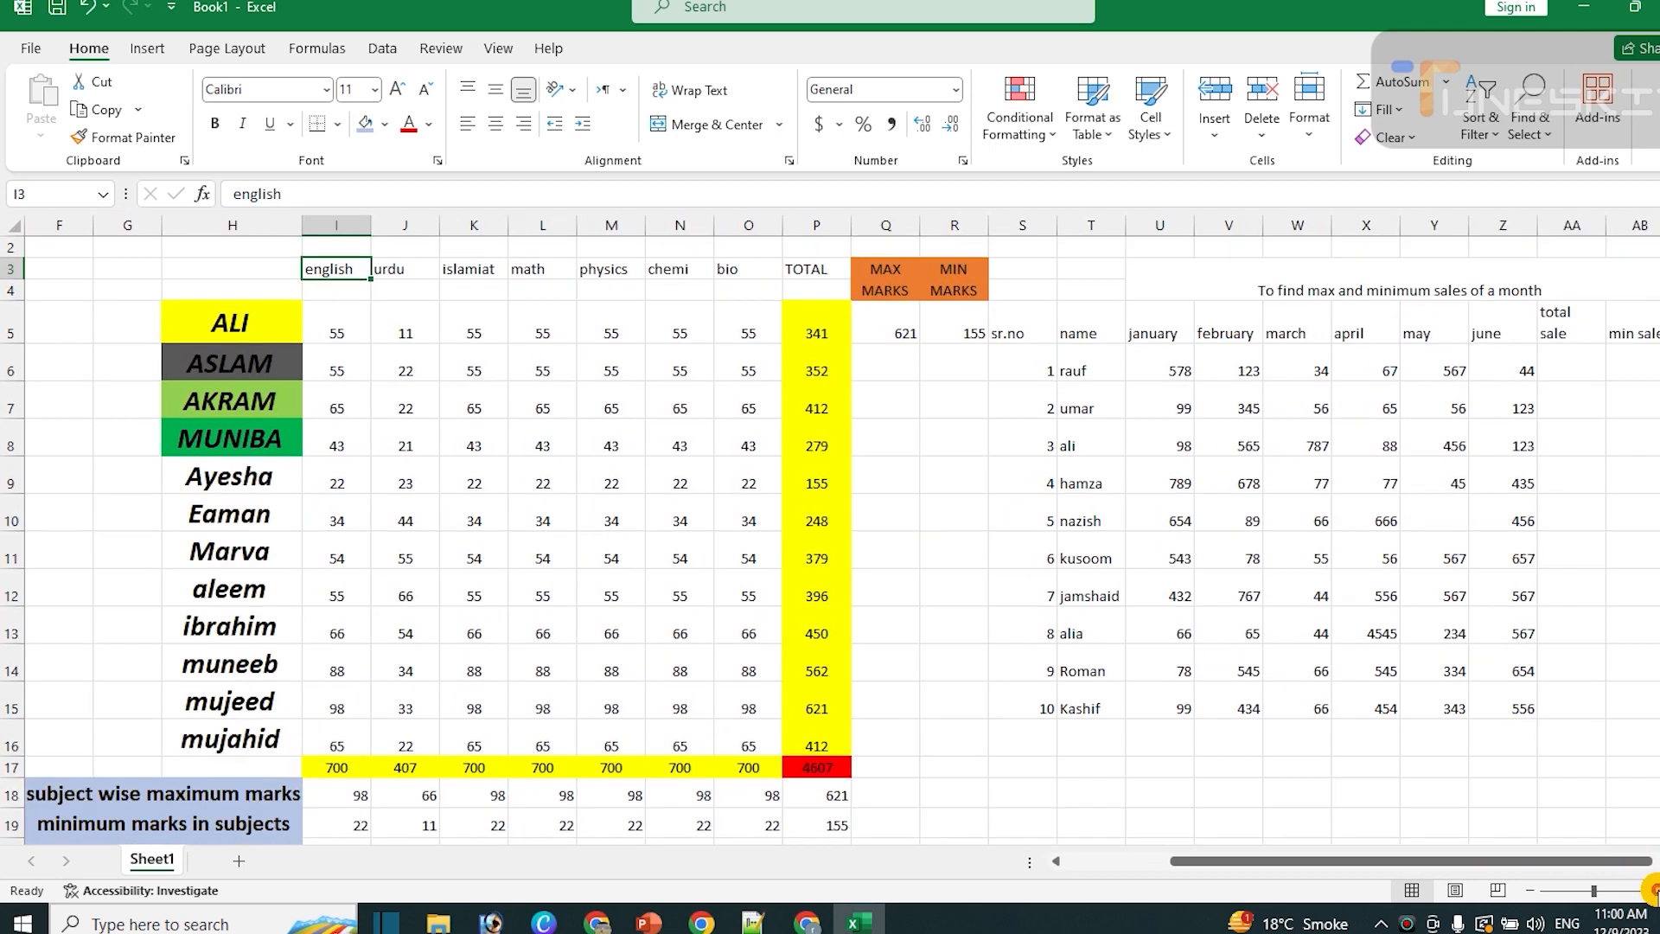
Look over the monthly sales table, including its total sale, min sale and max sale columns
left_click_drag(1516, 859, 1574, 861)
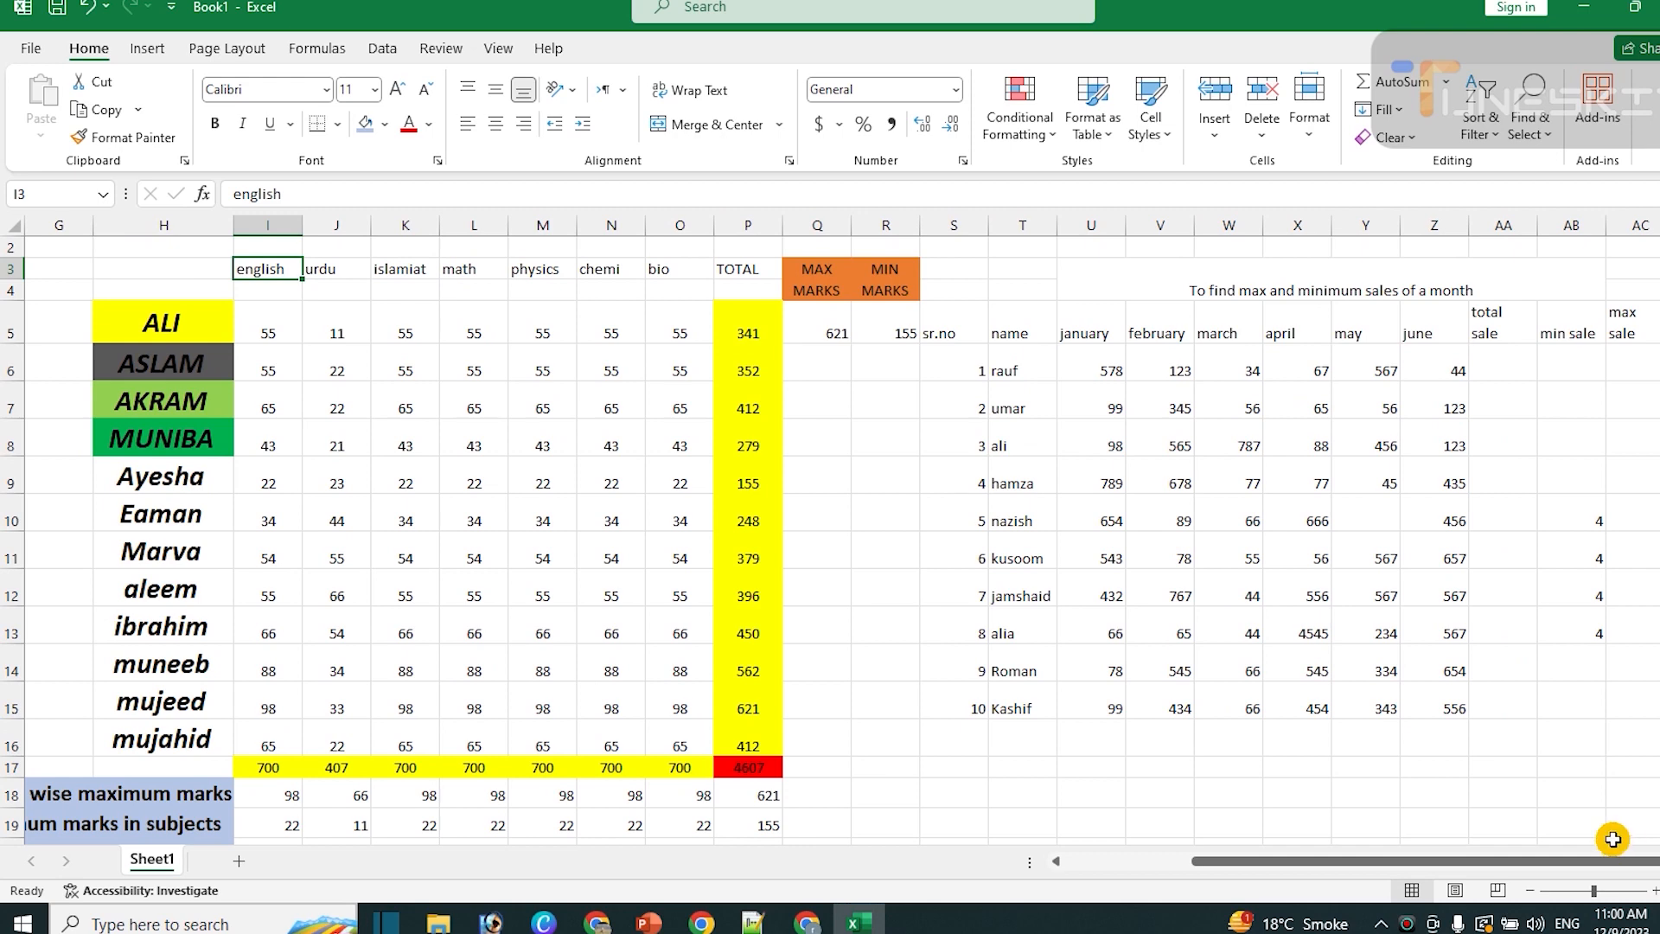
left_click(1538, 709)
key("Right")
key("Right")
key("Right")
key("Right")
key("Right")
key("Right")
key("Right")
key("Right")
key("Right")
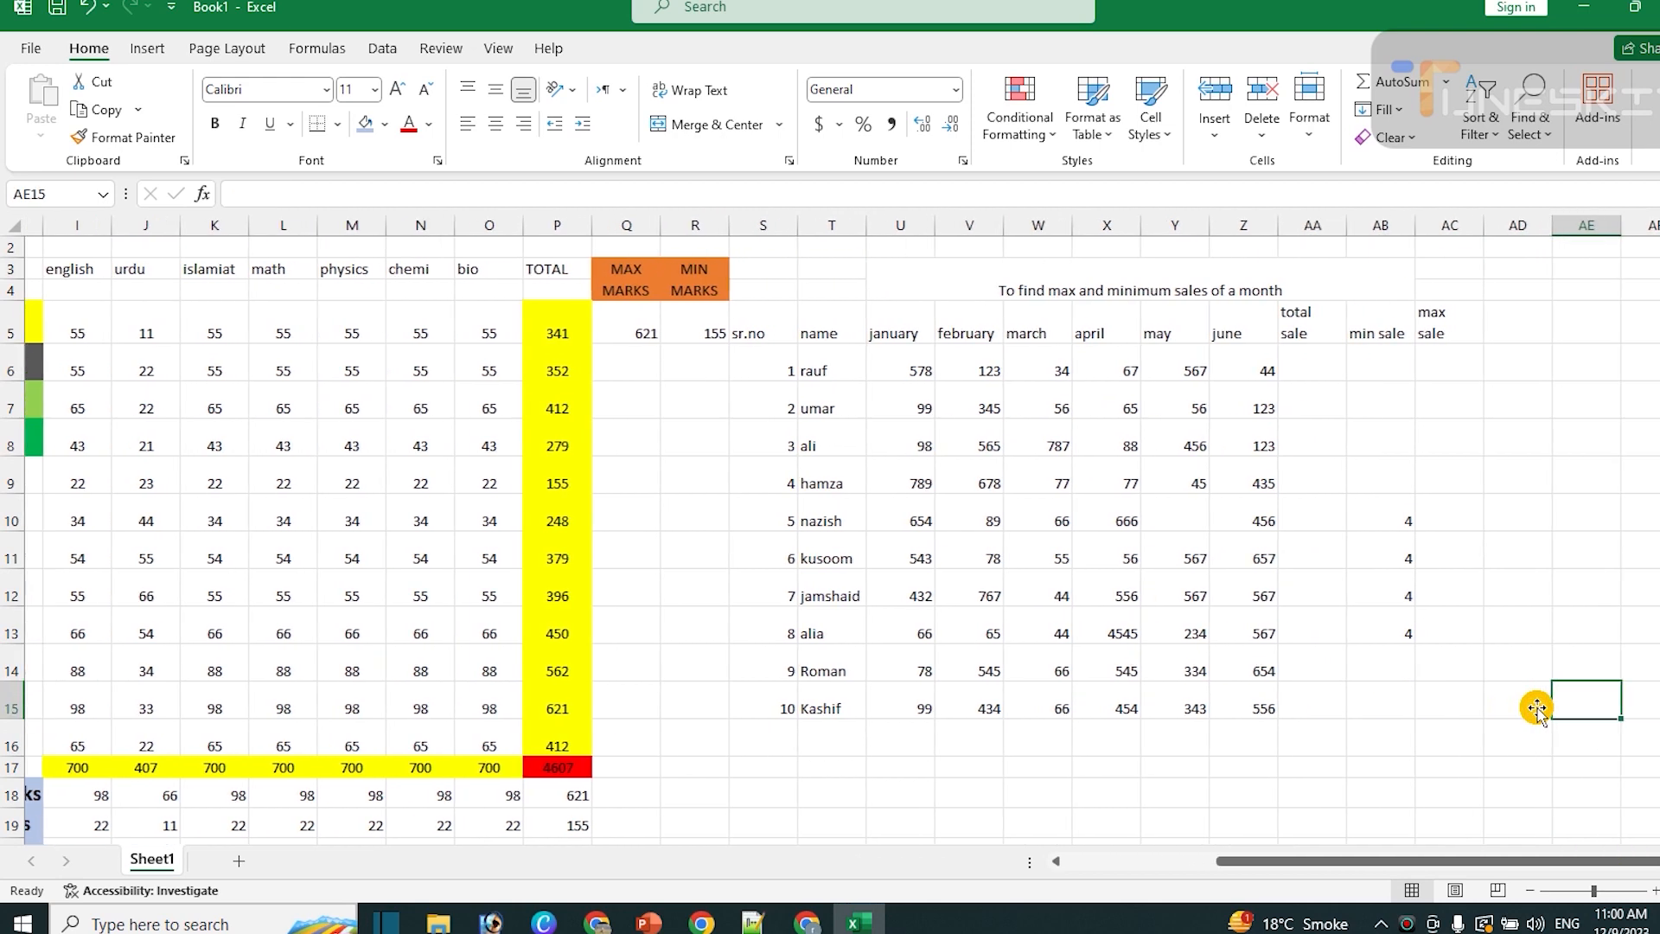
key("Left")
key("Left")
key("Left")
key("Left")
key("Left")
key("Left")
key("Left")
key("Left")
key("Left")
key("Left")
key("Left")
key("Left")
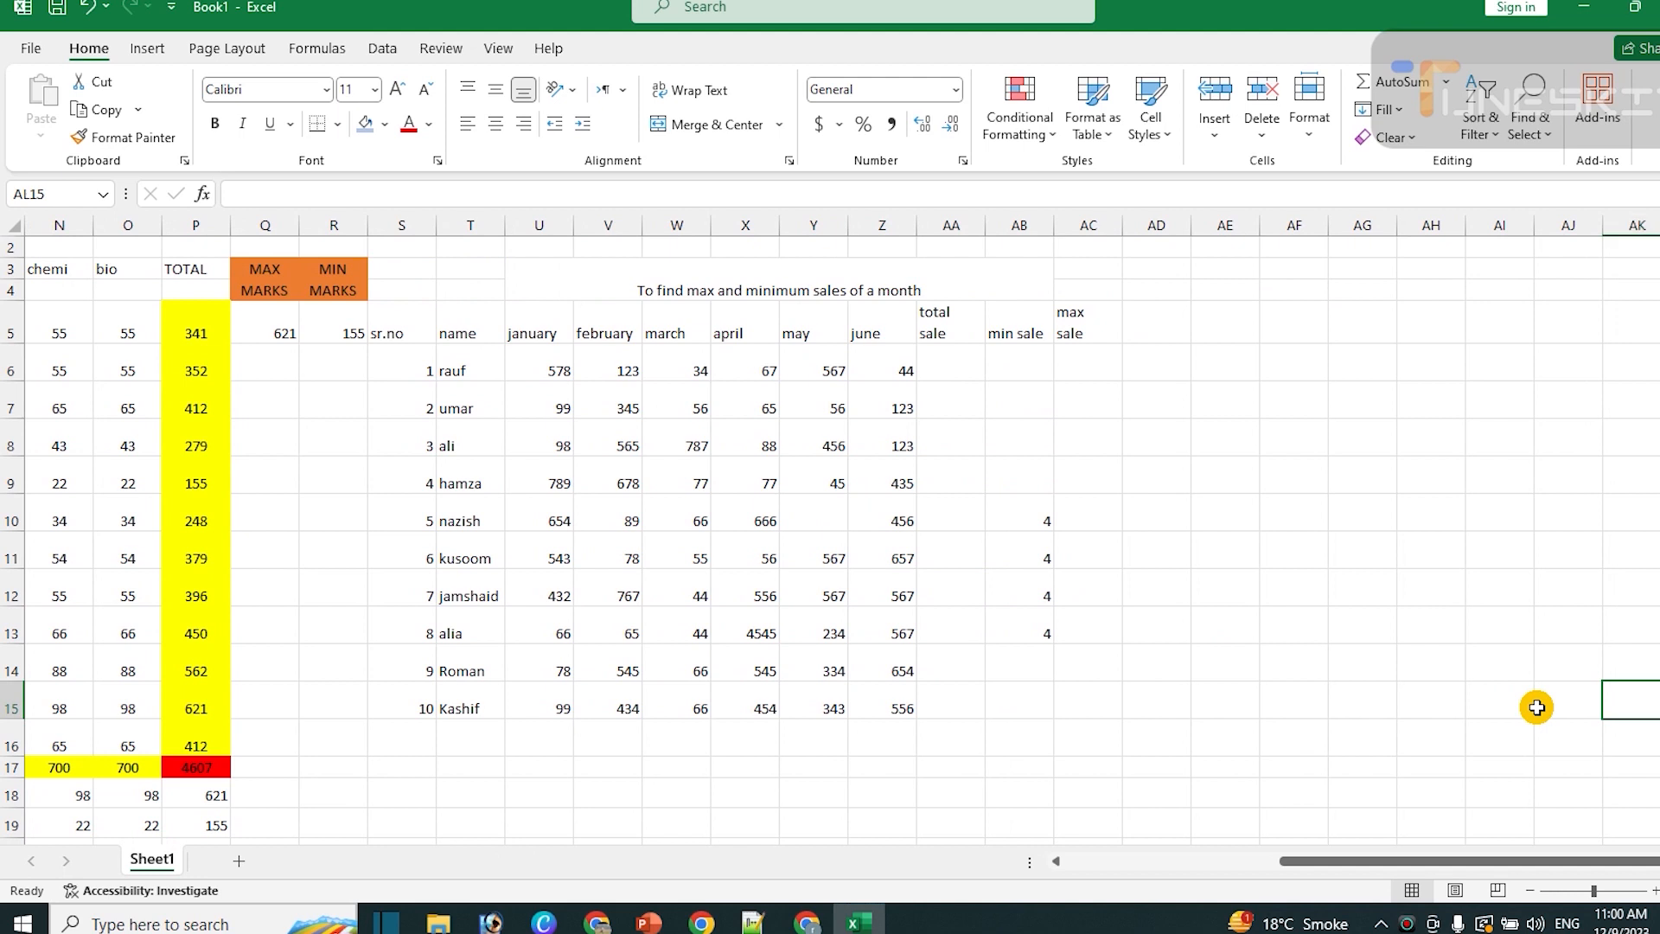
key("Left")
key("Left")
key("Left")
key("Left")
key("Left")
key("Left")
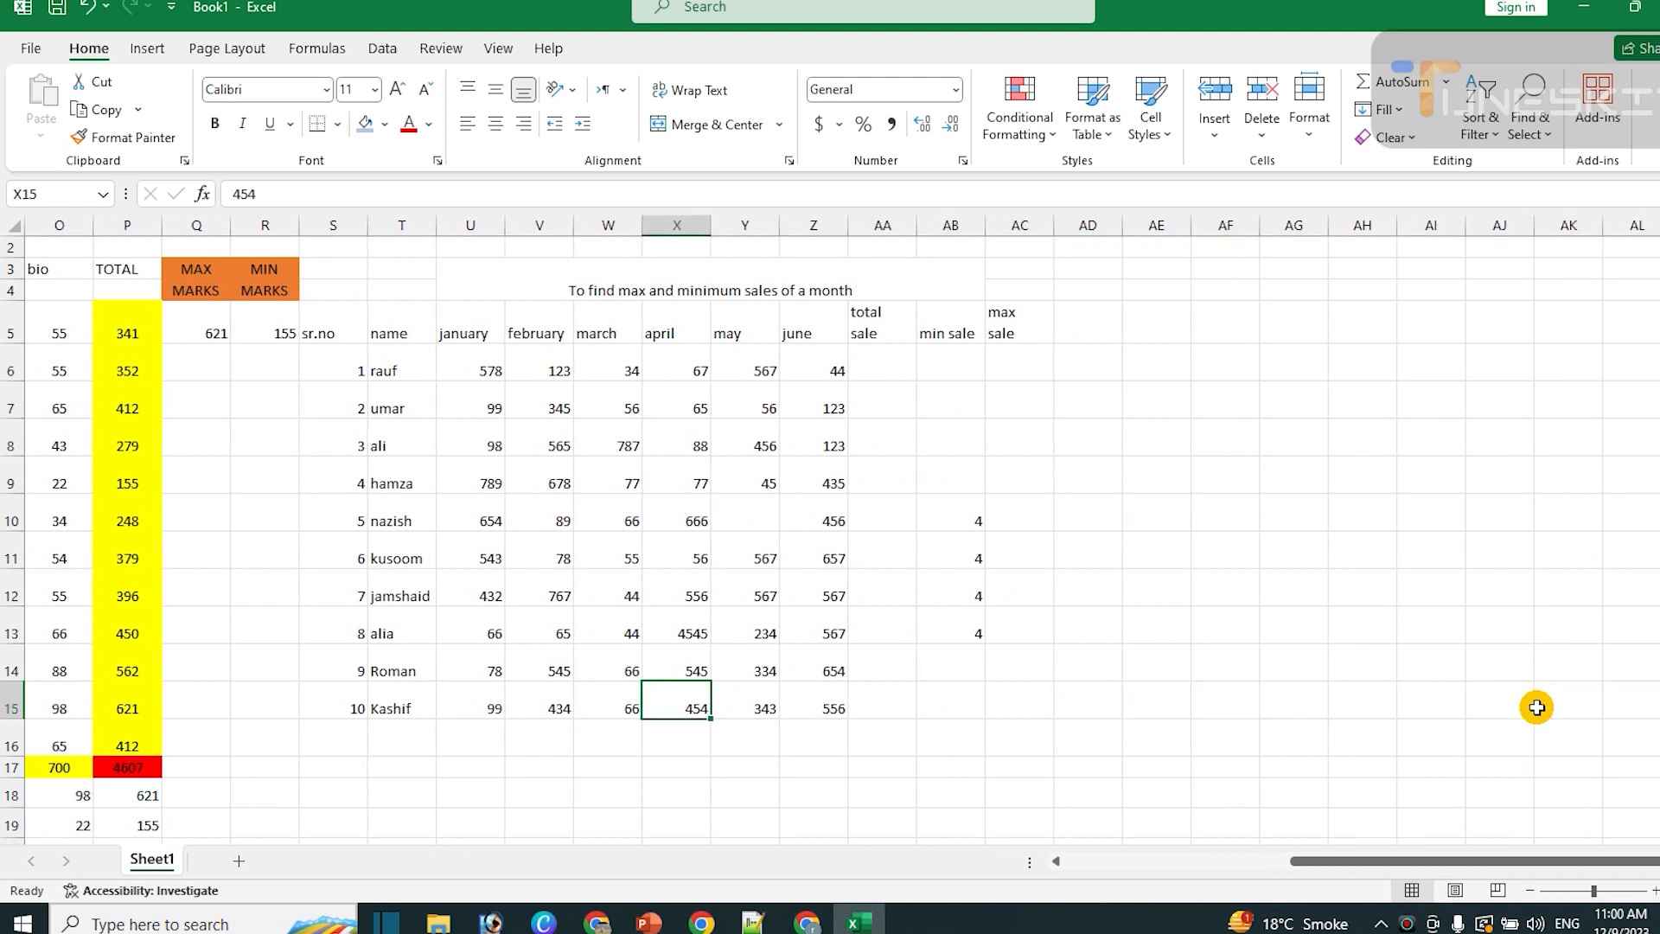
Center the serial numbers in S6:S15 horizontally and vertically, and make them bold at font size 14
key("Up")
key("Up")
key("Up")
key("Up")
key("Up")
key("Up")
key("Up")
key("Up")
key("Up")
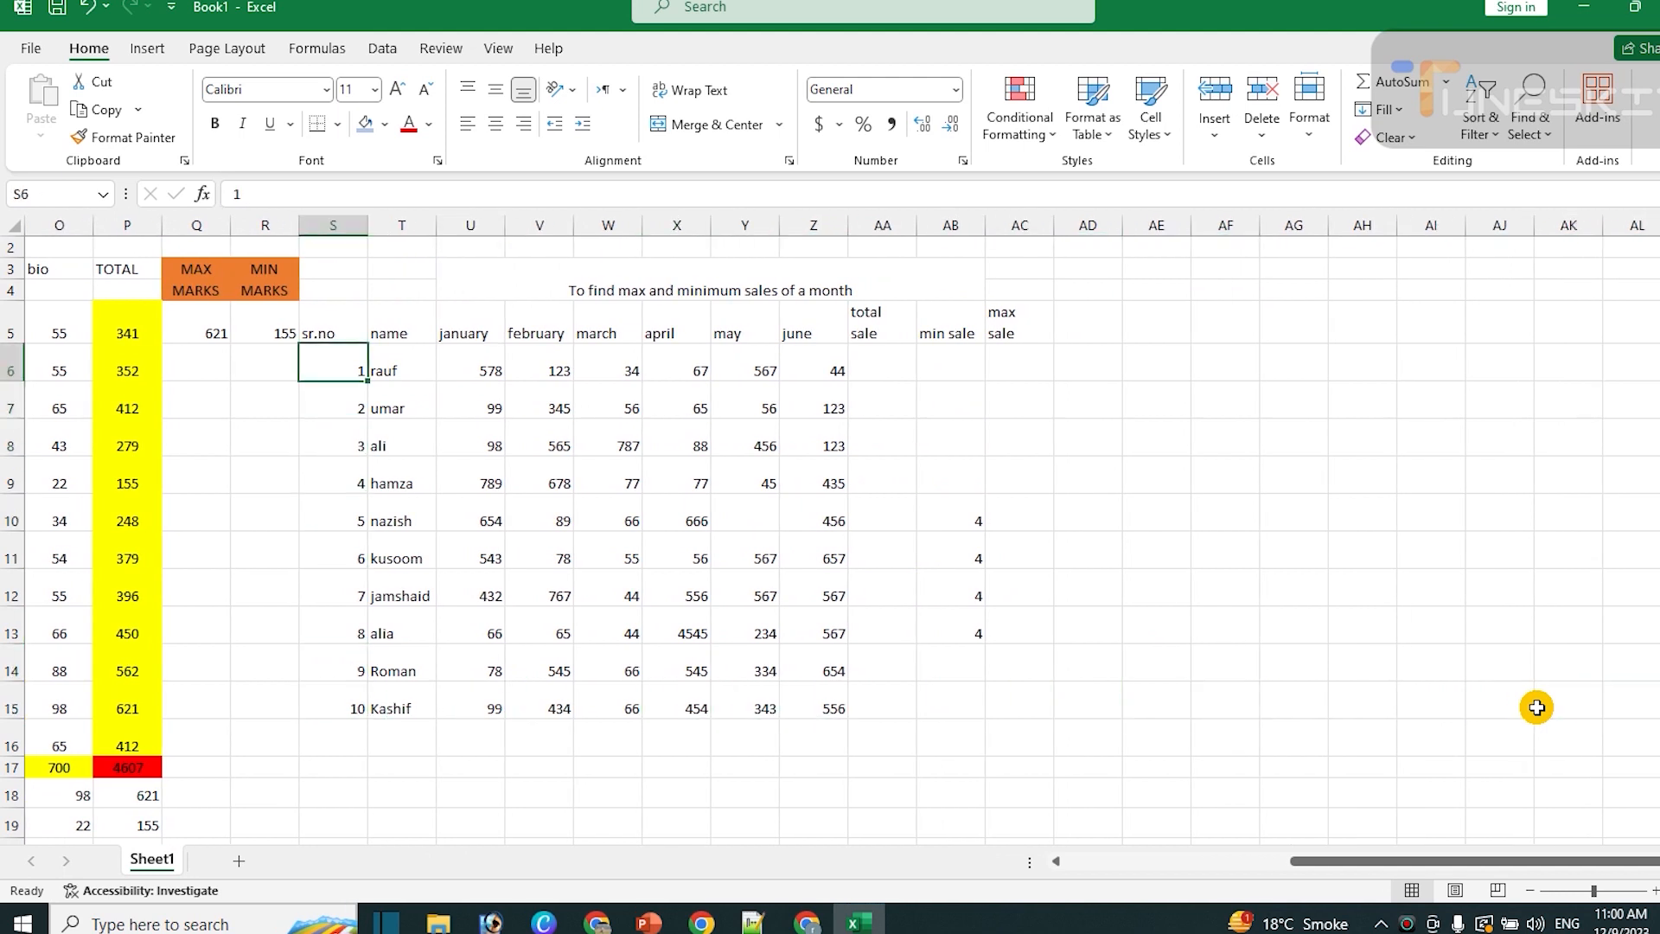
key("shift+Down")
key("shift+Down")
key("shift+Down")
key("shift+Down")
key("shift+Down")
key("shift+Down")
key("shift+Down")
key("shift+Down")
key("shift+Down")
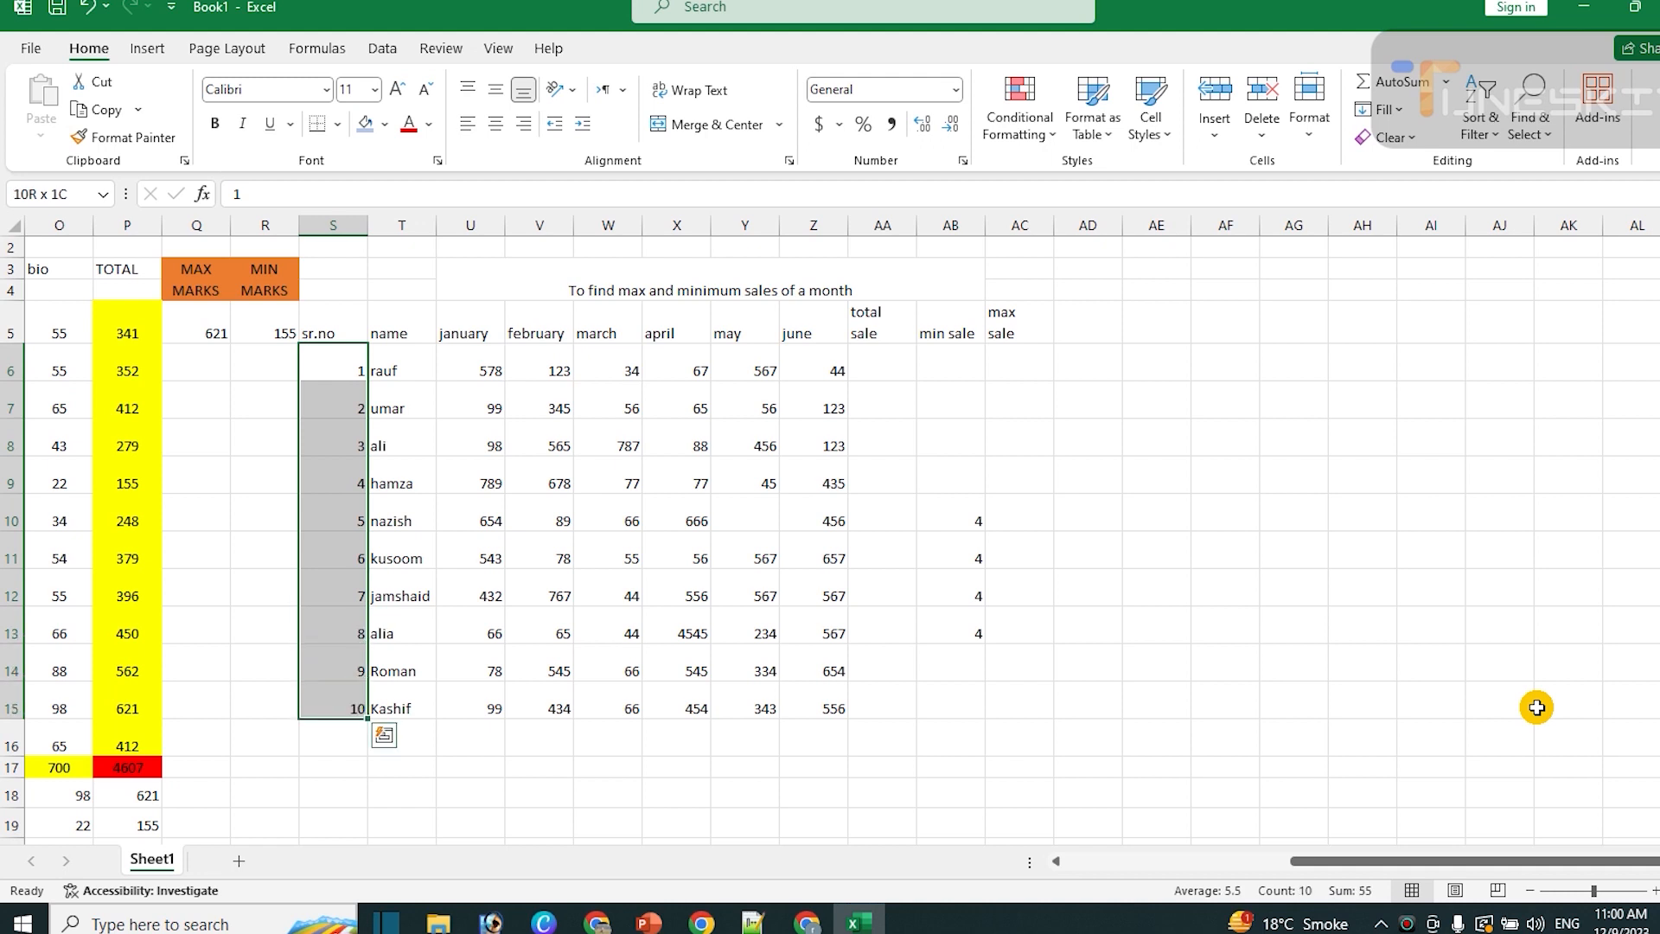
left_click(497, 120)
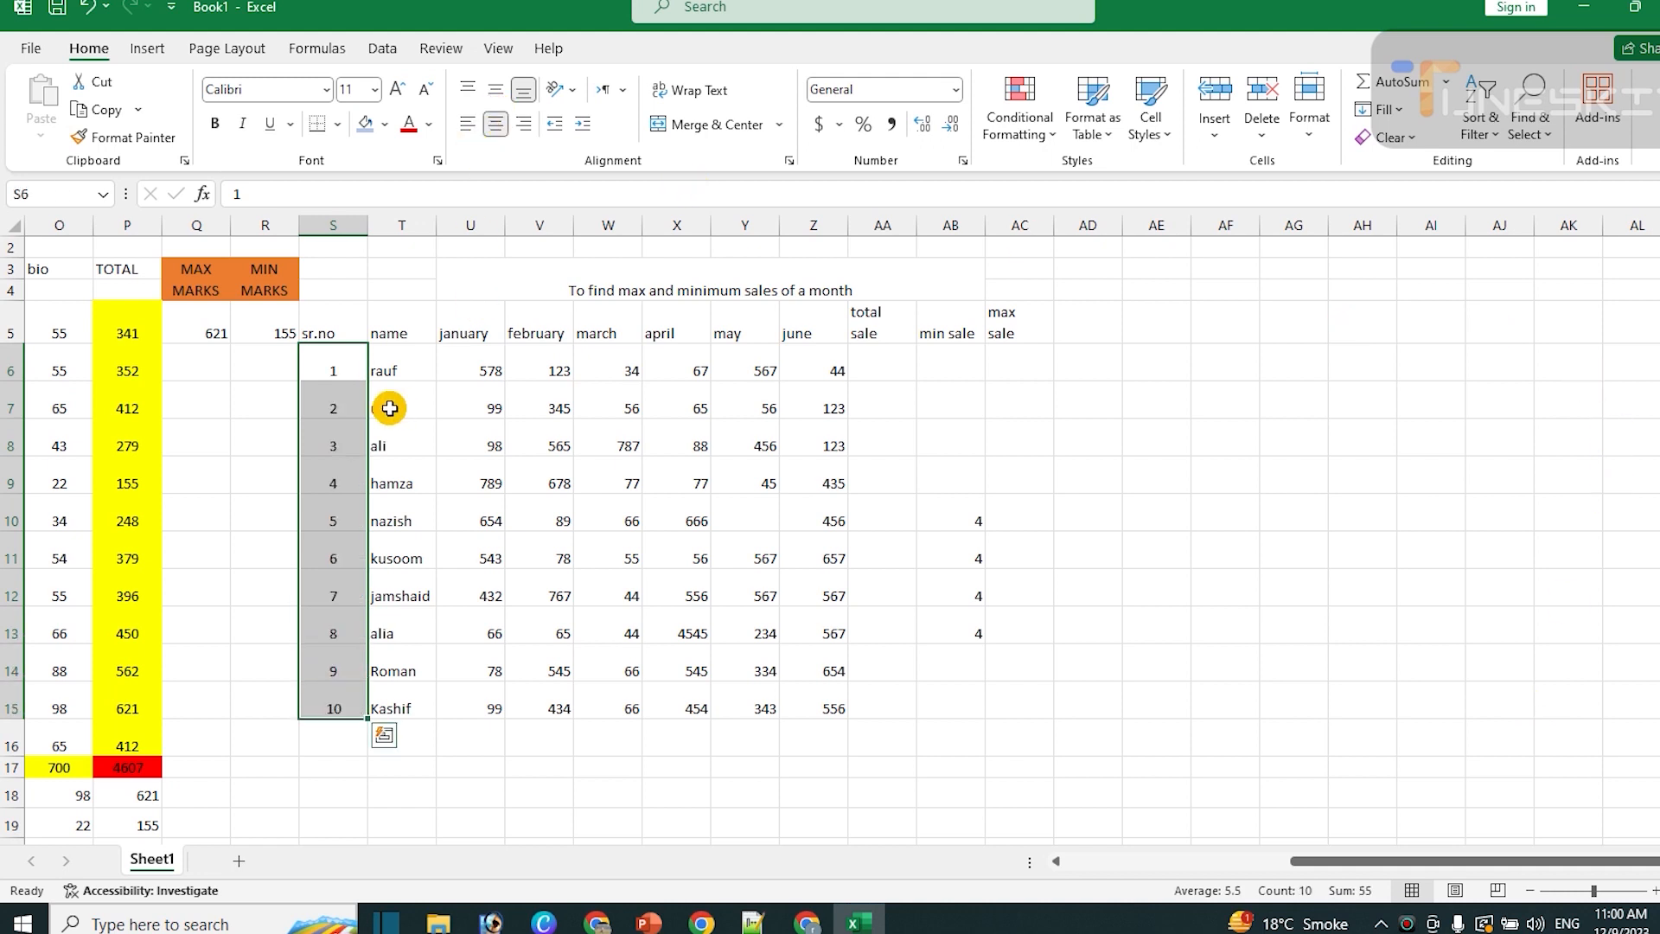
left_click(489, 95)
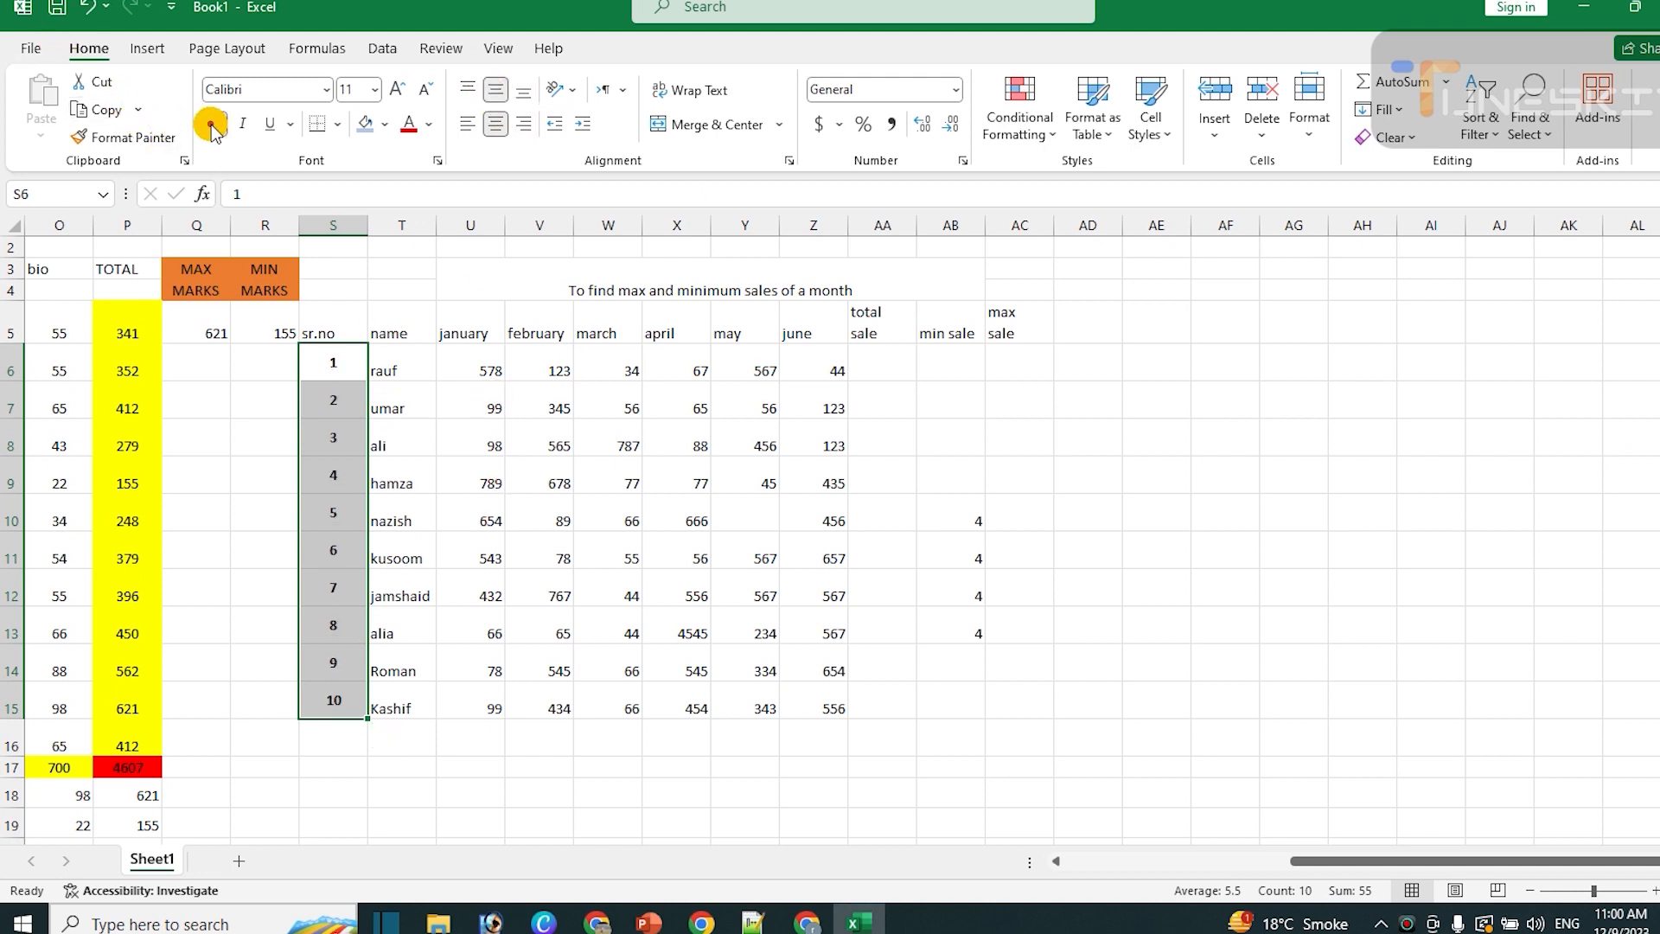
left_click(397, 90)
left_click(397, 90)
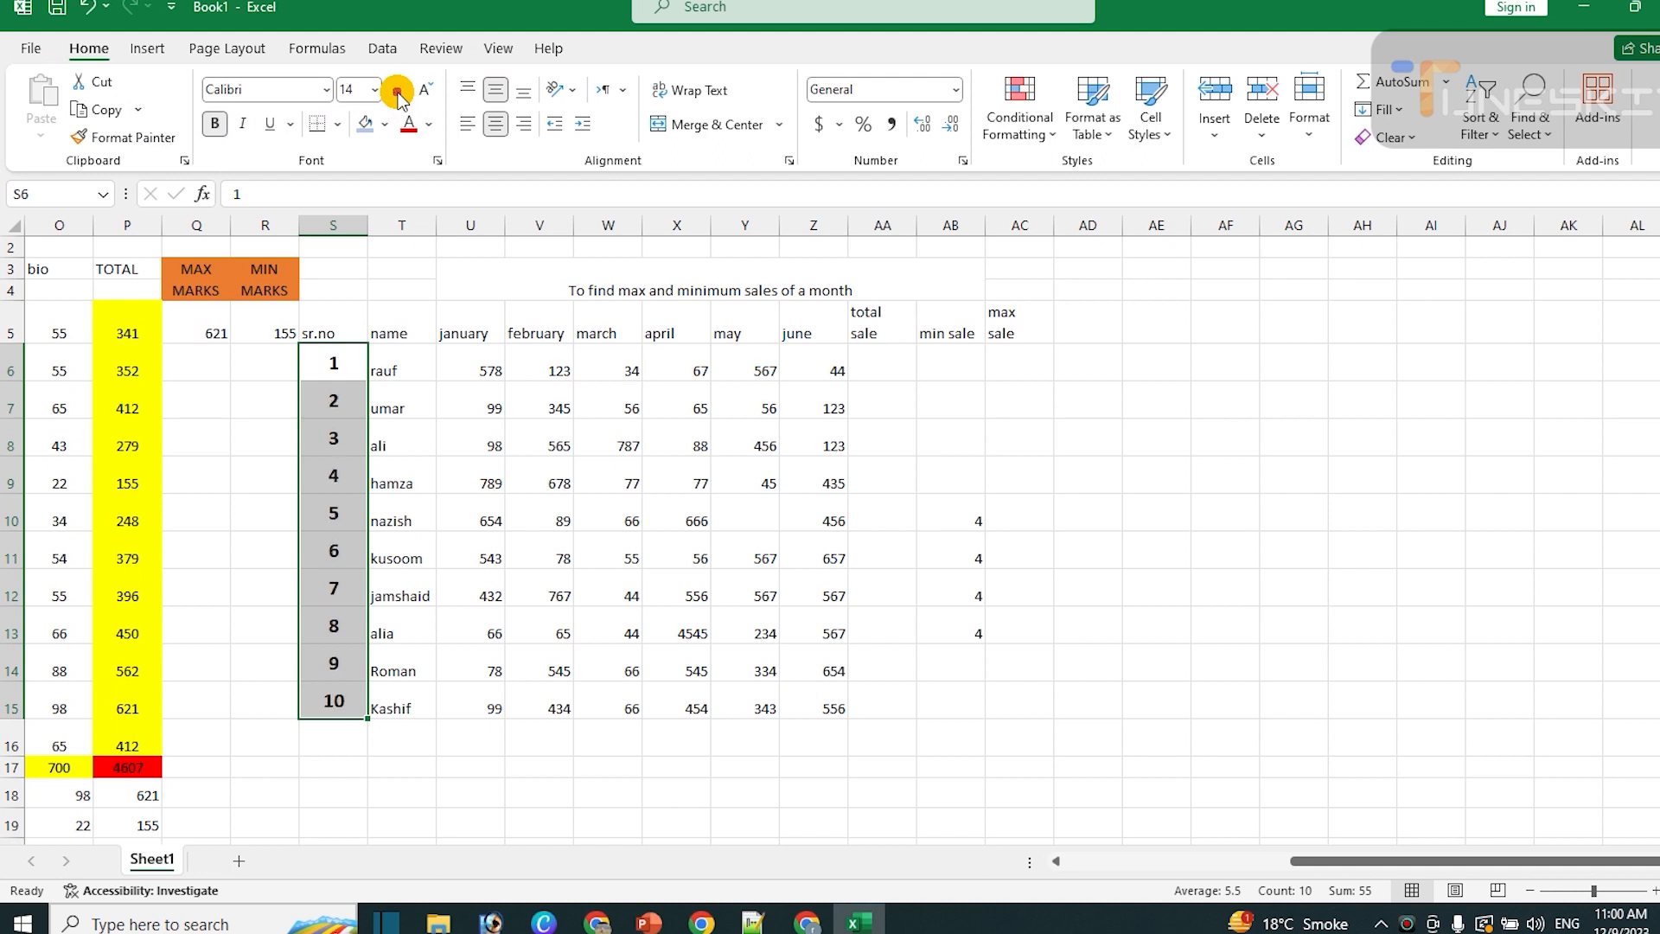
Enter =SUM(U6:Z6) in cell AA6 to total the first salesperson's January to June sales
left_click(405, 362)
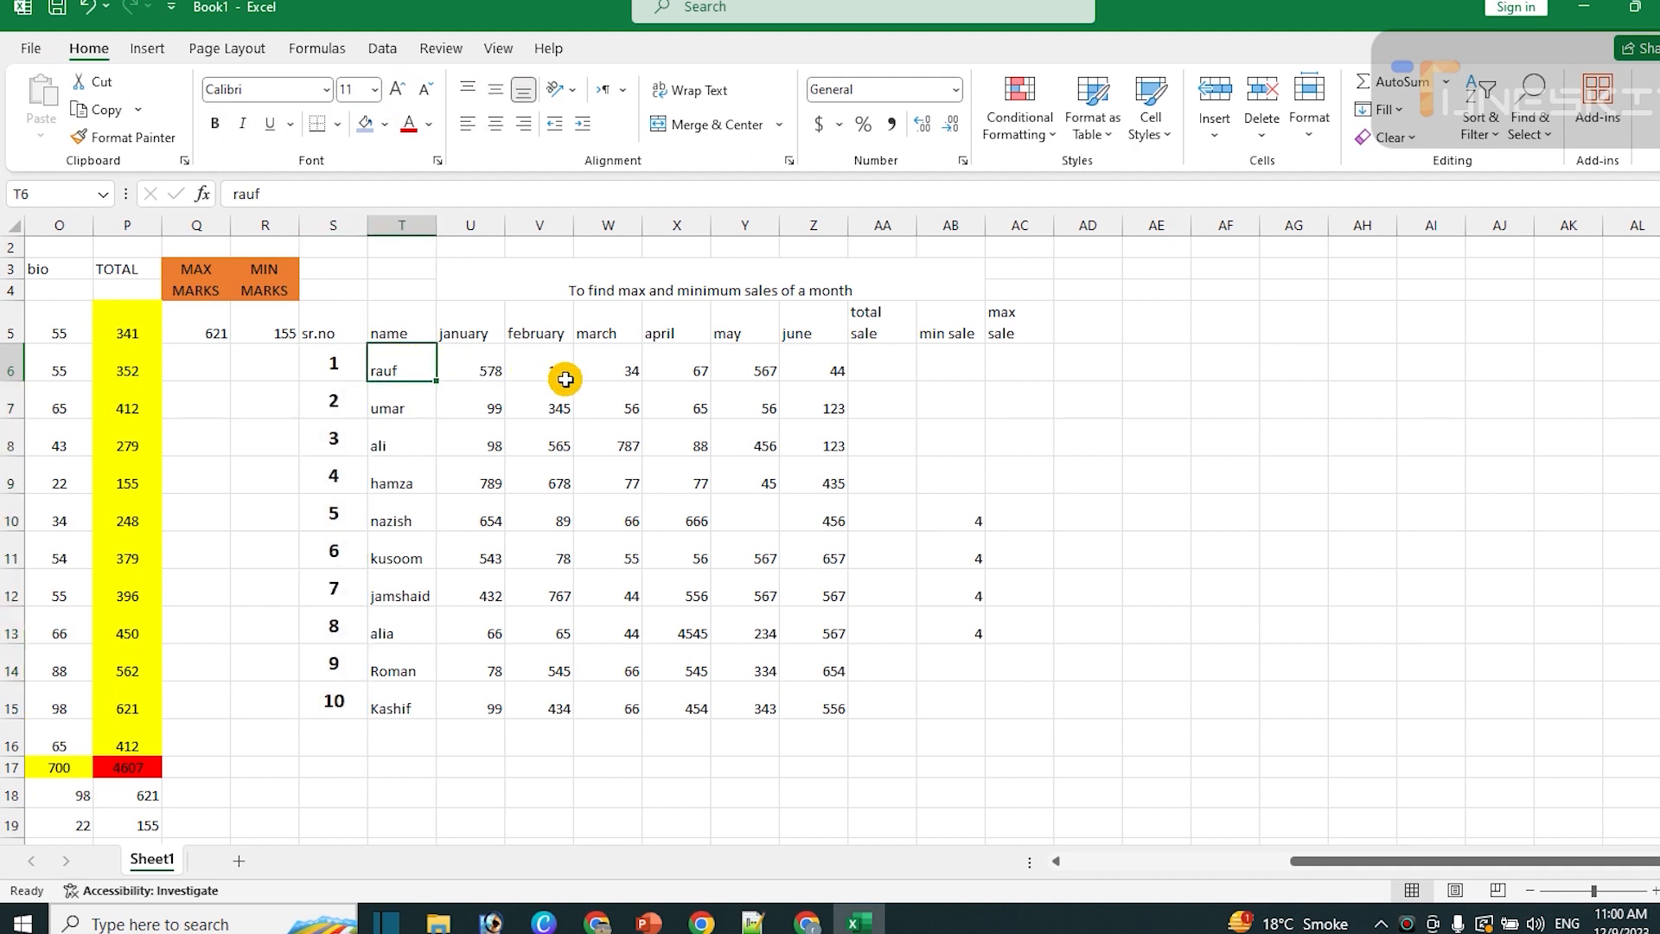
left_click(868, 360)
type("=")
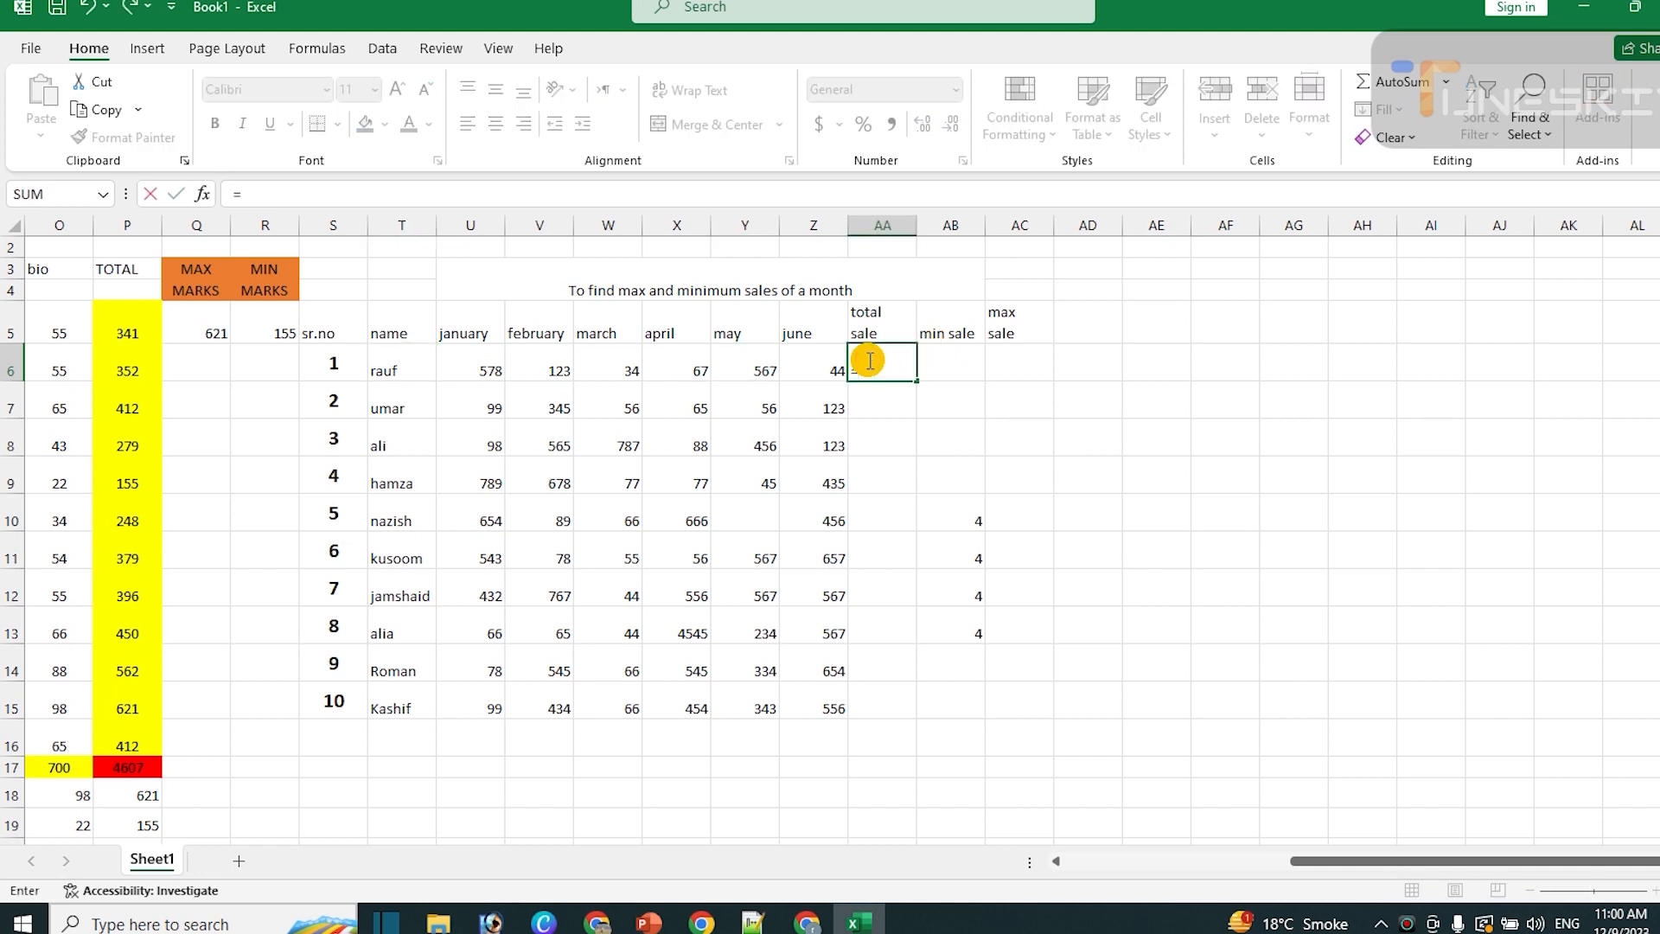
type("sum(")
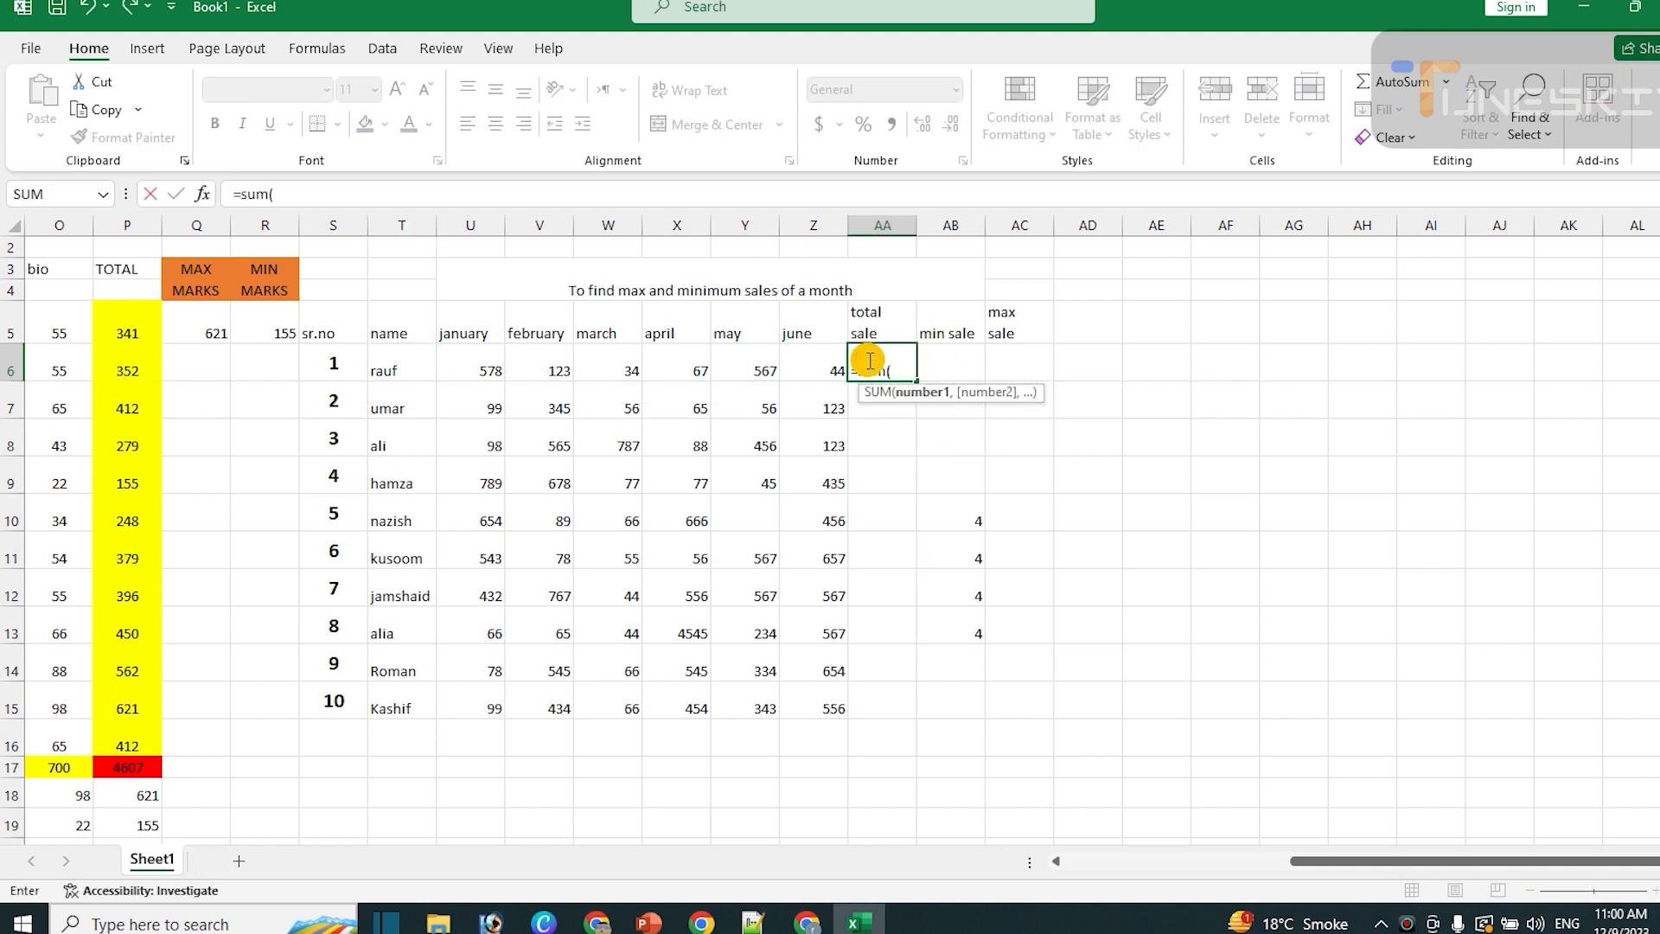
left_click_drag(471, 358, 803, 362)
type(")")
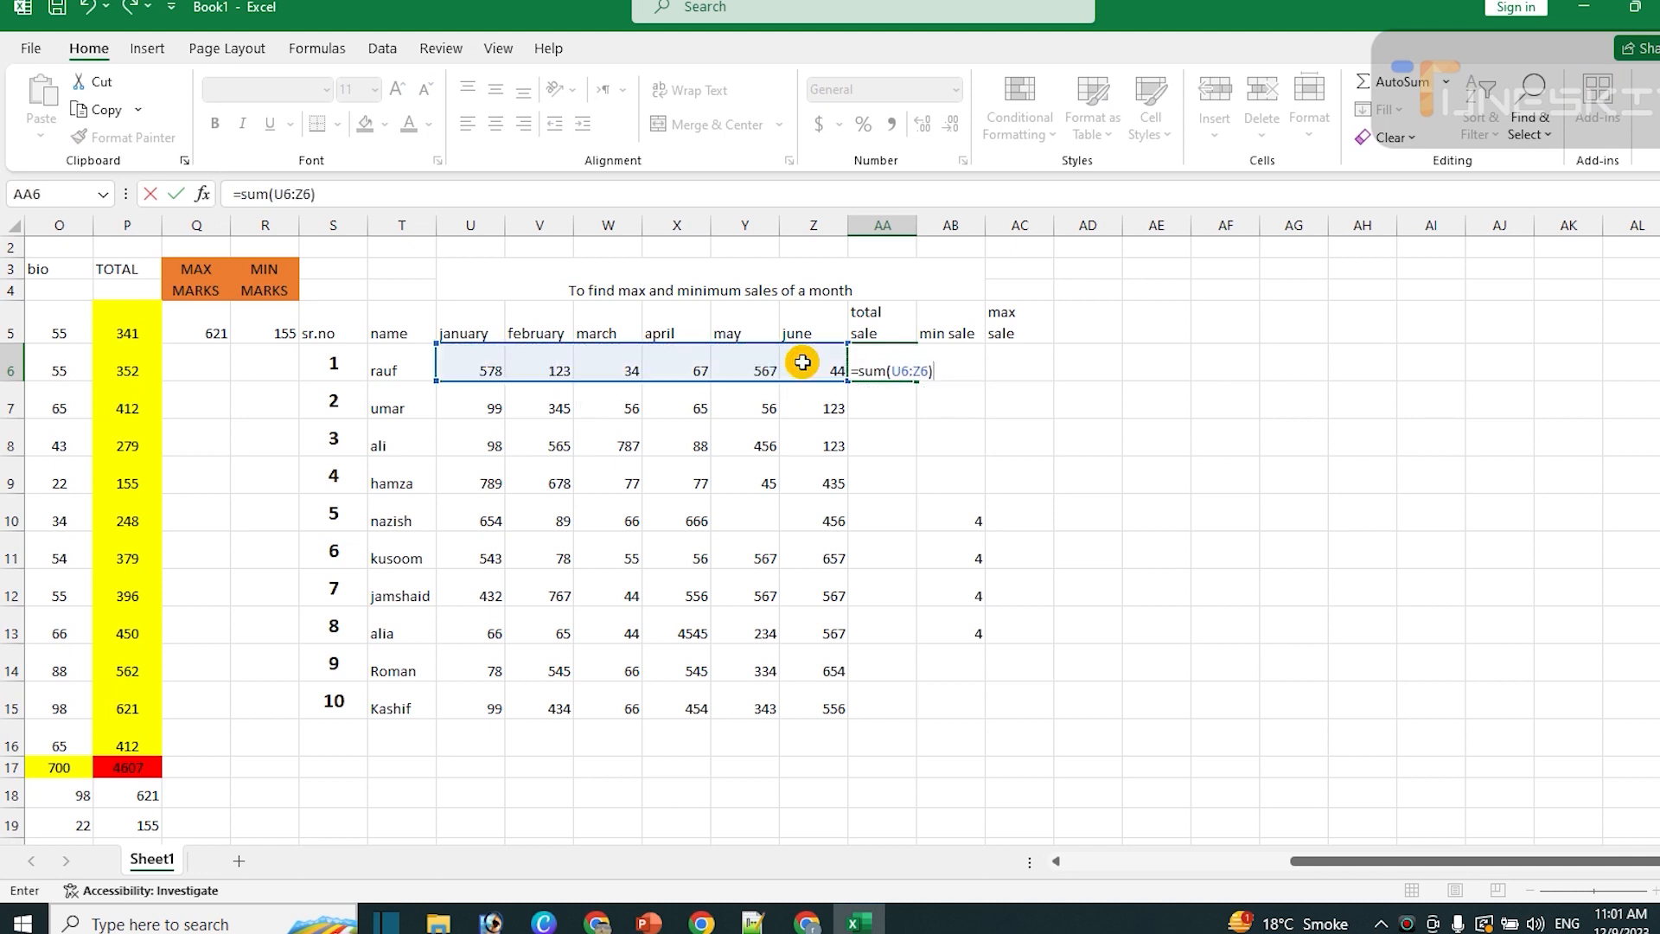
key("Return")
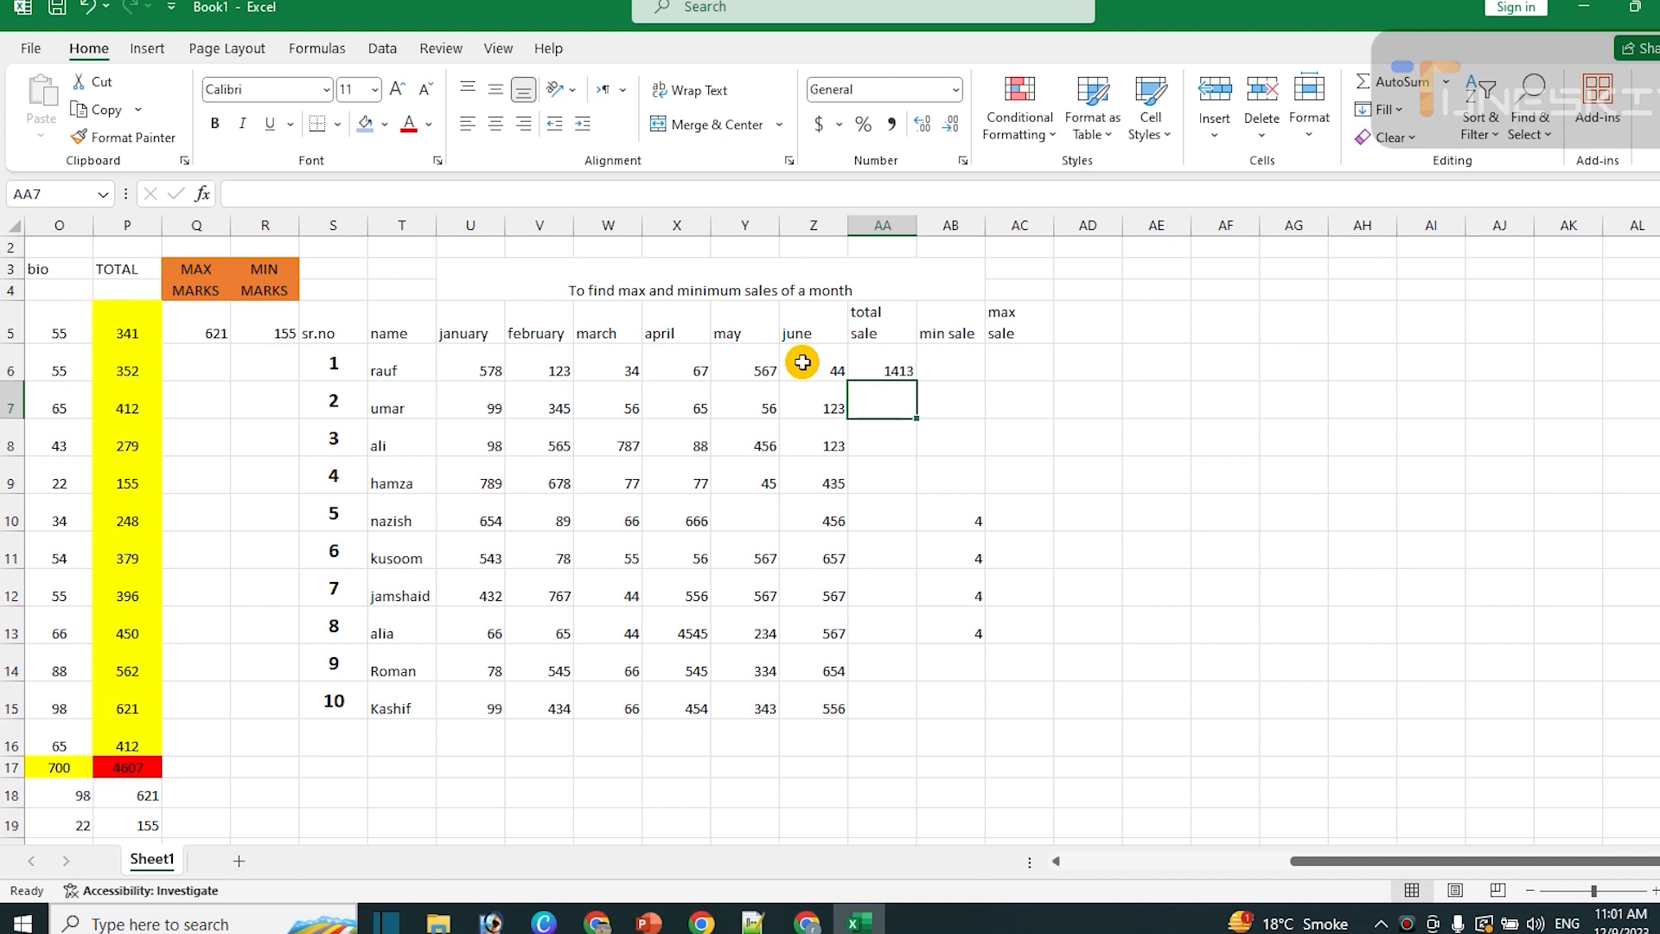
Fill the total sale formula from AA6 down to AA15
left_click(948, 363)
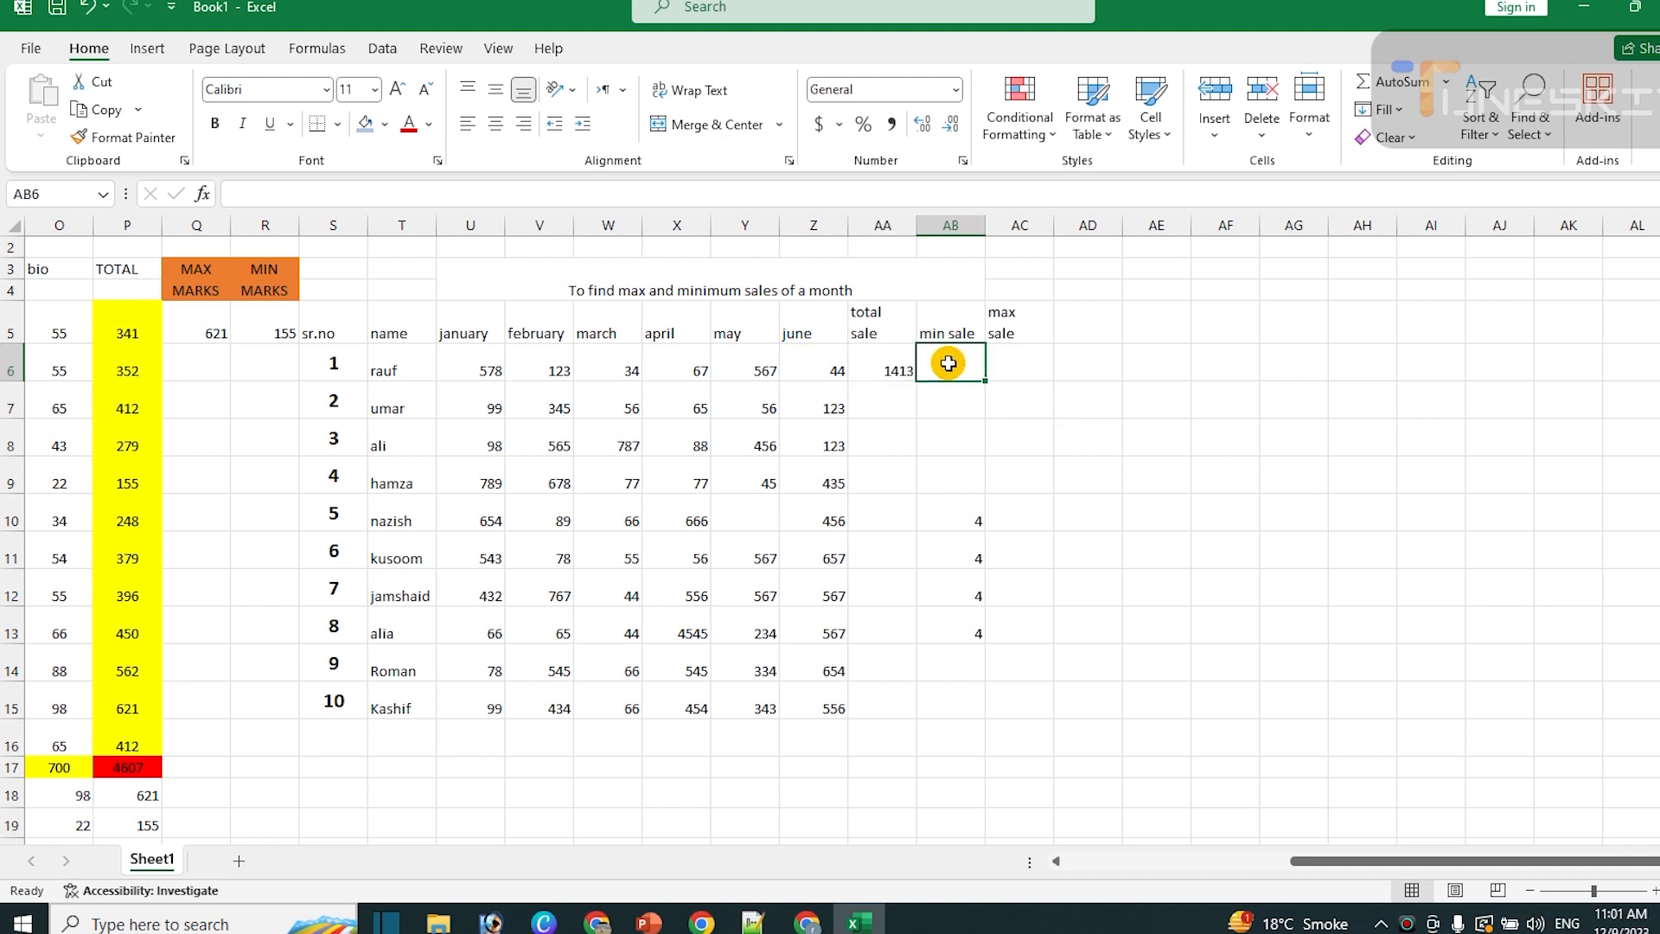
left_click(895, 358)
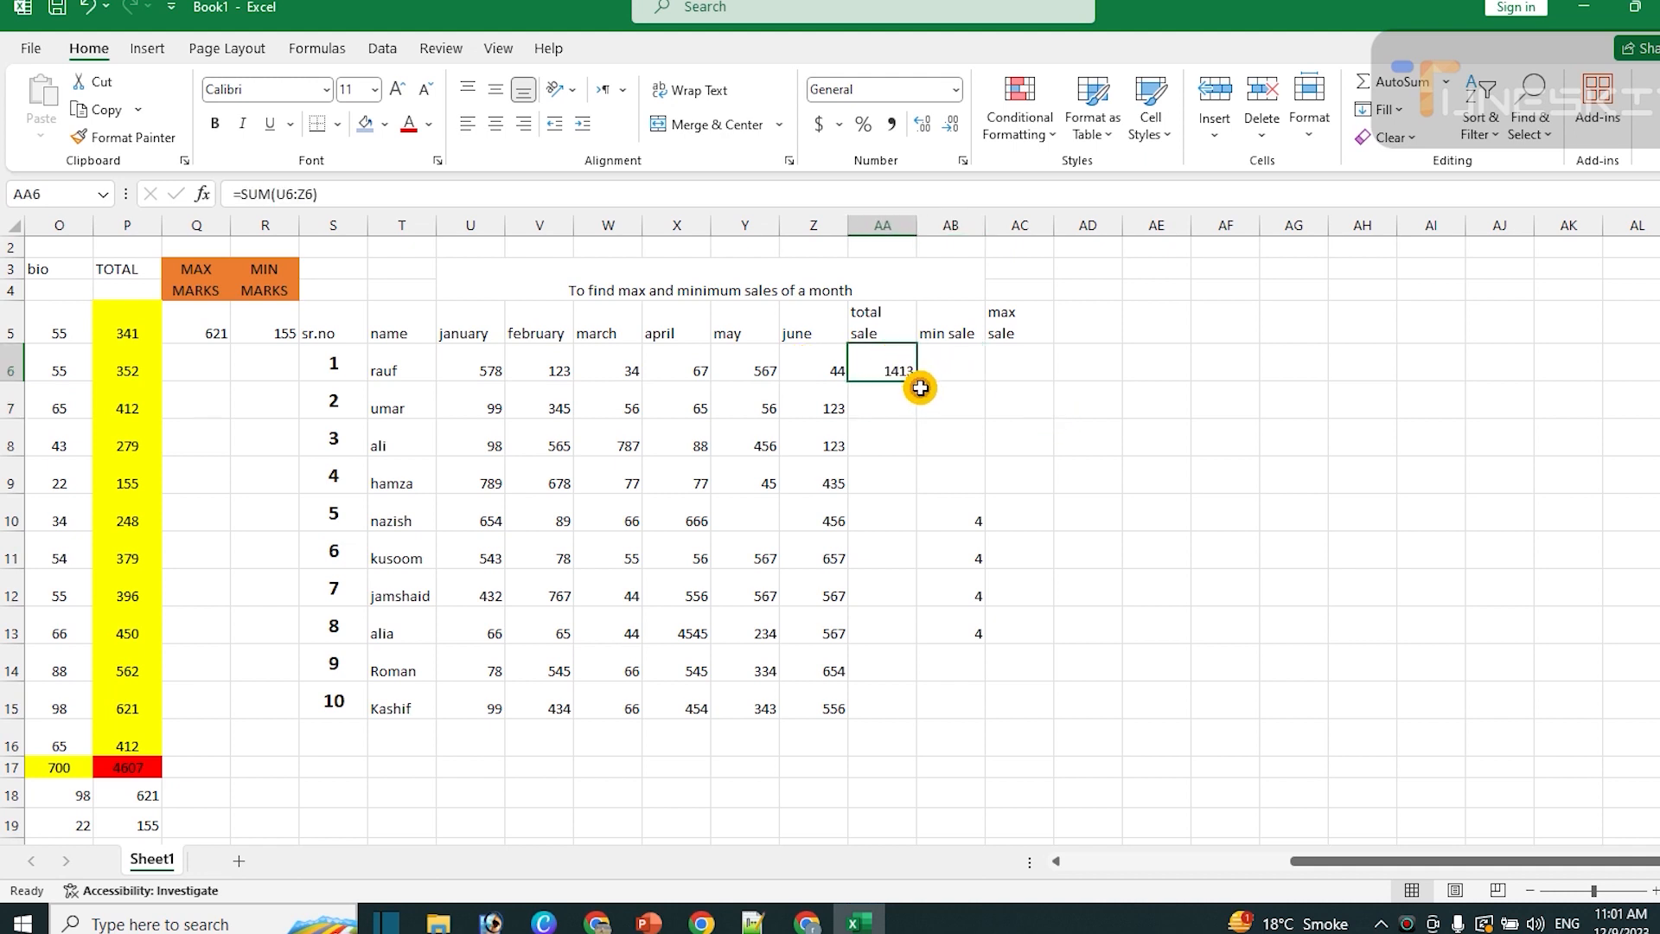
left_click_drag(916, 380, 916, 708)
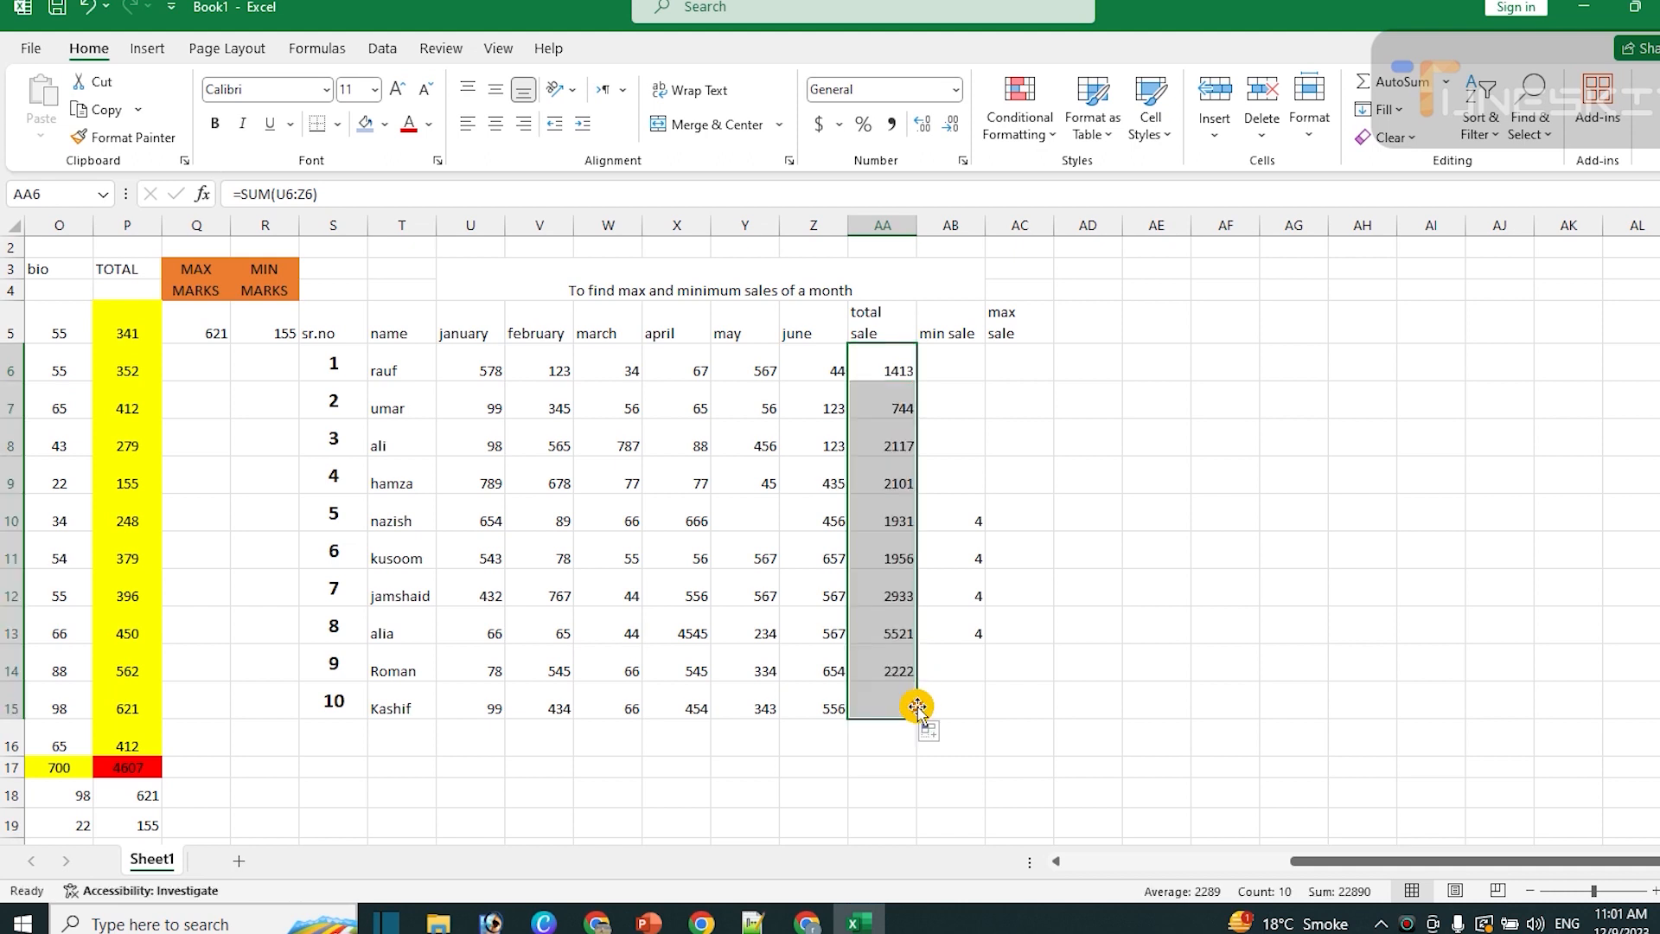
Clear the stray values from cells AB10 to AB13 in the min sale column
left_click(973, 636)
key("BackSpace")
key("Up")
key("BackSpace")
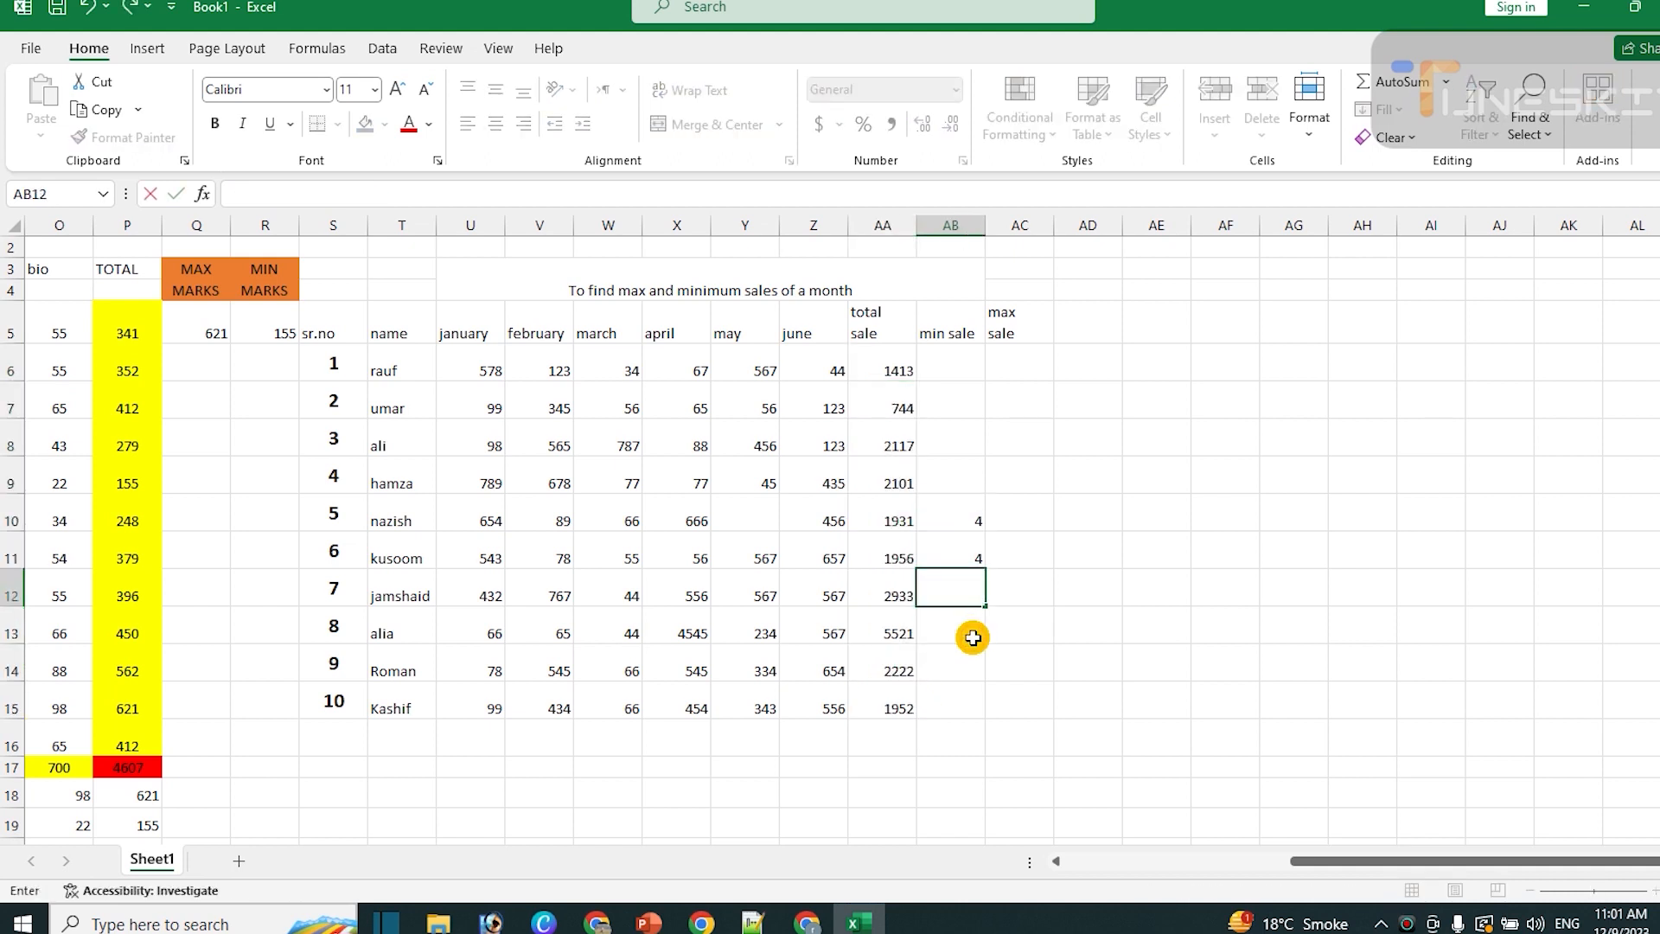
key("Up")
key("BackSpace")
key("Up")
key("BackSpace")
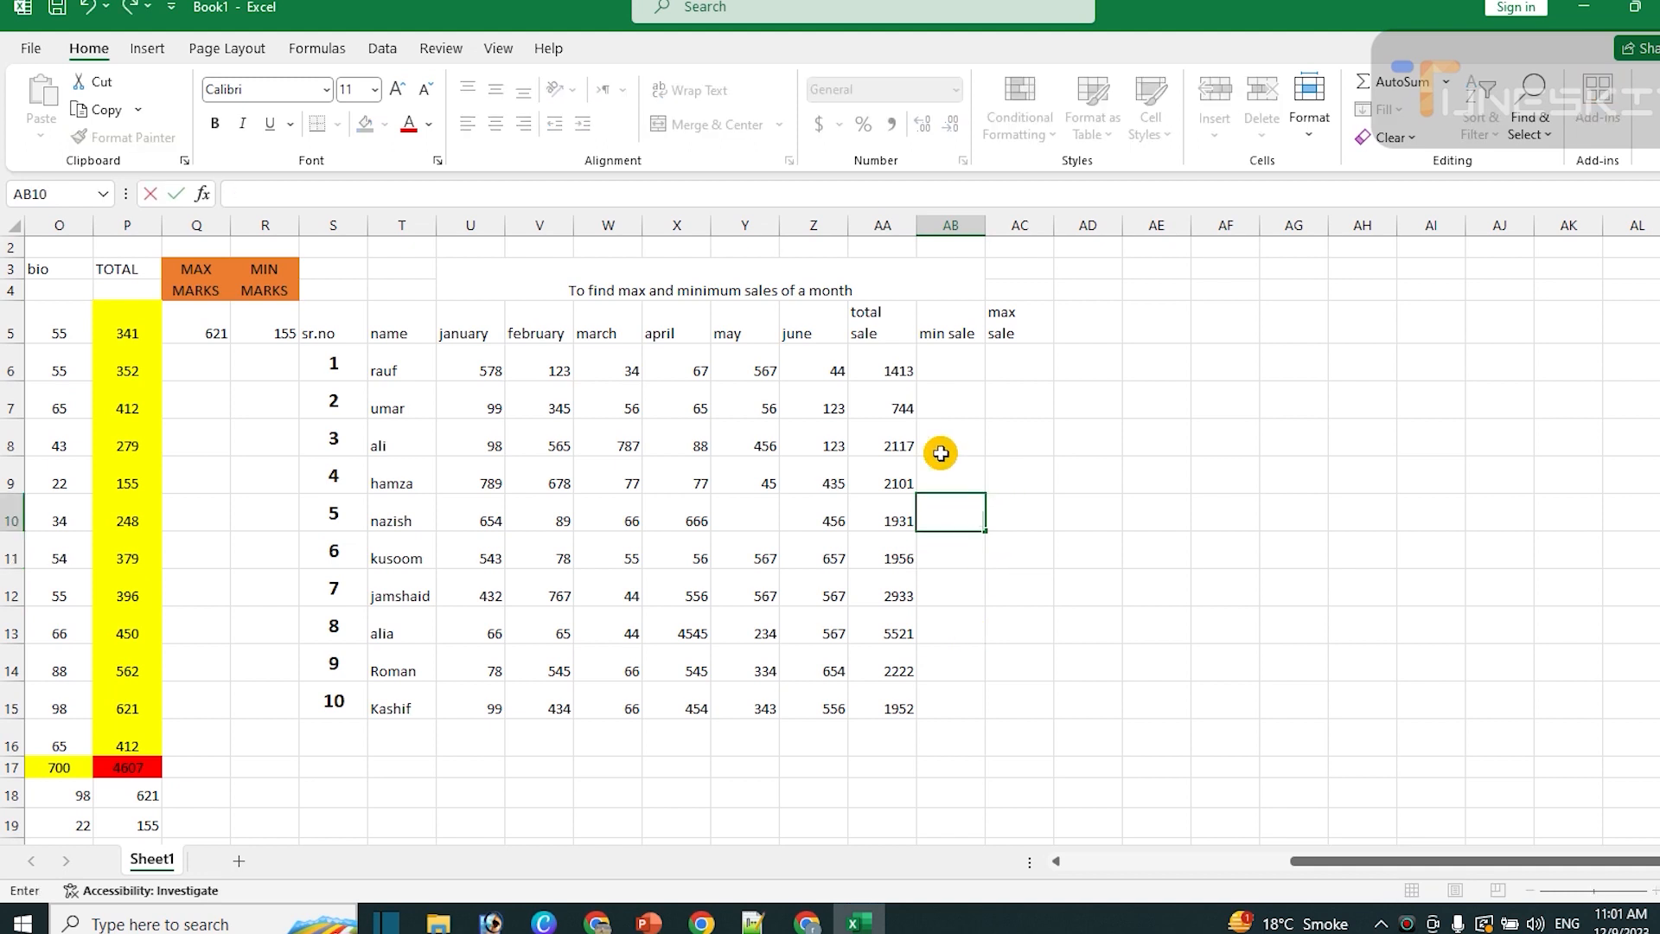
Enter =MIN(U6:Z6) in cell AB6 for the first salesperson's minimum sale and fill it down to AB15
left_click(951, 363)
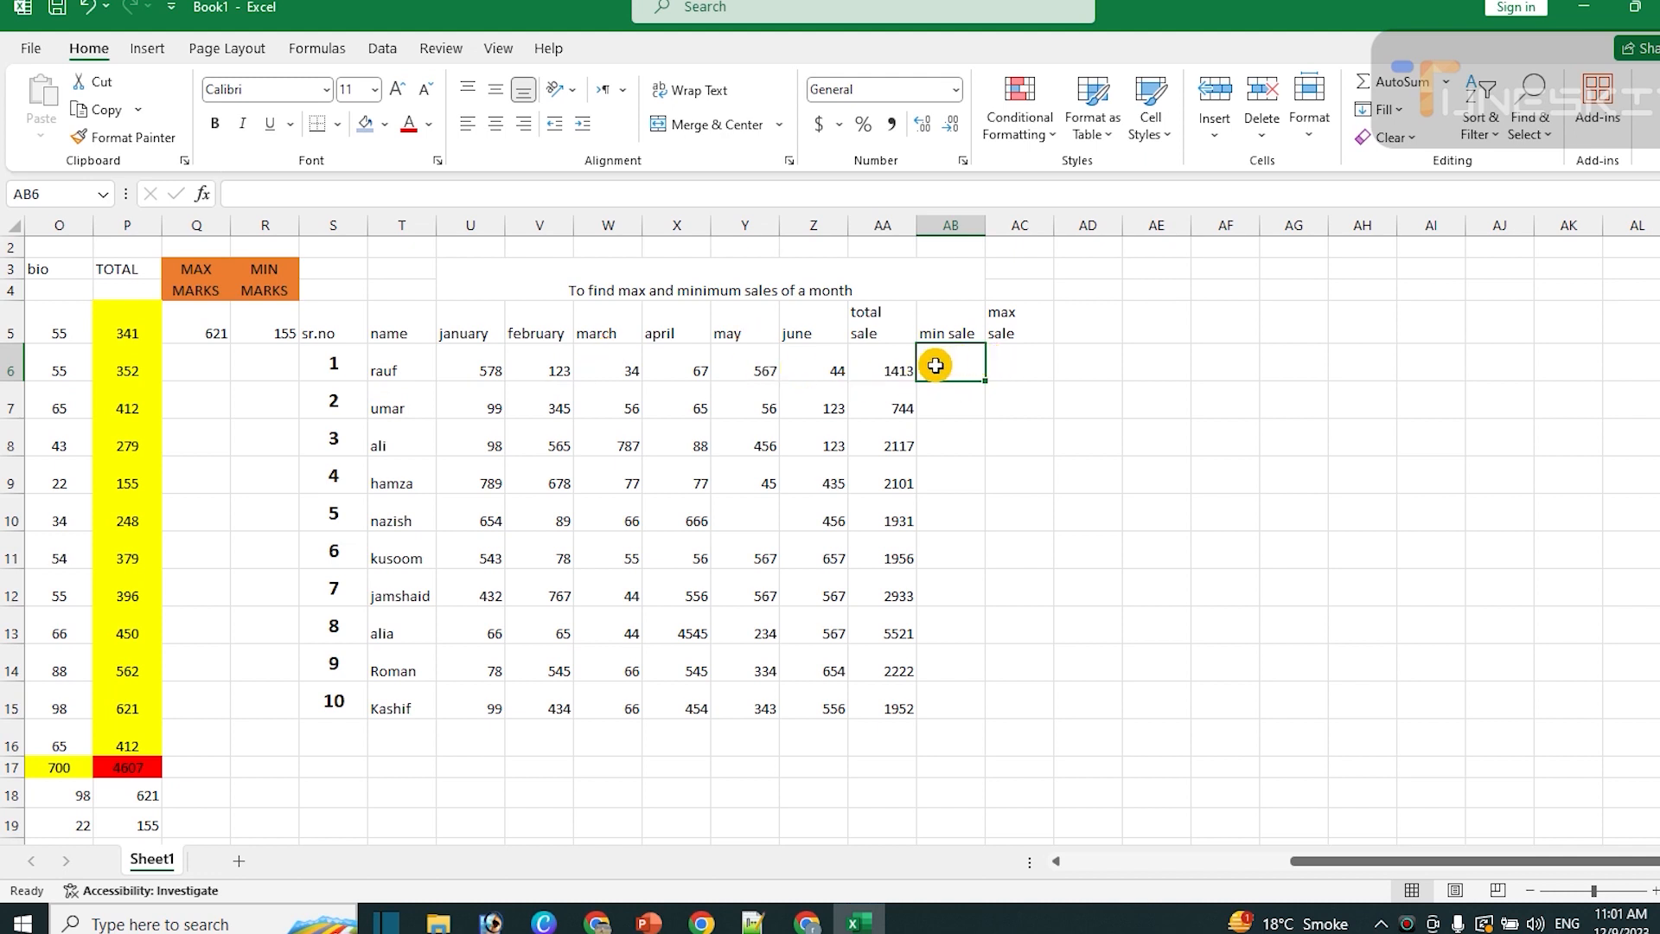
type("=min")
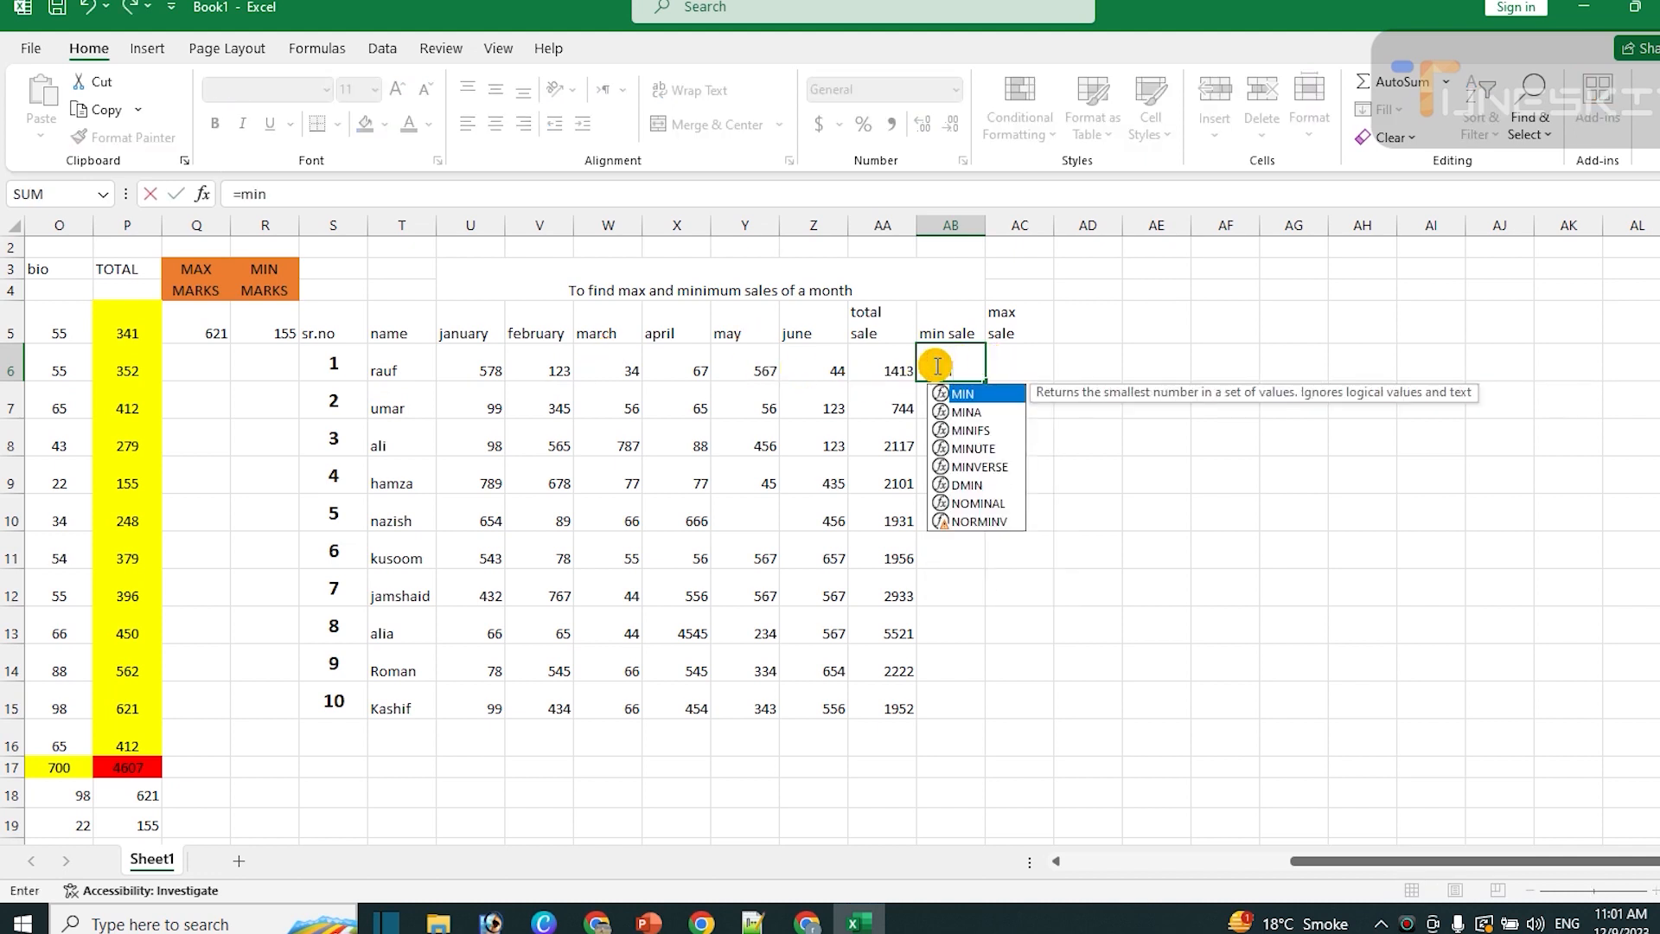
type("(")
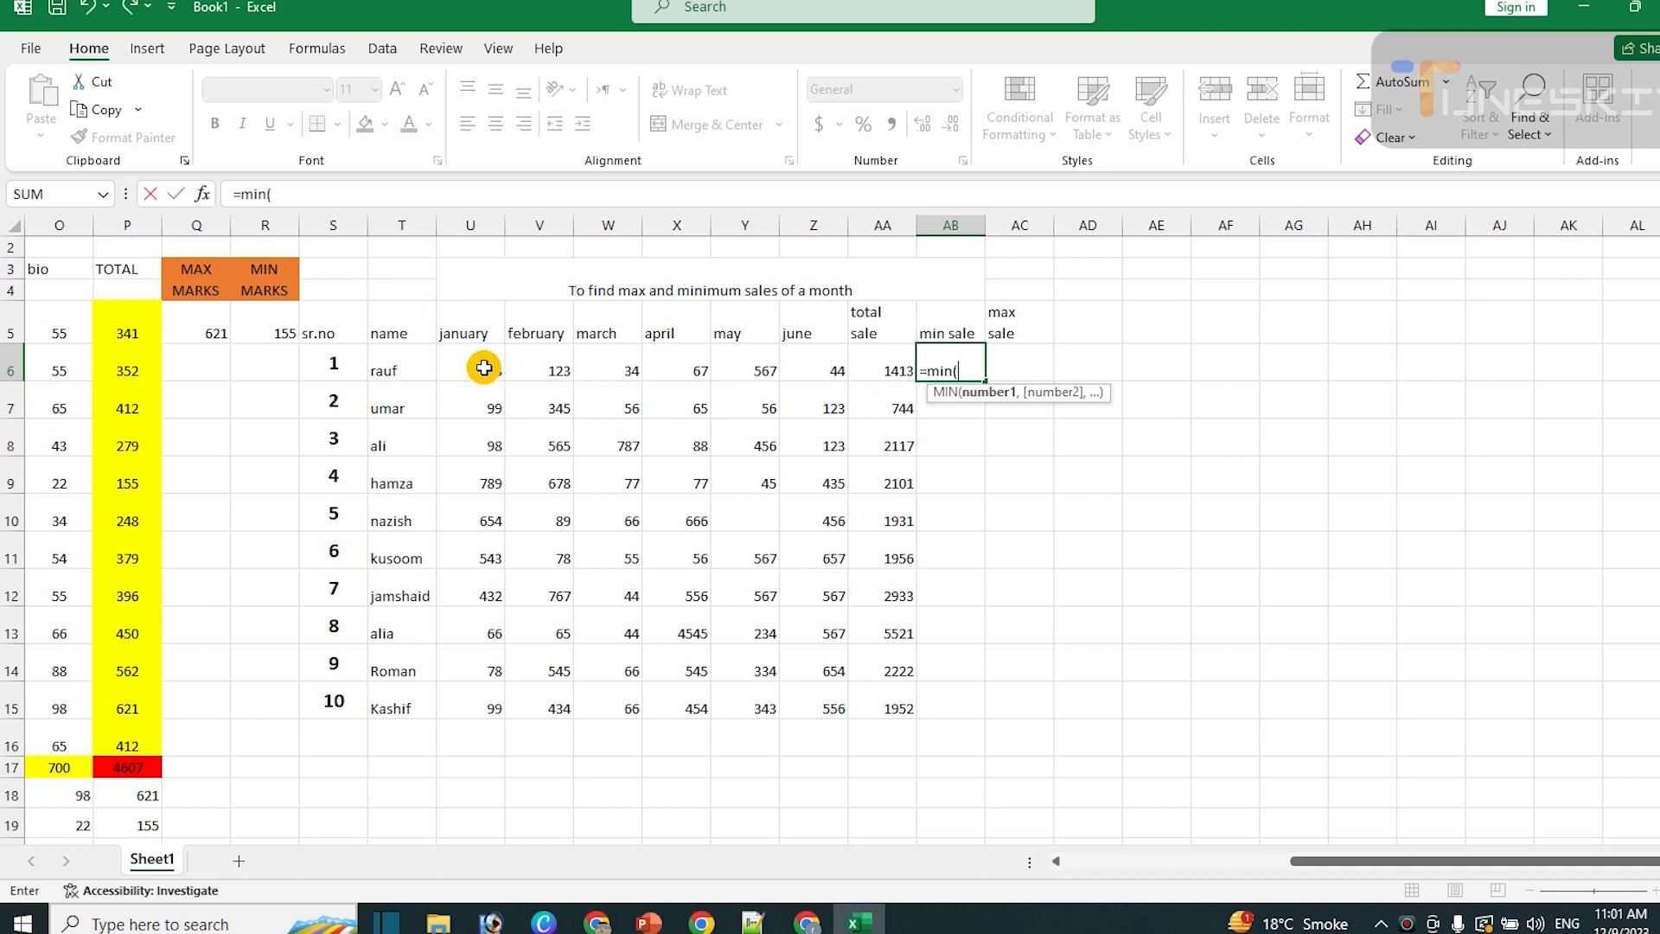
left_click(477, 370)
left_click_drag(477, 369, 807, 368)
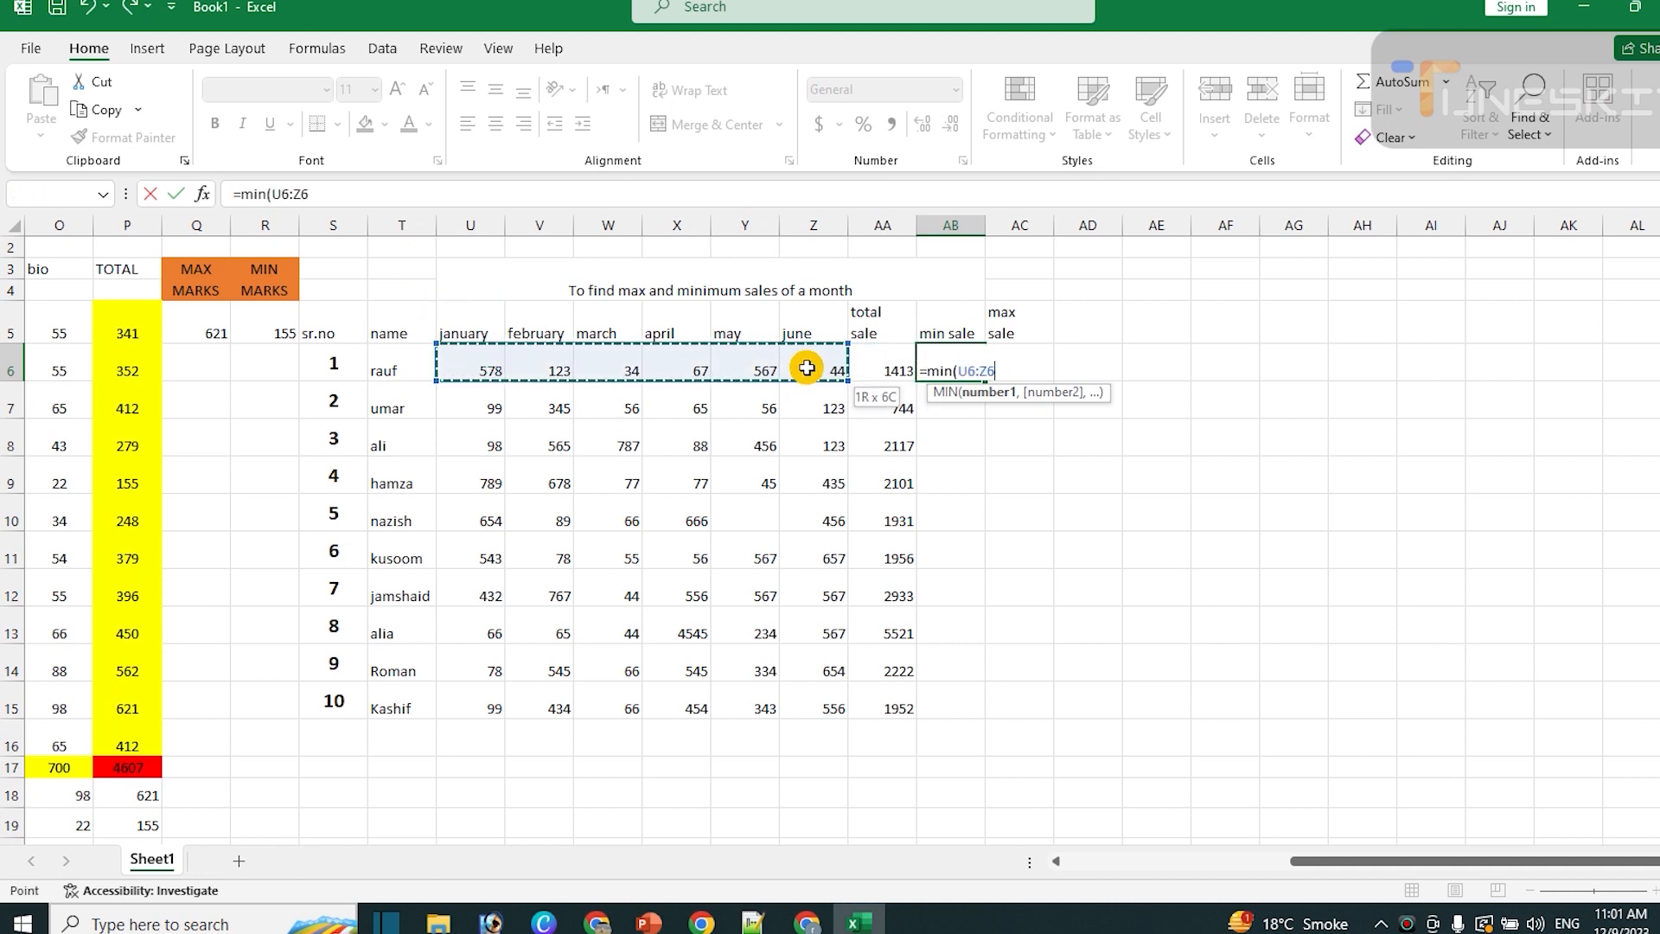
type(")")
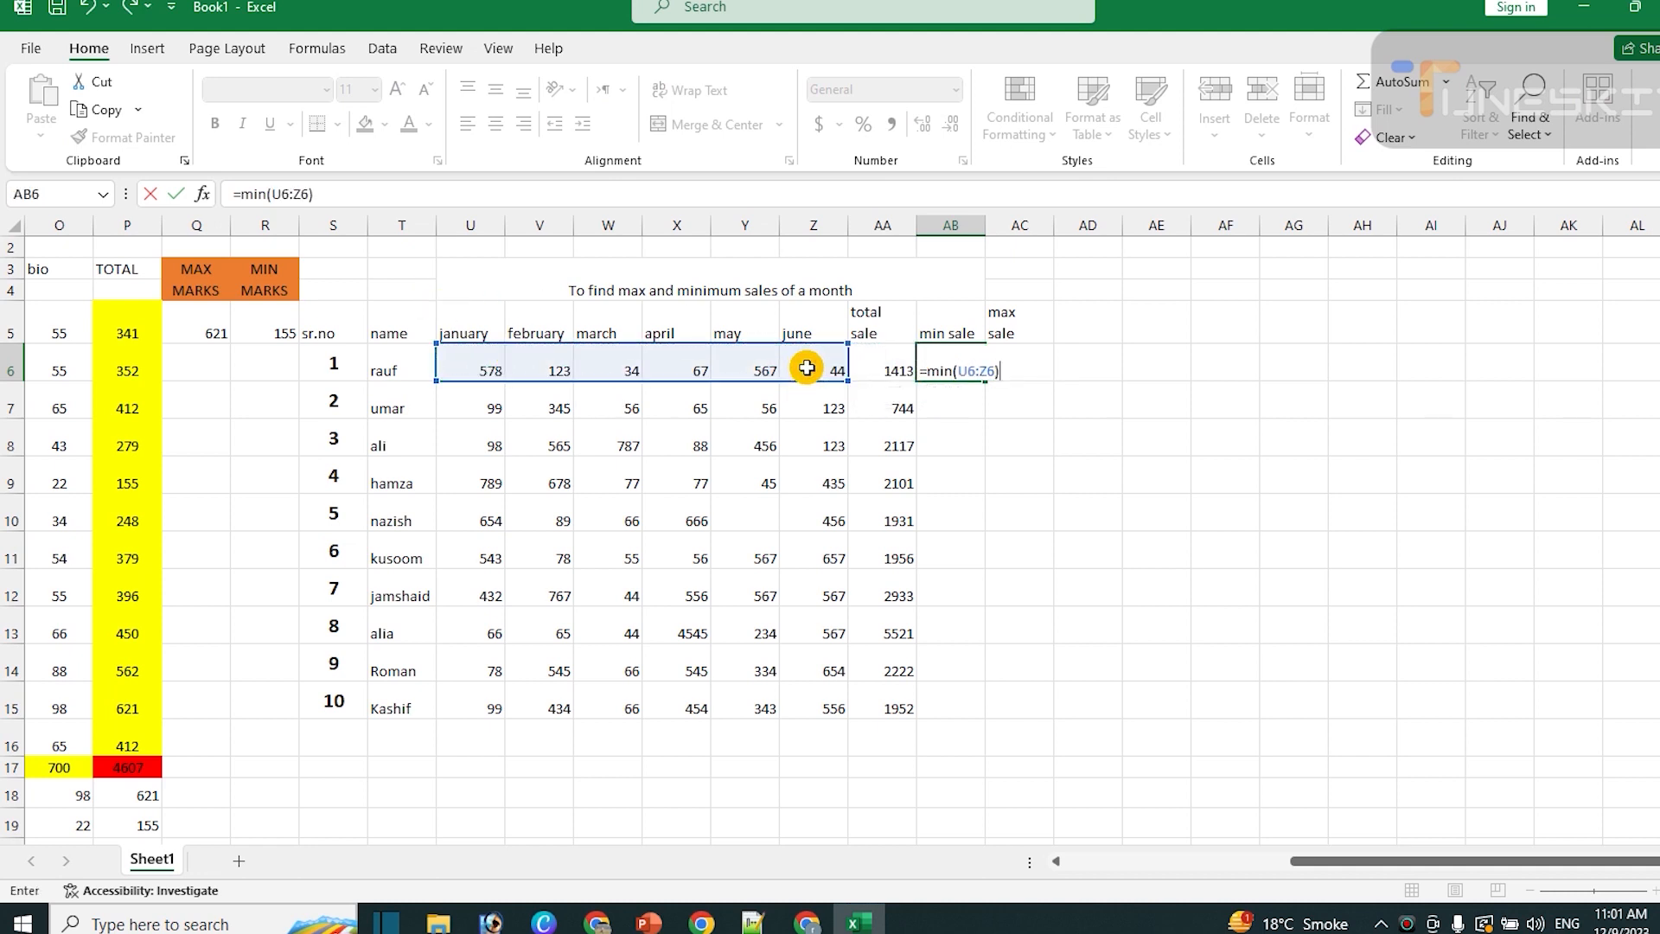
key("Return")
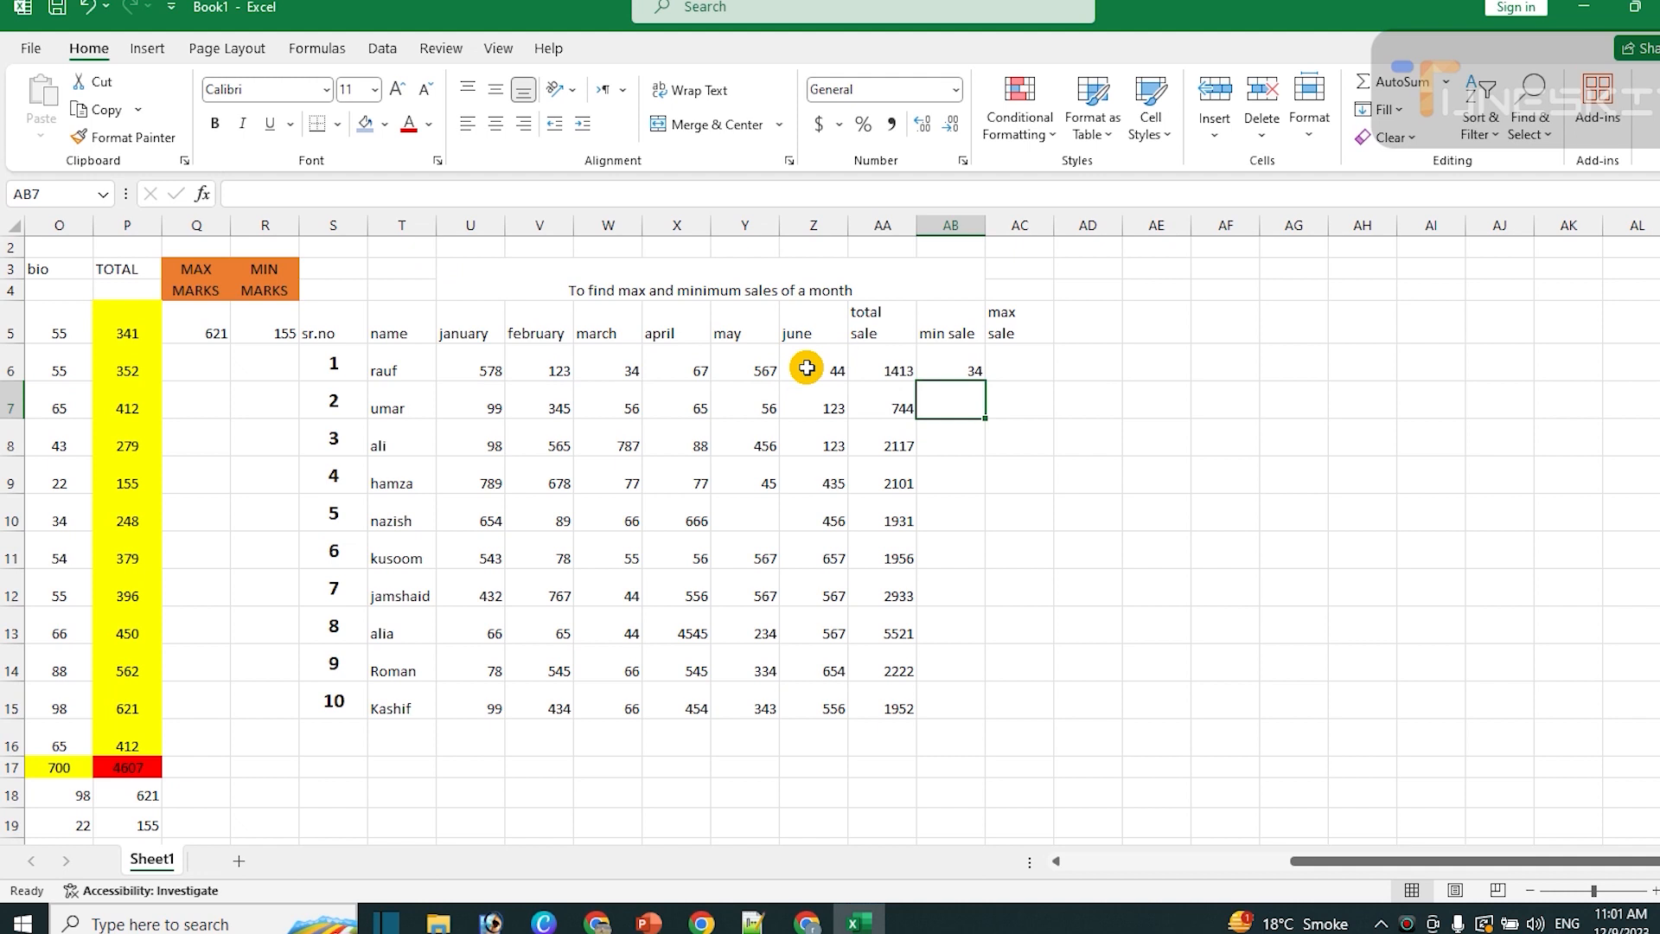
left_click(951, 361)
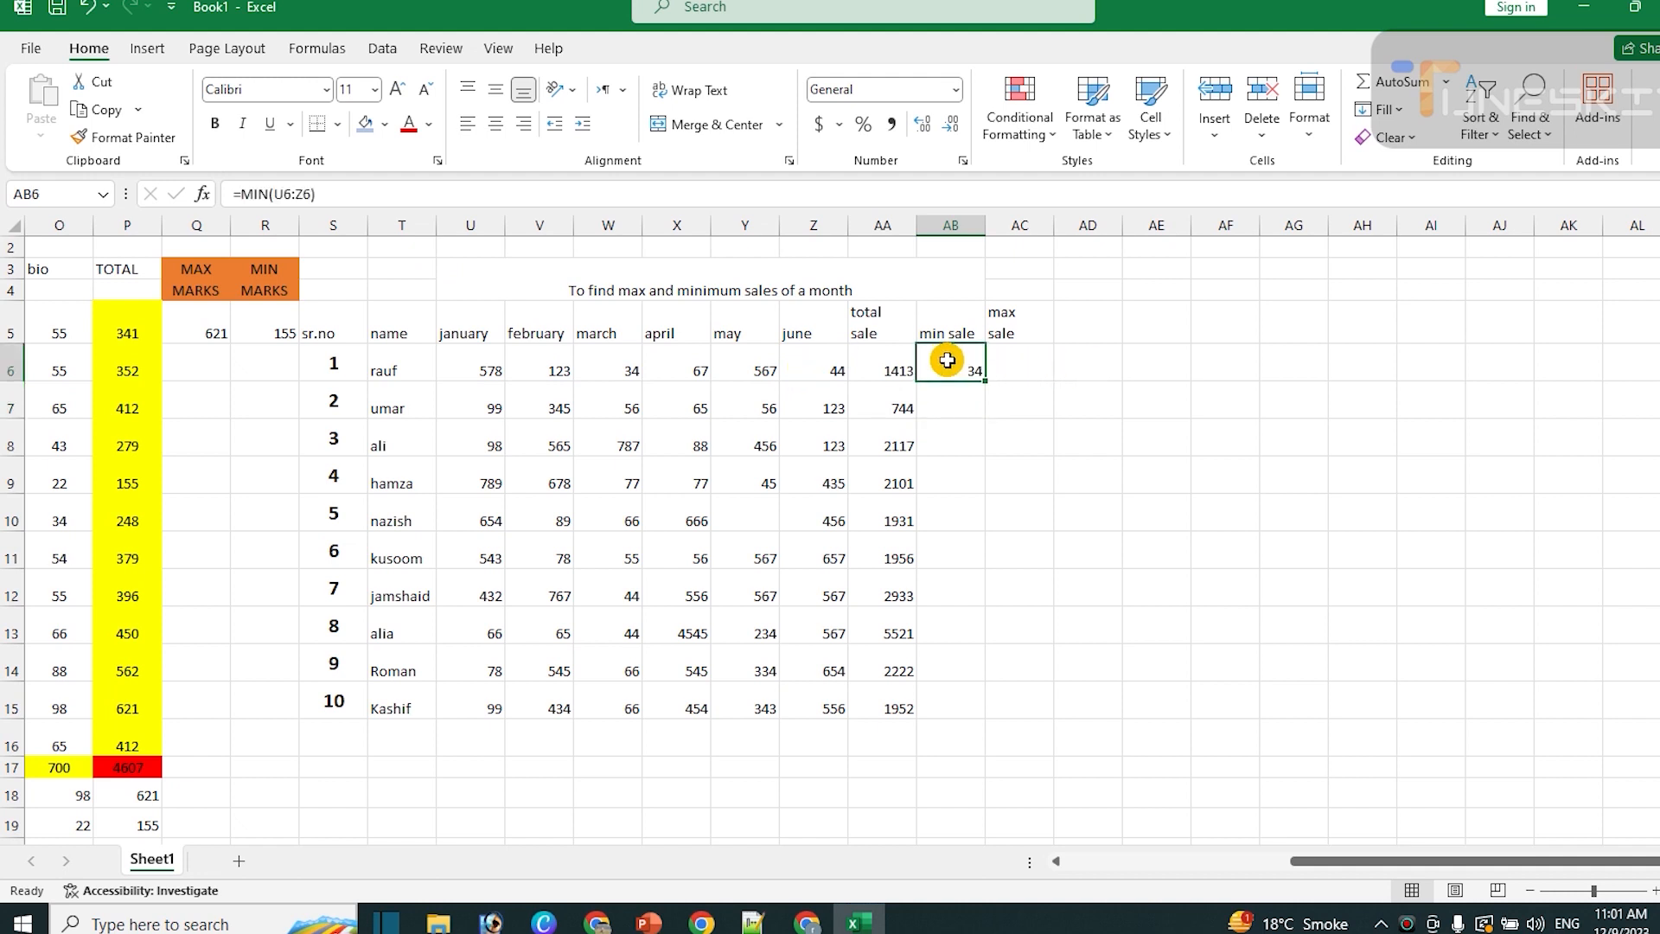
left_click_drag(1016, 784, 1001, 727)
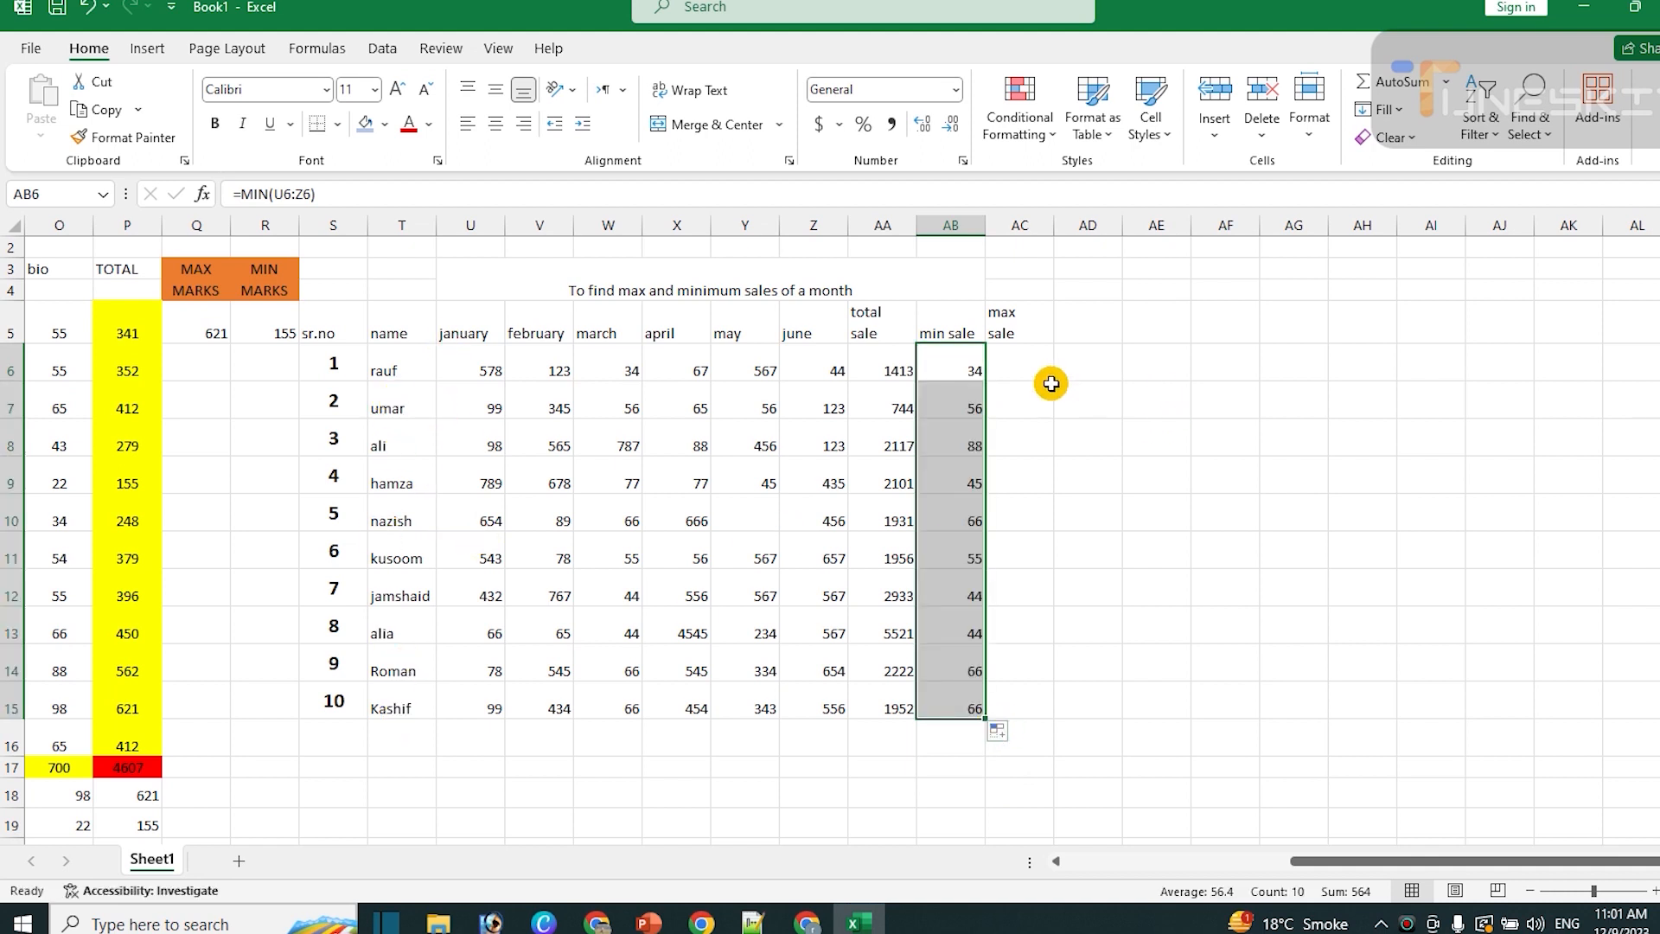
Enter =MAX(U6:Z6) in cell AC6 for the first salesperson's maximum sale and fill it down to AC15
left_click(1025, 360)
type("=")
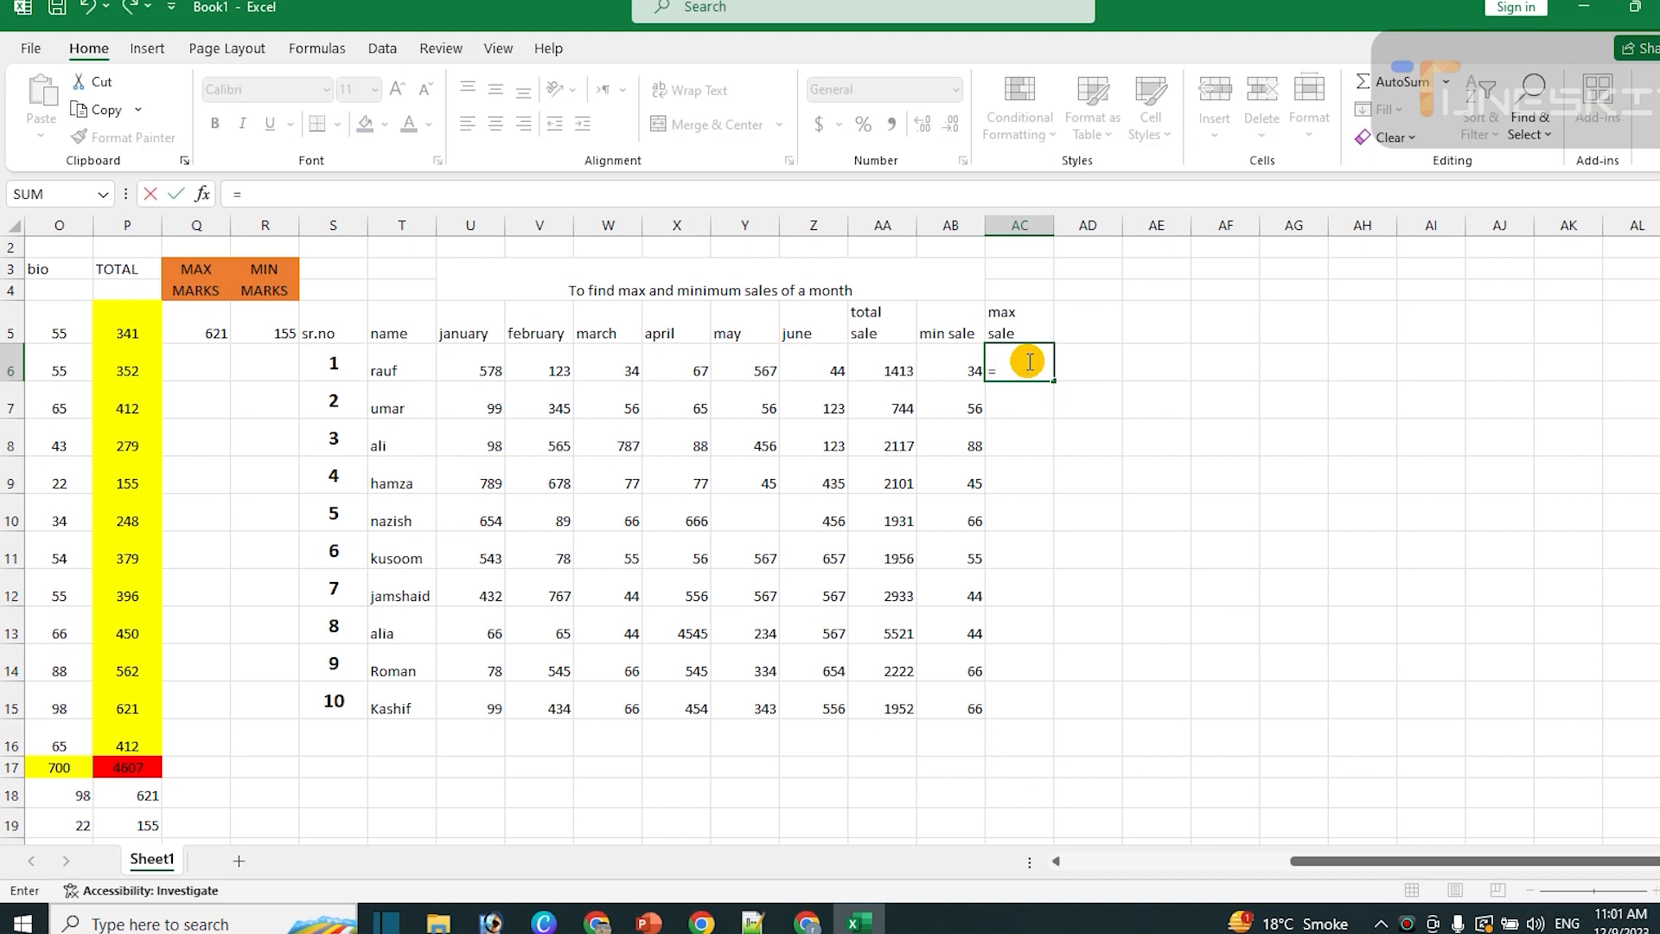
type("m")
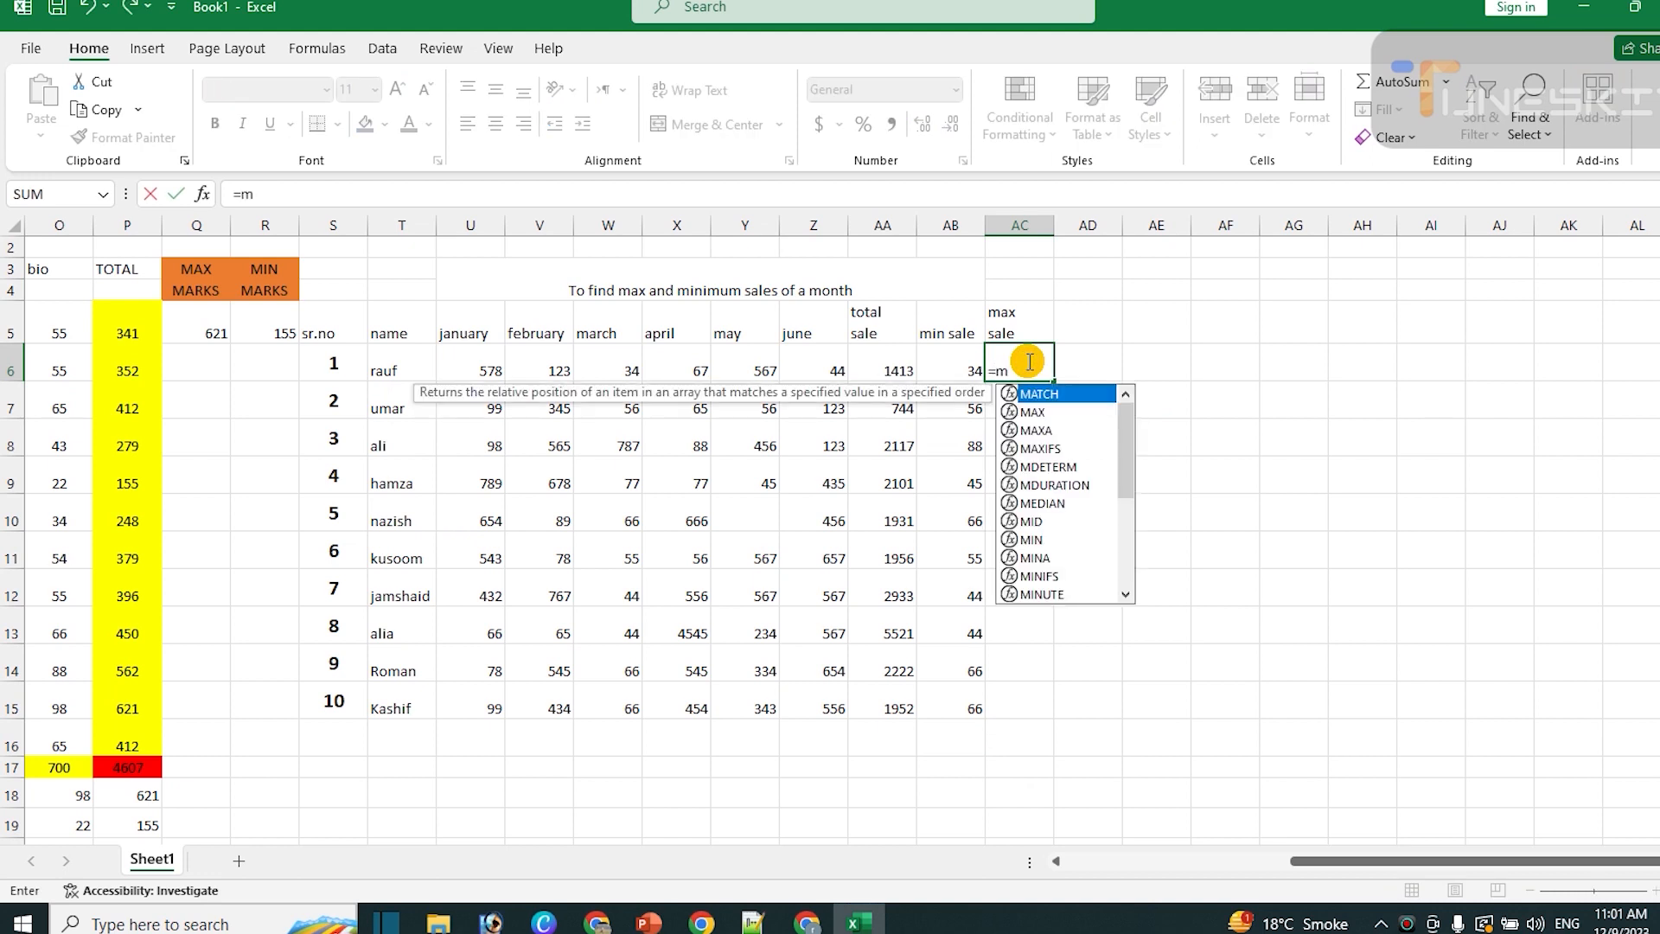
type("ax(")
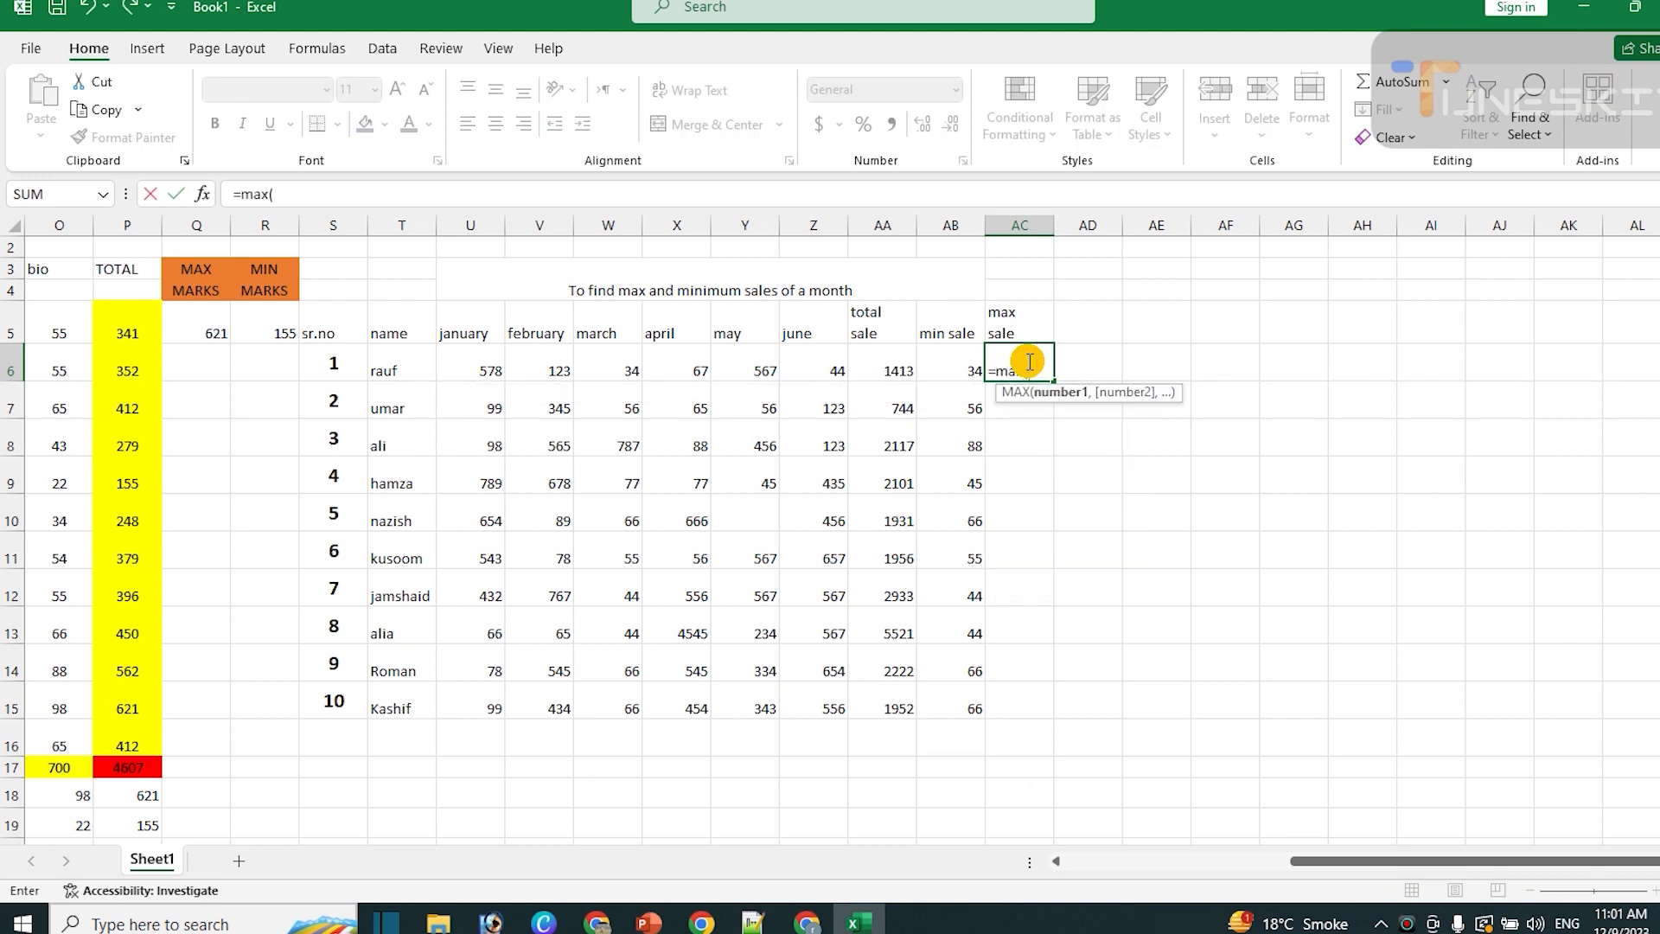
left_click_drag(477, 356, 823, 367)
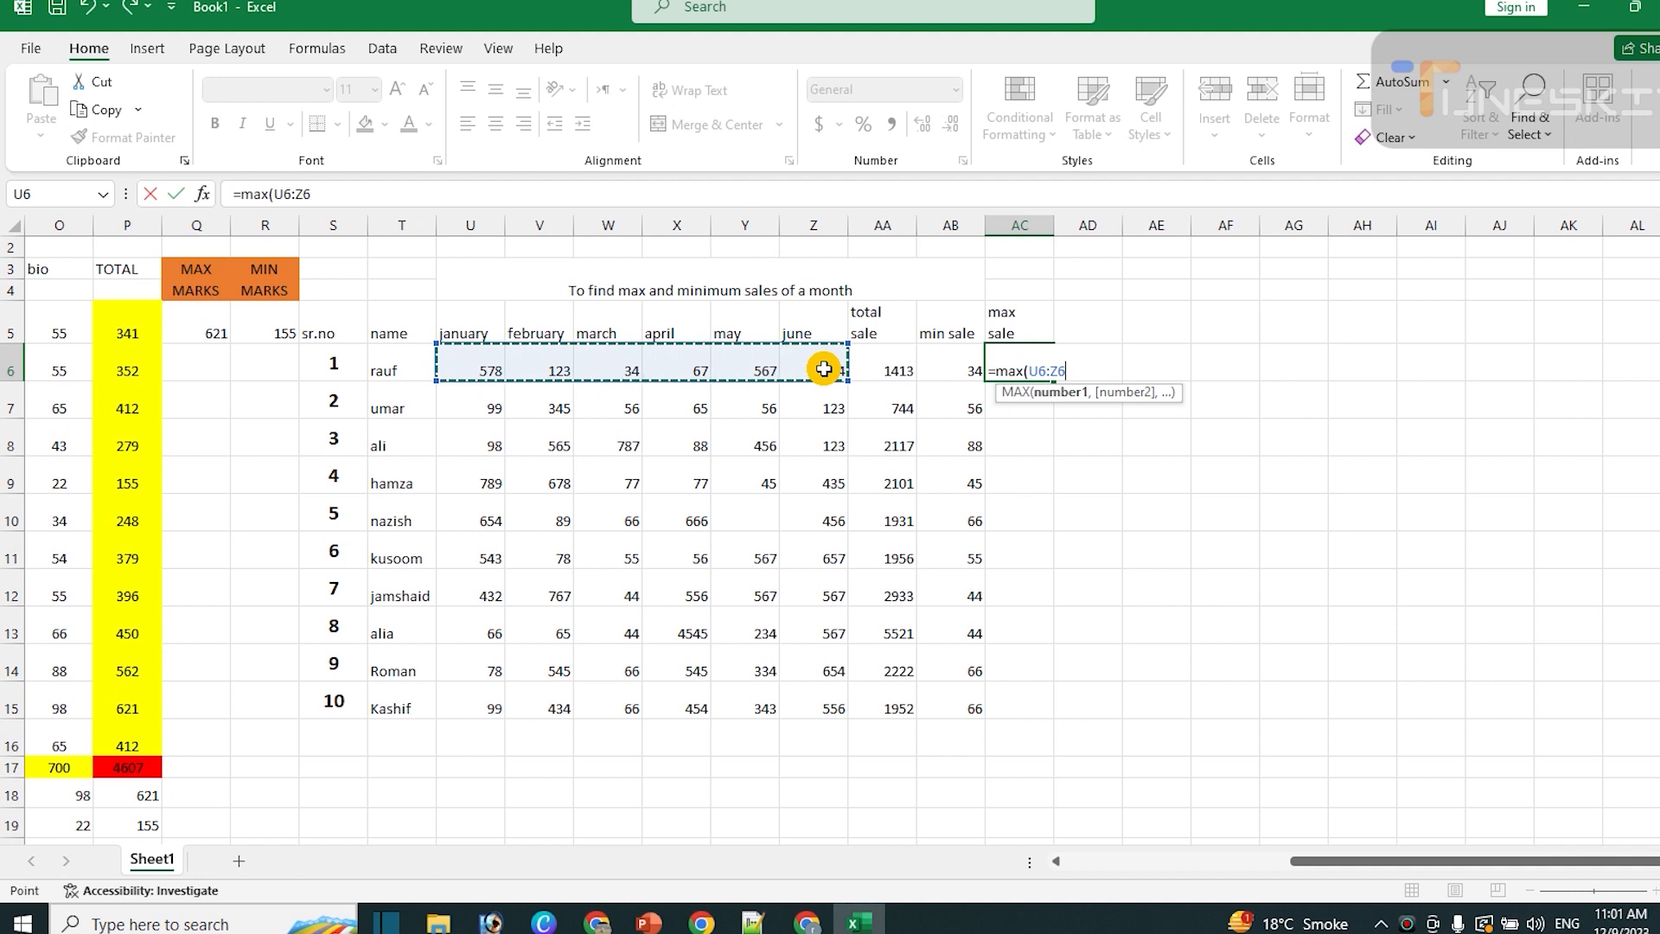
type(")")
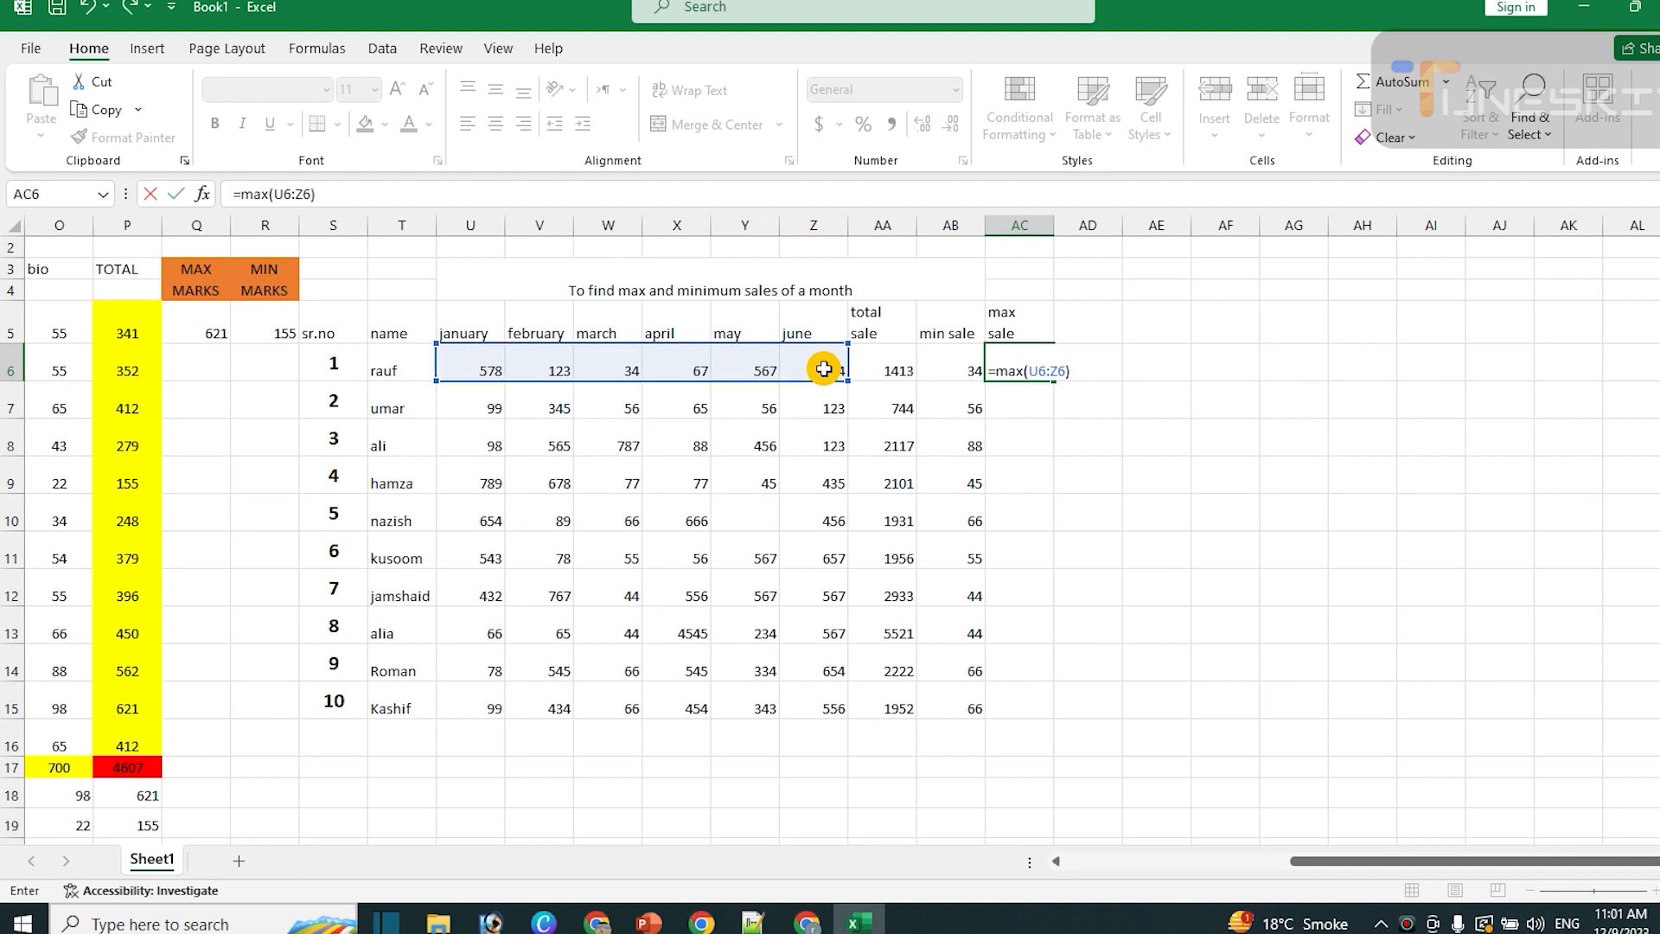
key("Return")
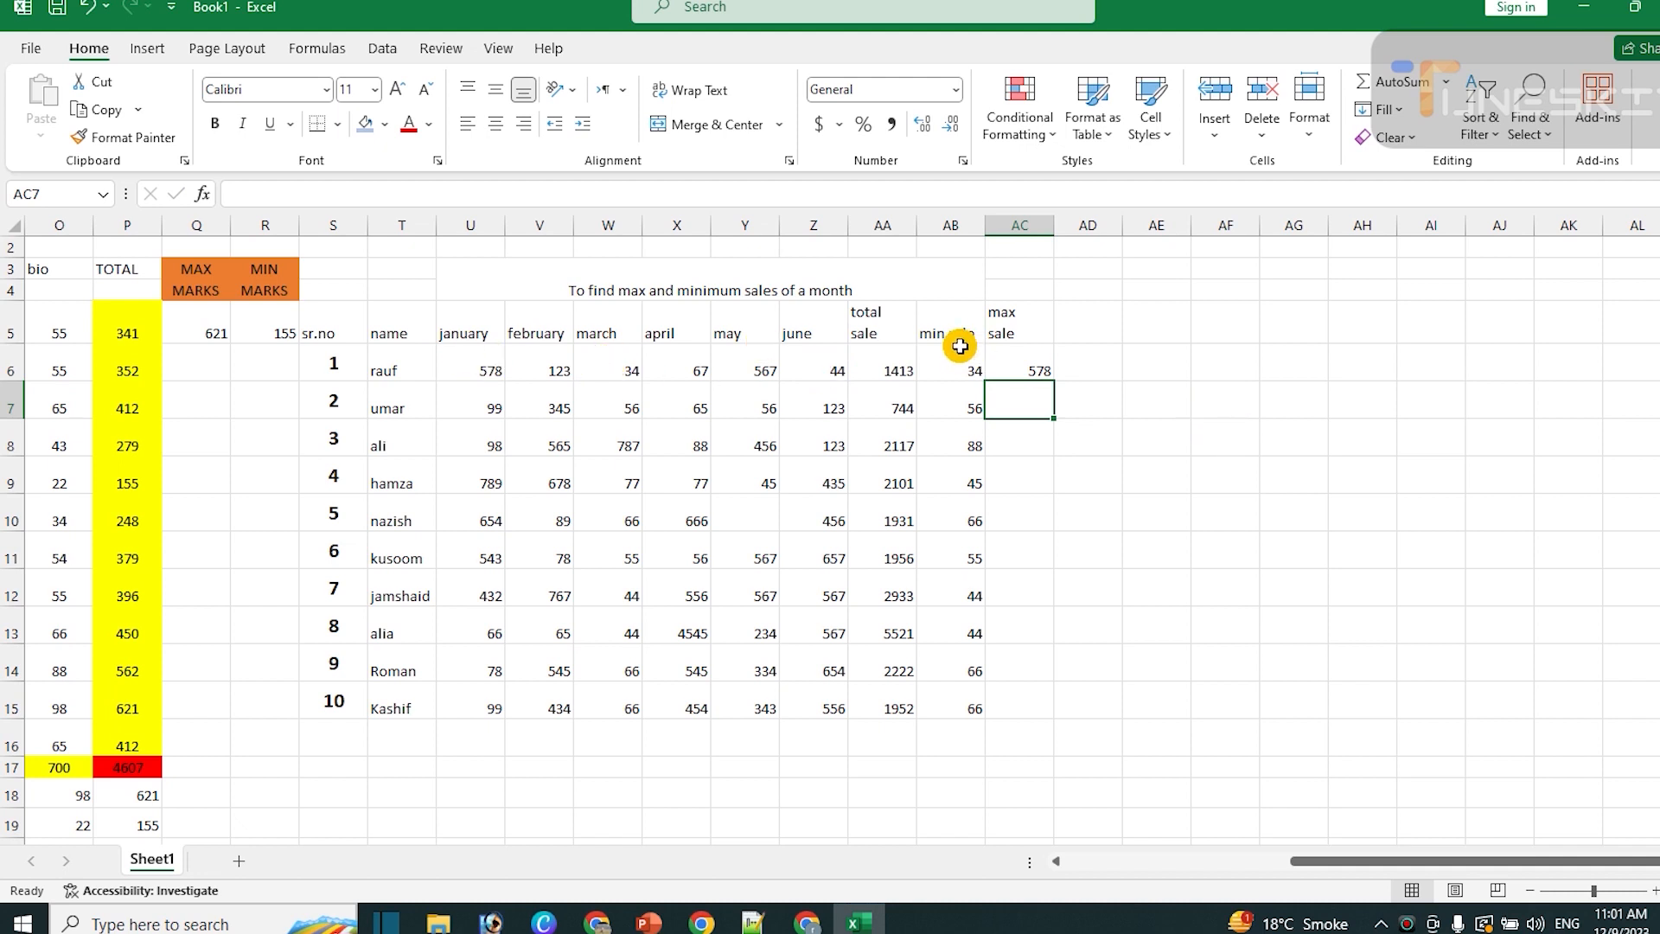
left_click(1012, 359)
left_click_drag(1054, 381, 1075, 712)
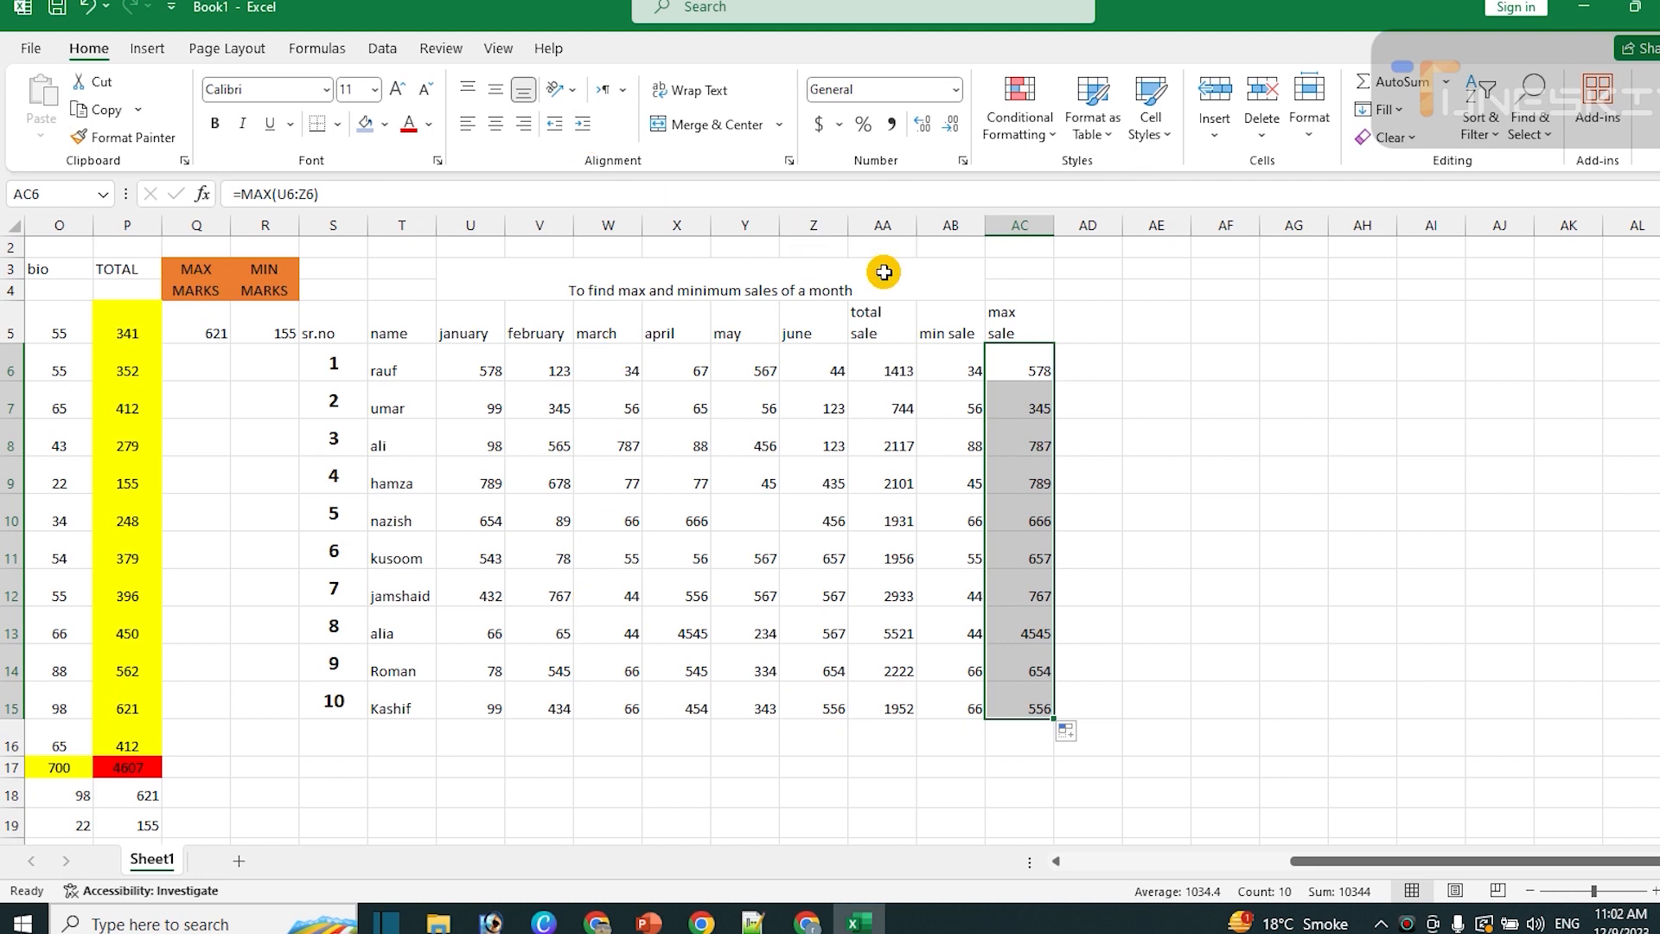
left_click(1096, 317)
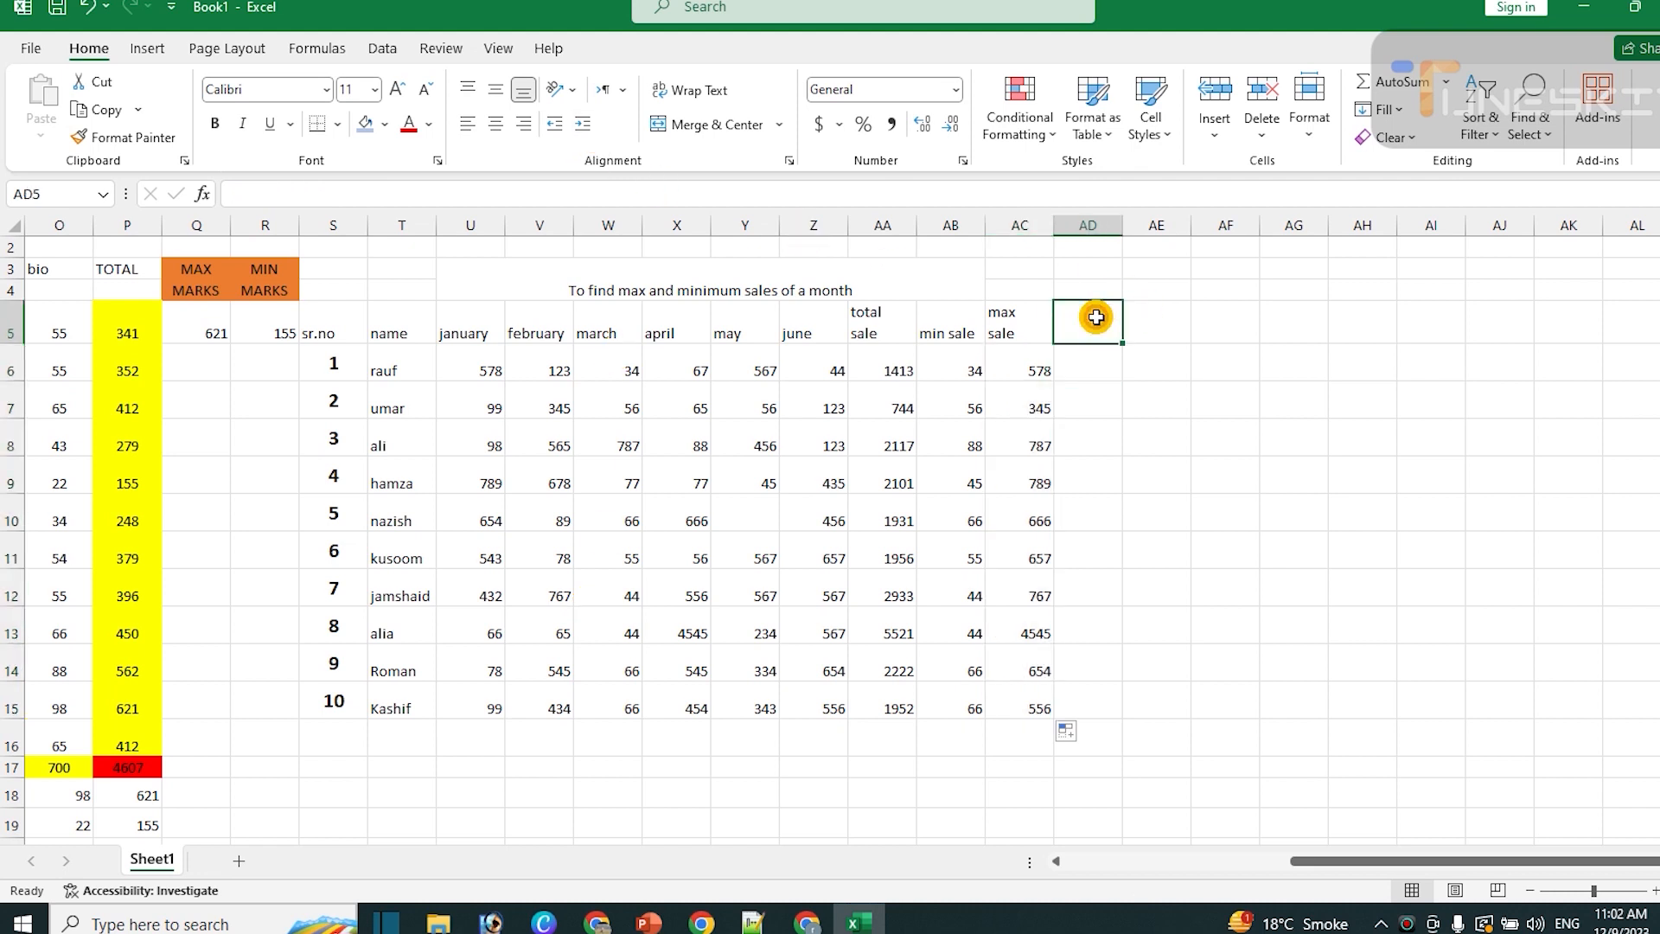
type("aver")
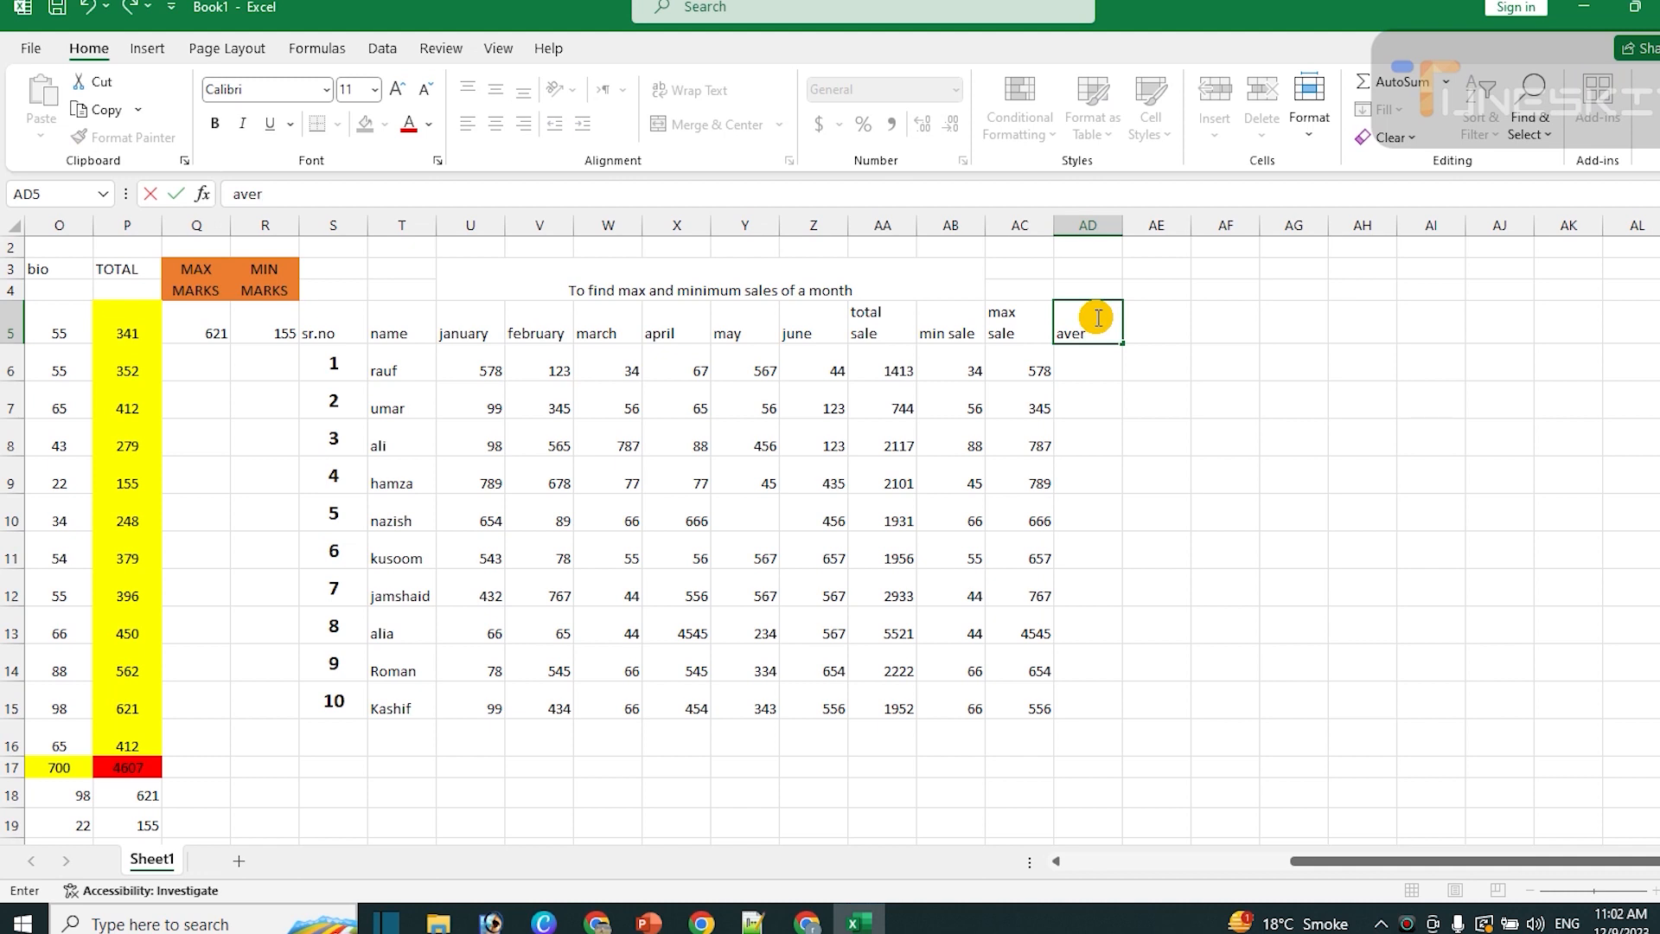
type("=")
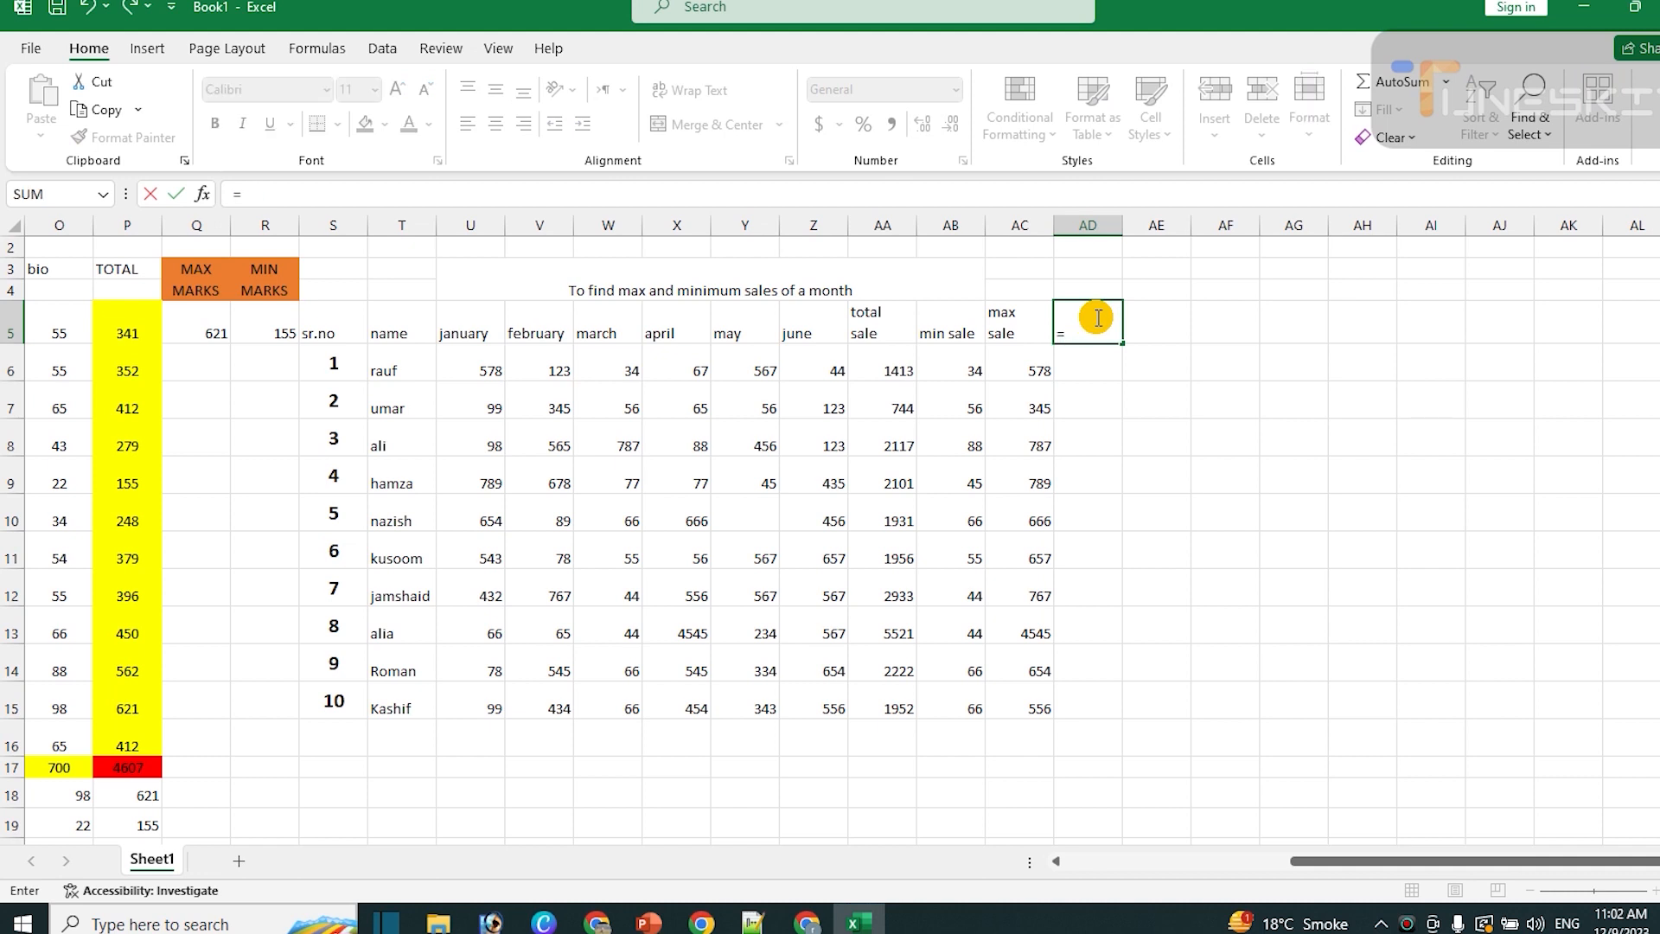
type("aver")
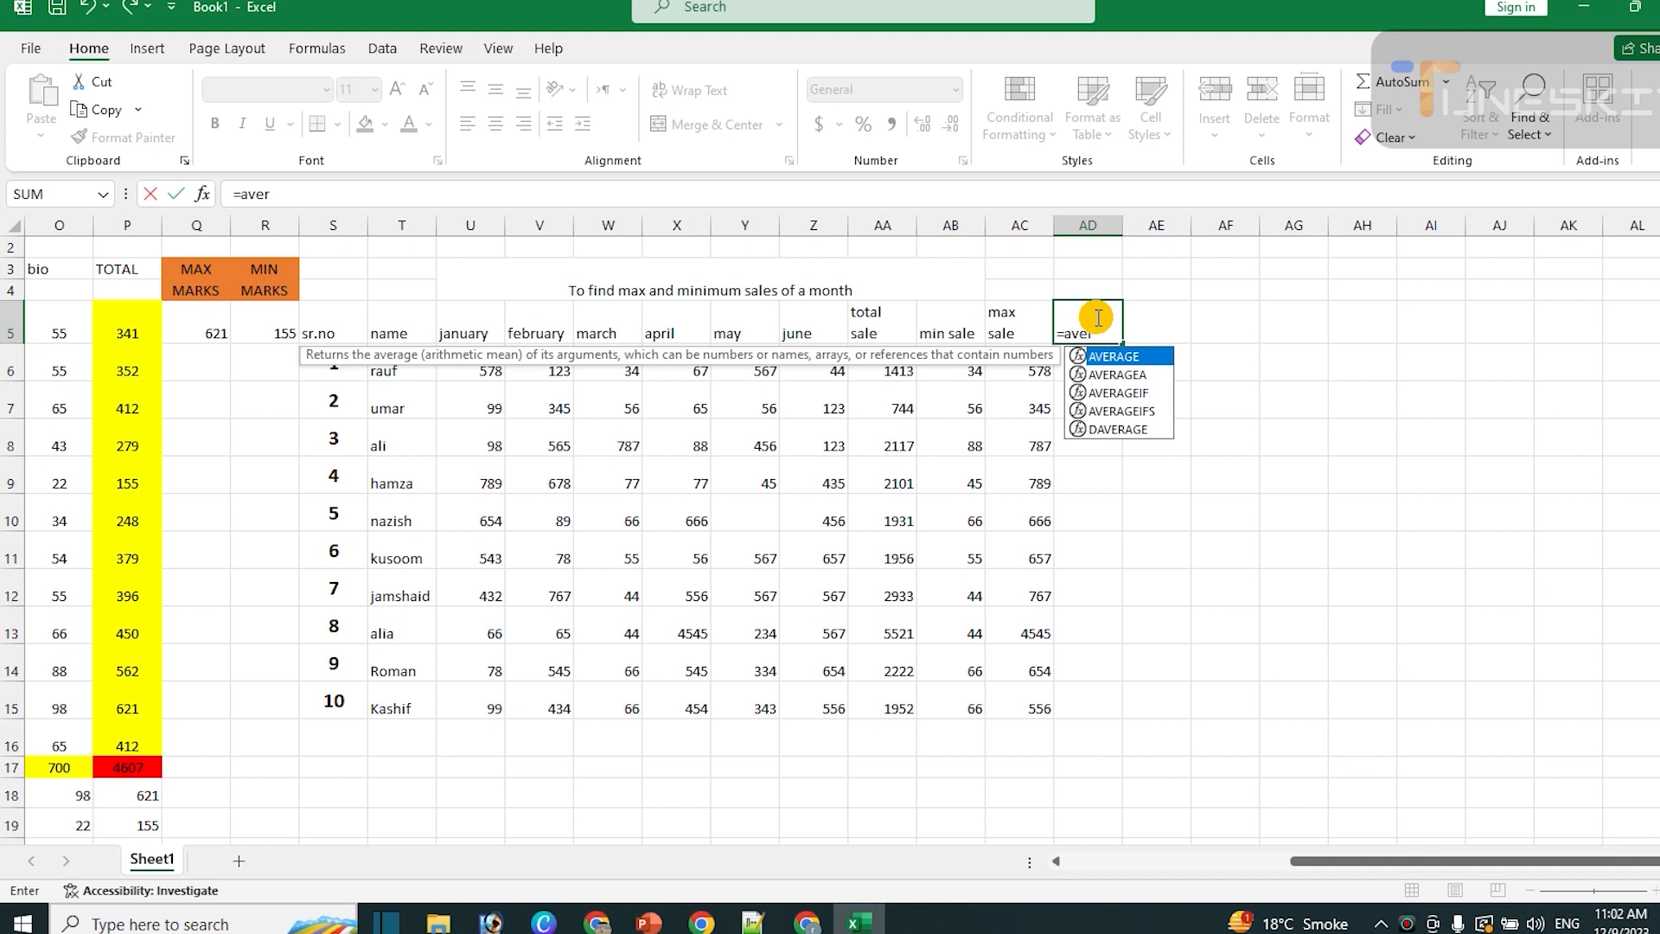
key("Return")
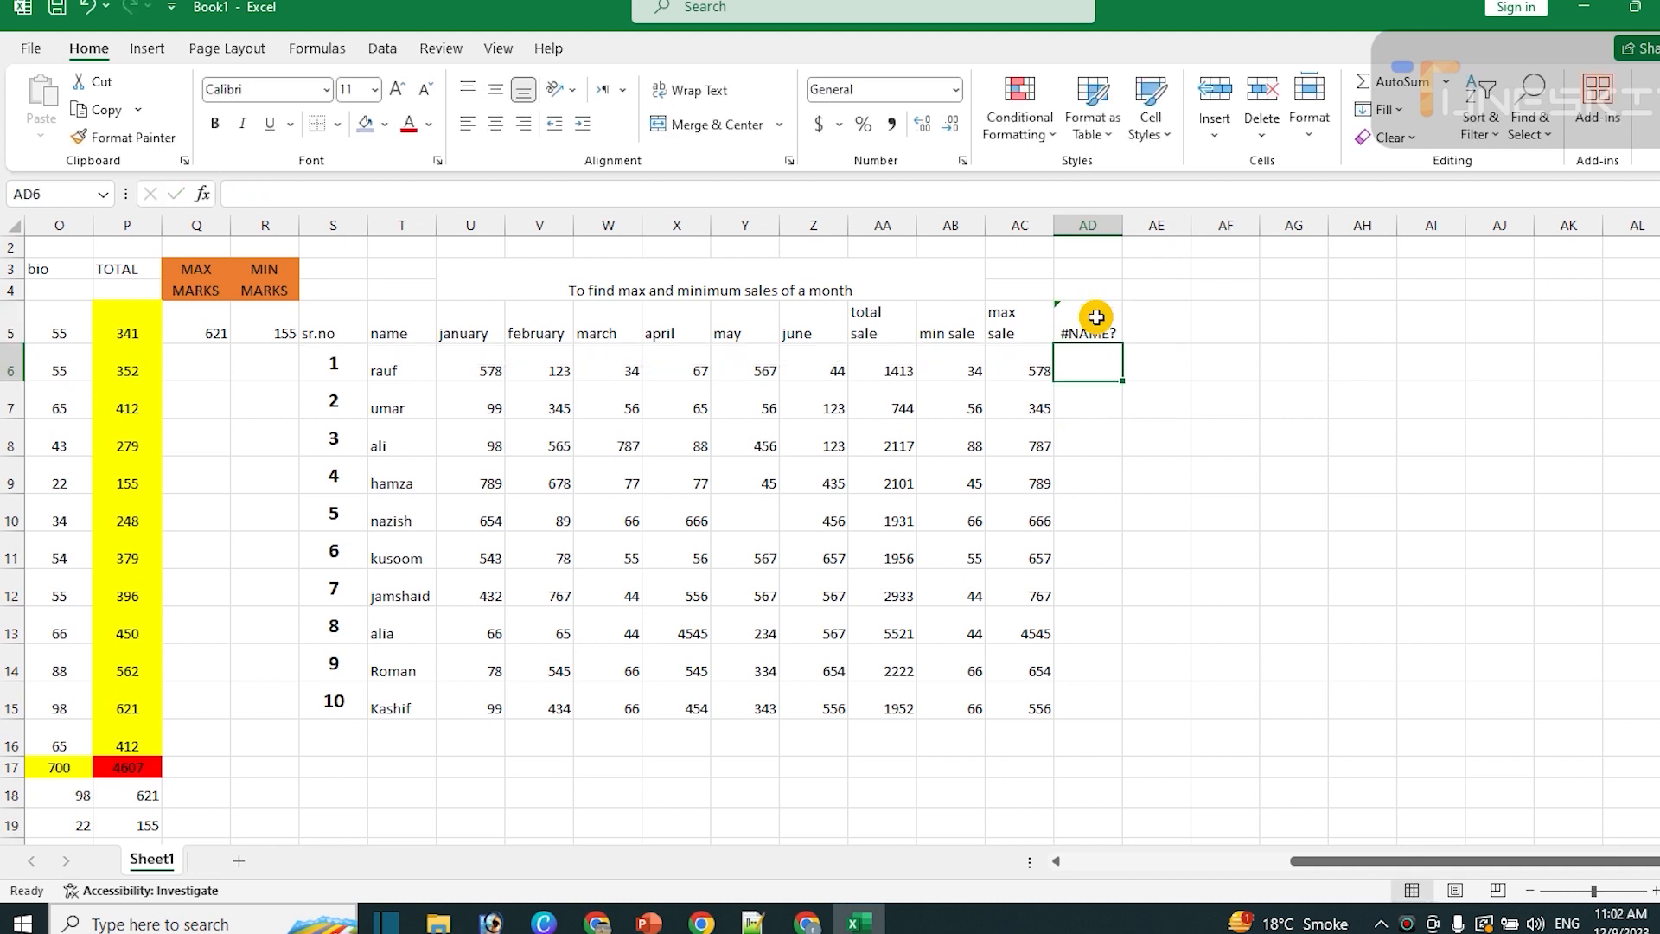
left_click(1097, 318)
type("=")
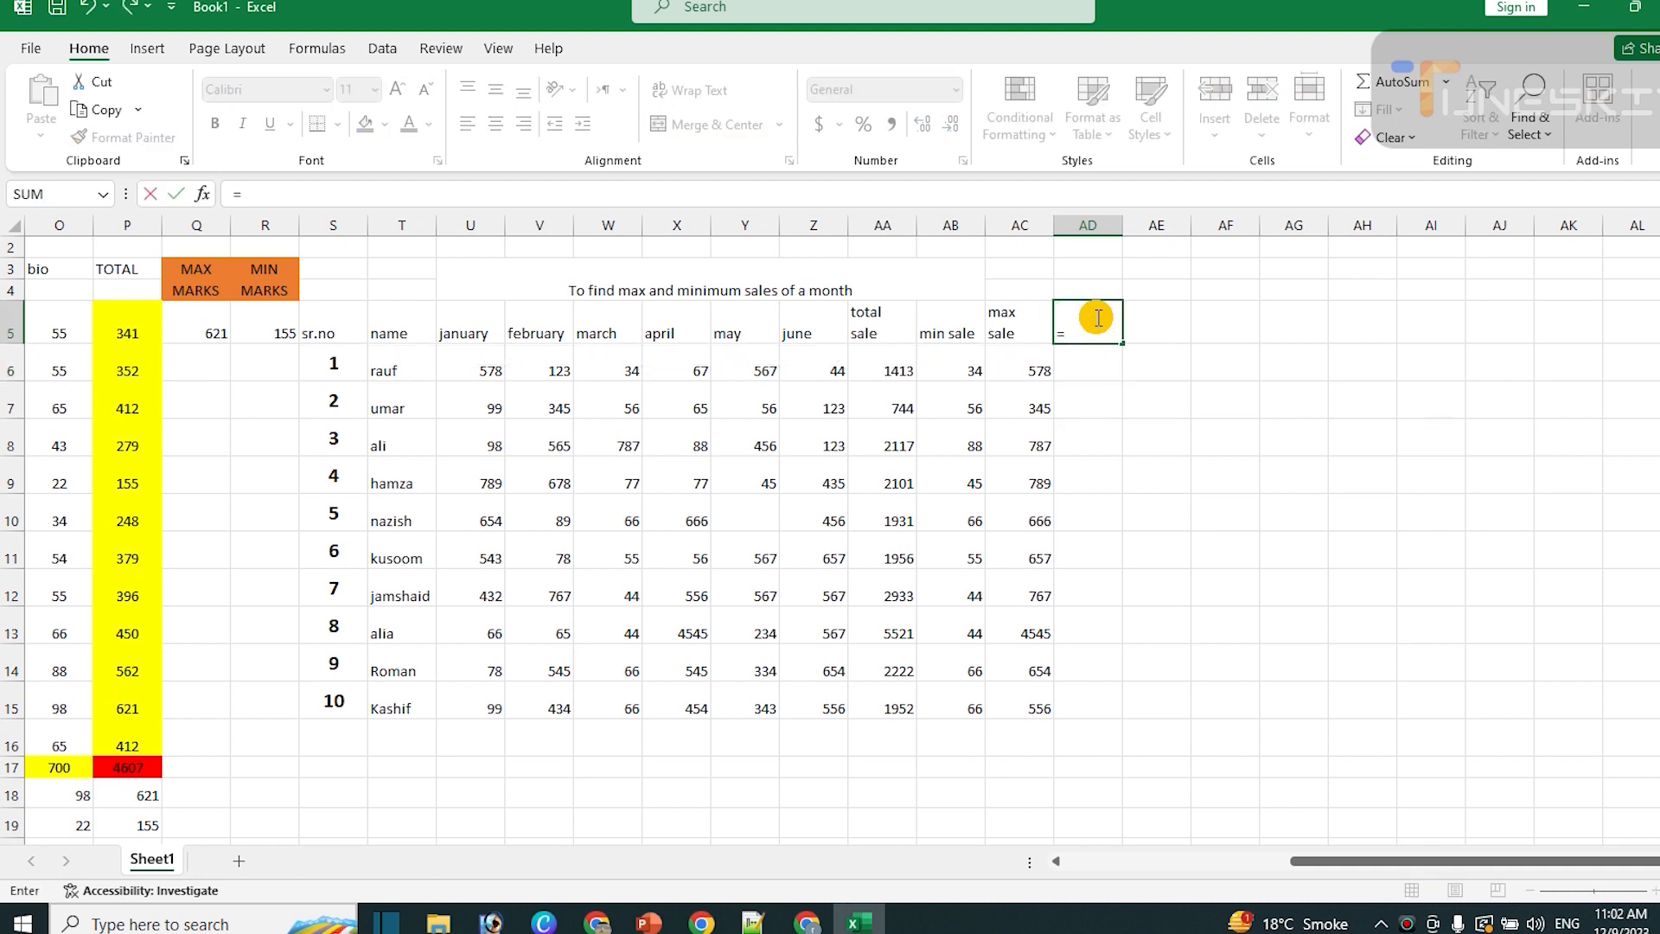
type("average")
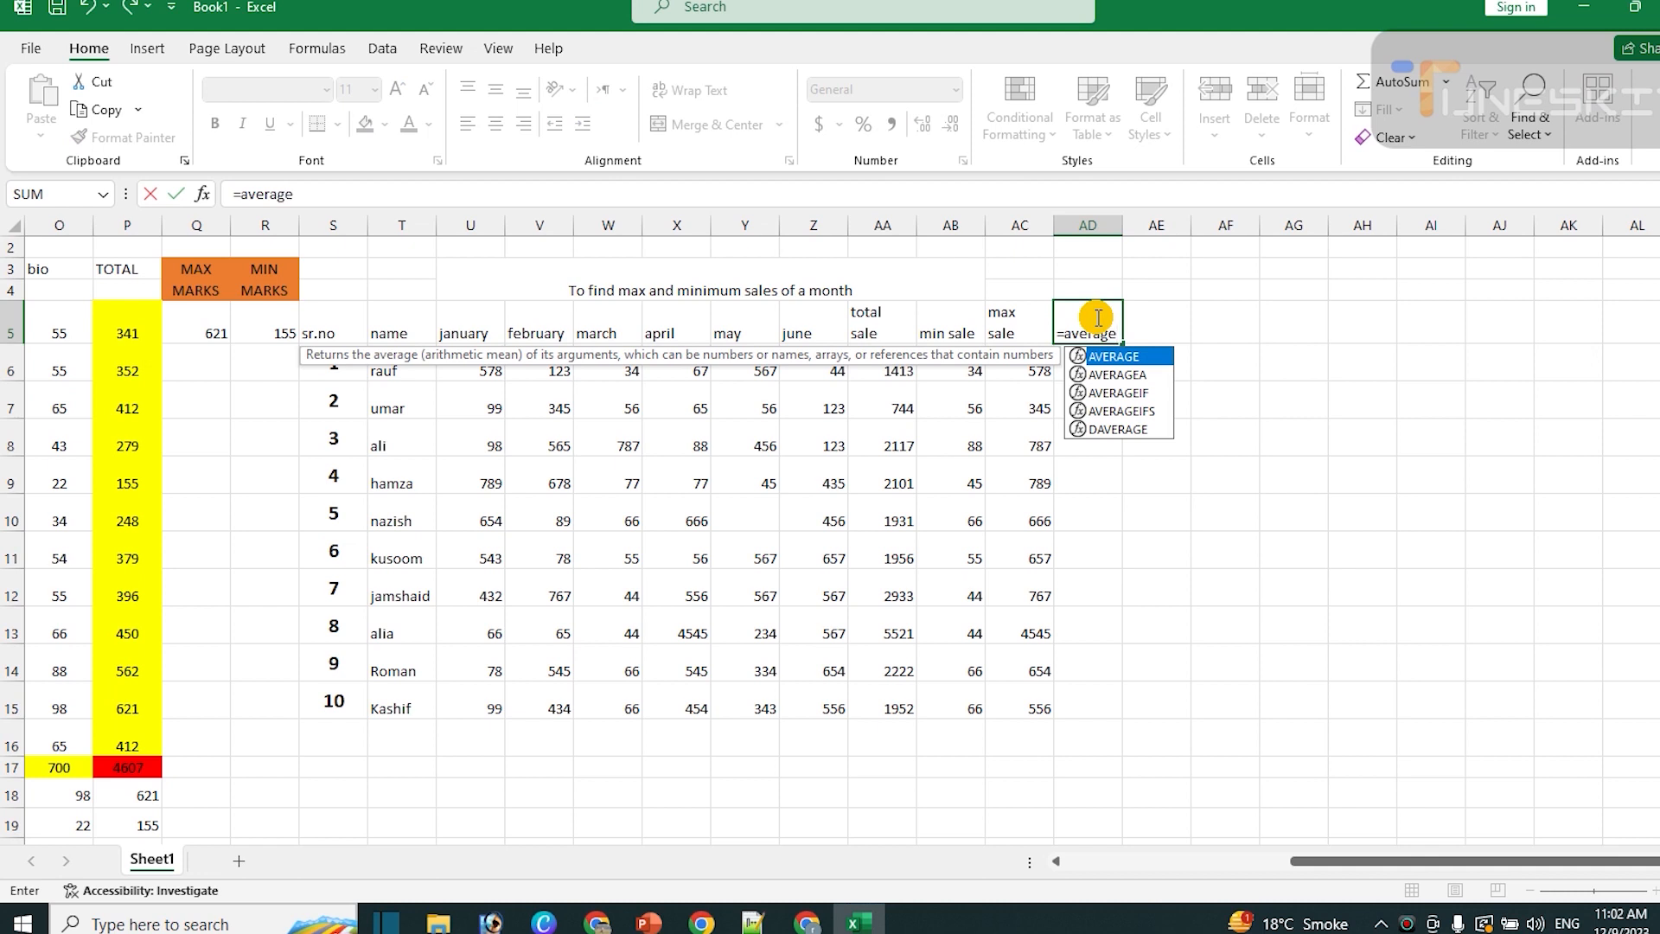
type("(")
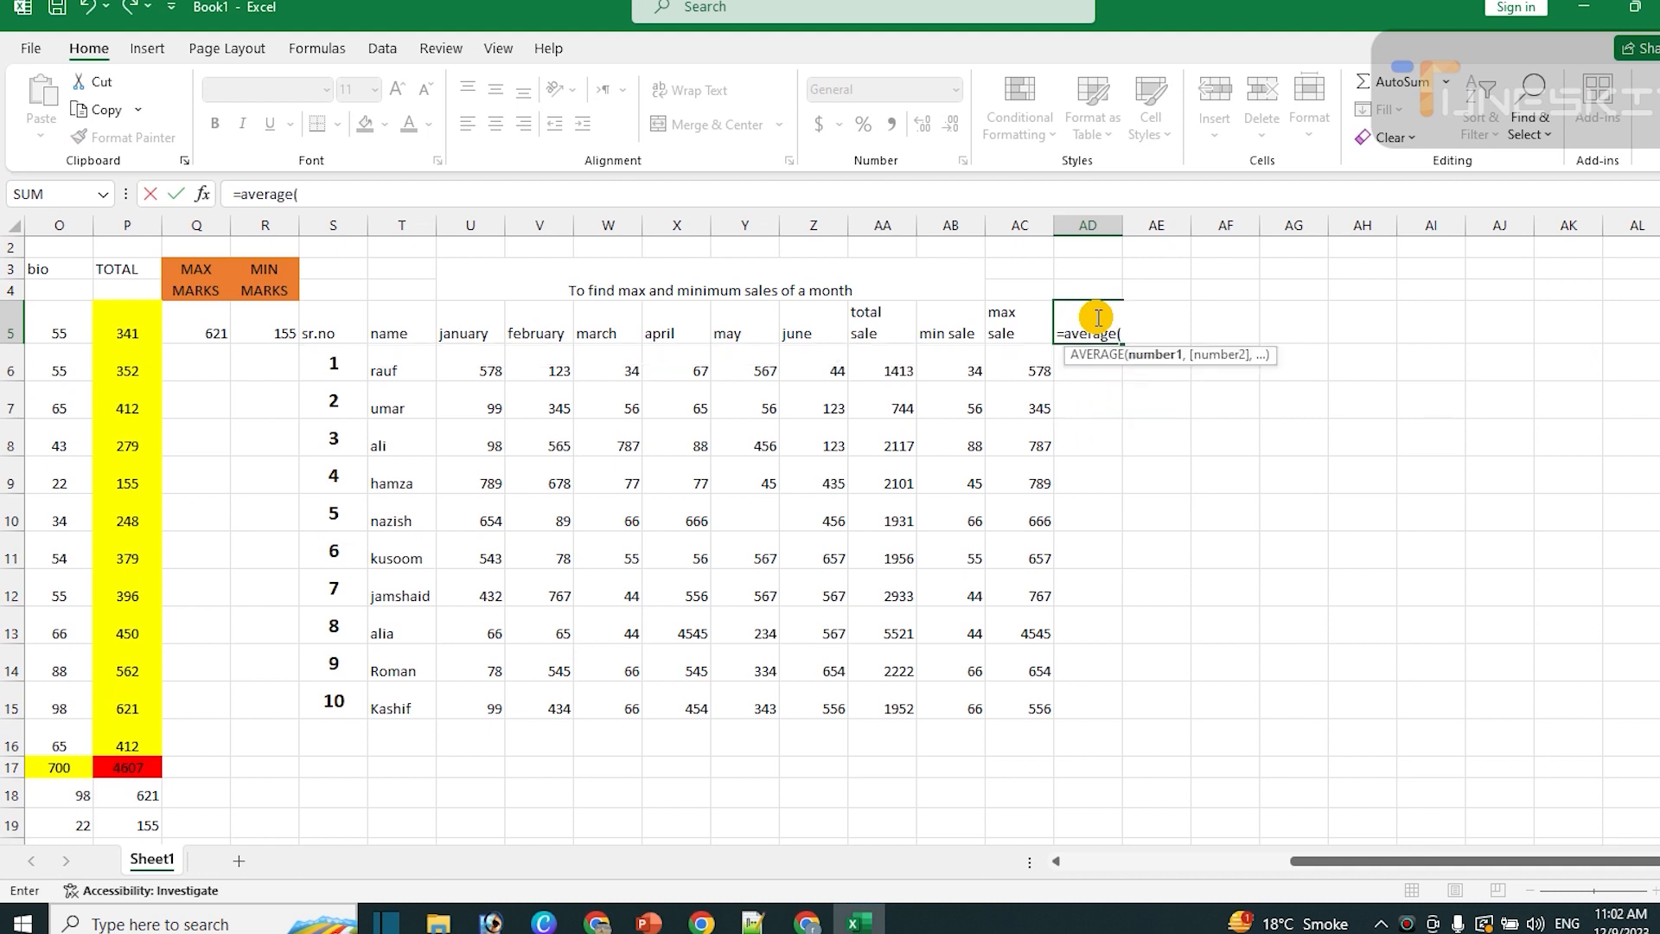
left_click_drag(483, 368, 832, 369)
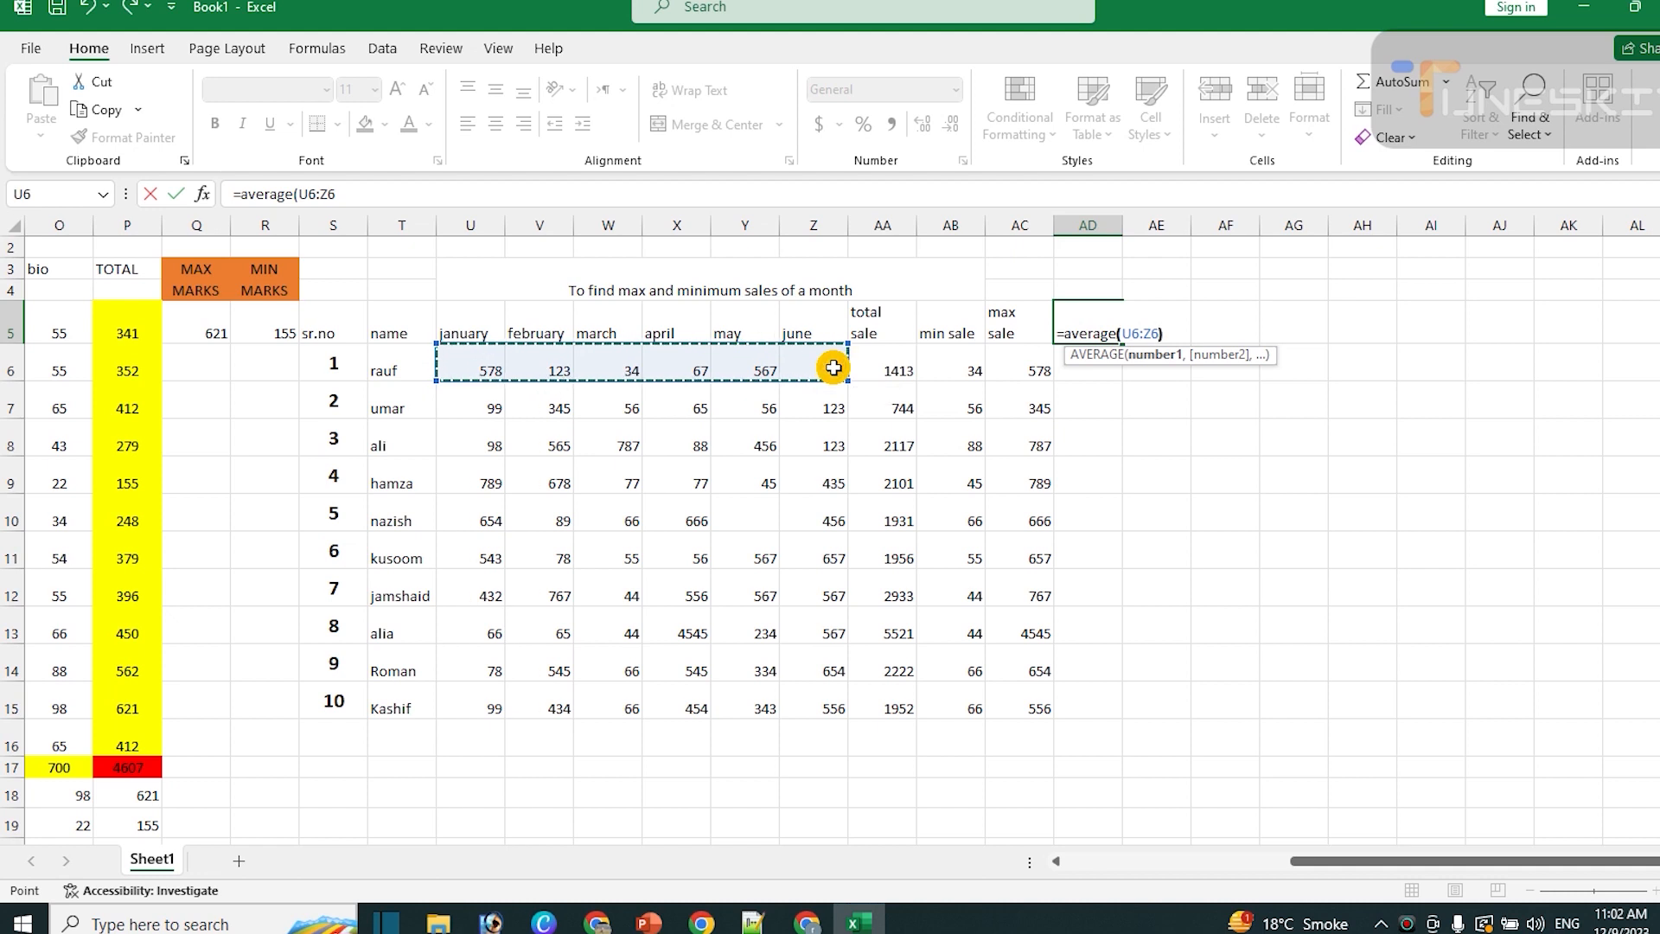
key("Return")
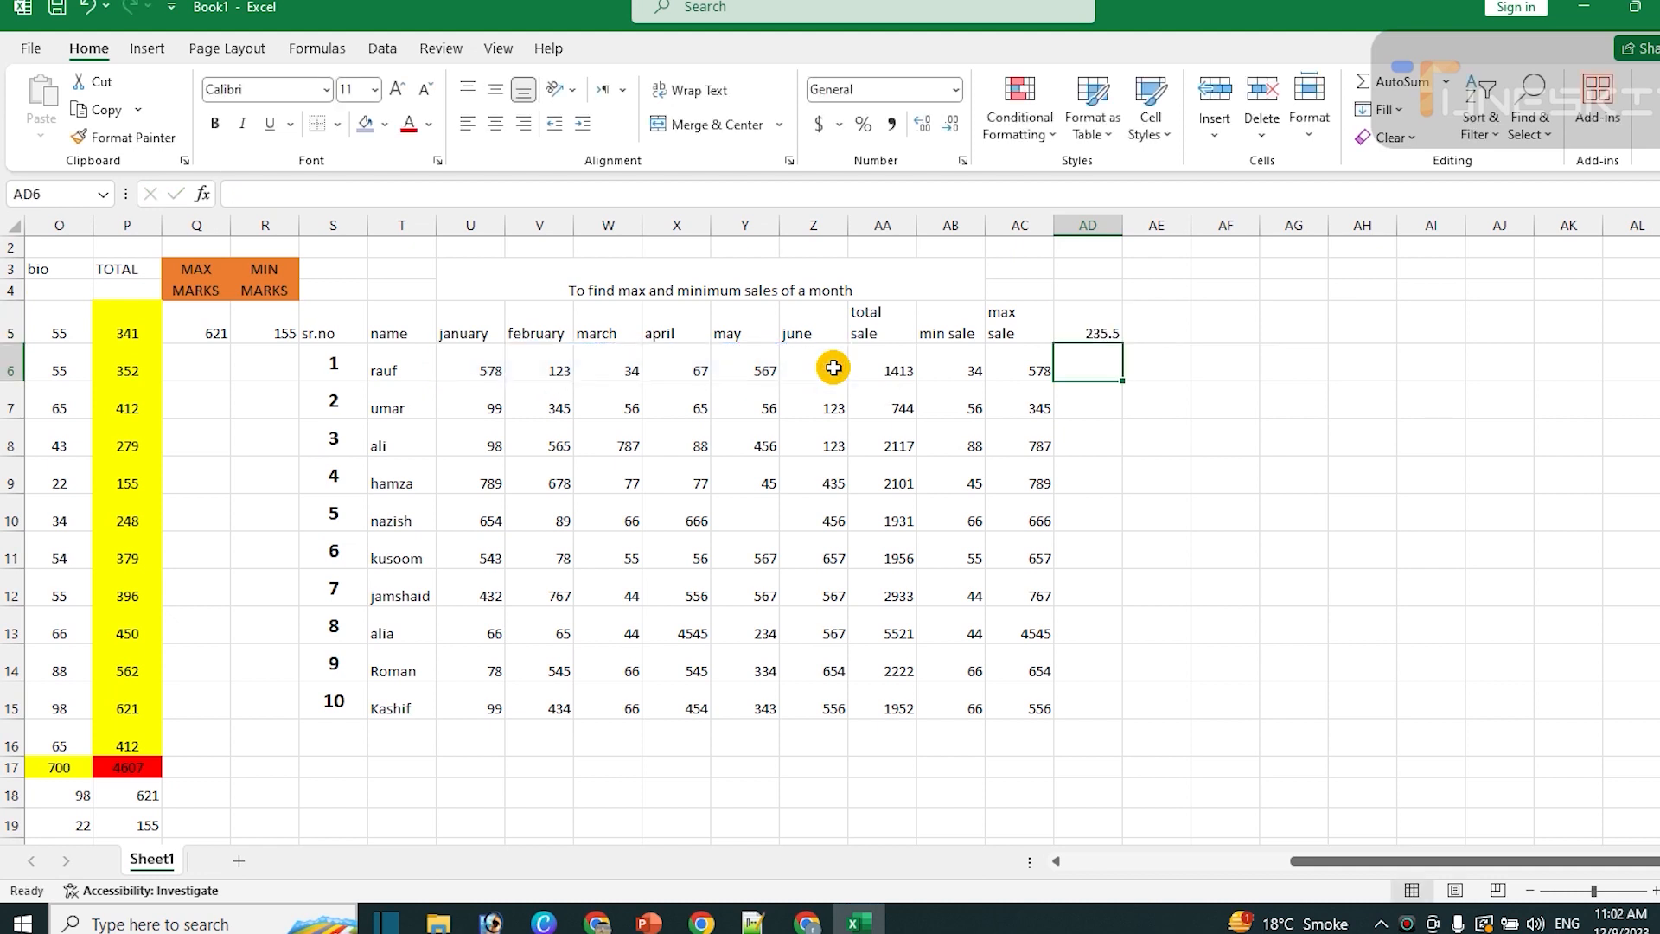
Replace the formula in header cell AD5 with the heading "average"
key("Up")
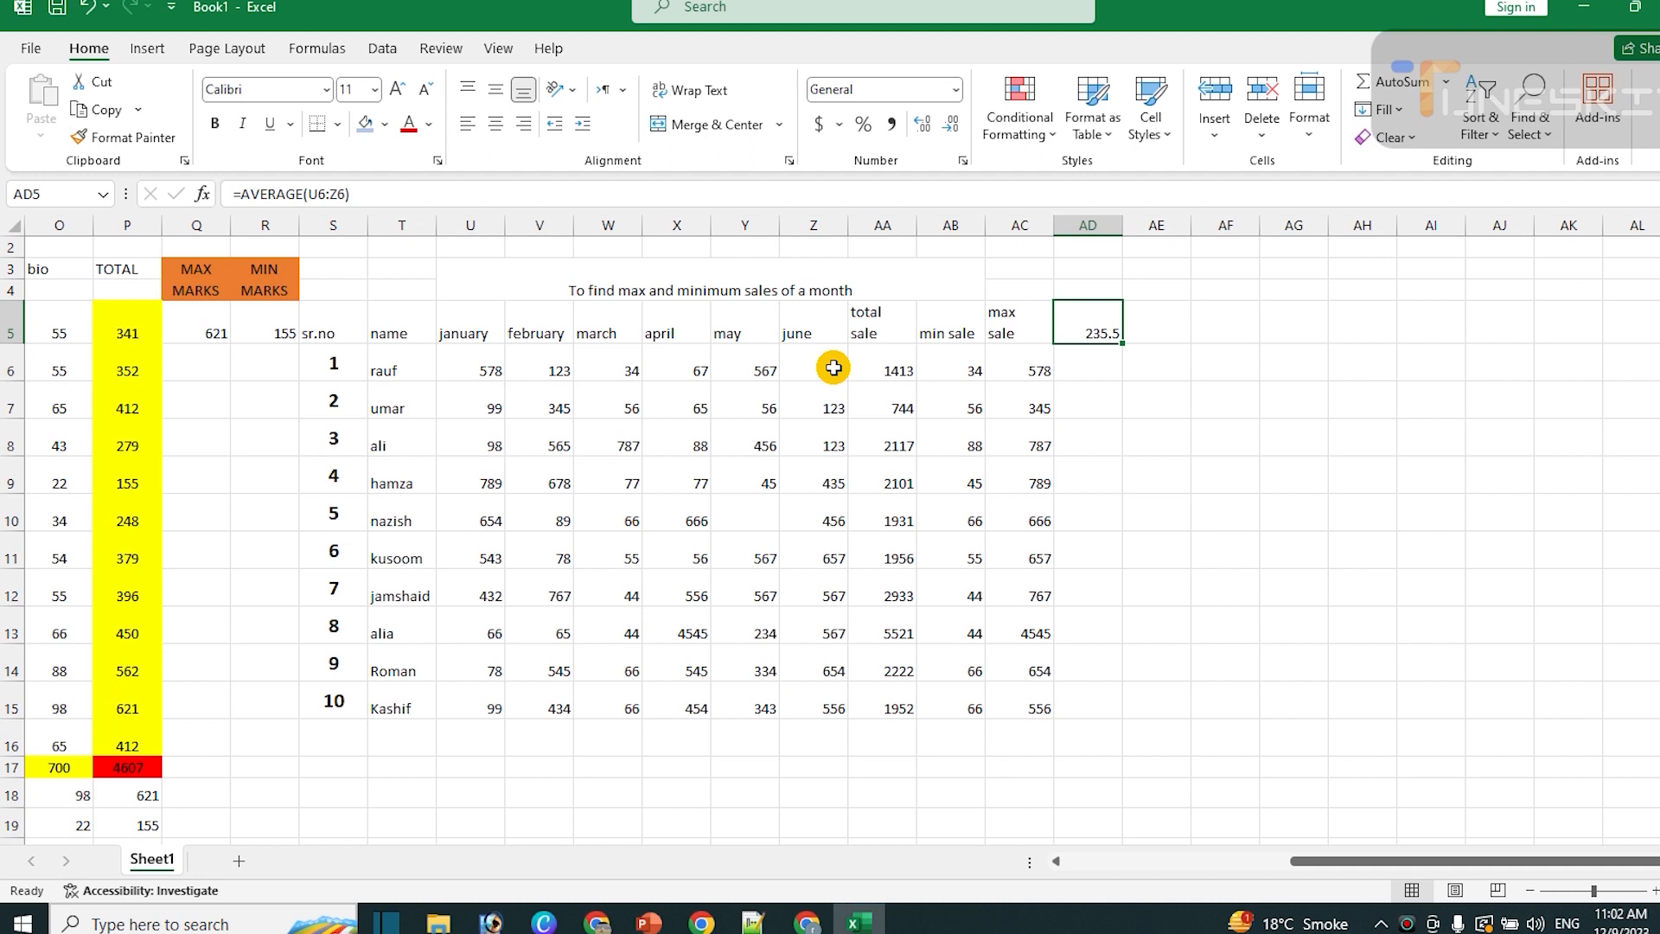
key("BackSpace")
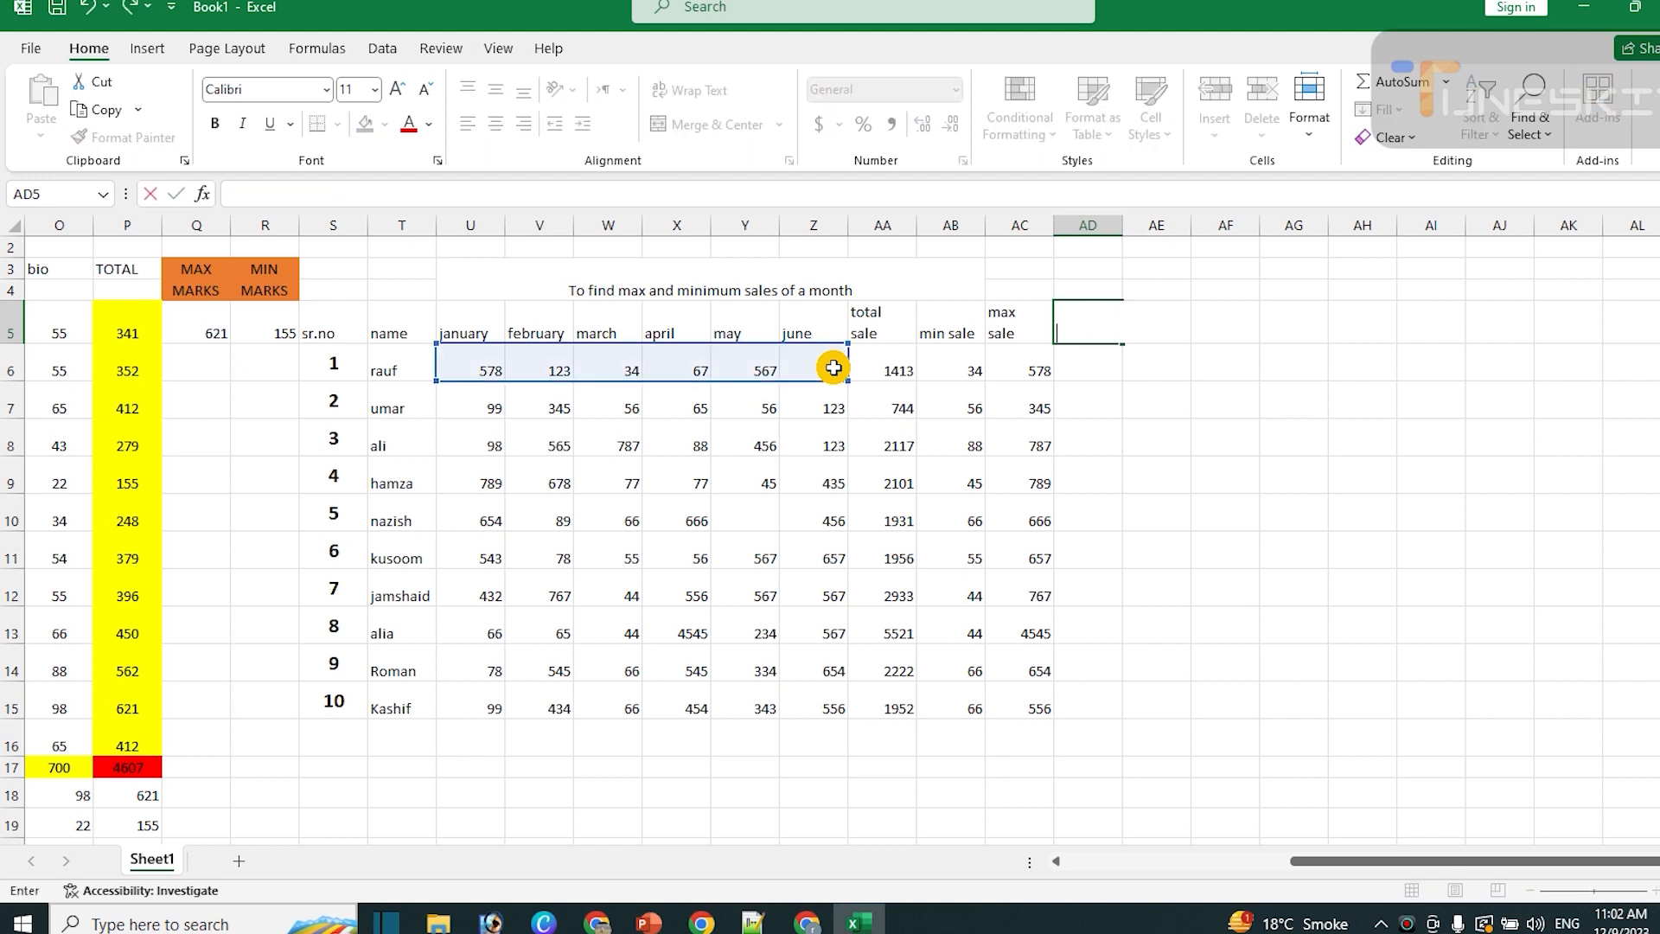
type("average")
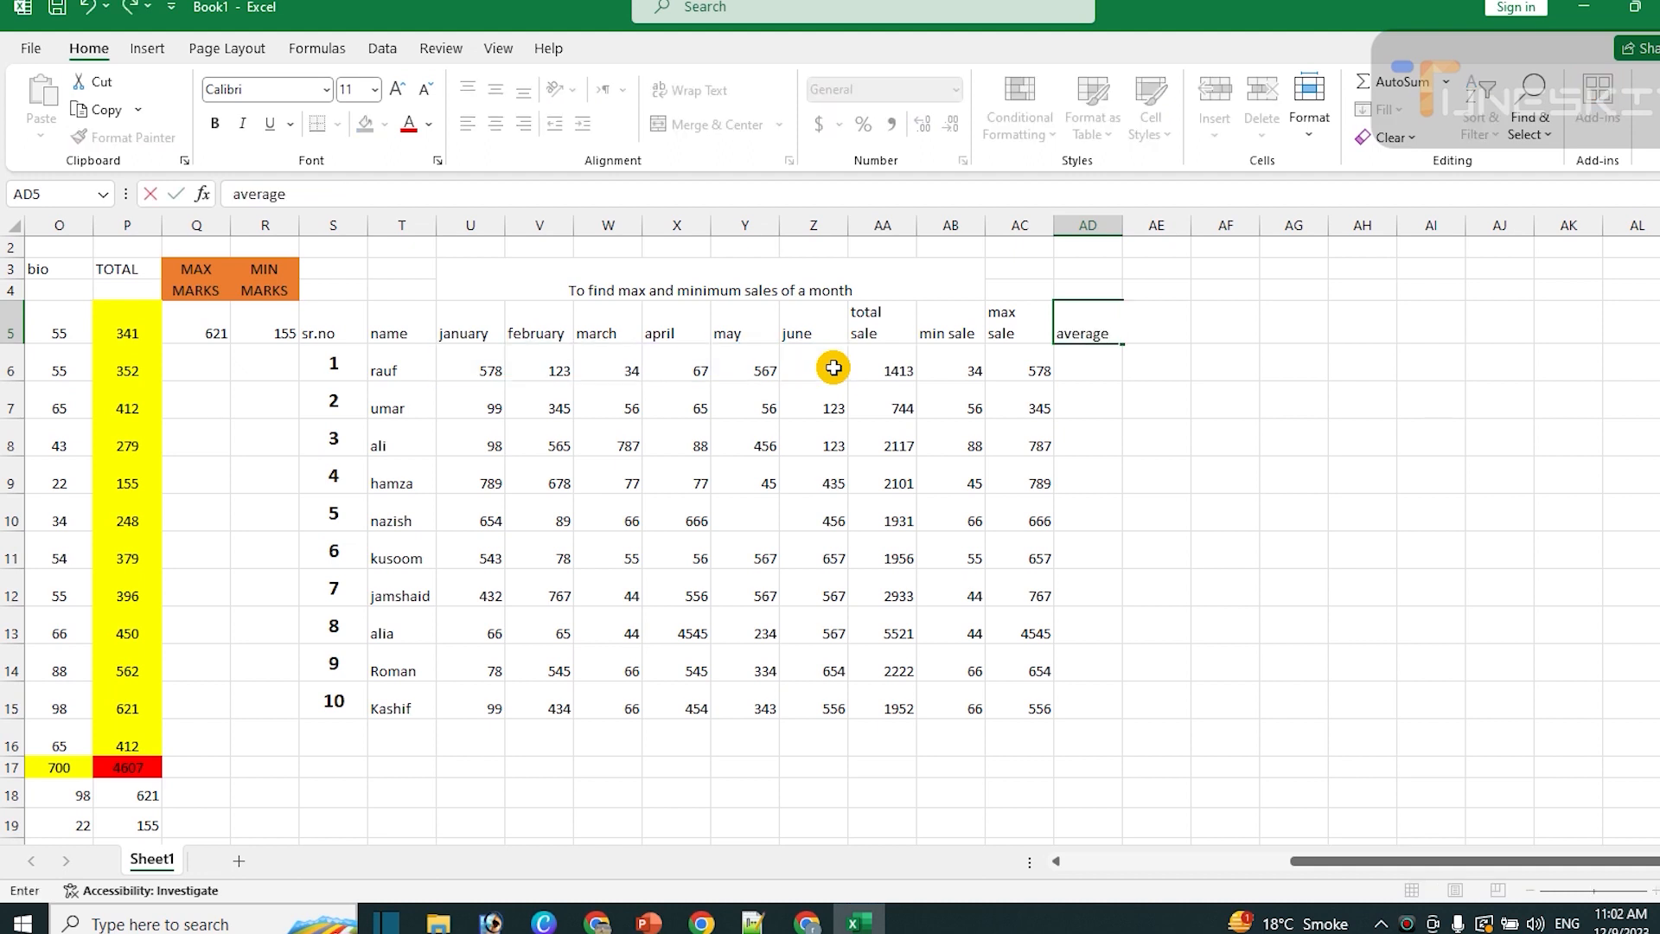
key("Return")
Enter =AVERAGE(U6:Z6) in cell AD6 to average the first salesperson's January to June sales
type("=")
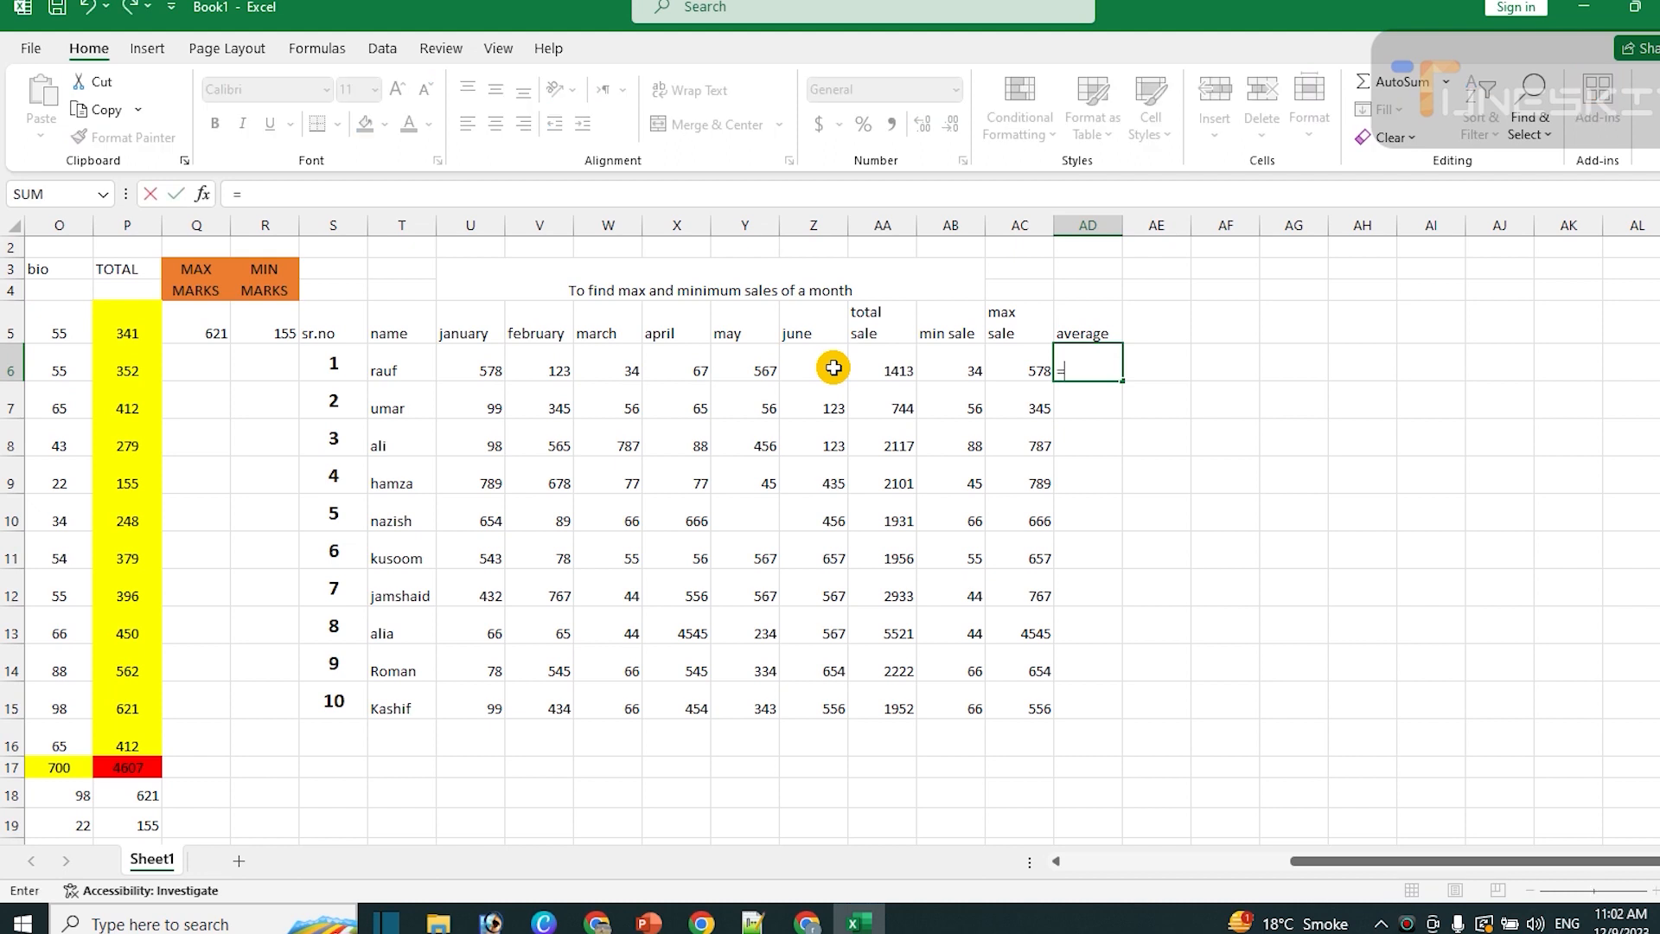
type("avera")
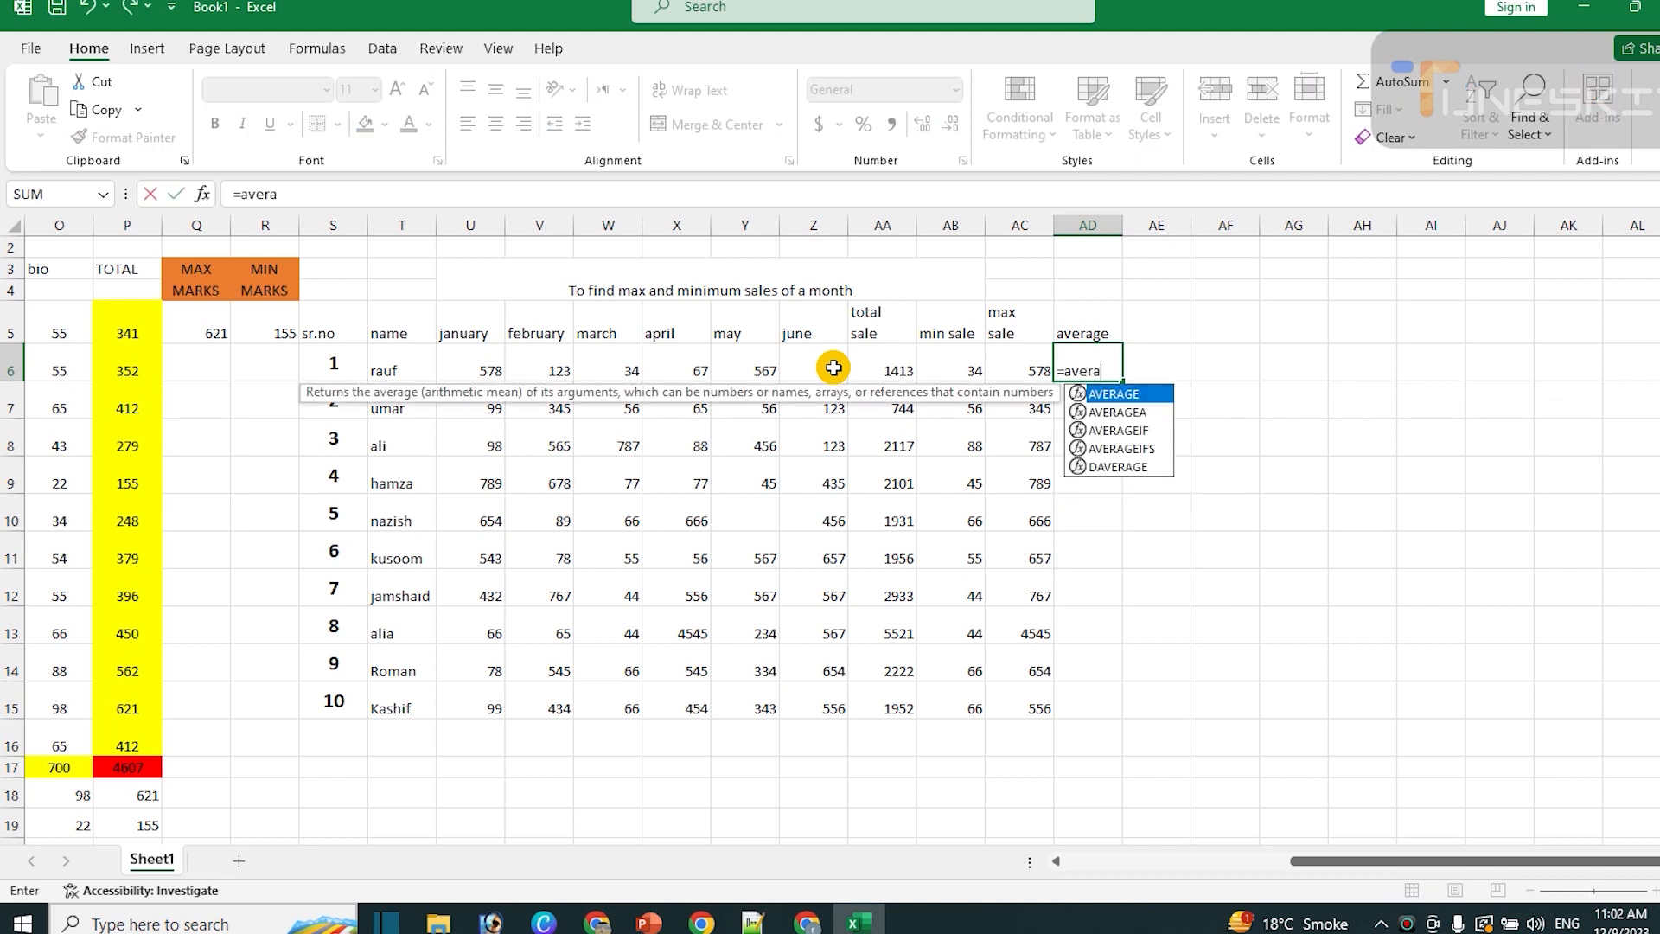
type("ge(")
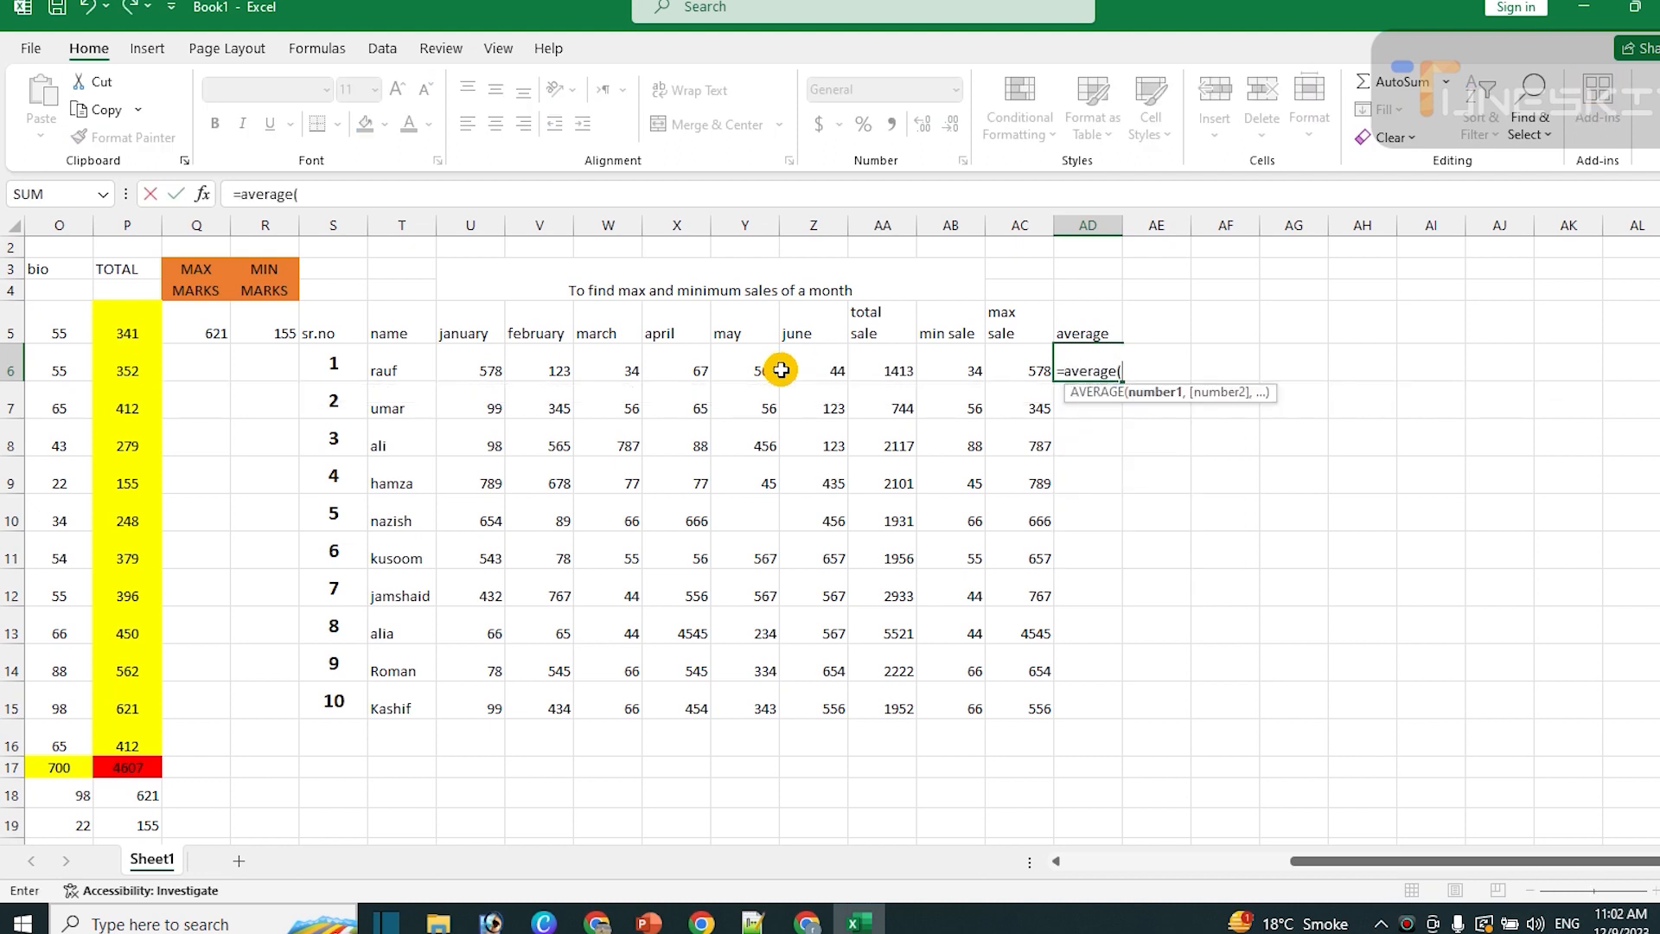
left_click_drag(459, 370, 843, 368)
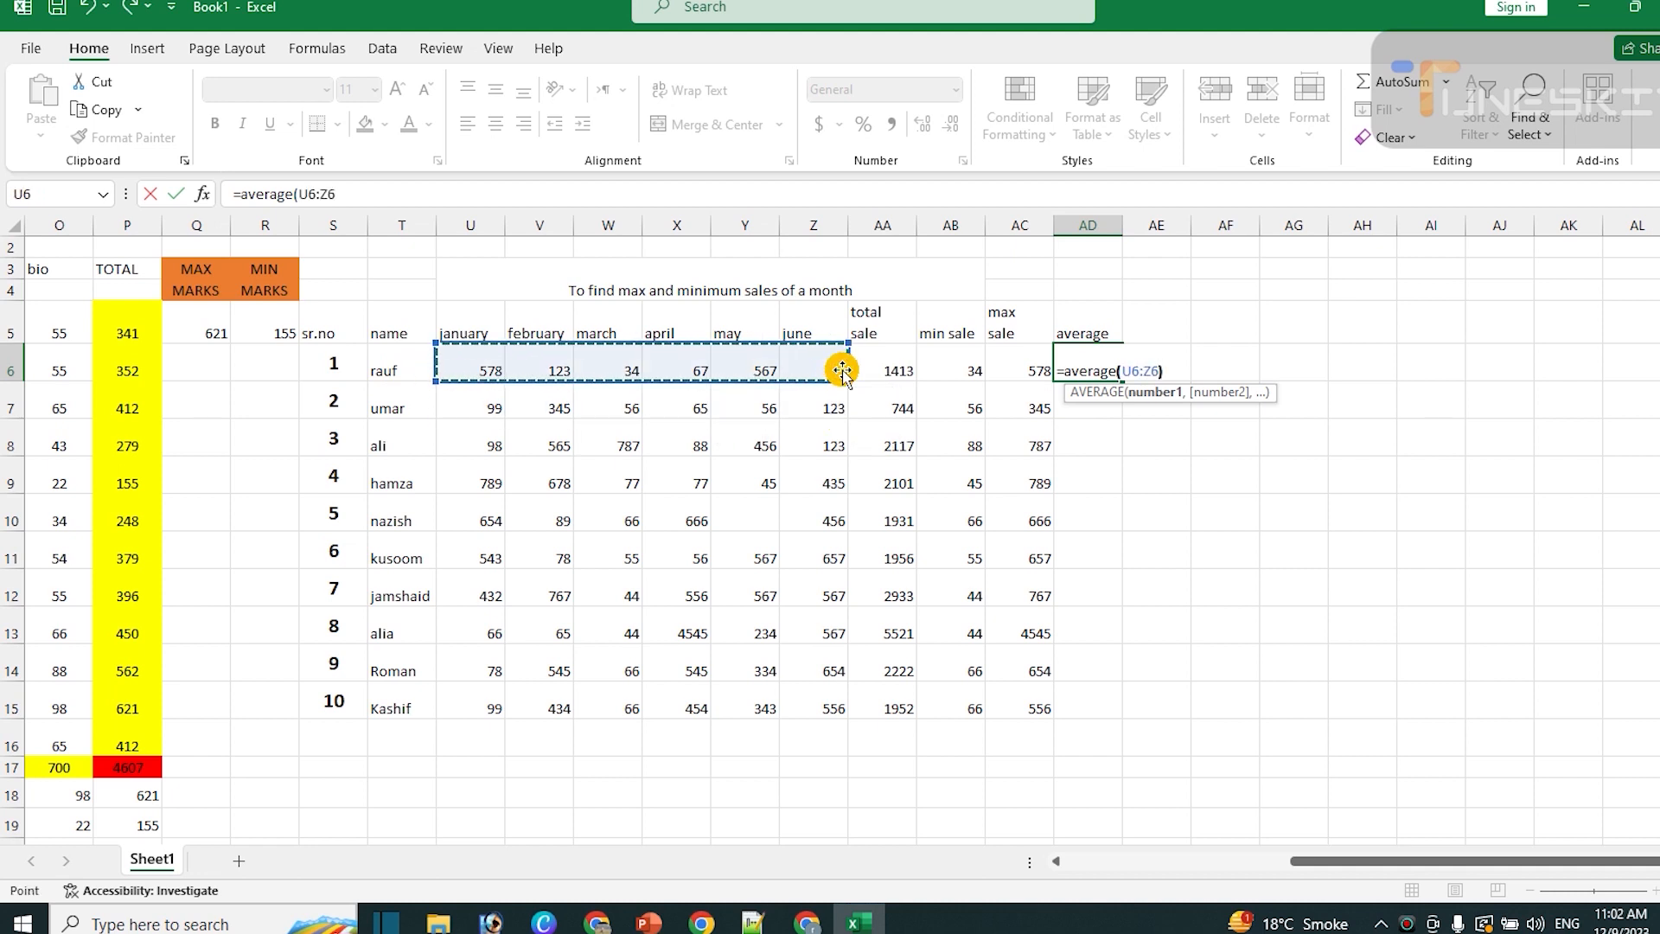
key("Return")
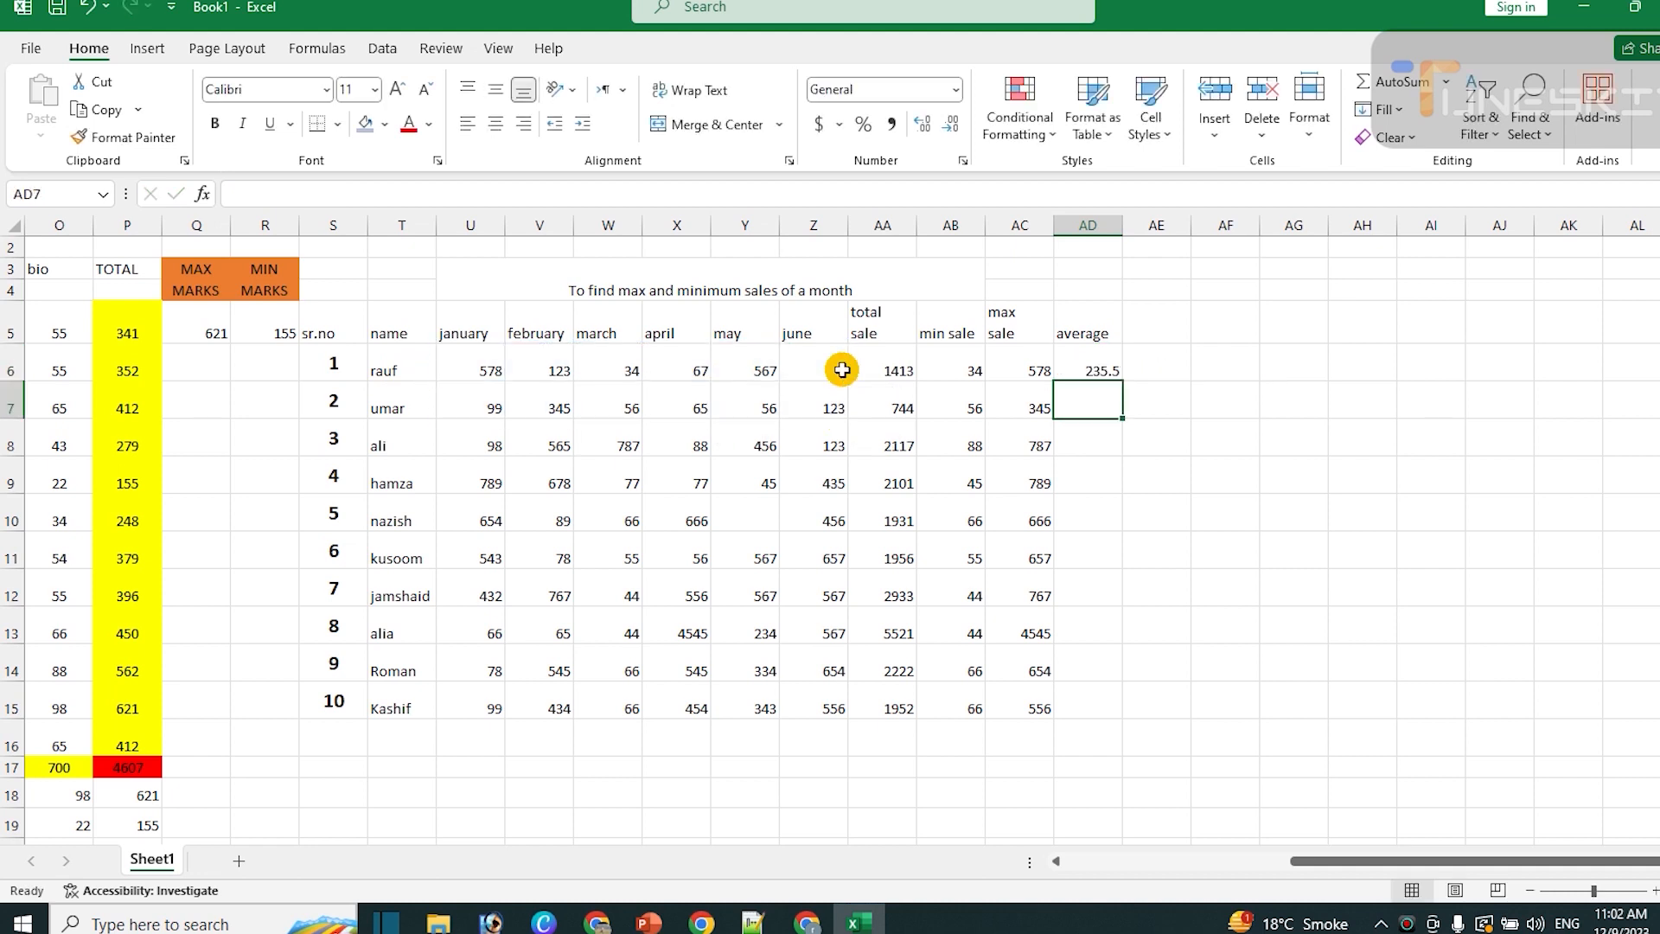
In AE6, divide the first salesperson's total in AA6 by the number of months, and fill the AD6 average formula down to AD15
left_click(1143, 371)
type("=")
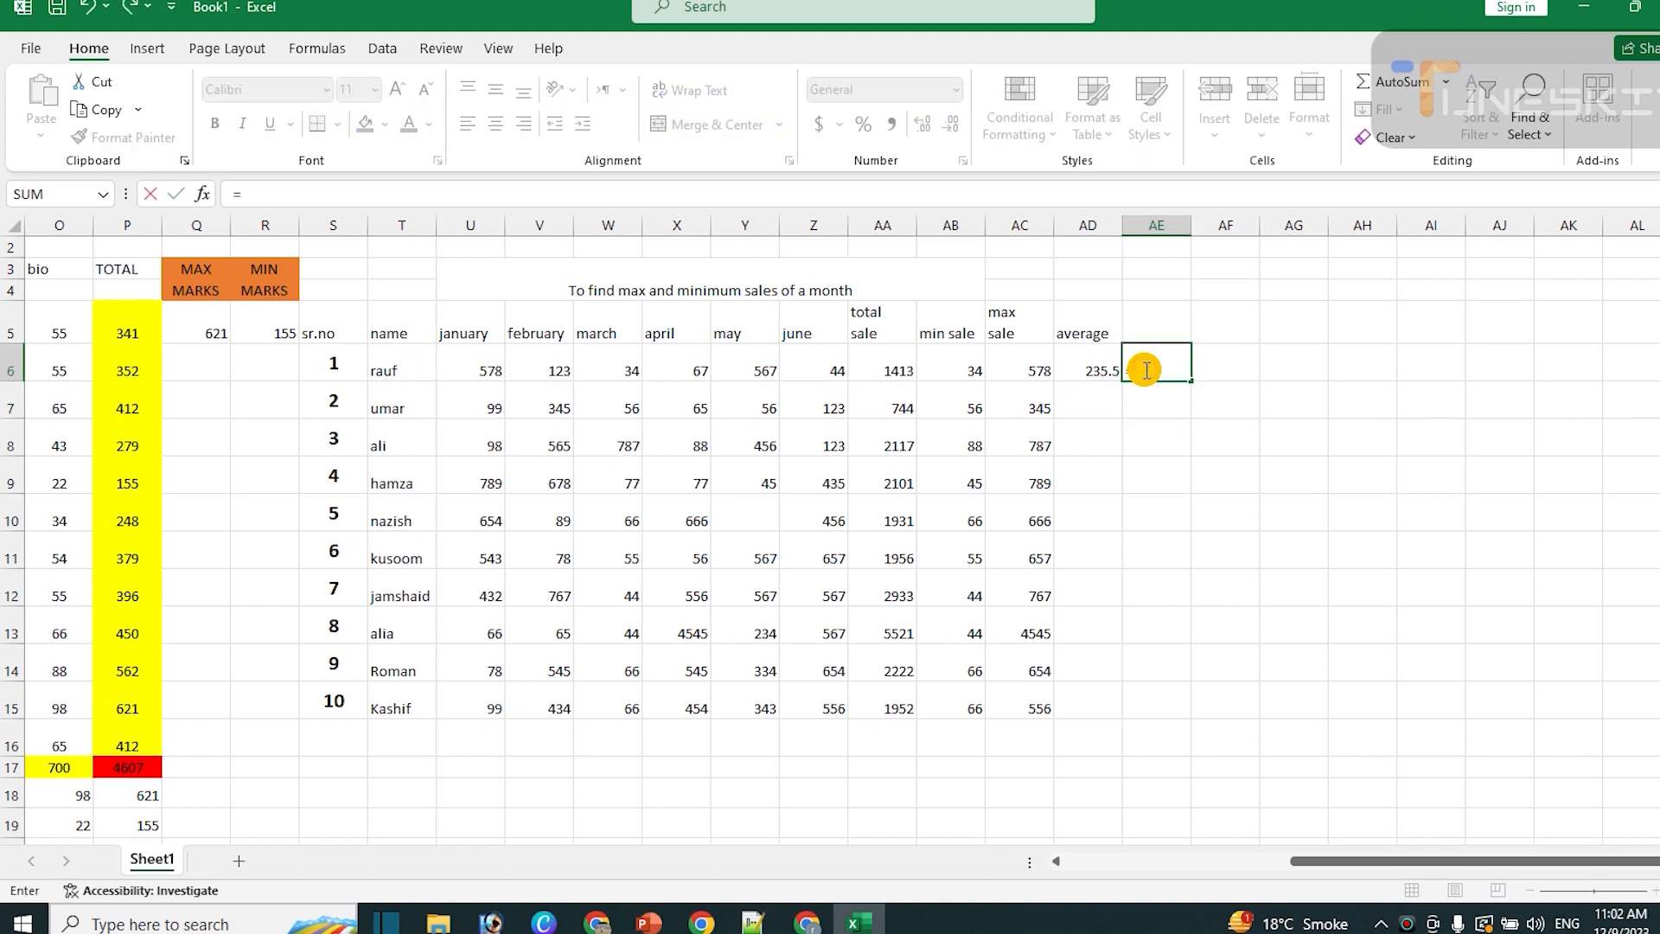
left_click(896, 358)
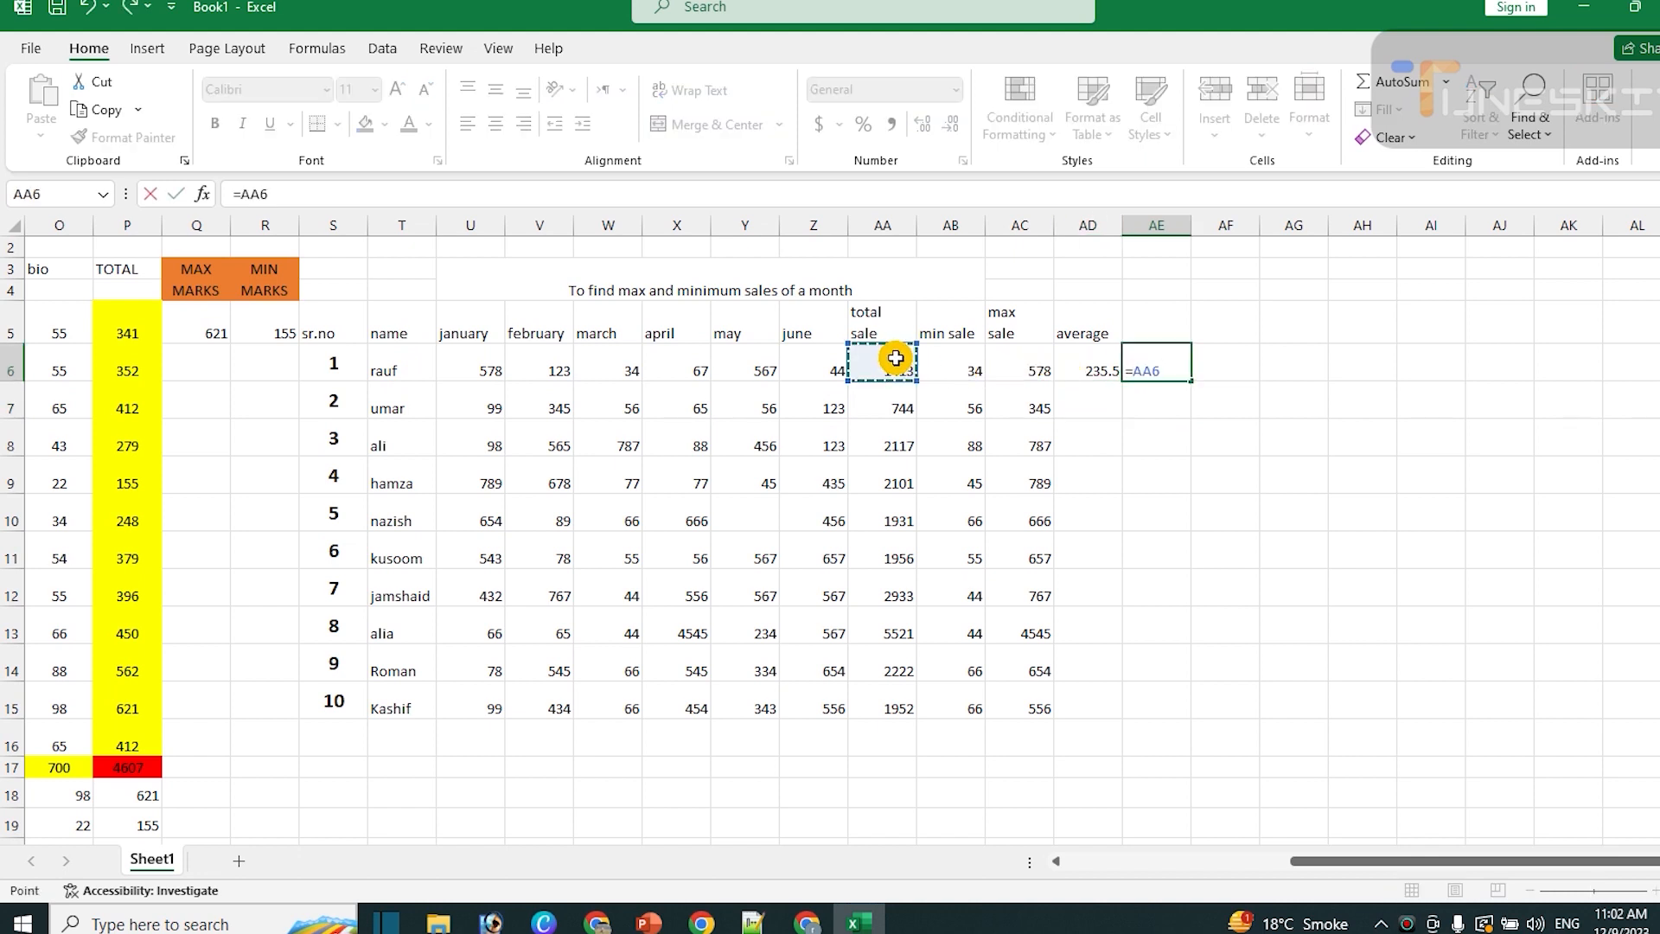
type("/")
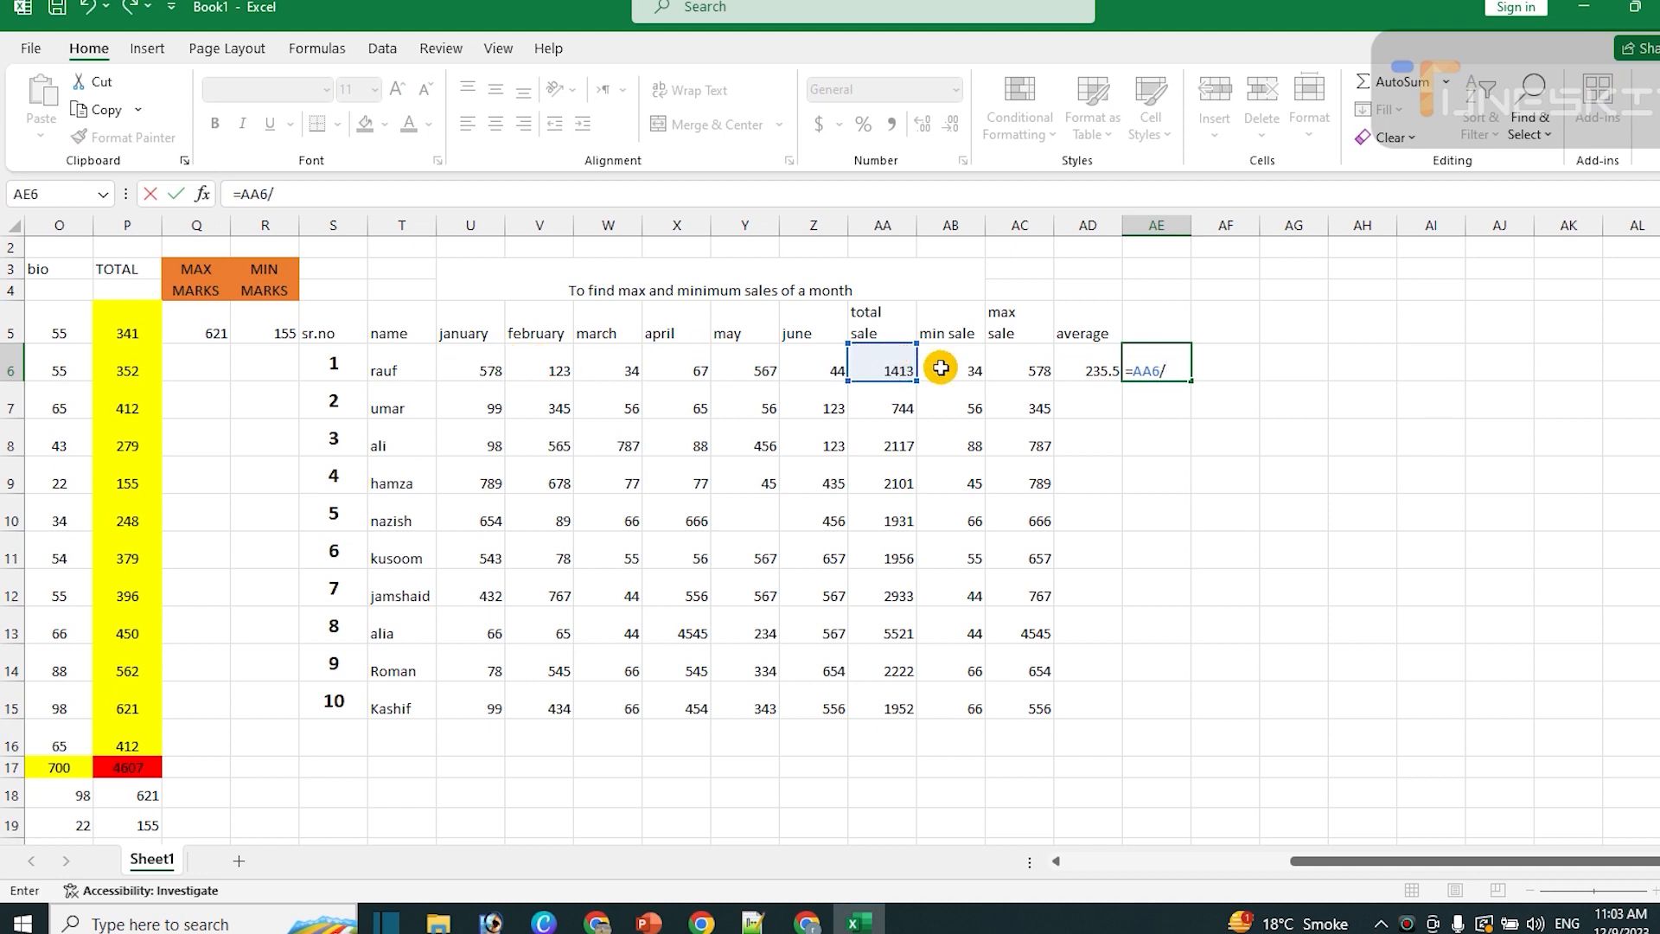
key("Return")
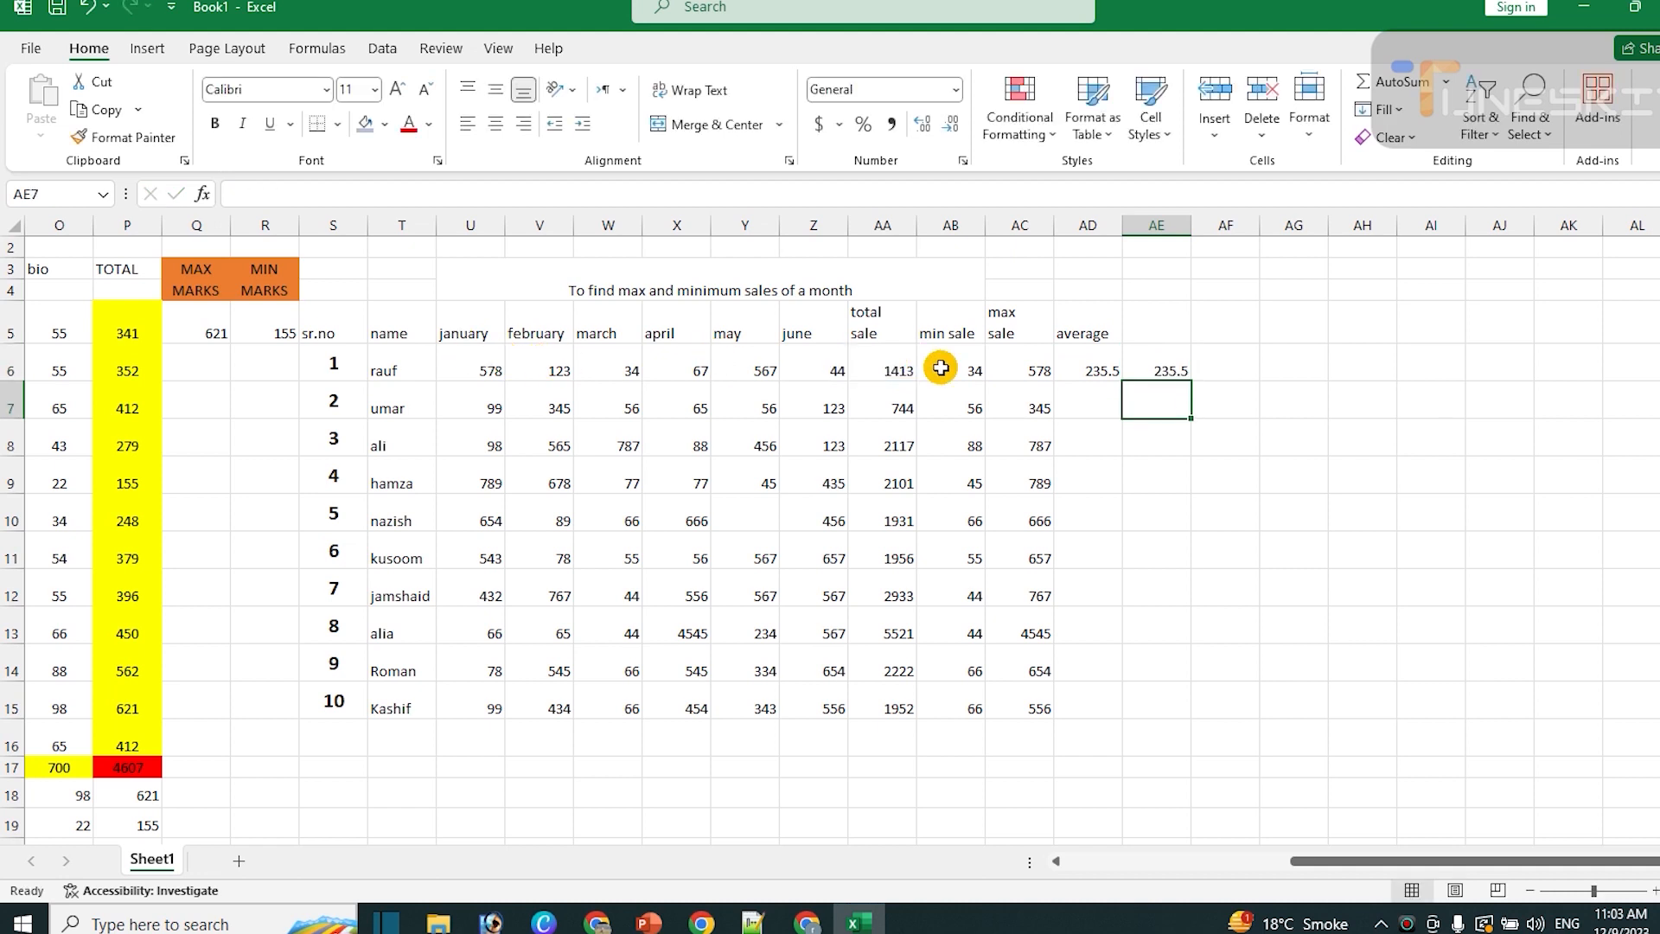
left_click(1100, 370)
left_click_drag(1122, 380, 1087, 714)
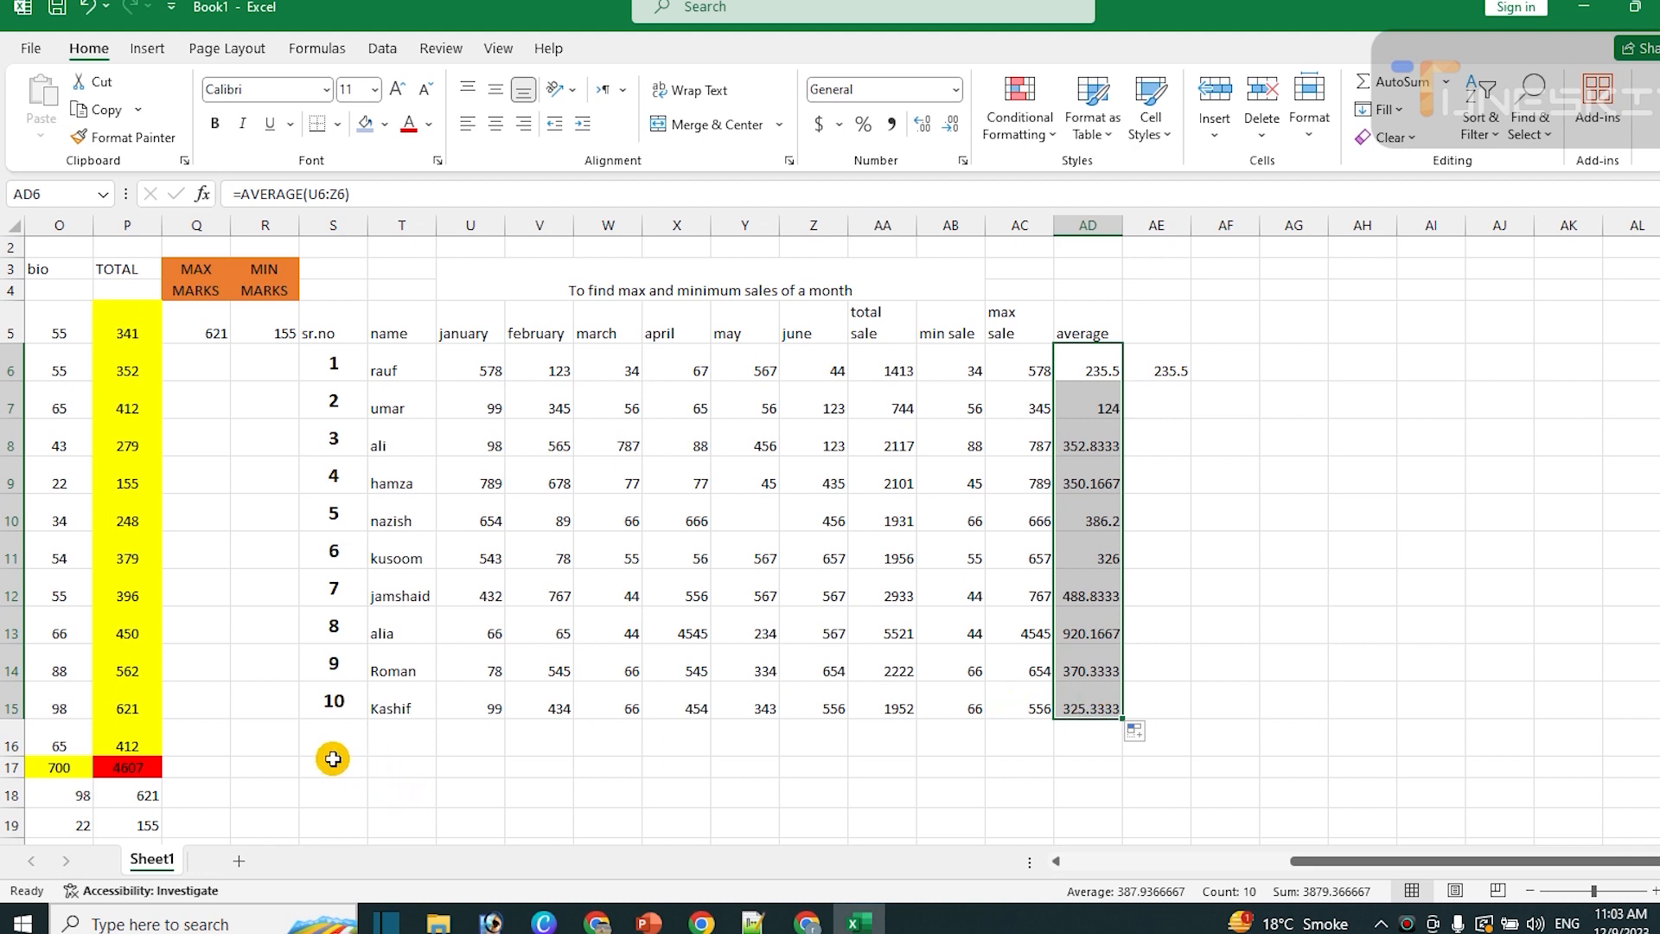
left_click(265, 767)
key("shift+Right")
key("shift+Right")
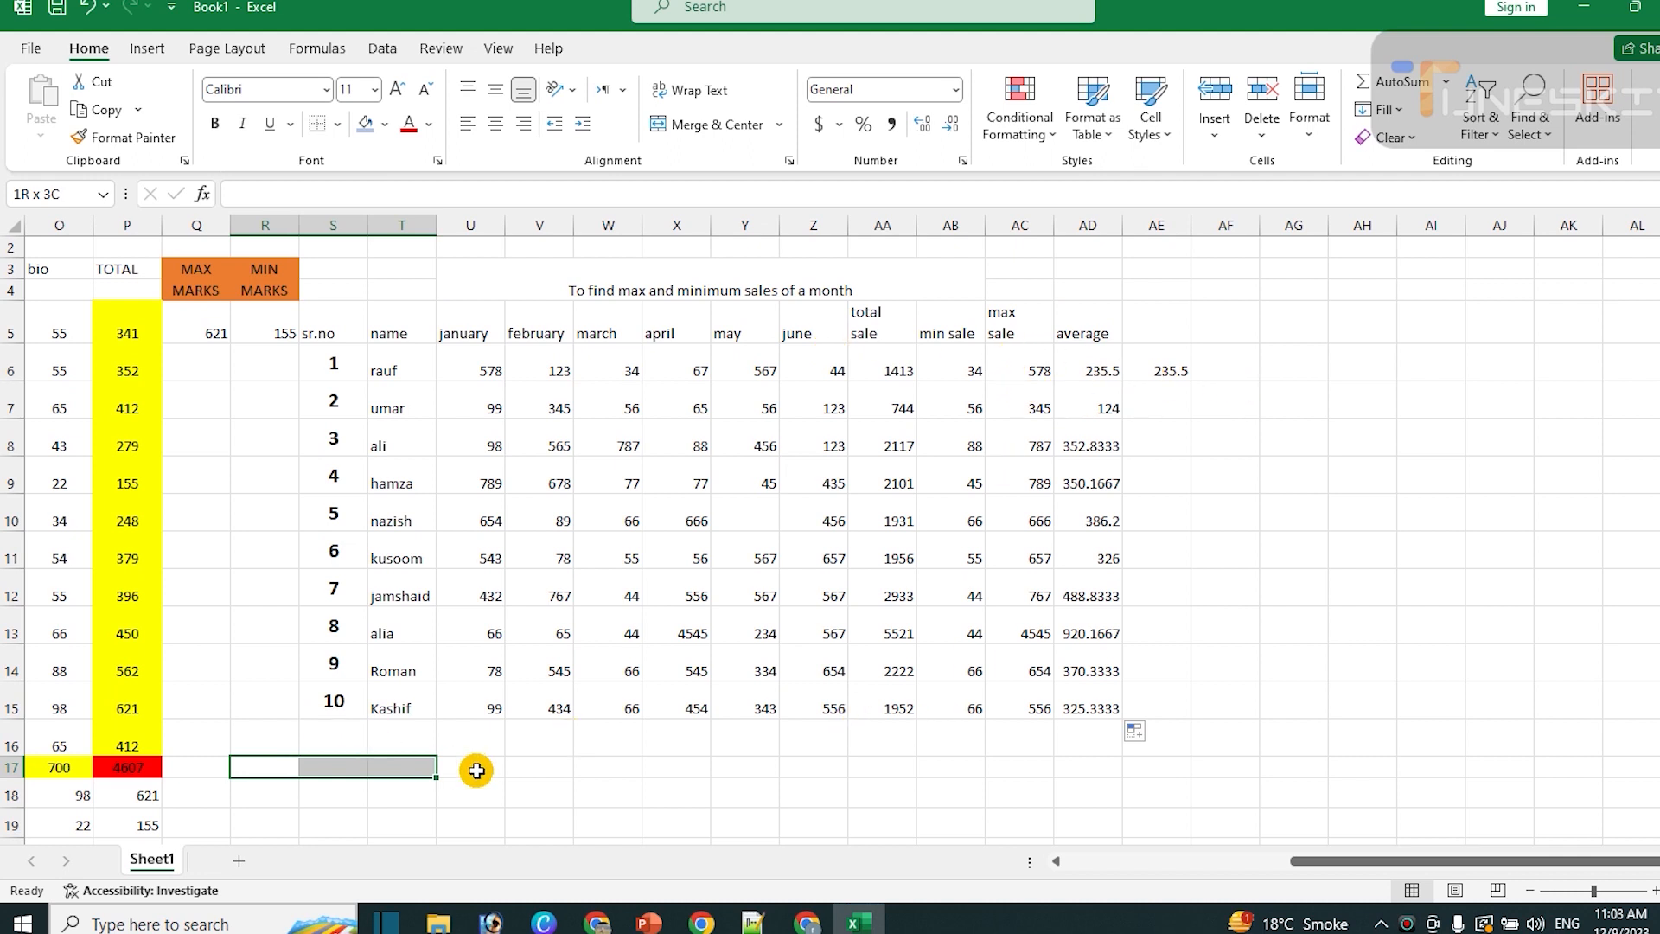
left_click(477, 771)
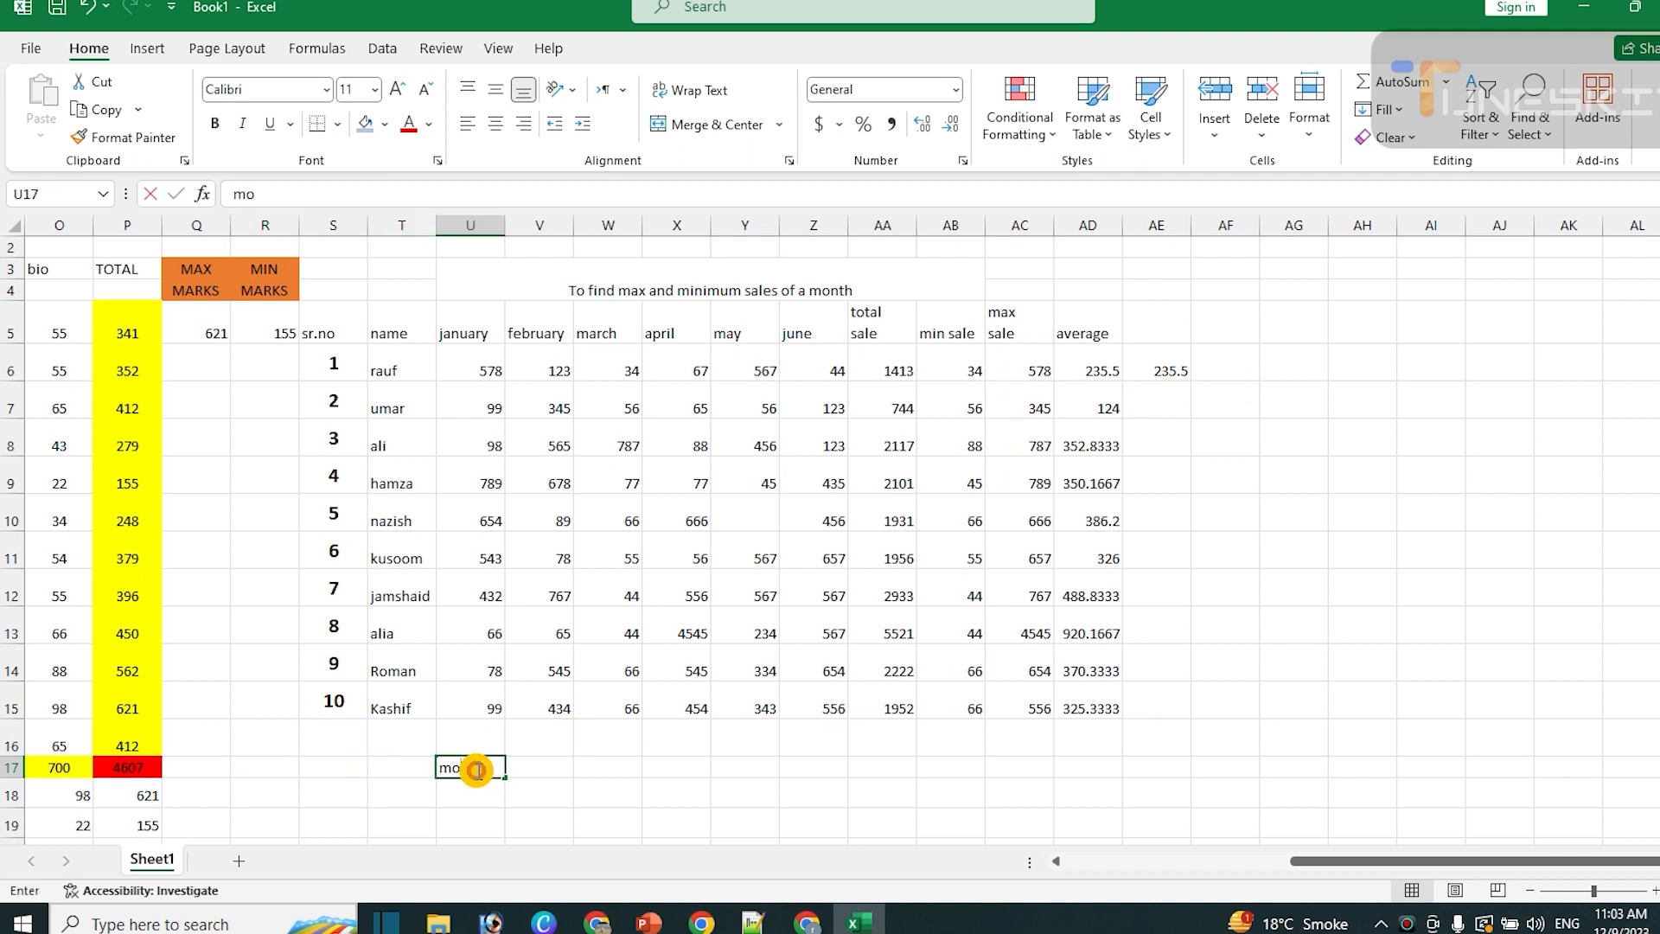
type("m")
key("Left")
key("Left")
key("Left")
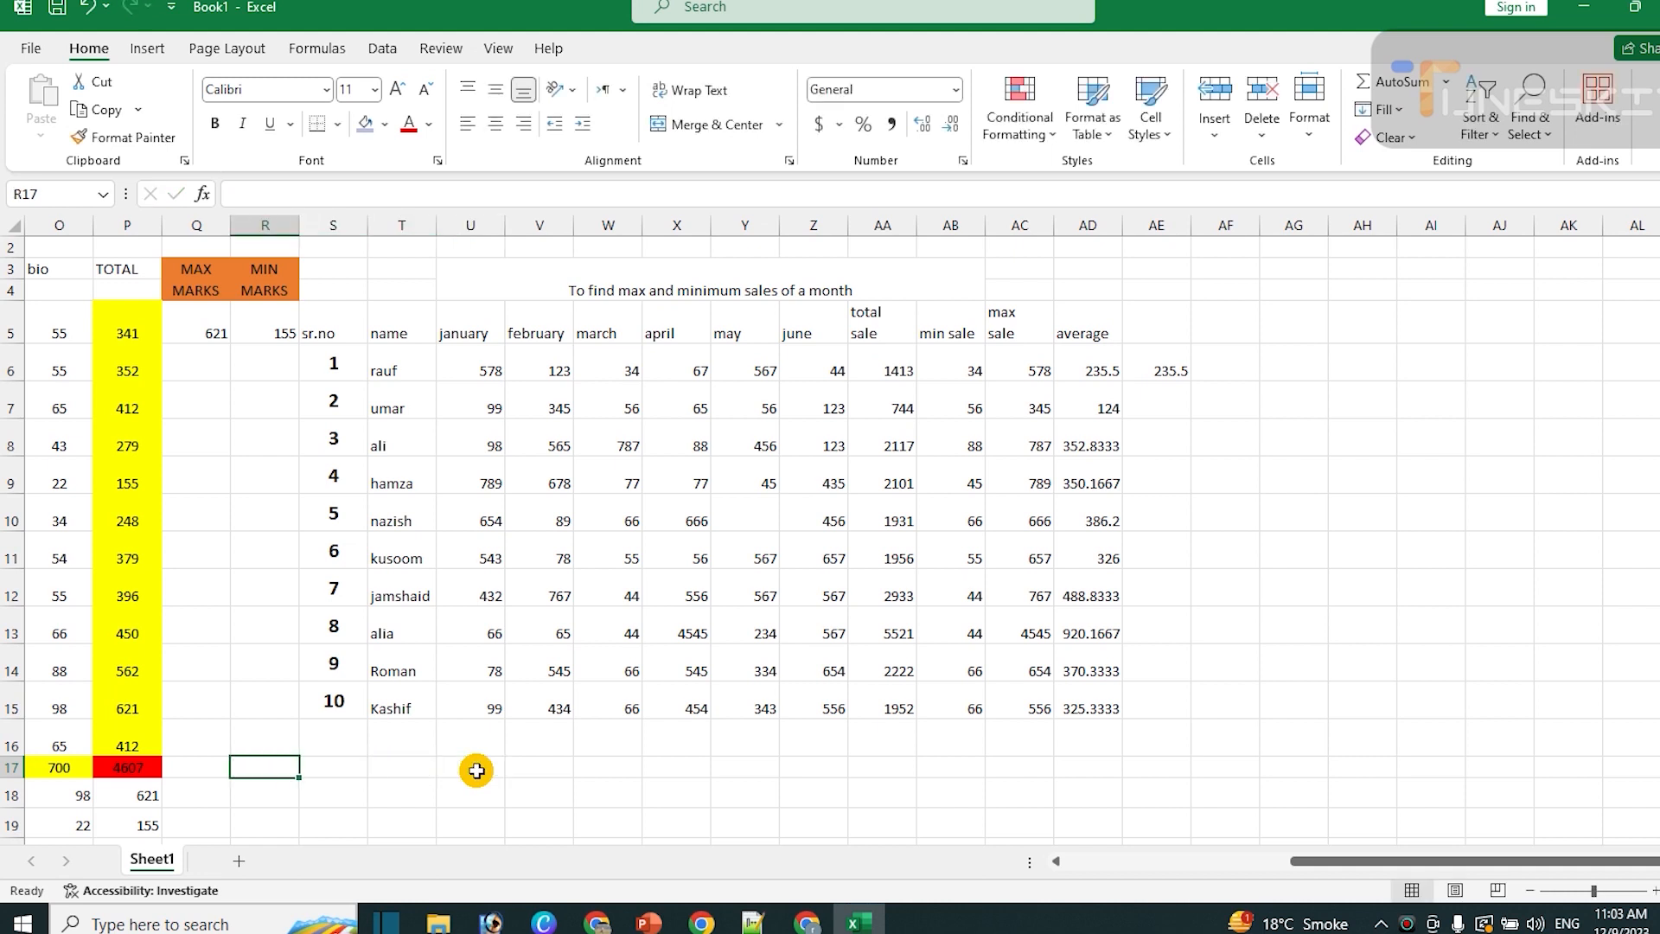
Merge and center R17:T17 below the sales table and label it "monthly max sale"
key("shift+Right")
key("shift+Right")
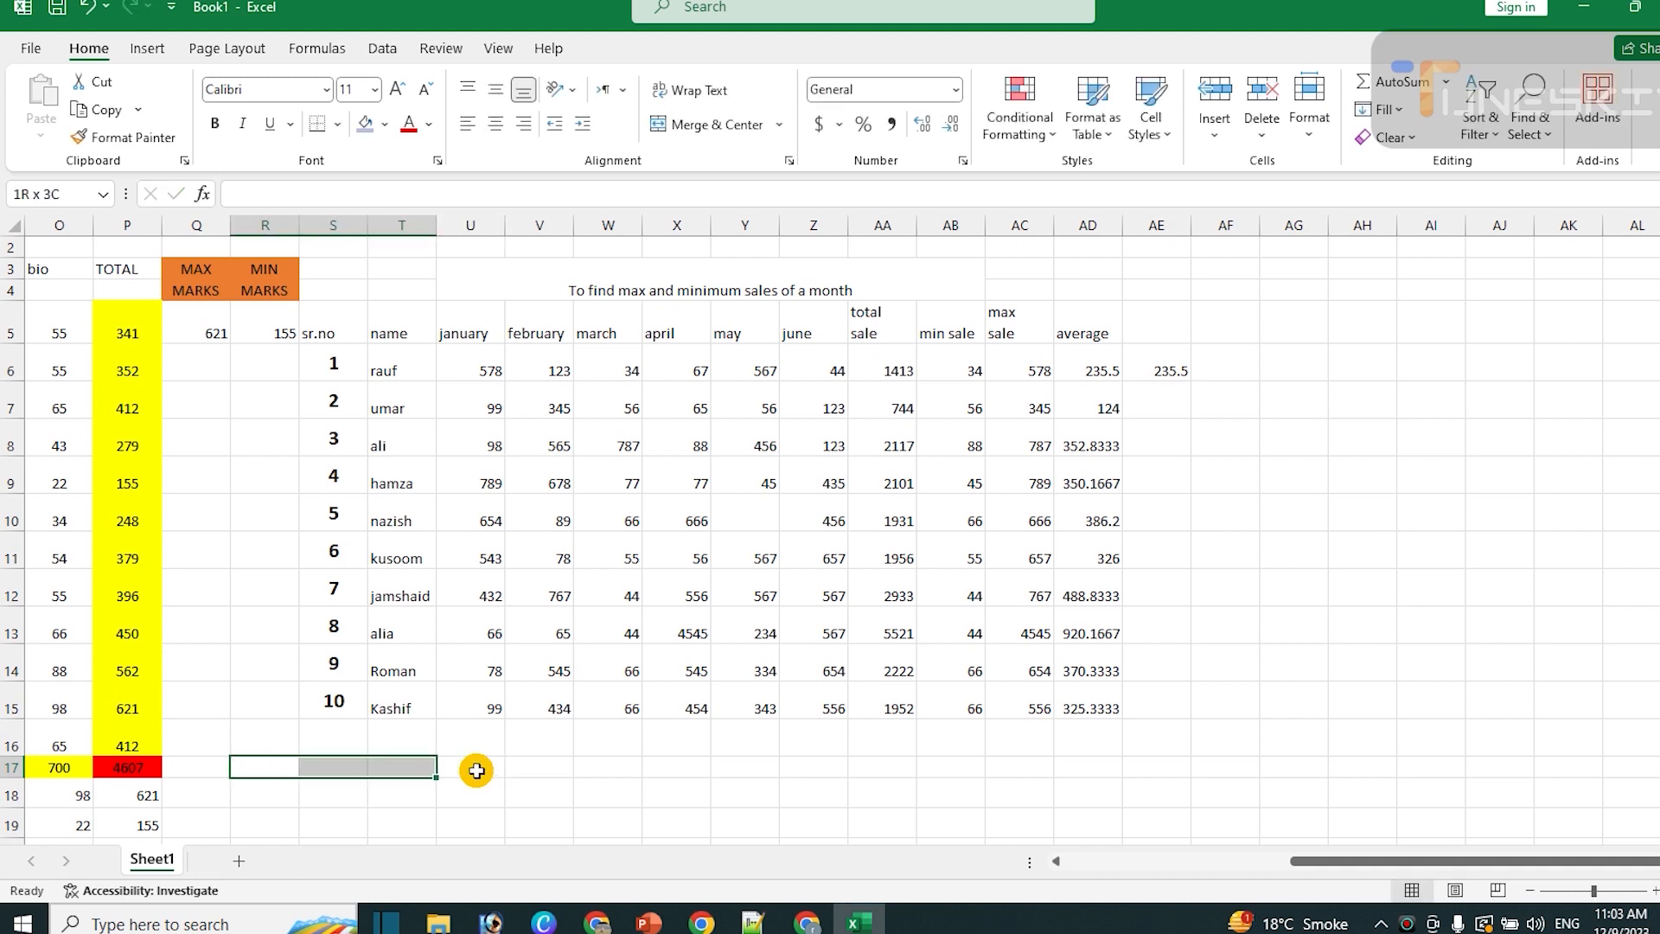
left_click(736, 127)
type("monyhly")
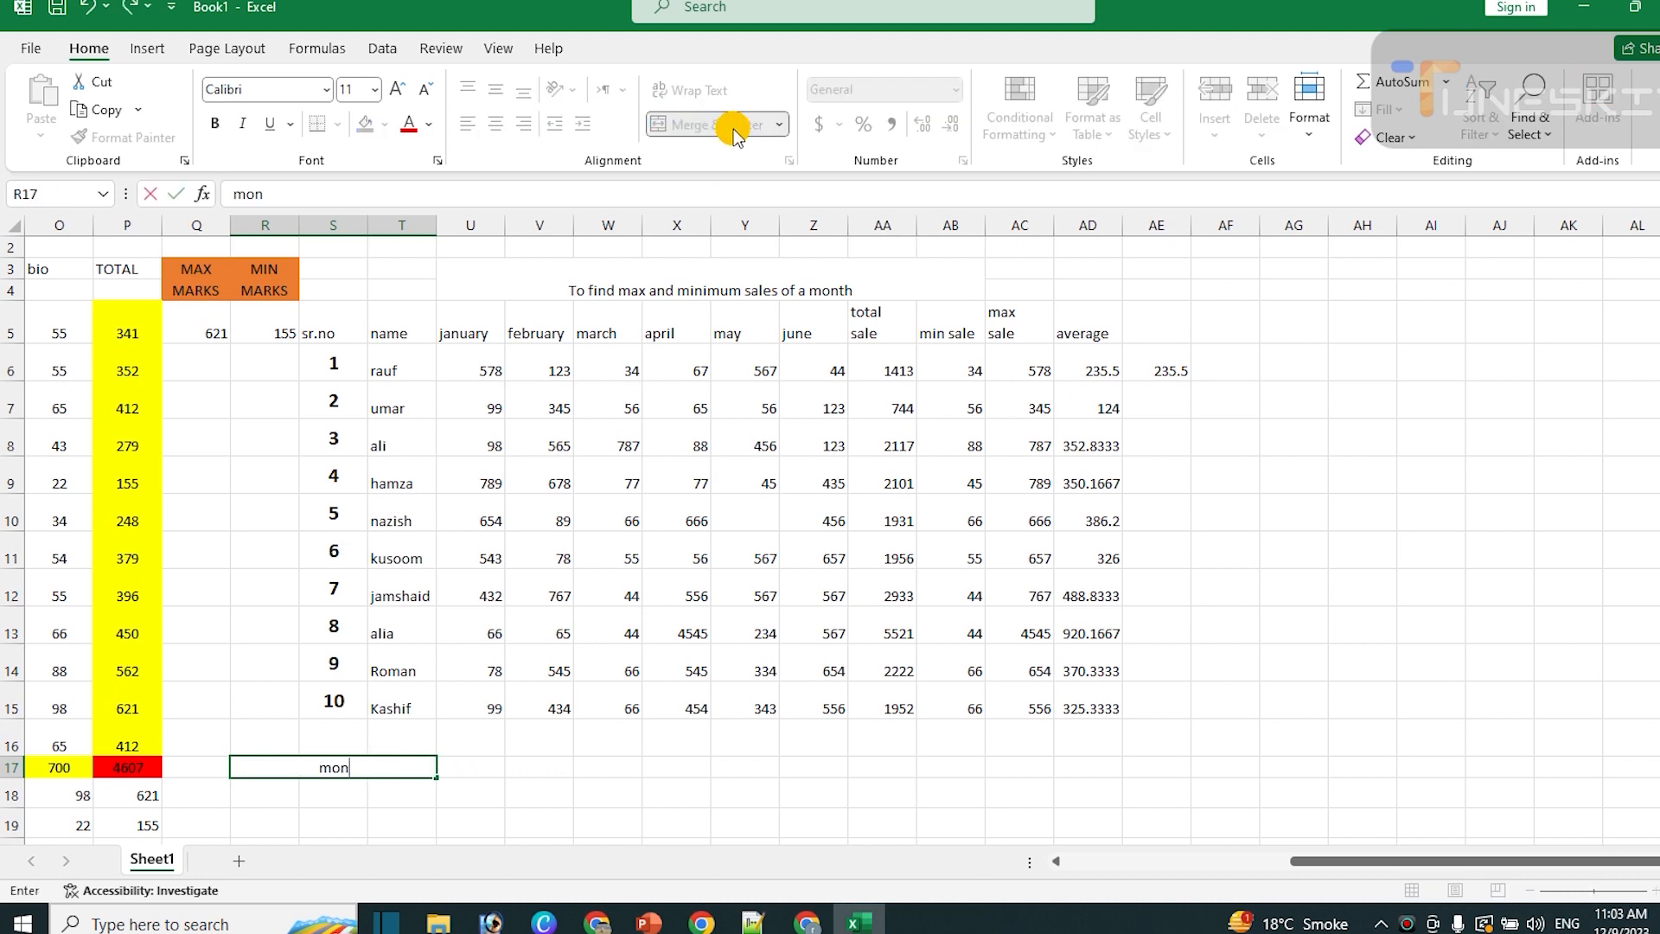
key("BackSpace")
key("BackSpace")
key("BackSpace")
key("BackSpace")
type("y")
key("BackSpace")
type("thaly")
key("BackSpace")
key("BackSpace")
type("ly averag")
key("BackSpace")
key("BackSpace")
key("BackSpace")
key("BackSpace")
key("BackSpace")
key("BackSpace")
type("mix")
type(" sa")
key("BackSpace")
key("BackSpace")
key("BackSpace")
key("BackSpace")
key("BackSpace")
type("ax sale")
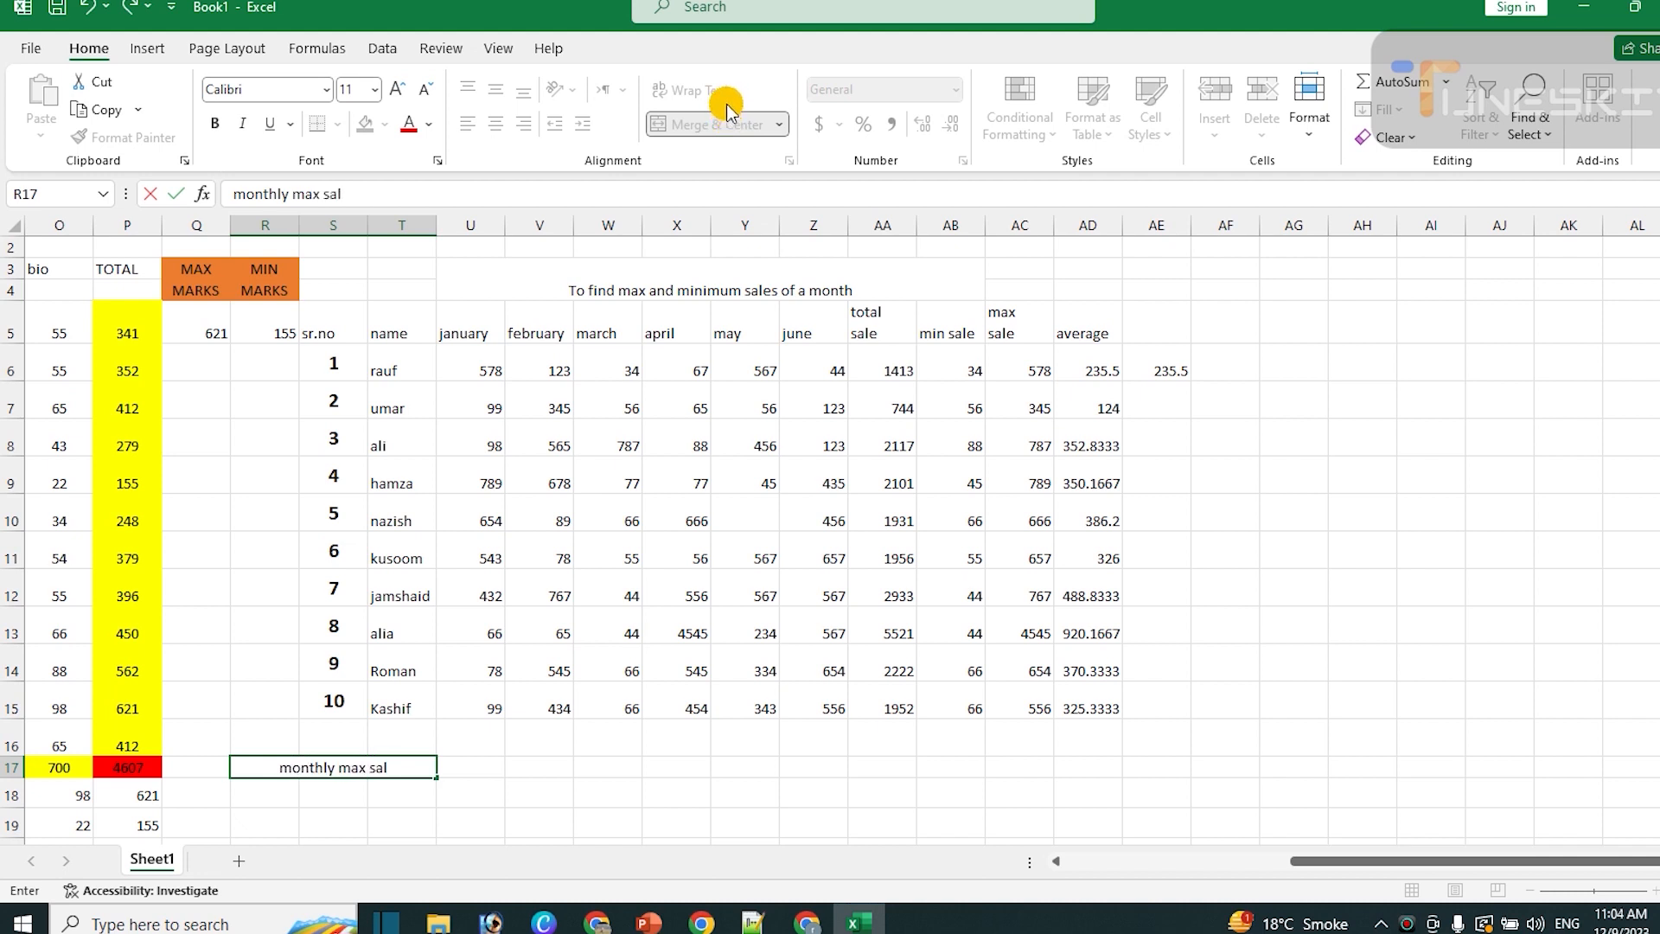
key("Return")
Merge and center R18:T18 and label it "monthly min sale"
key("shift+Right")
key("shift+Right")
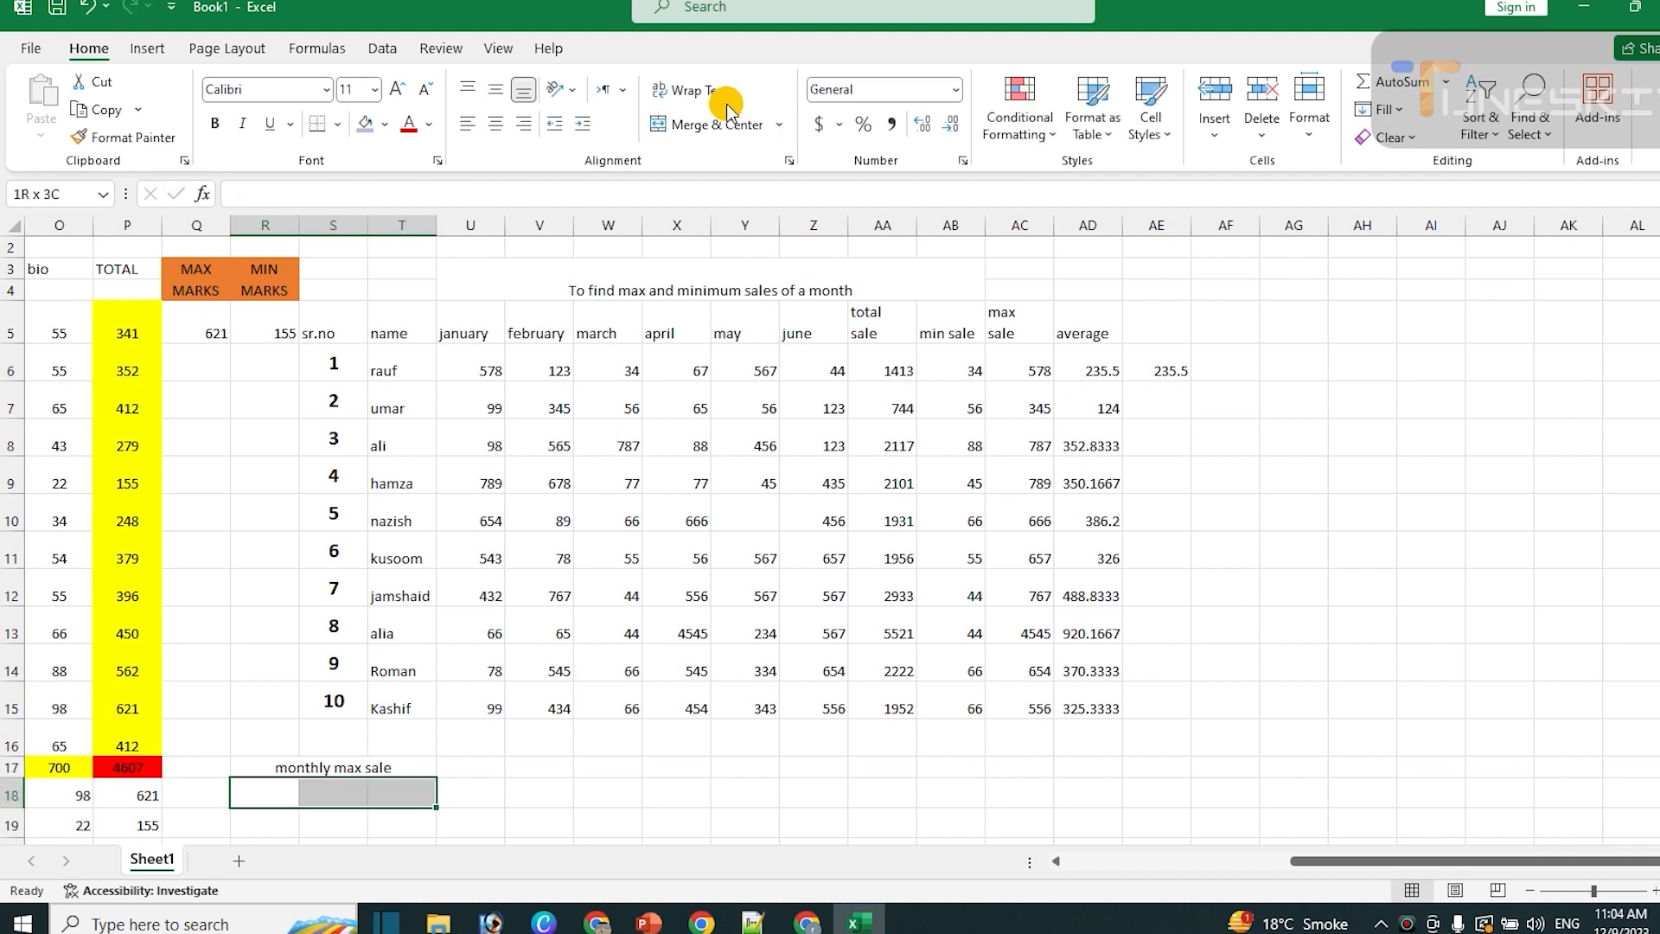
left_click(749, 130)
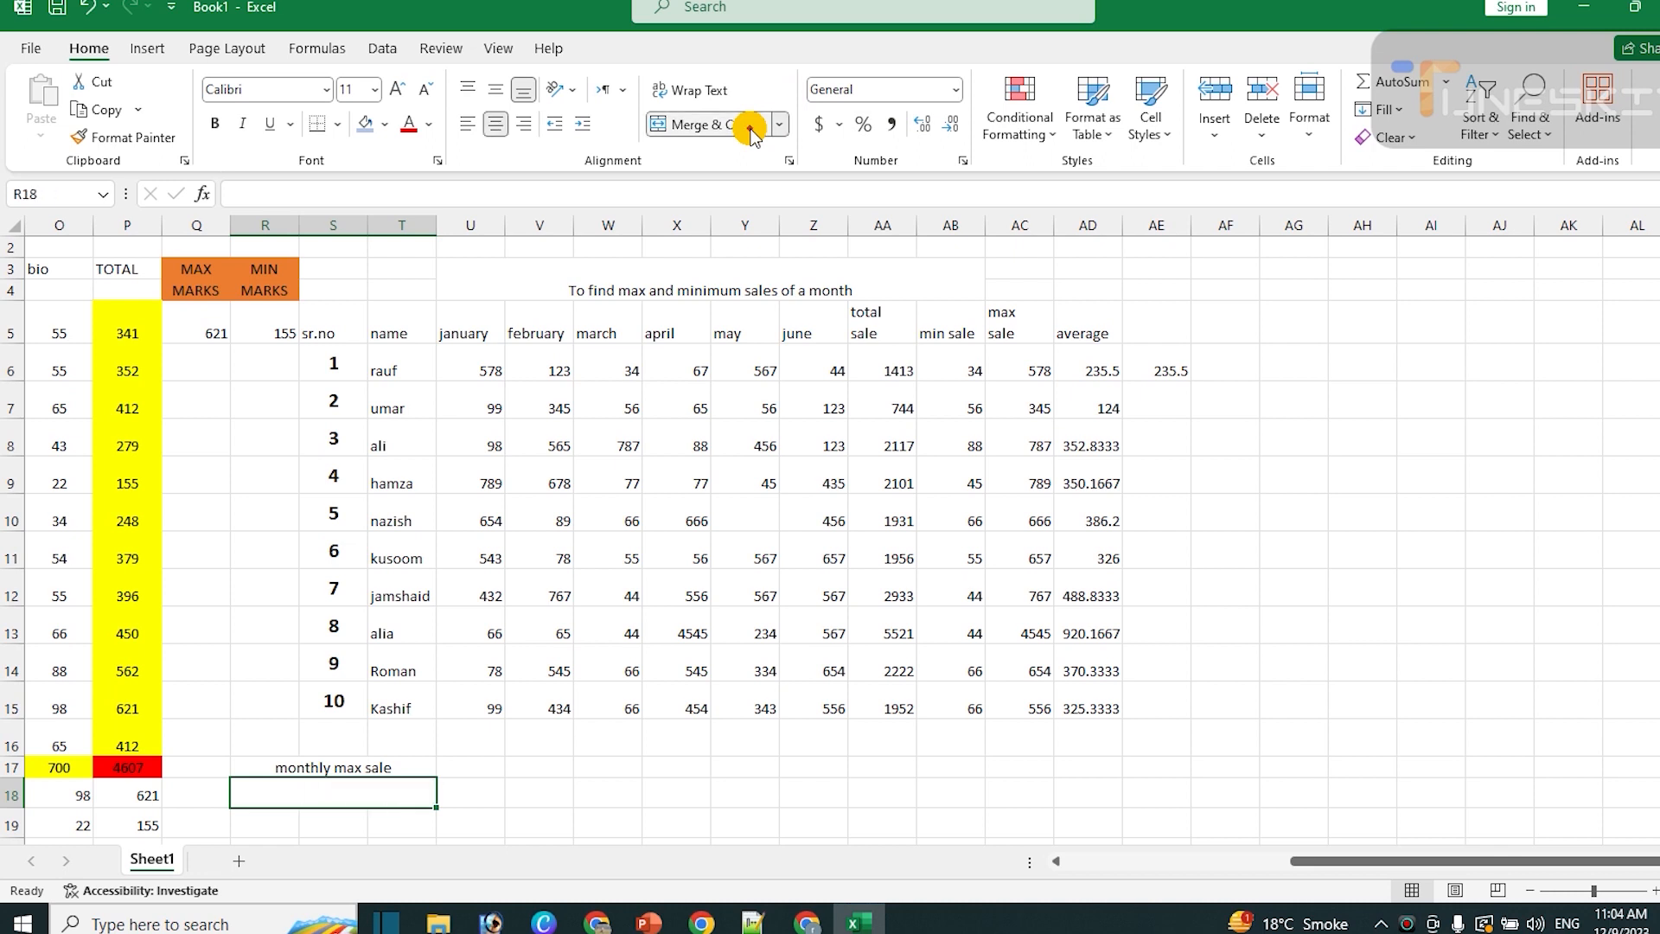
type("monthly min sale")
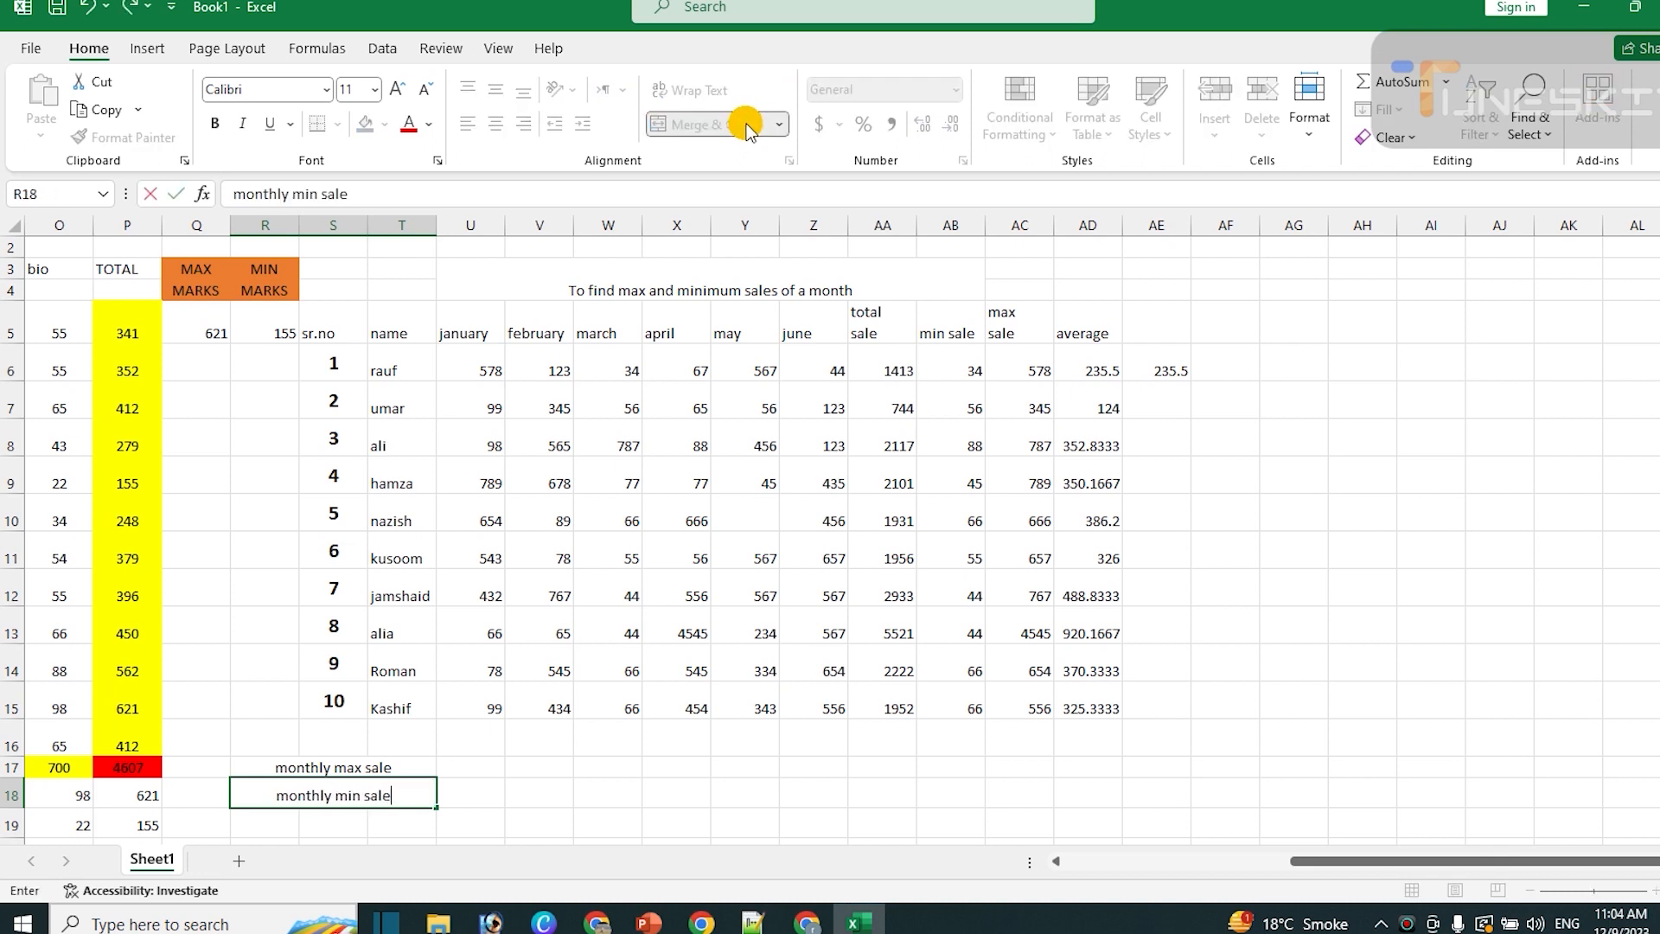
key("Return")
Merge and center R19:T19 and label it "monthly average sale"
key("shift+Right")
key("shift+Right")
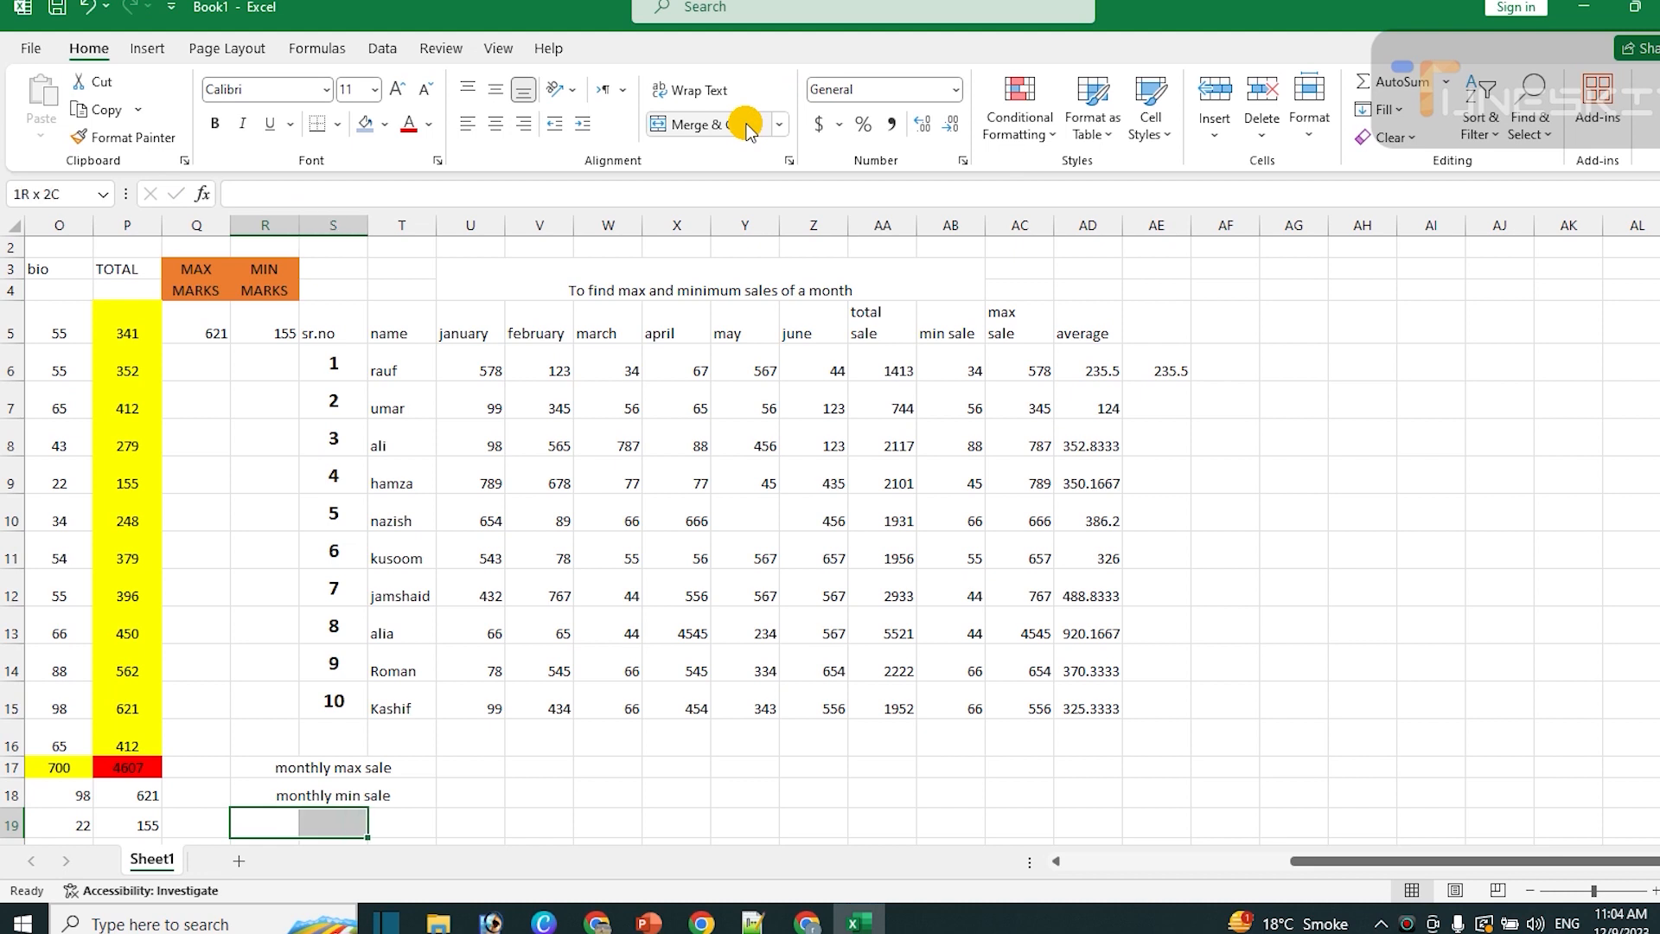
left_click(711, 126)
type("monthly average sale")
key("ctrl+Return")
Format the three monthly labels in R17:T19 with an orange fill, bold text and font size 12
key("Up")
key("Up")
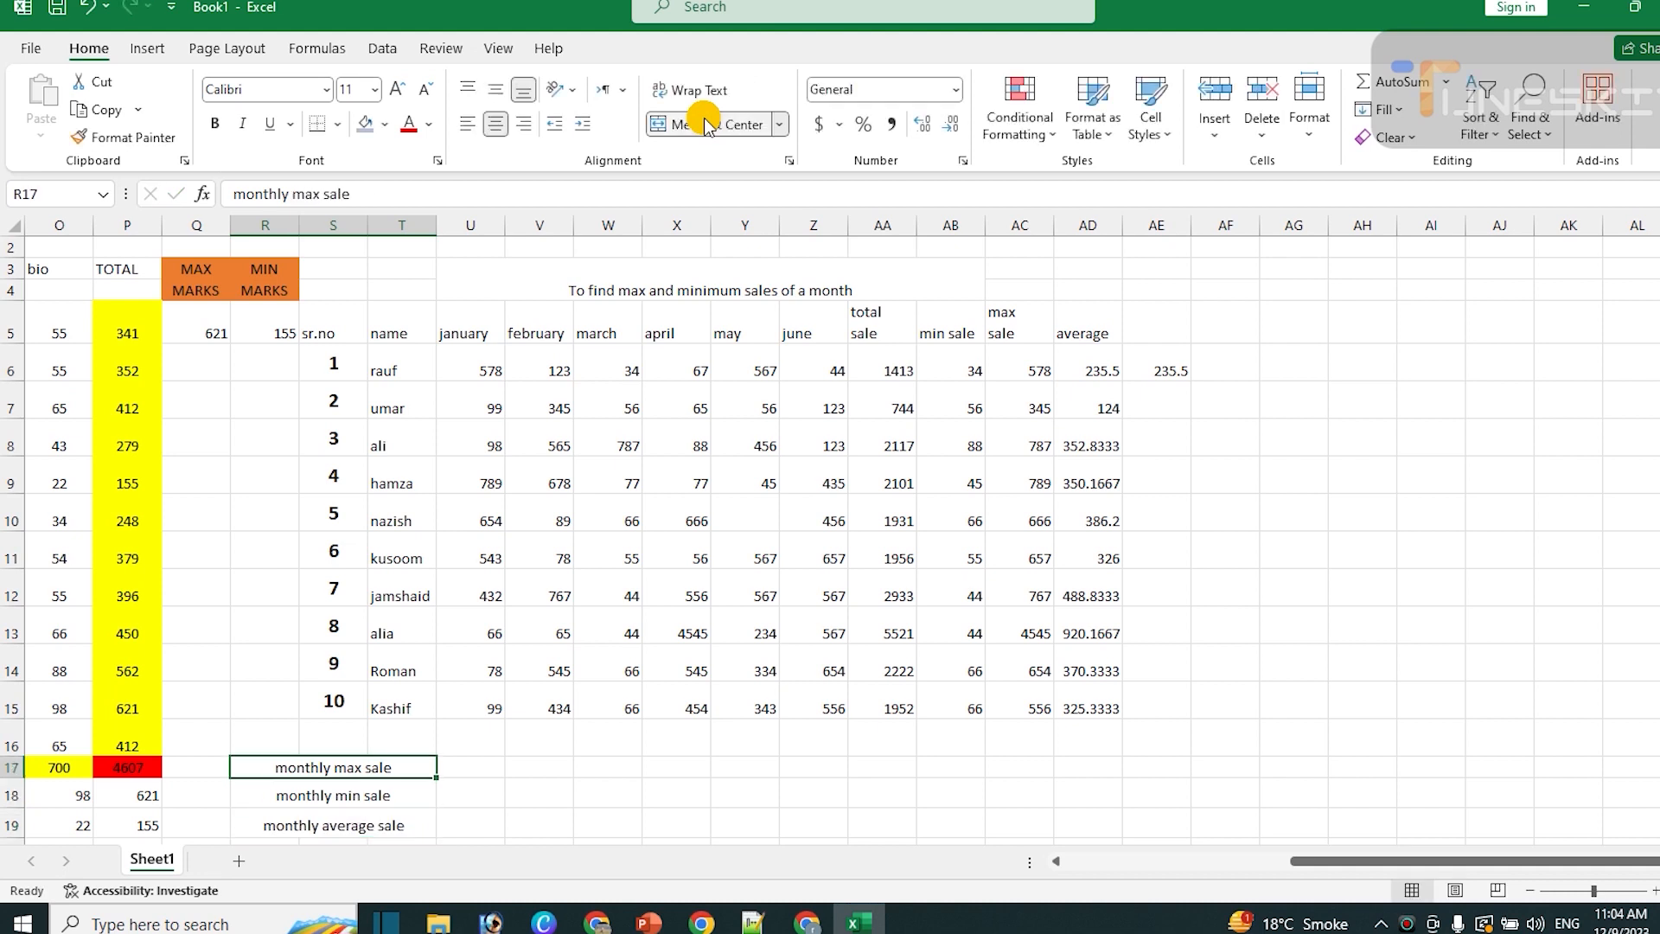
key("shift+Down")
key("shift+Down")
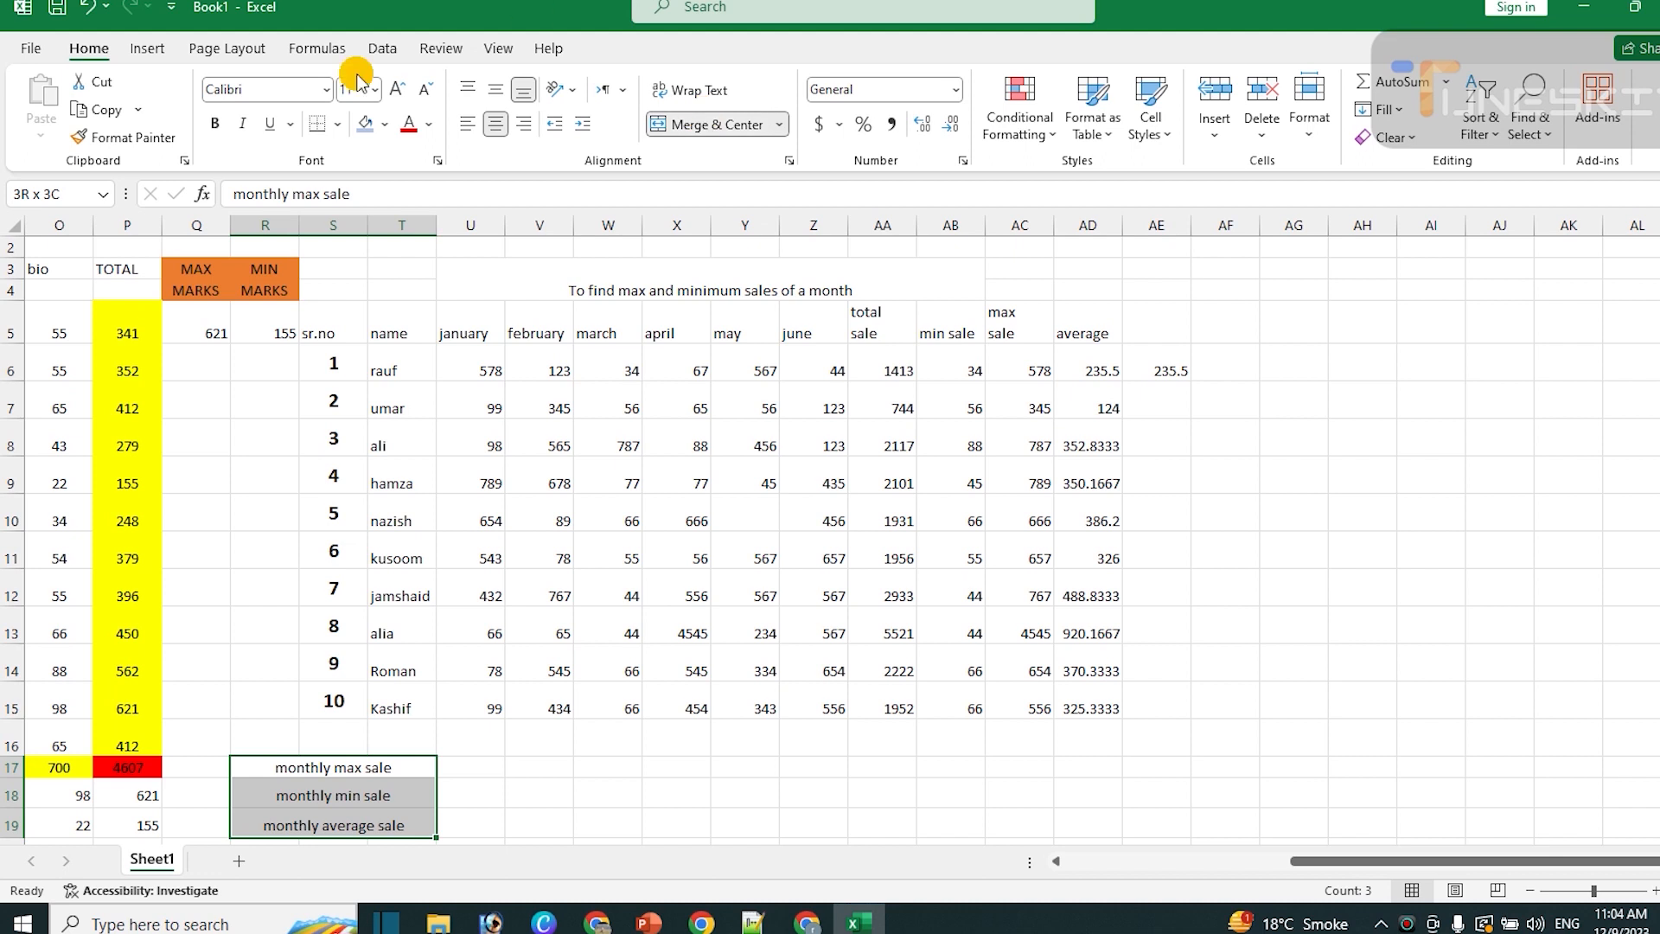
left_click(384, 125)
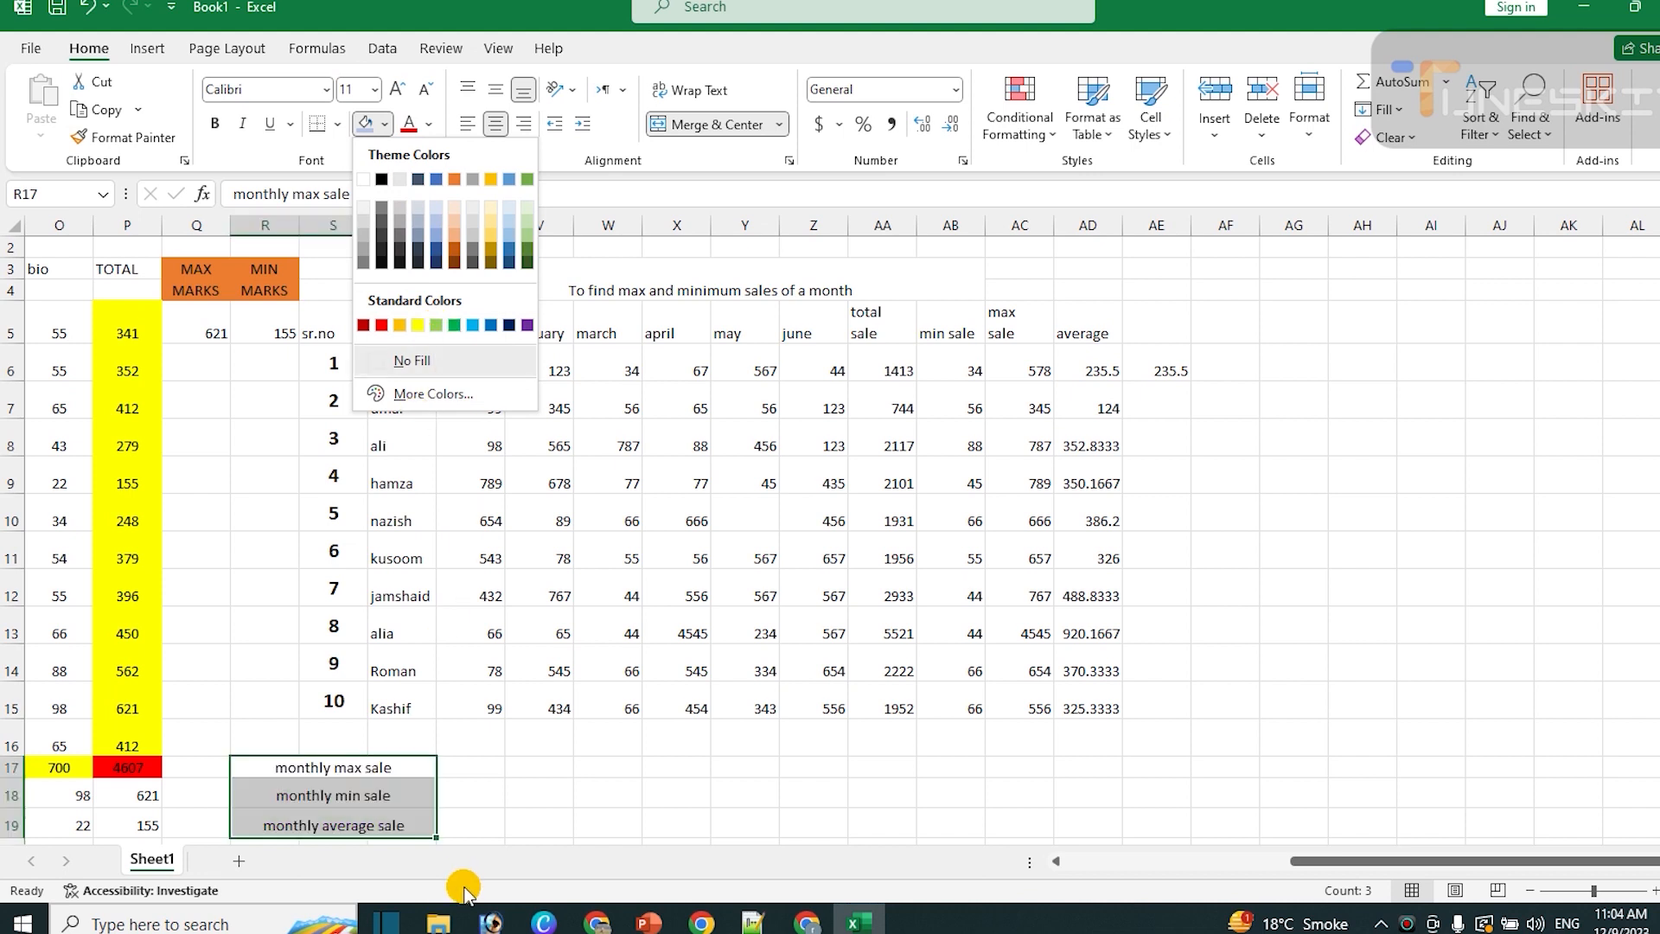
left_click(490, 326)
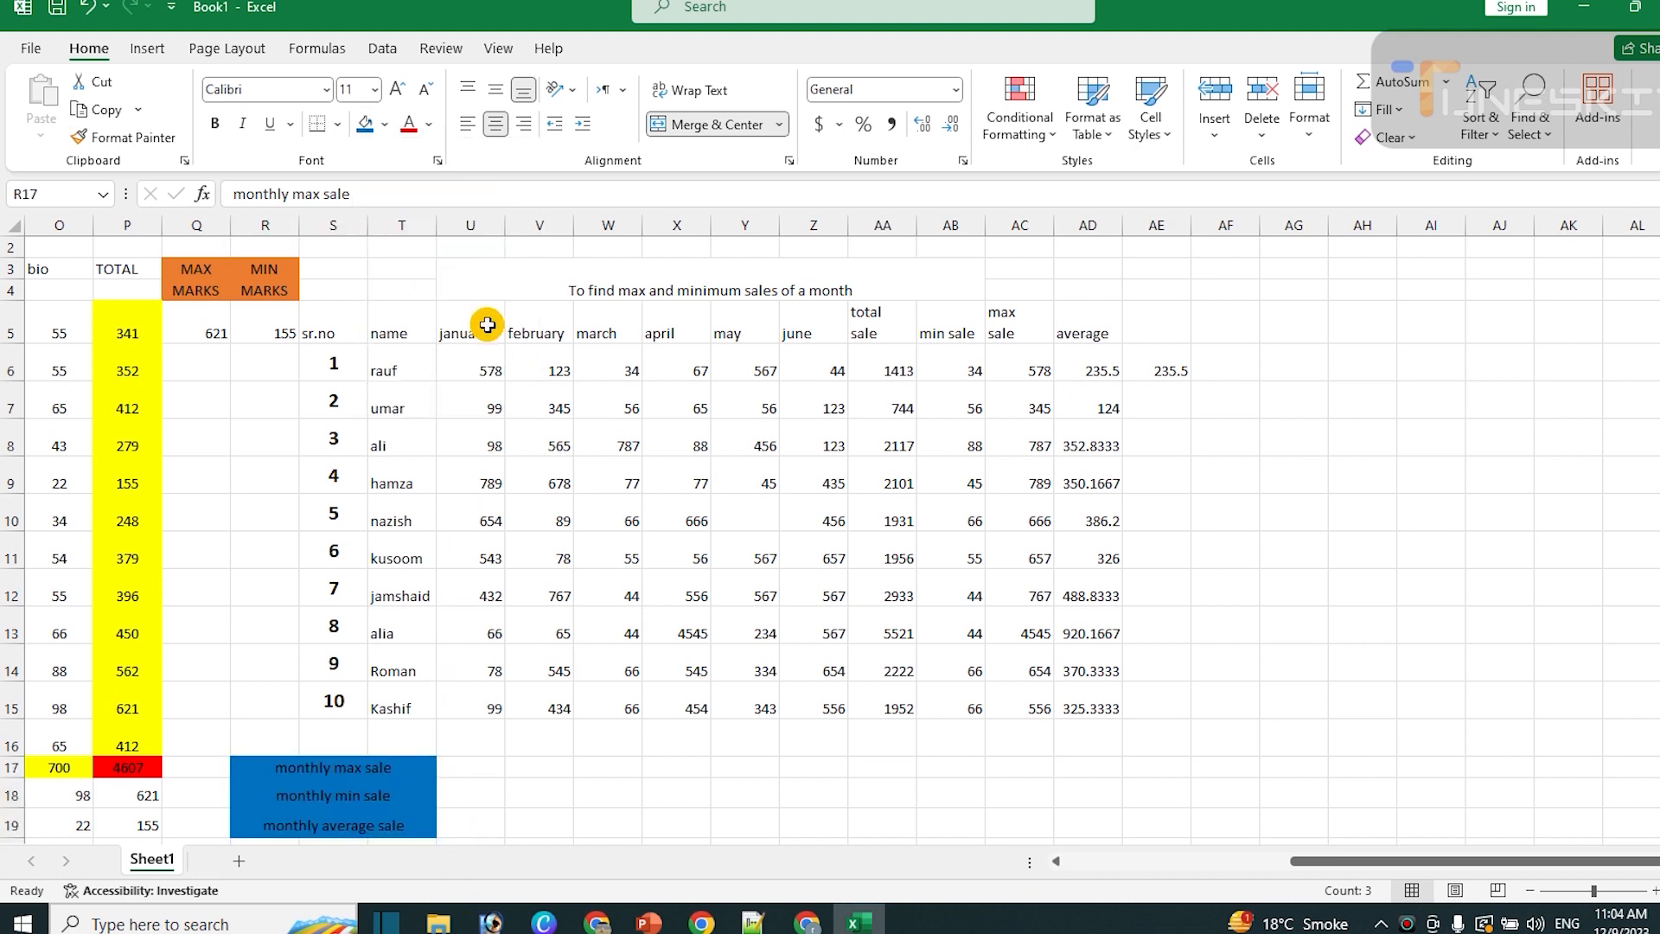
left_click(385, 126)
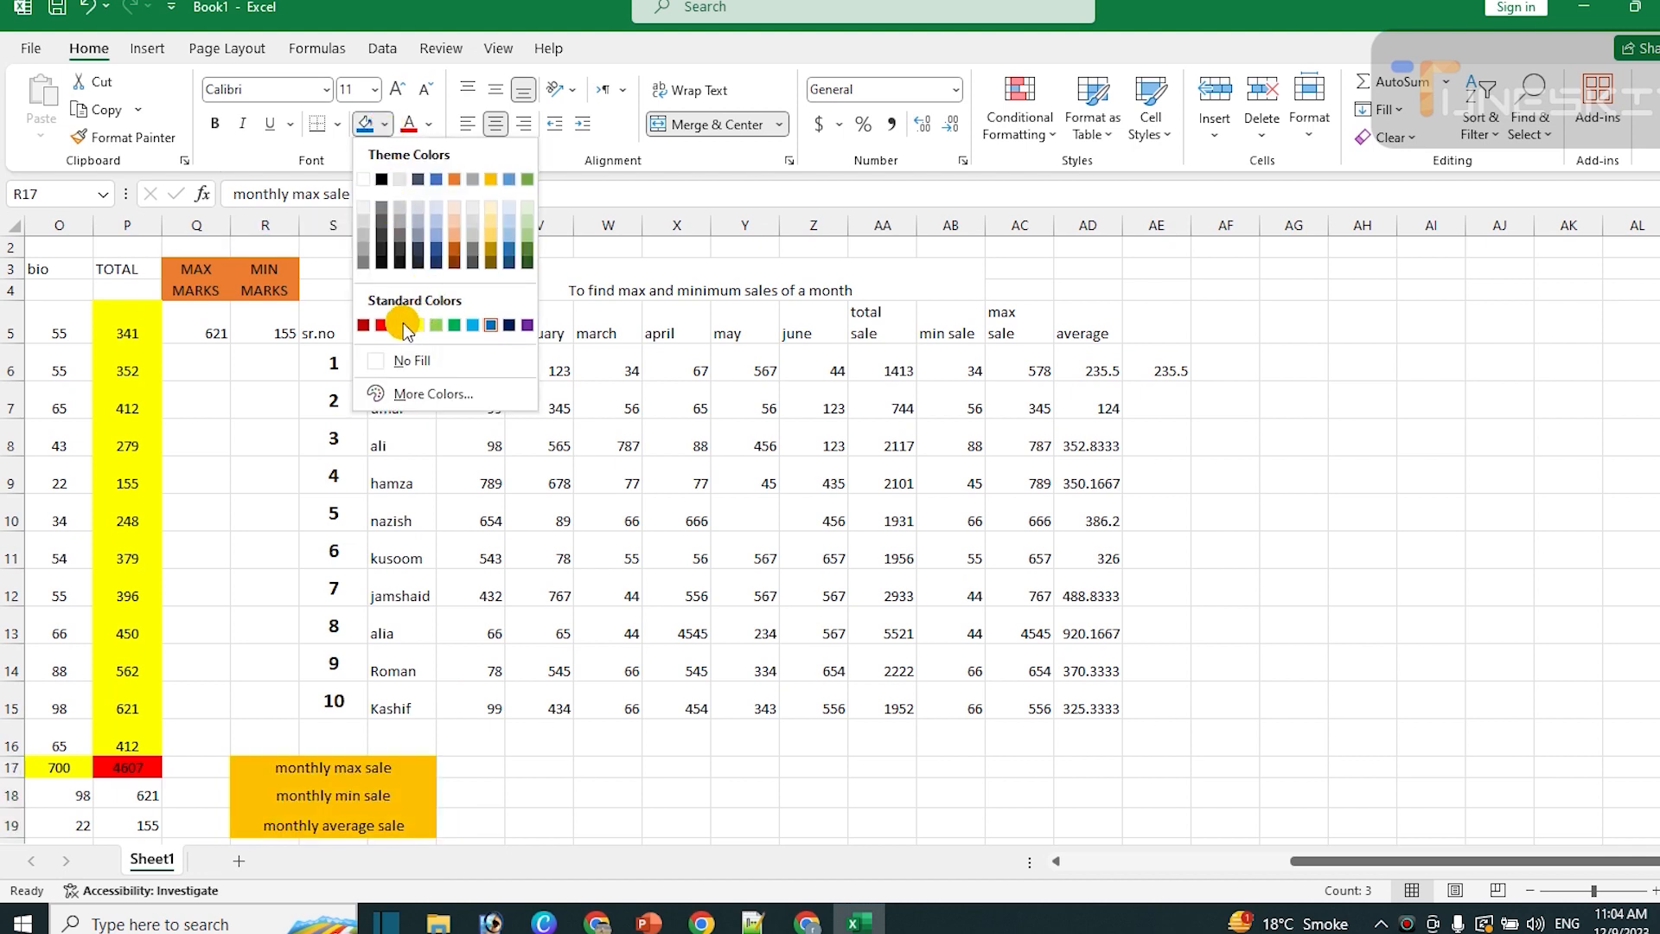
left_click(403, 325)
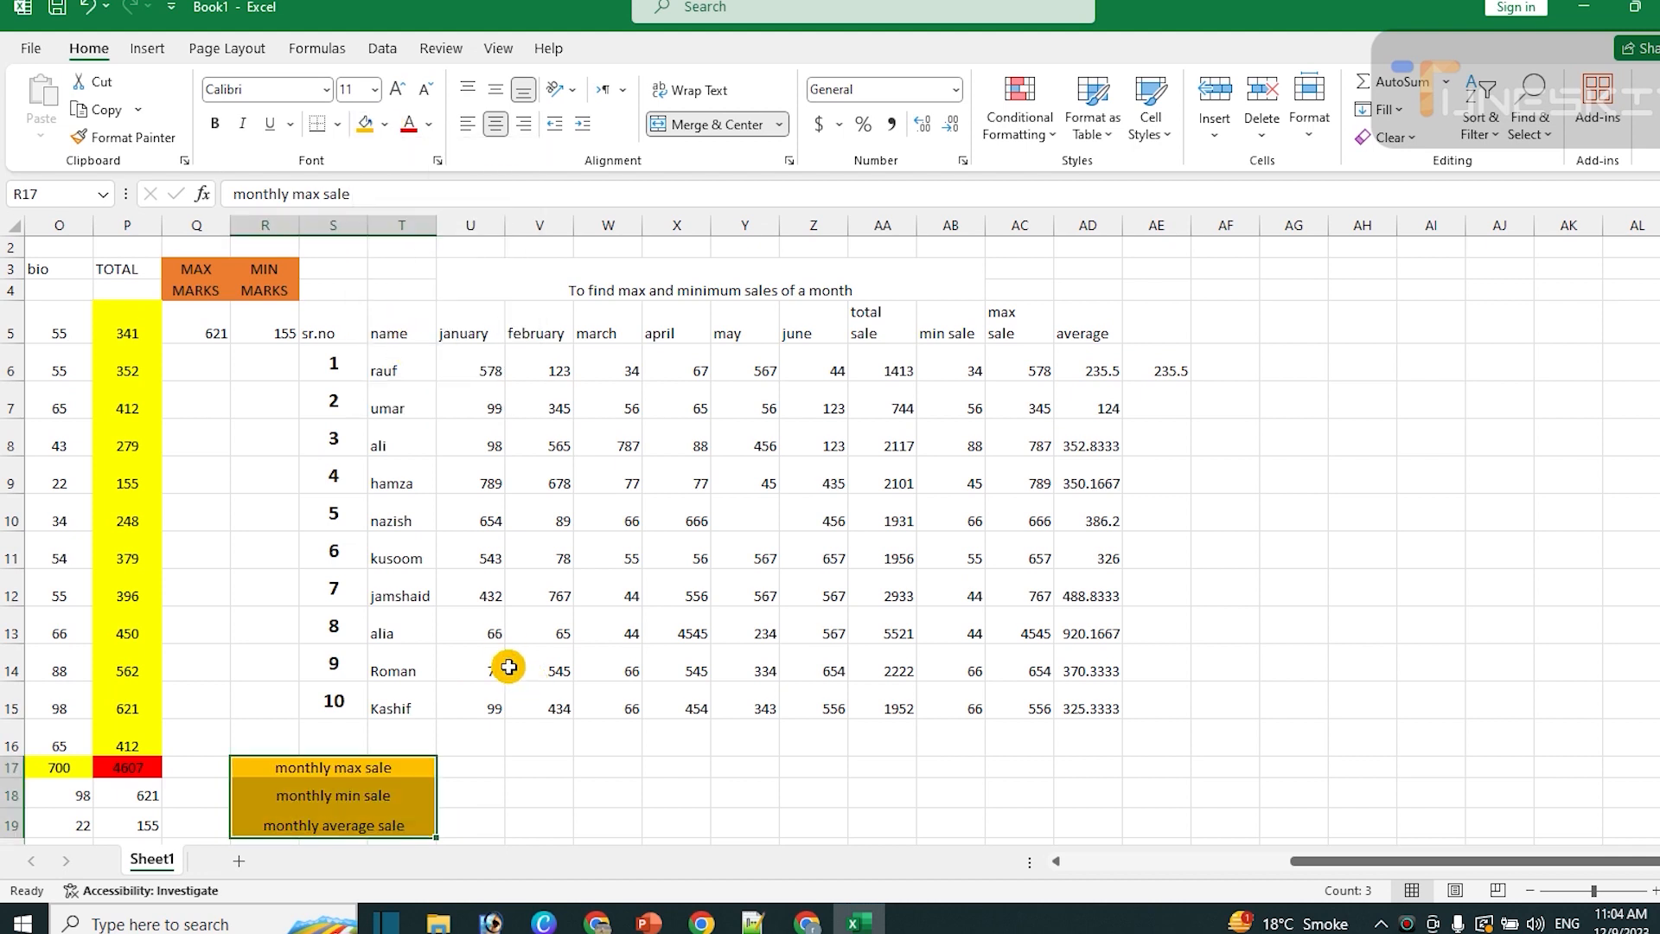
left_click(215, 124)
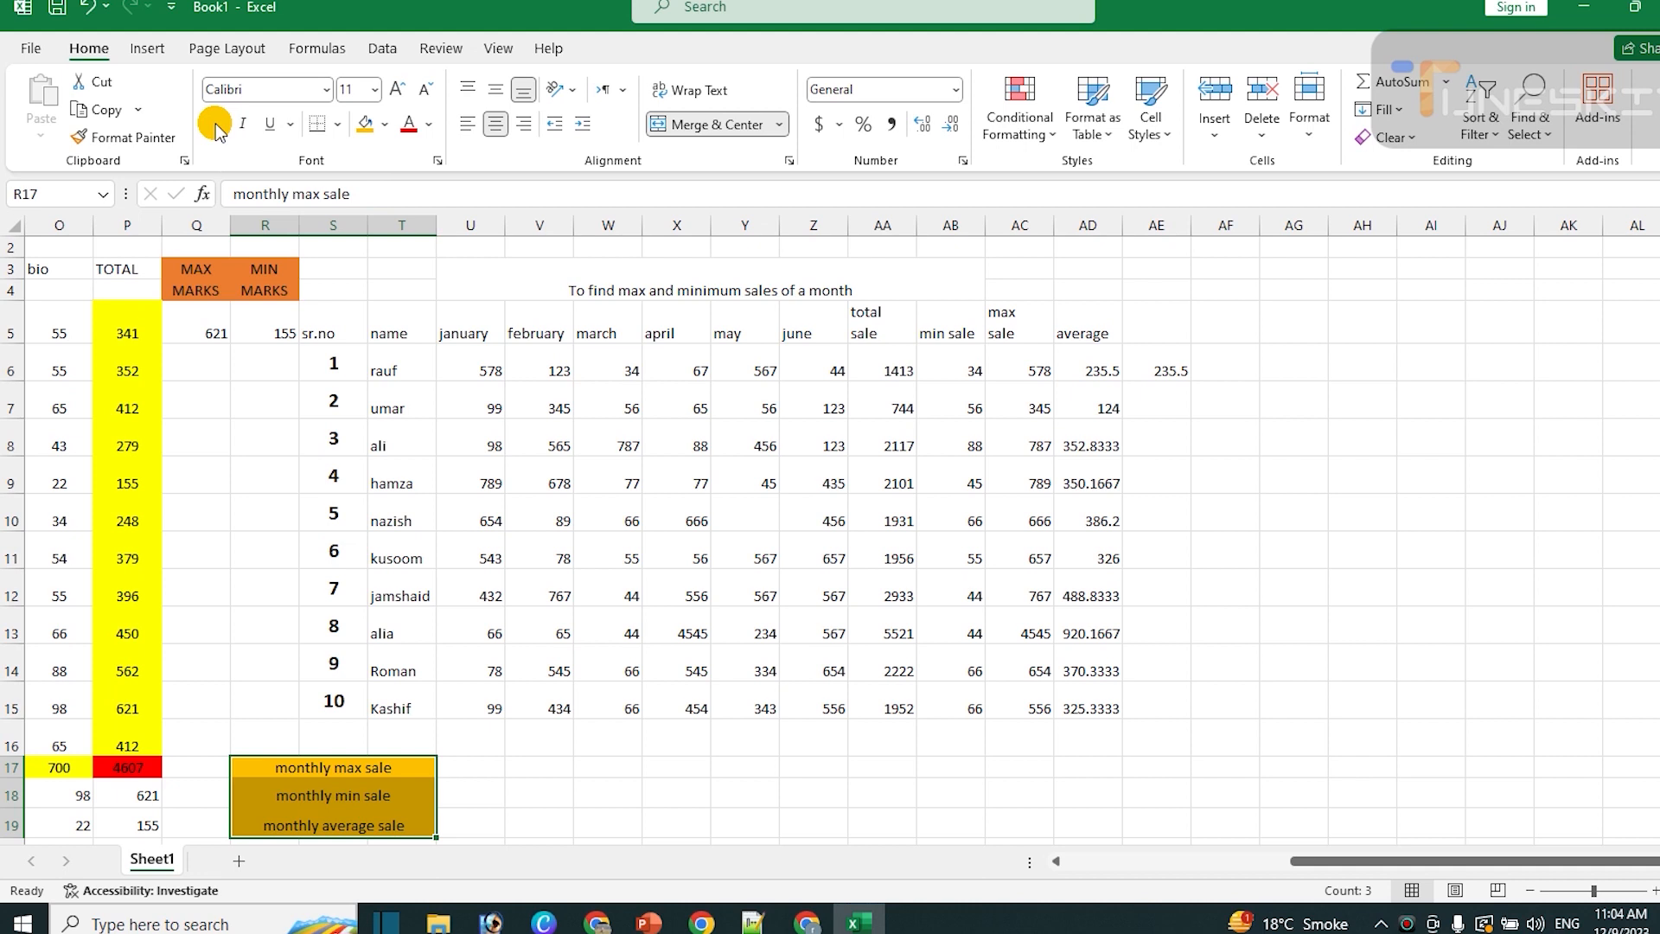
left_click(394, 90)
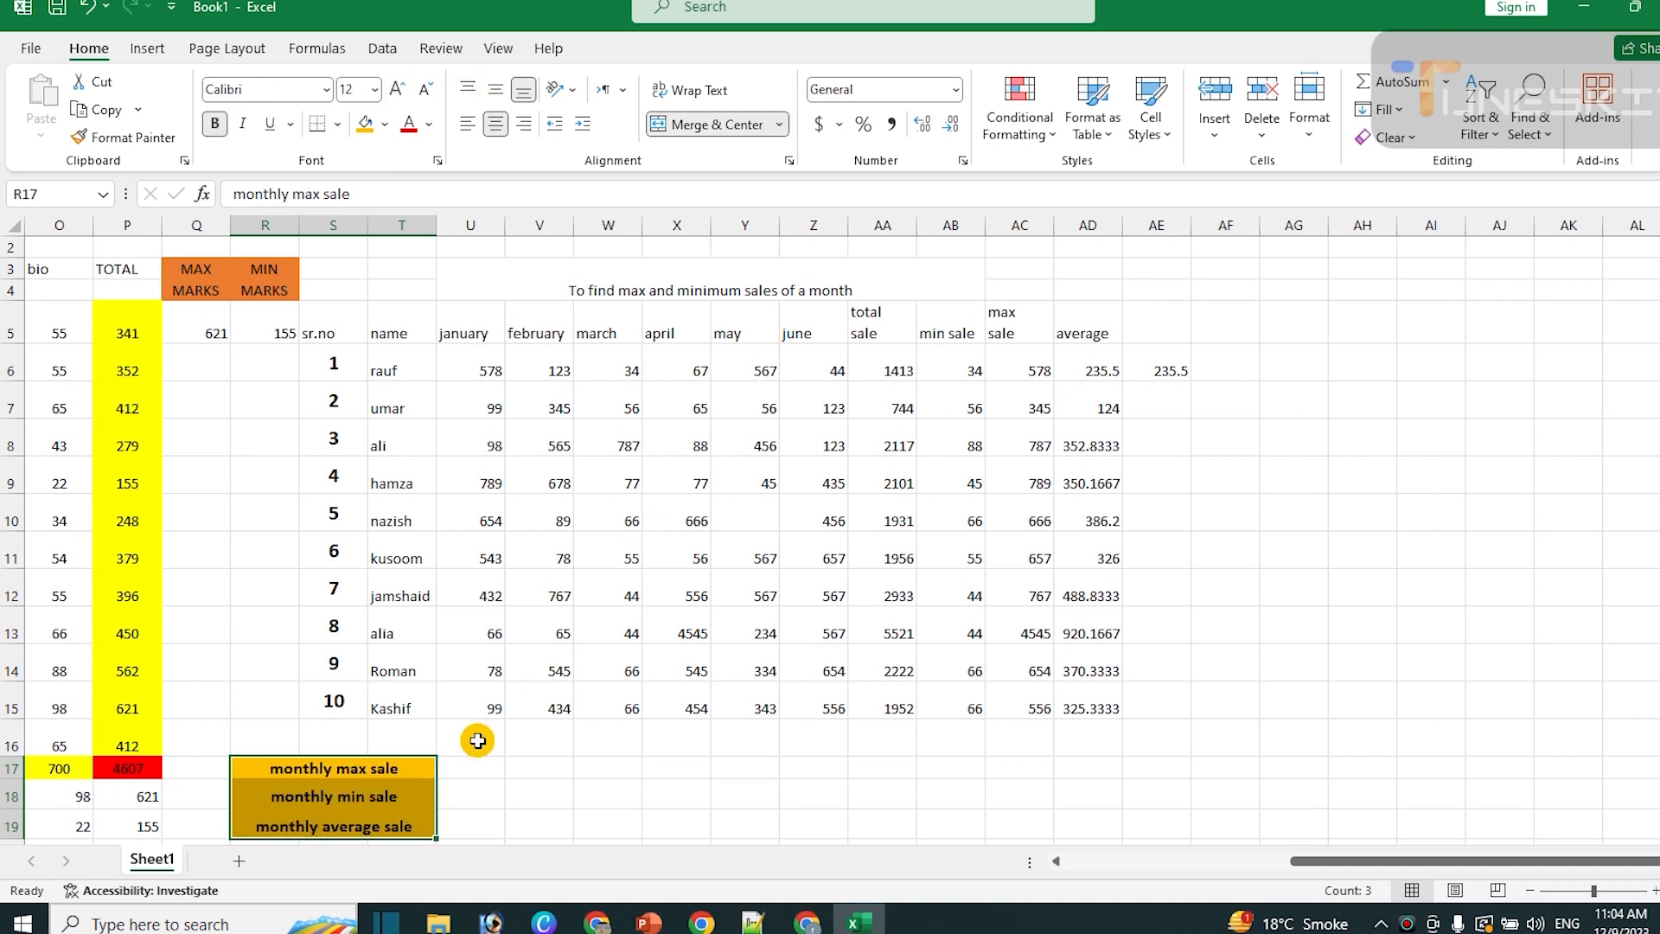
Enter =MAX(U6:U15) in cell U17 to find the highest January sale
left_click(456, 767)
type("=")
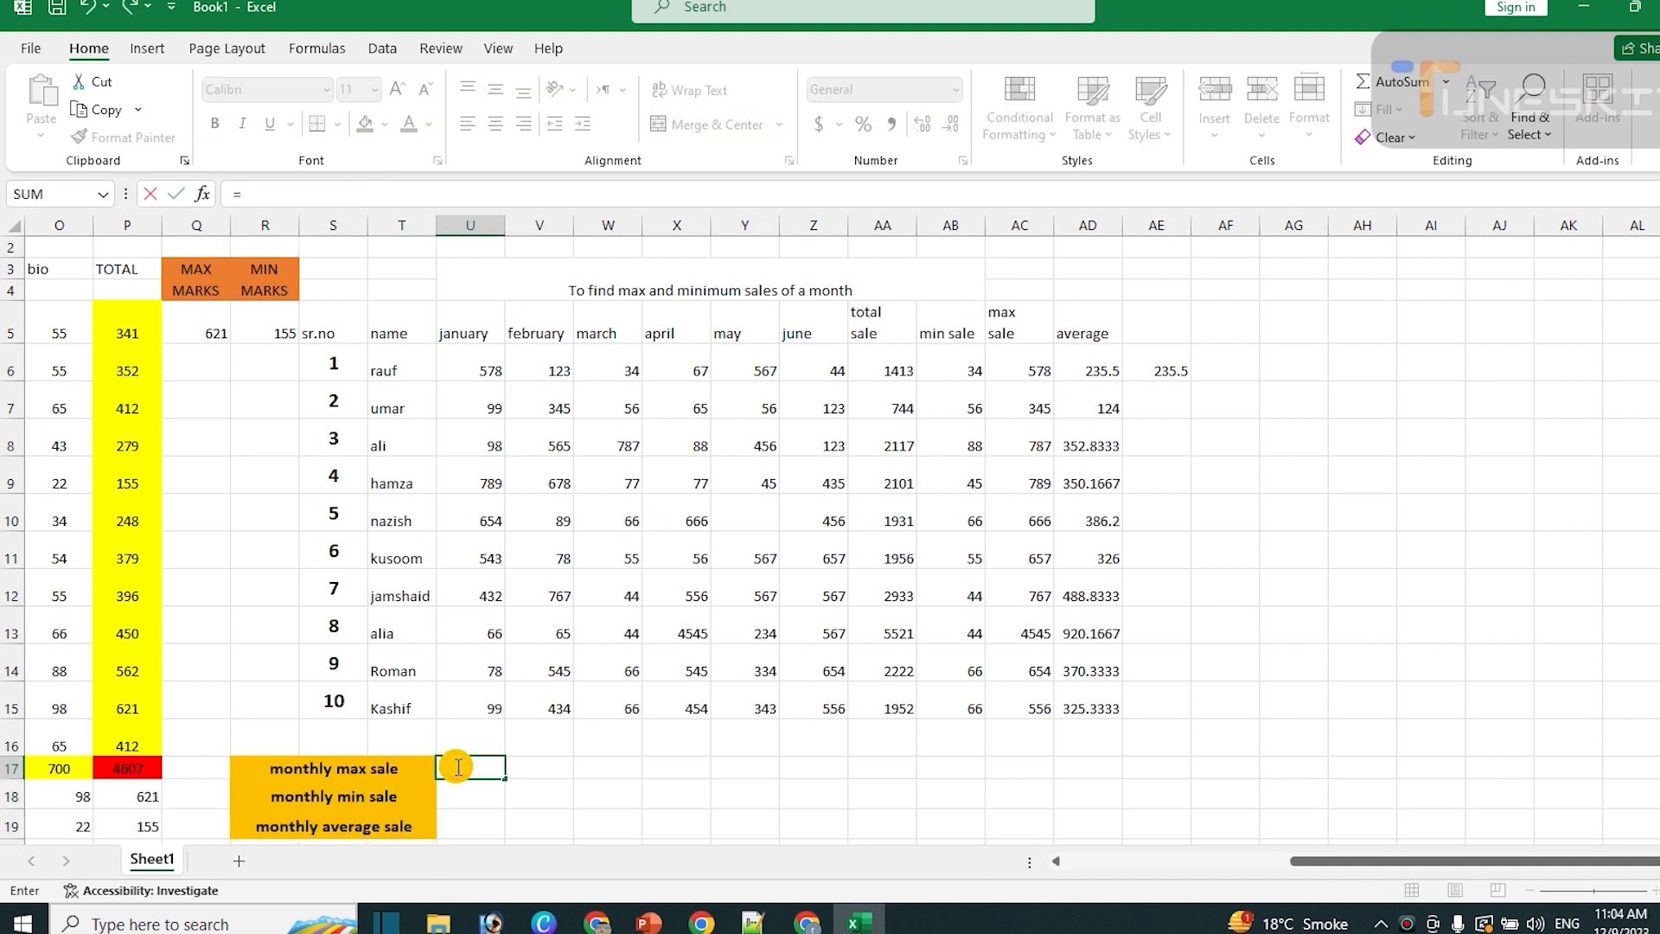
type("max")
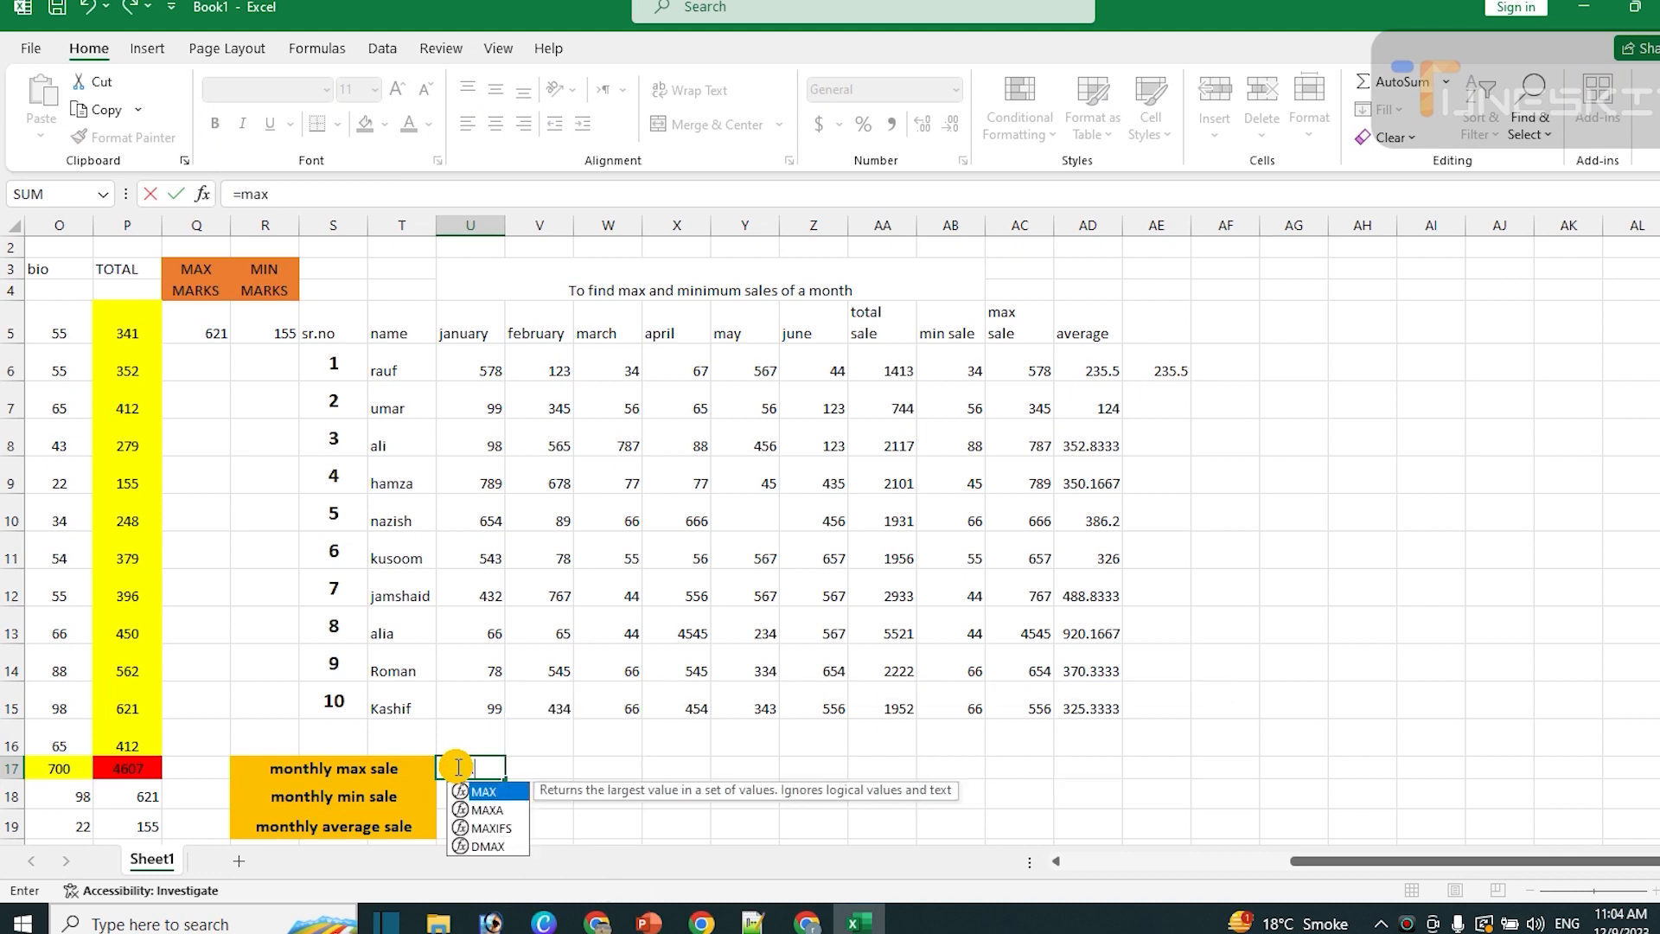
type("(")
left_click(465, 366)
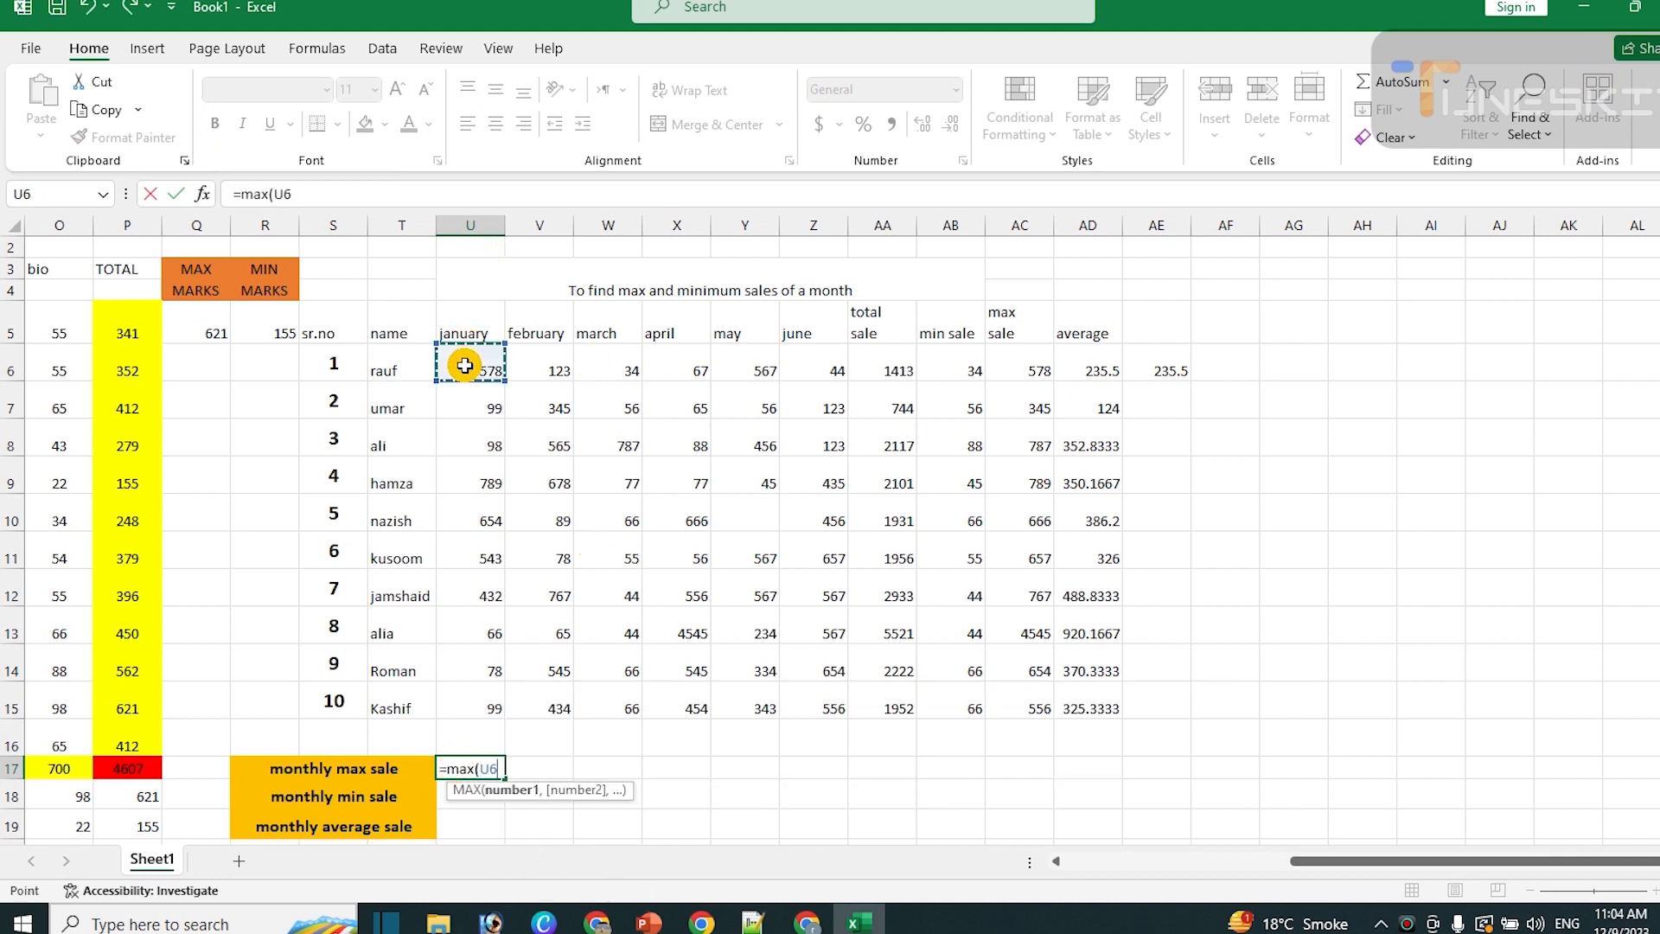
left_click_drag(465, 366, 485, 702)
key("Return")
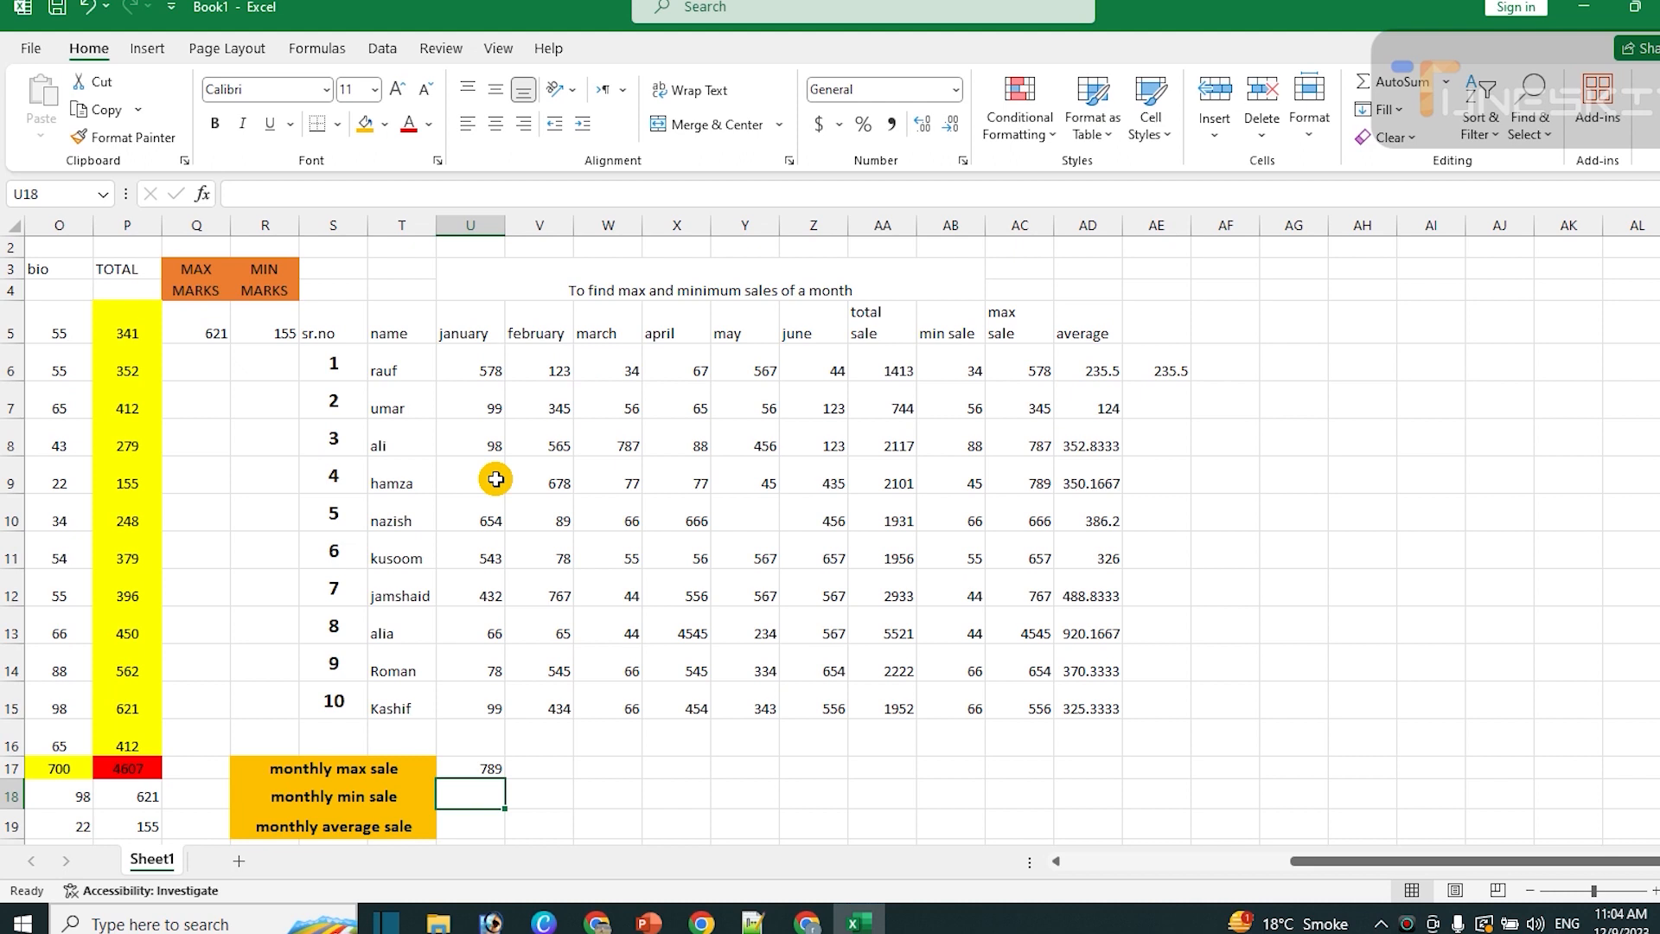
Enter =MIN(U6:U15) in cell U18 to find the lowest January sale
type("m")
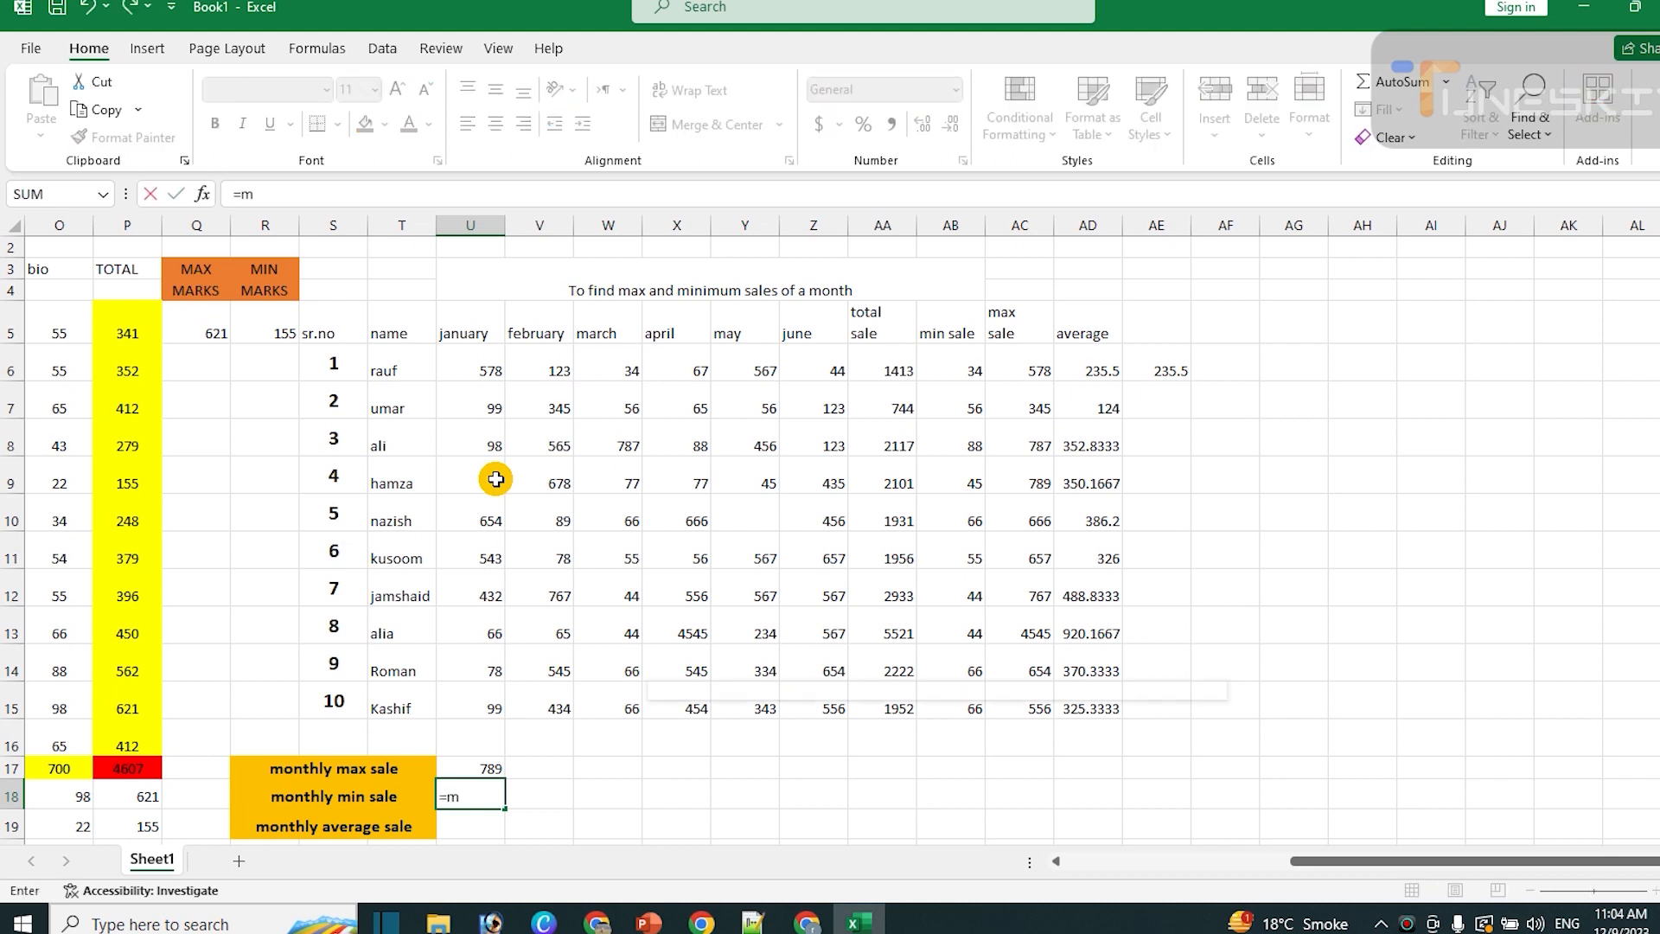
type("in(")
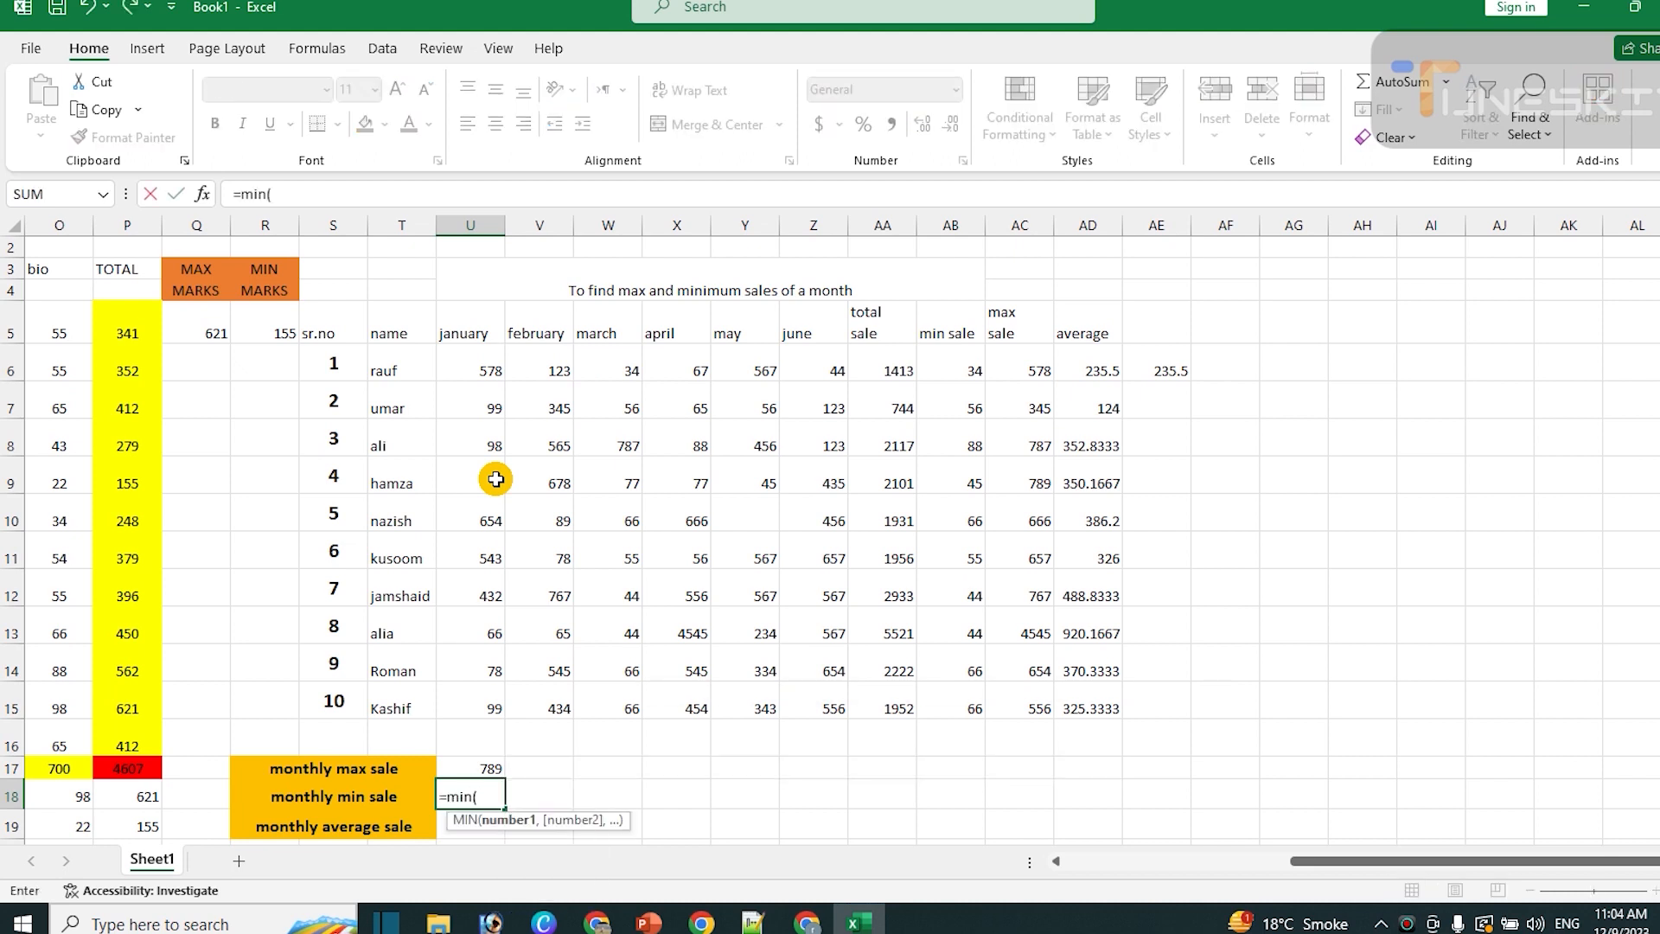
left_click_drag(467, 354, 470, 686)
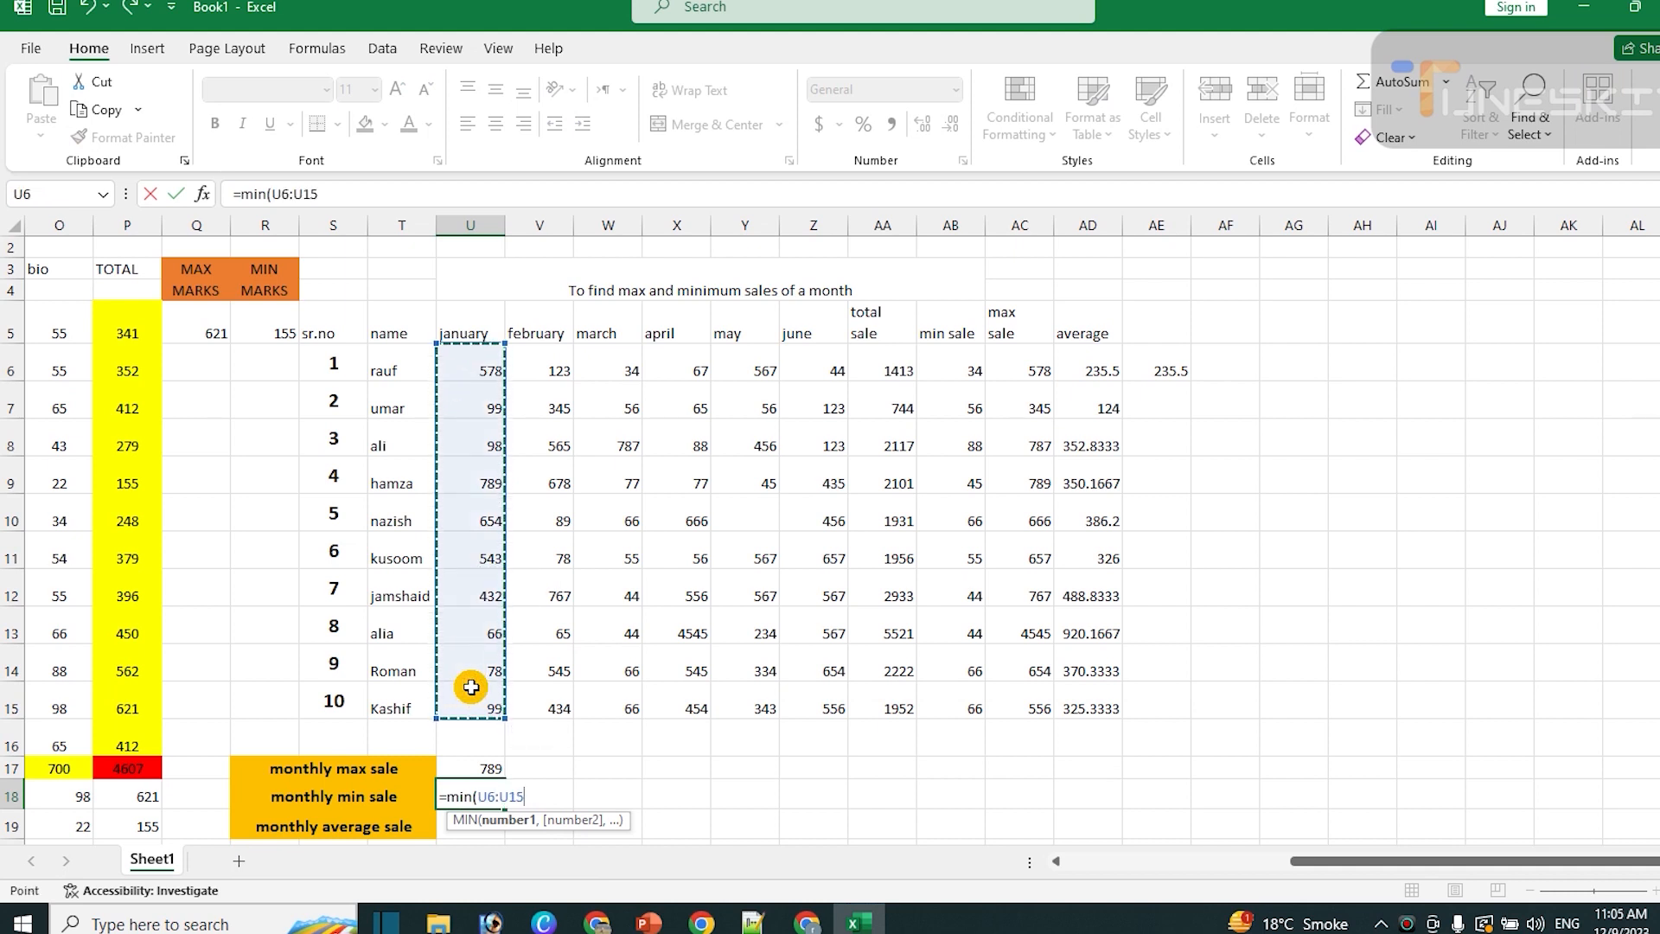
type(")")
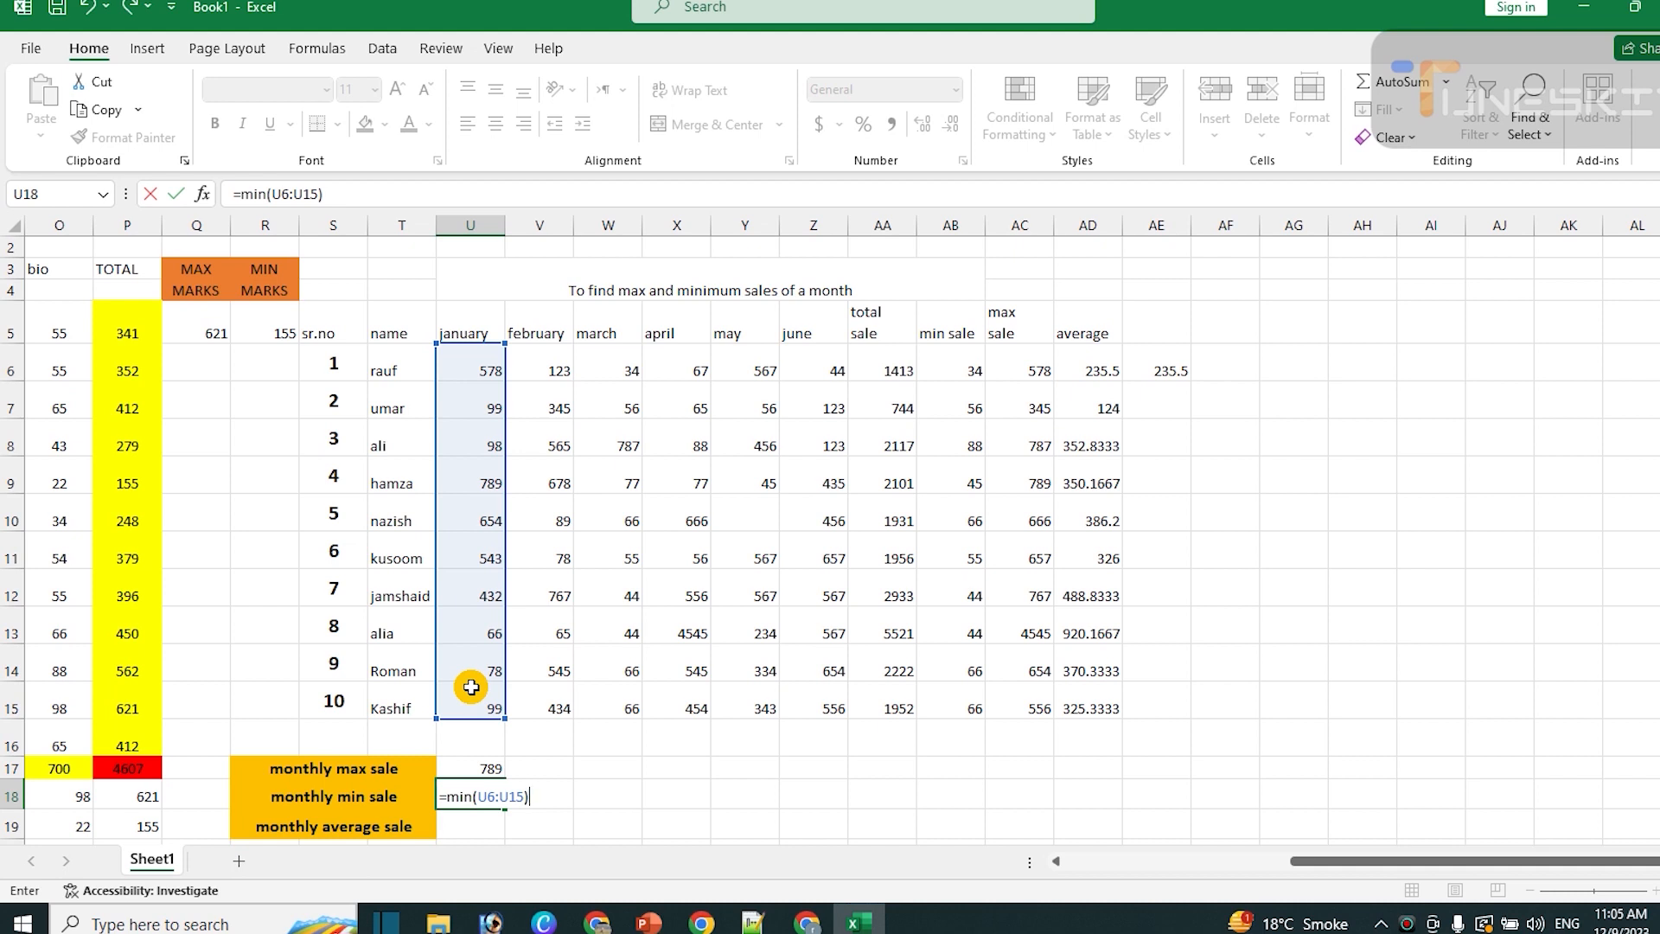
key("Return")
Enter =AVERAGE(U6:U15) in cell U19 to find the average January sale
type("=av")
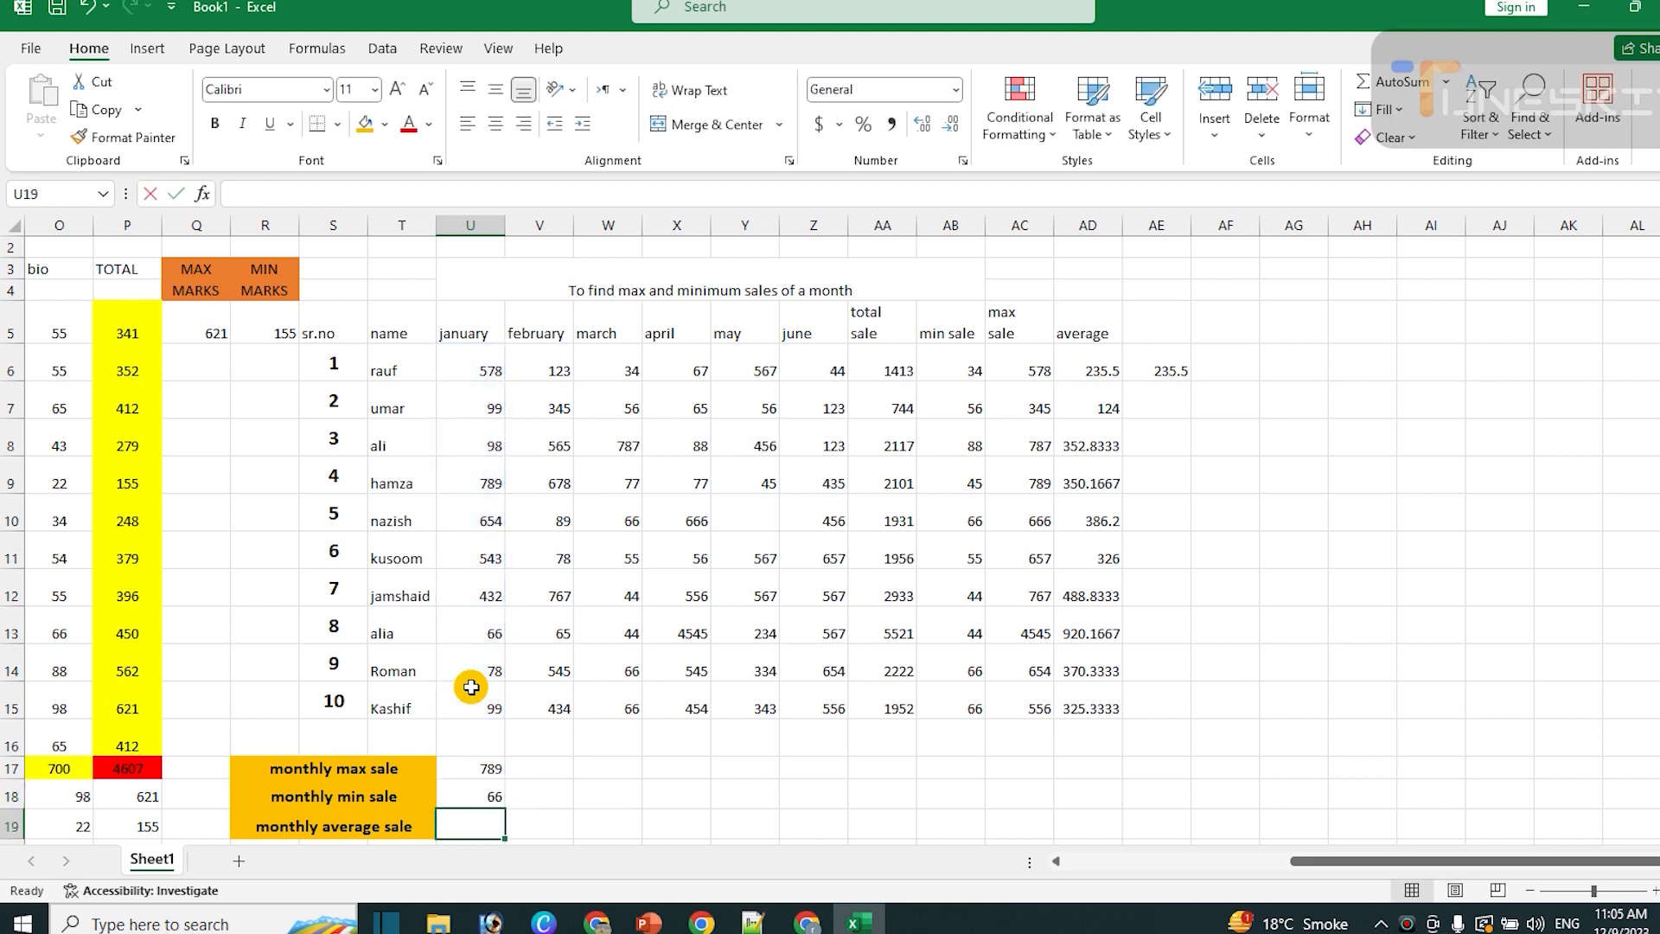
type("er")
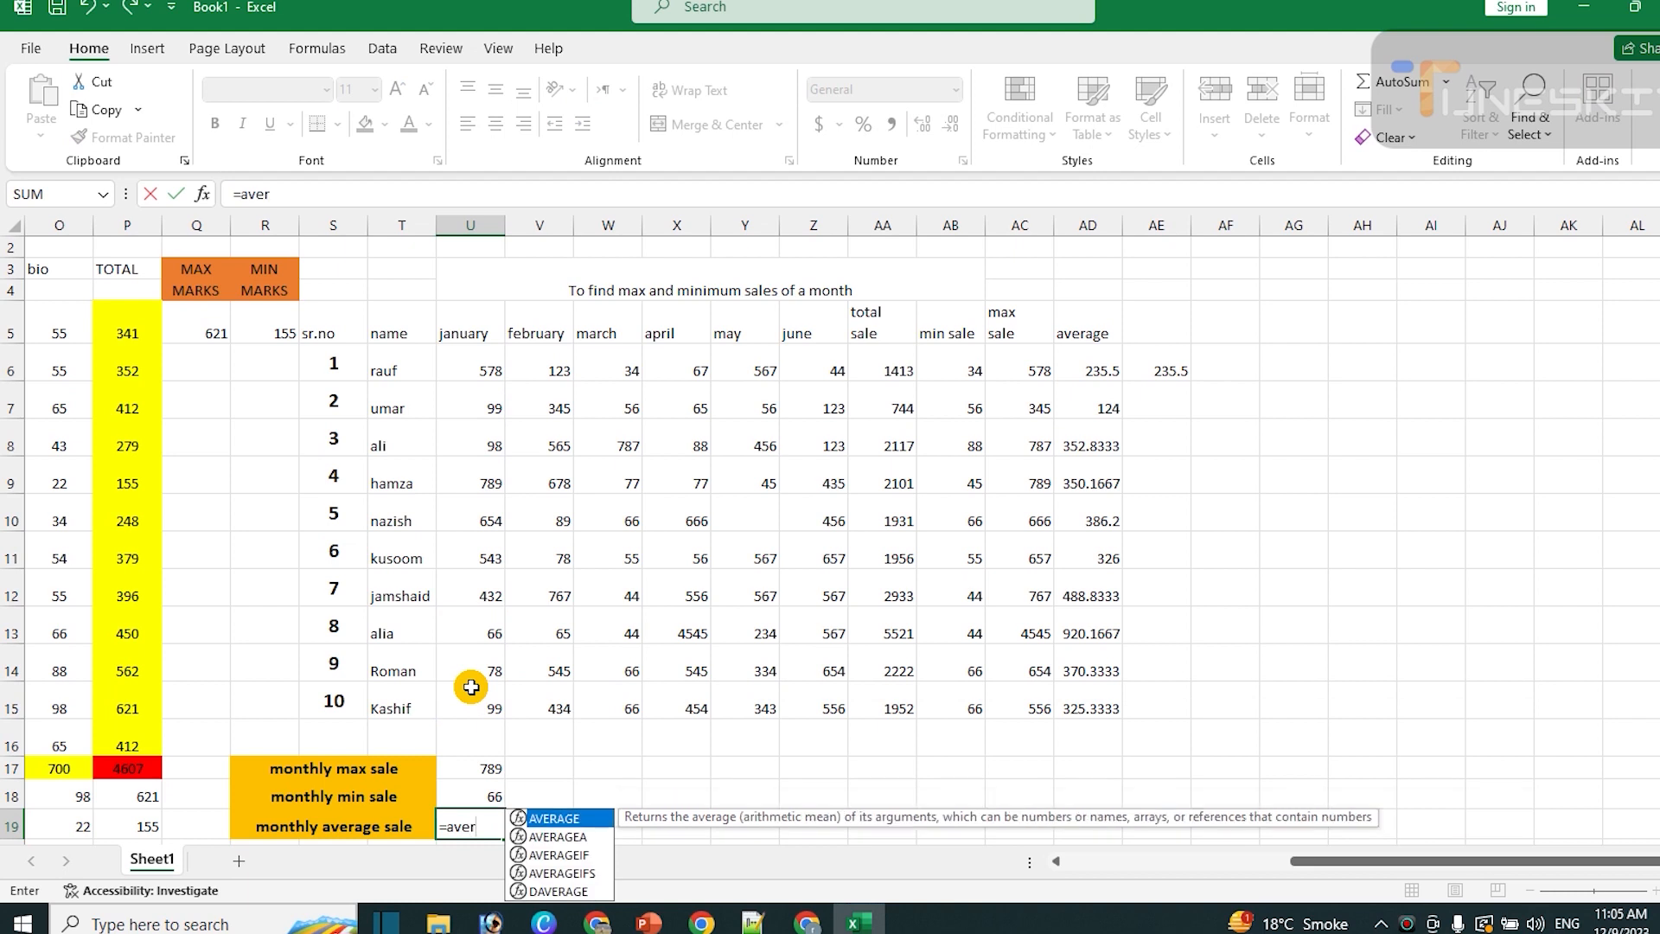
type("age(")
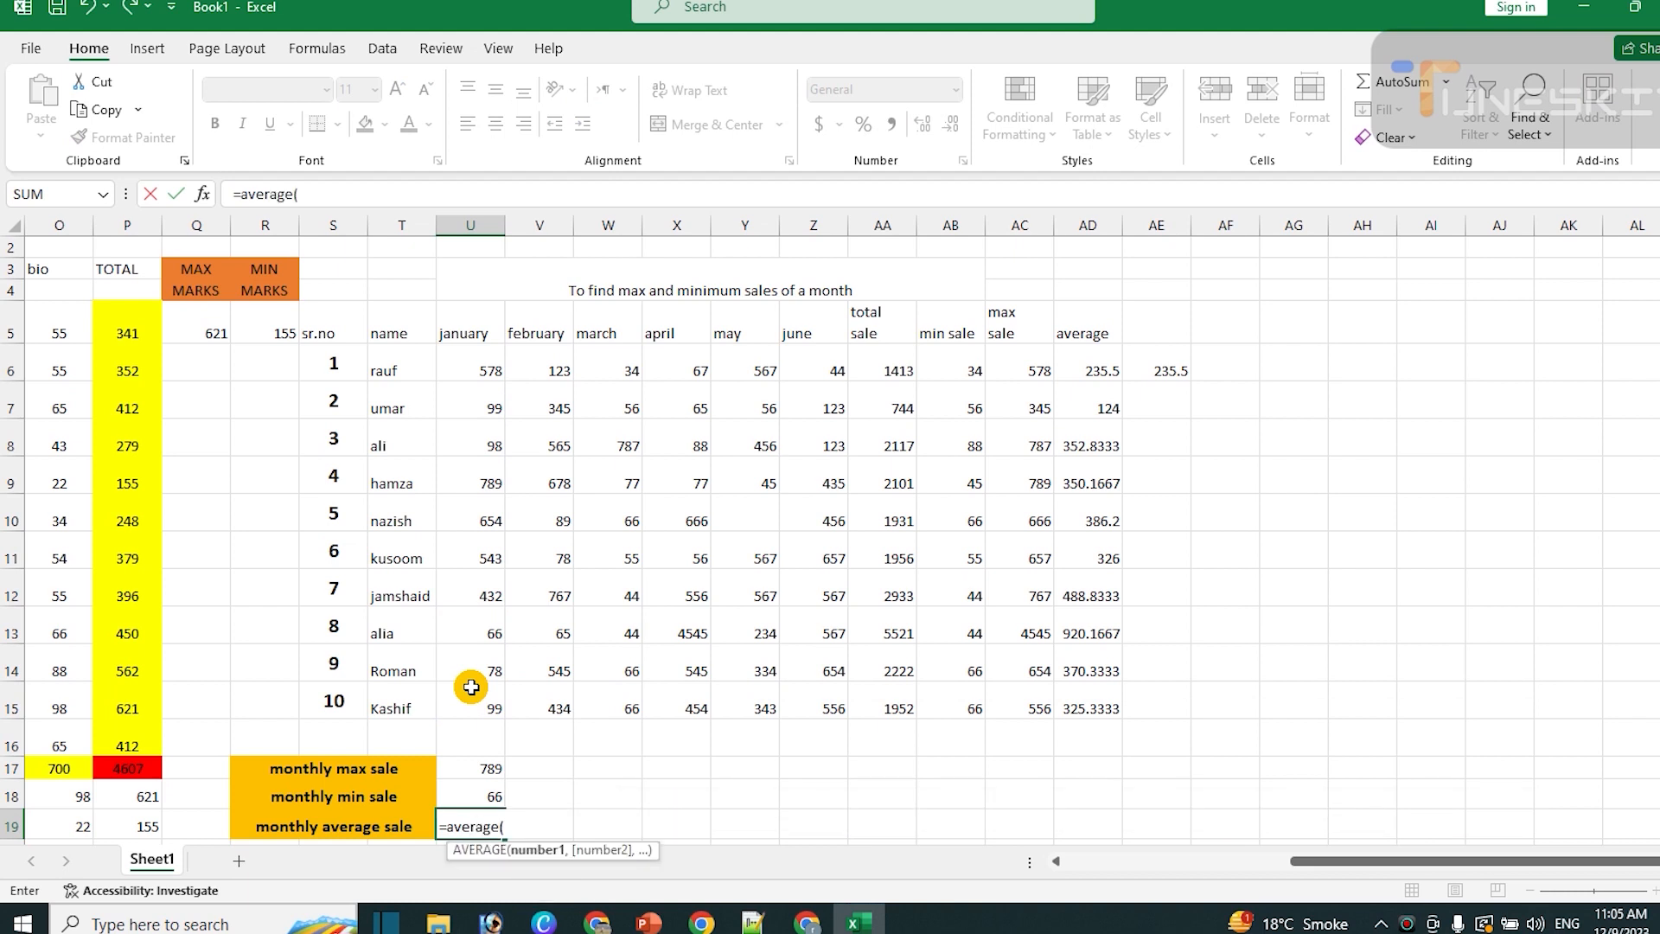
left_click_drag(459, 360, 462, 705)
key("Return")
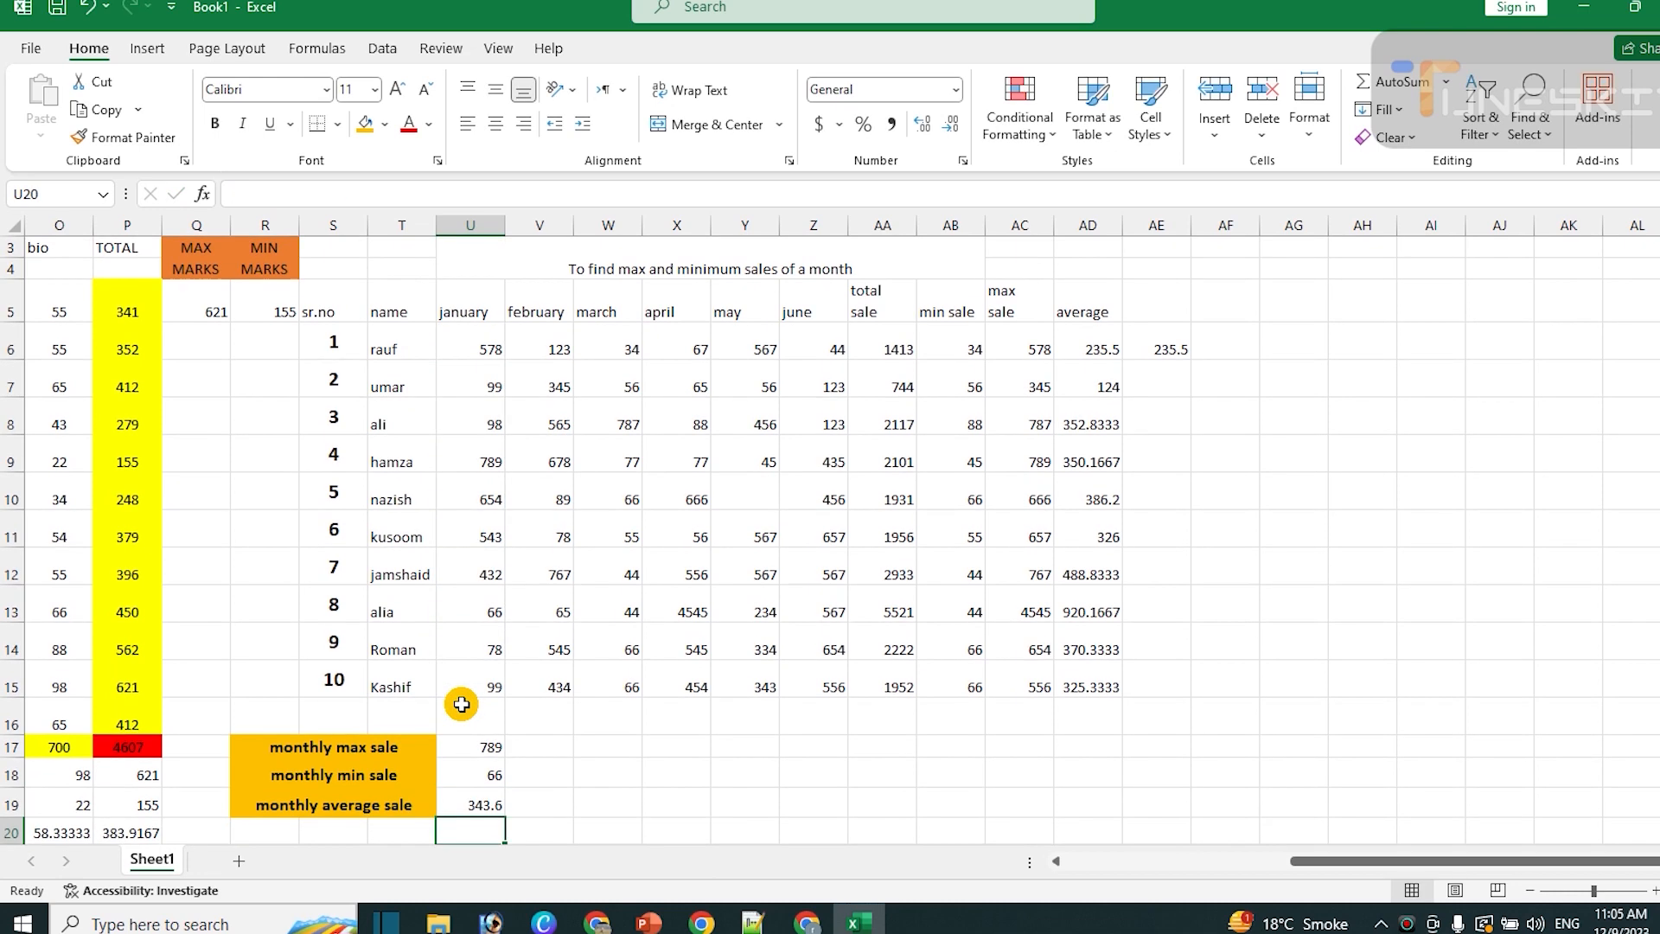
Fill the January maximum, minimum and average formulas in U17, U18 and U19 across to column Z for February through June
left_click(474, 750)
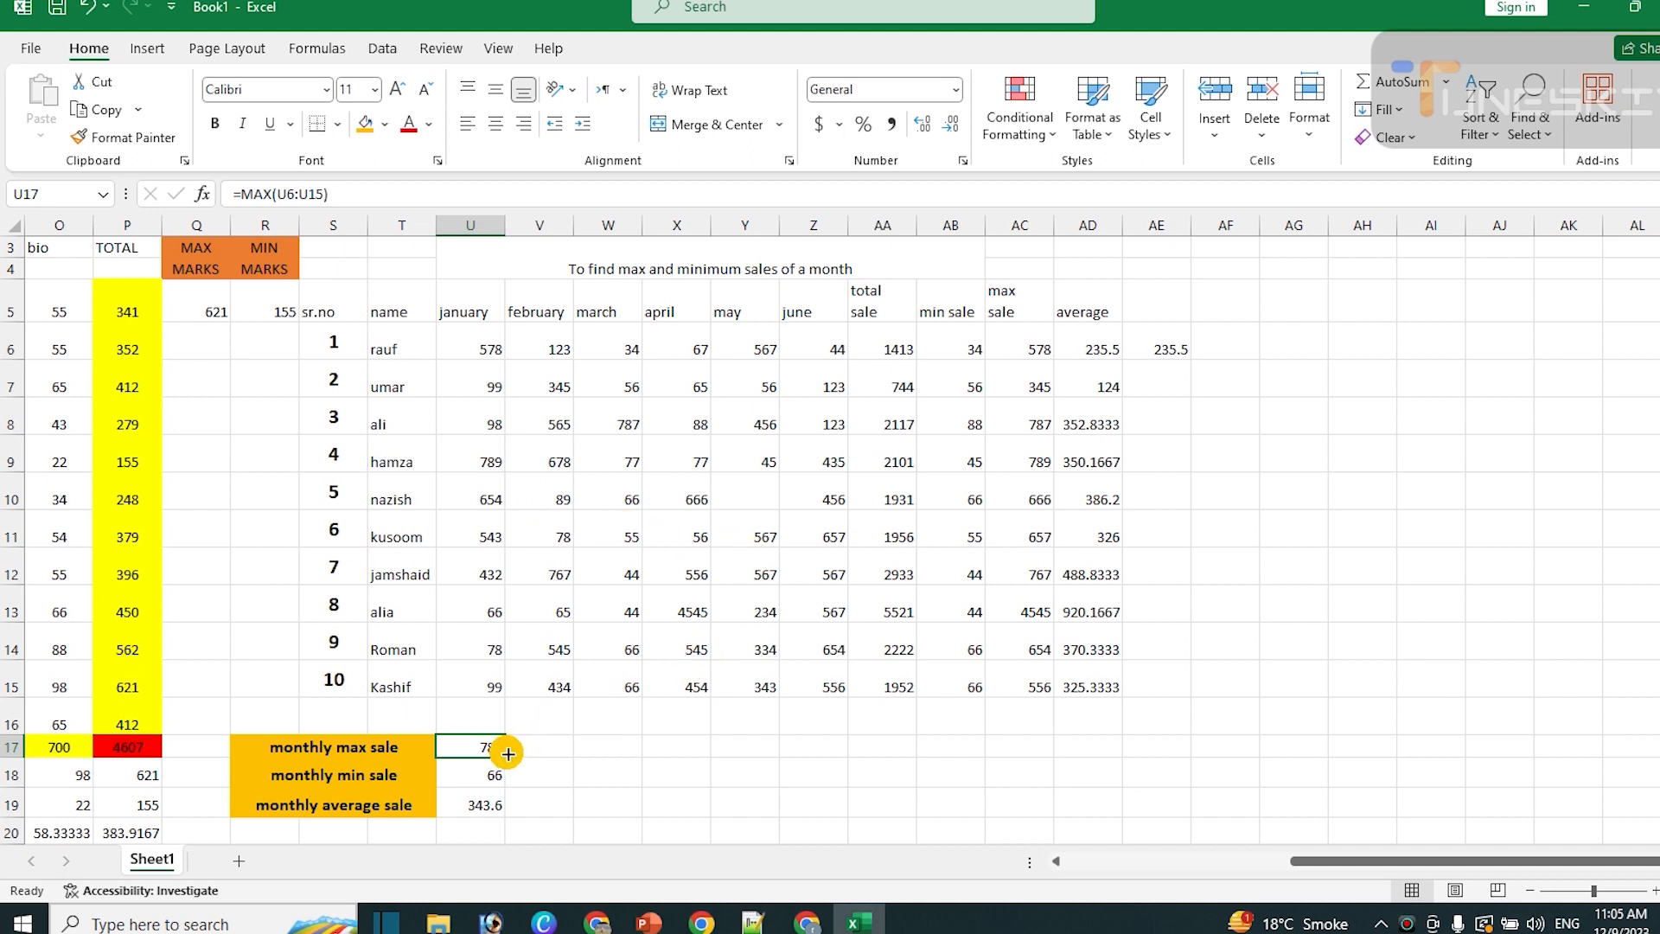
left_click_drag(503, 757, 846, 747)
left_click(467, 774)
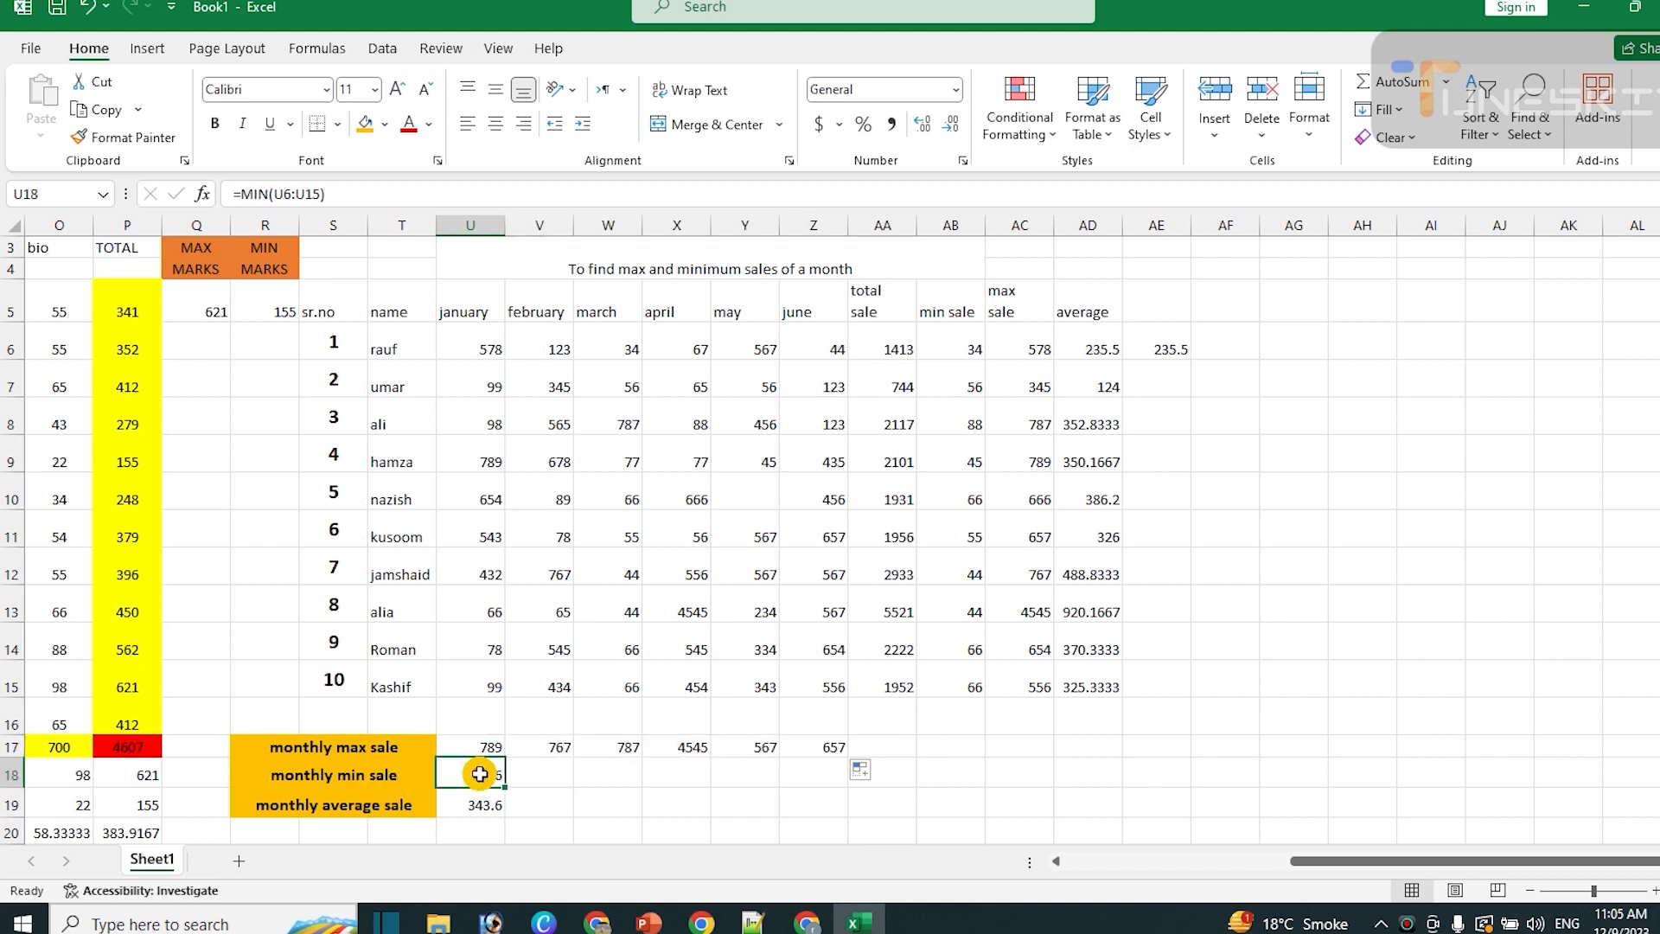
left_click_drag(505, 787, 845, 787)
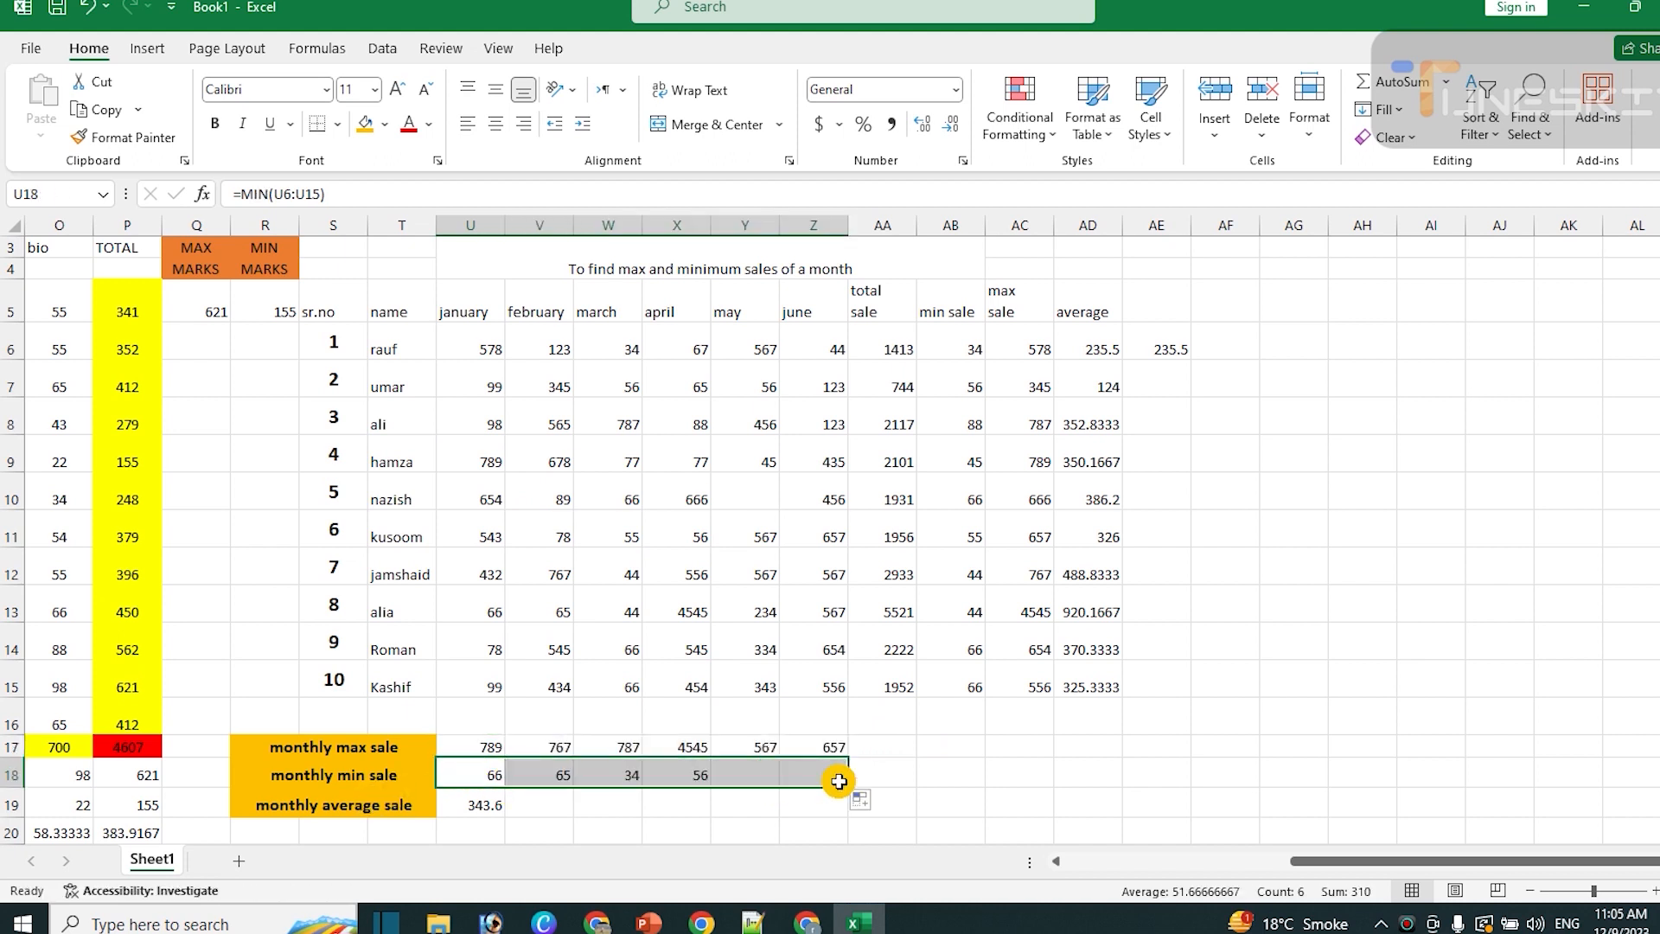
left_click(476, 802)
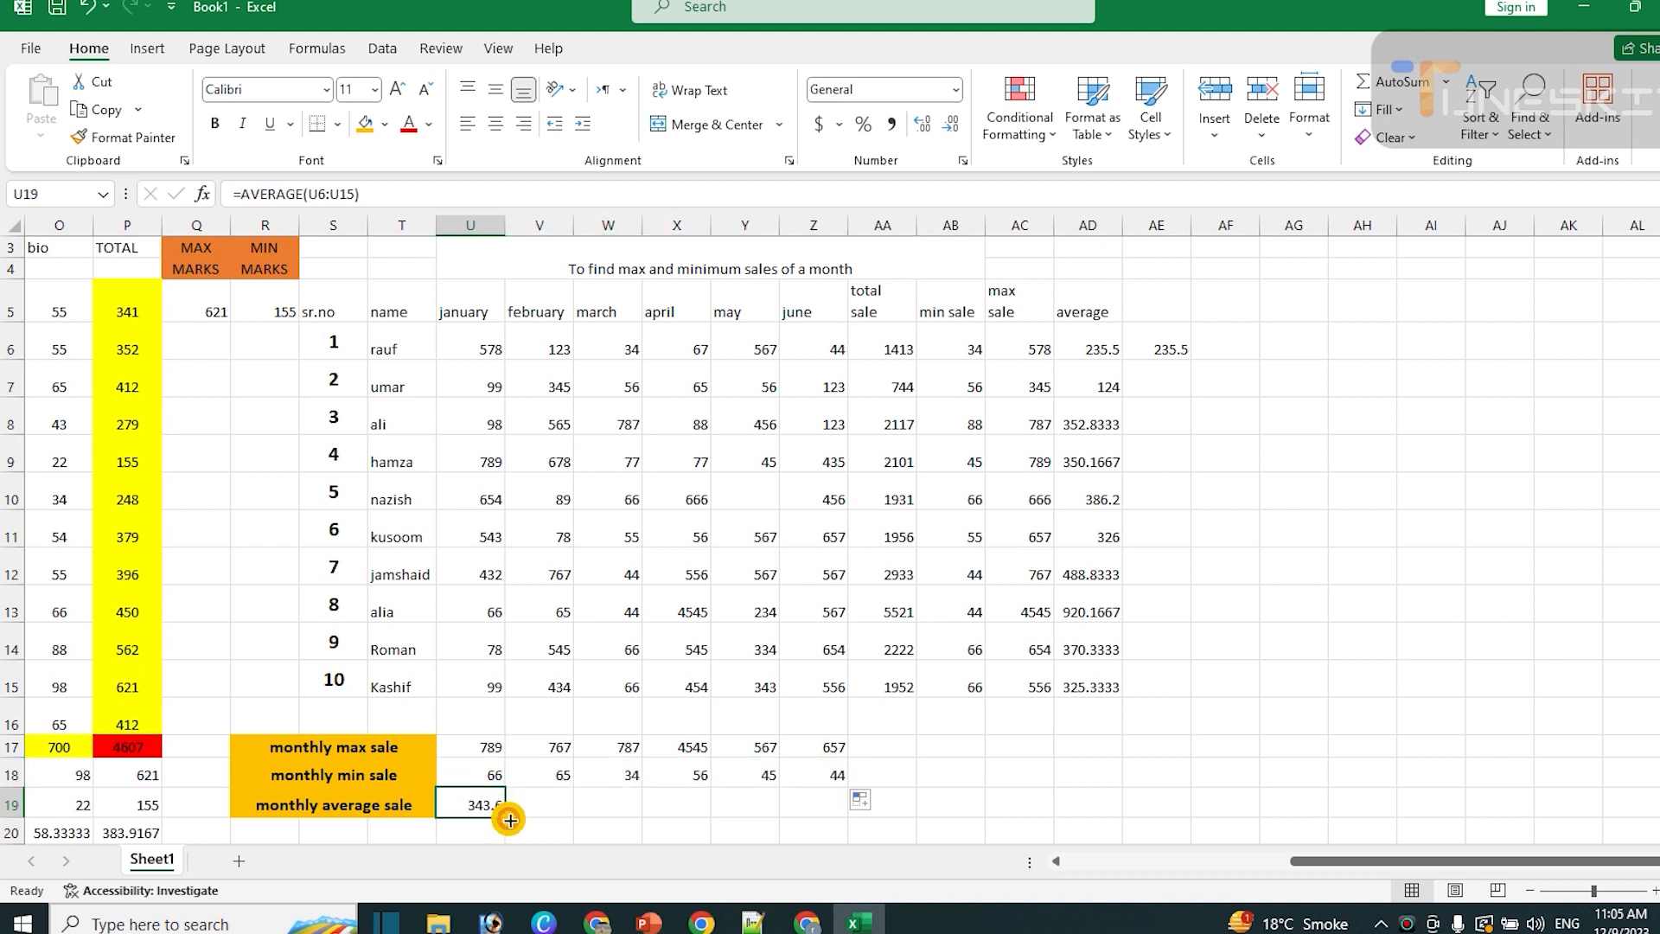
left_click_drag(511, 820, 860, 817)
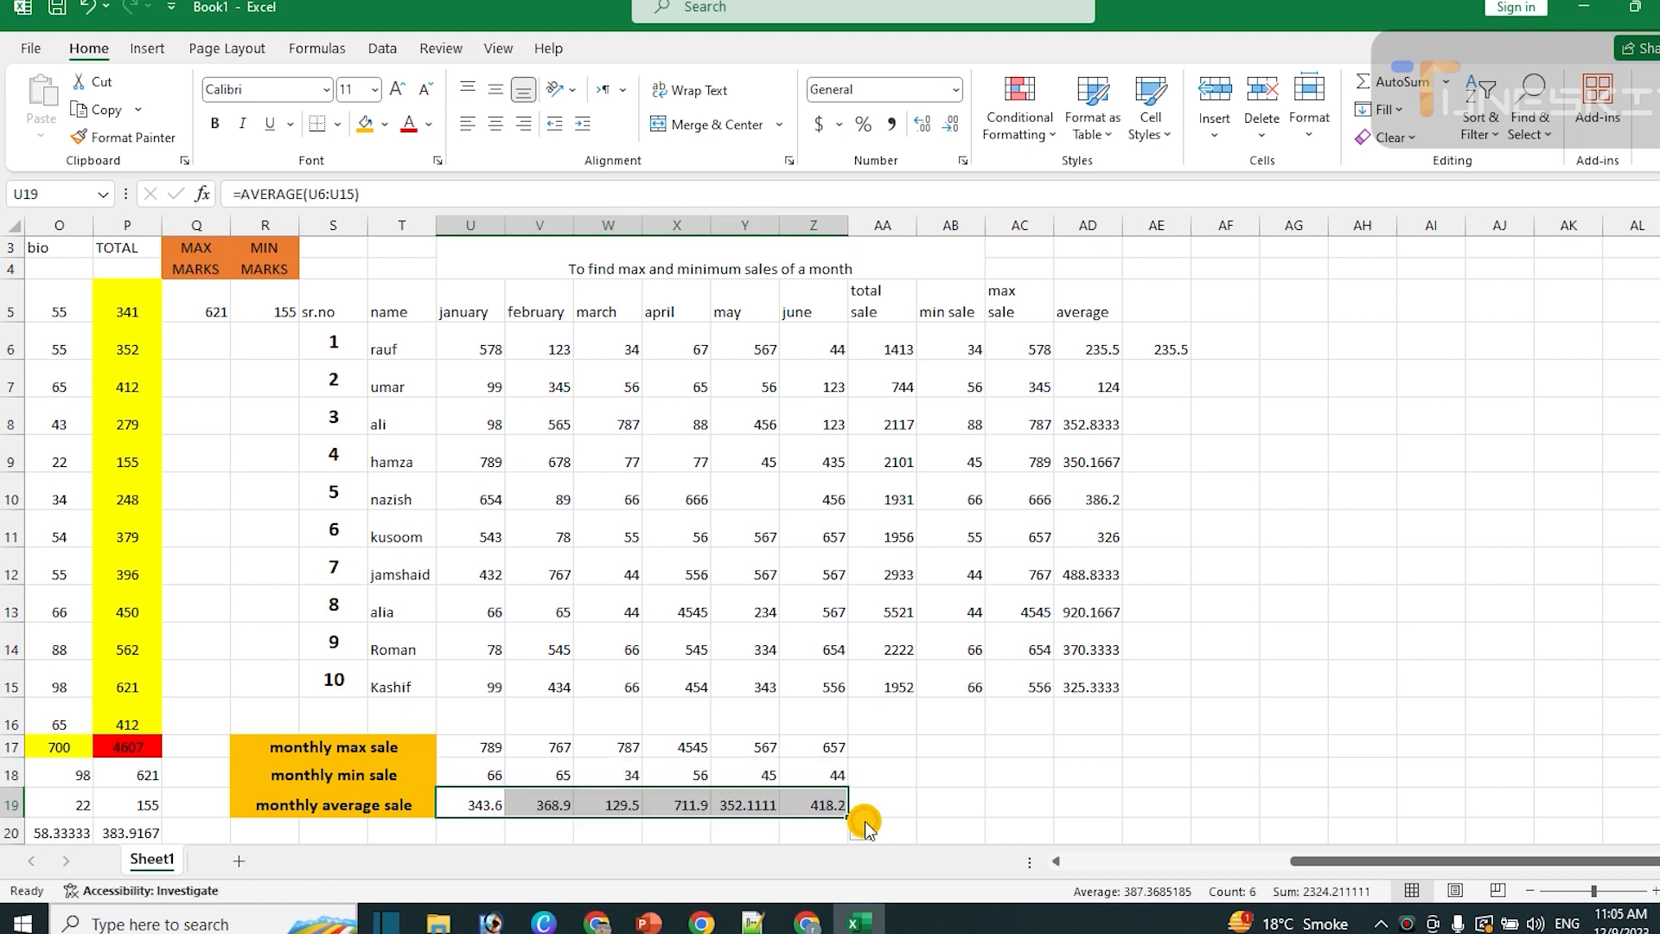